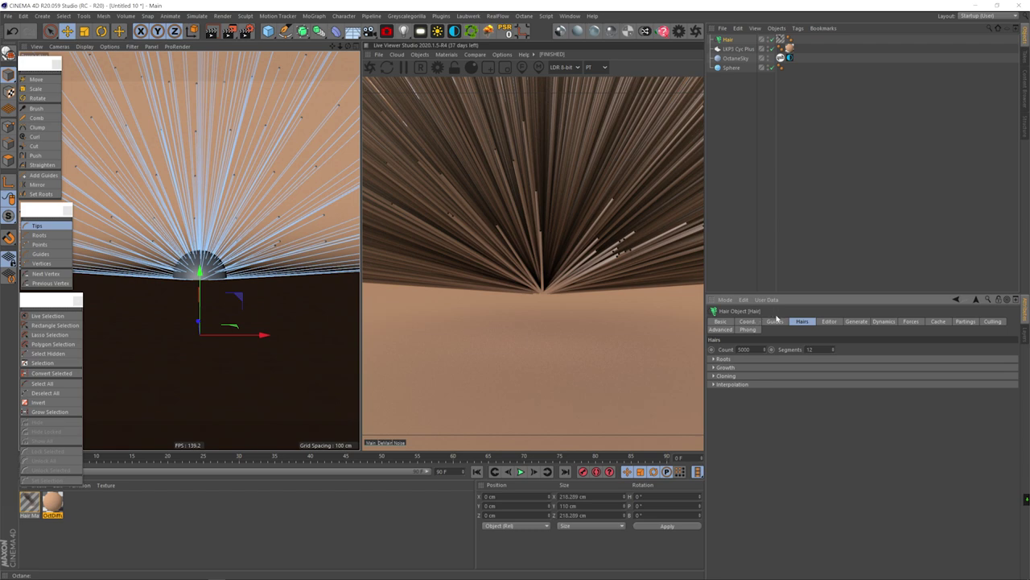
Step: Set the Hair object's guide length to 20 cm
{"action": "left_click", "coordinate": [777, 321]}
{"action": "double_click", "coordinate": [751, 377]}
{"action": "type", "text": "20"}
{"action": "key", "text": "Return"}
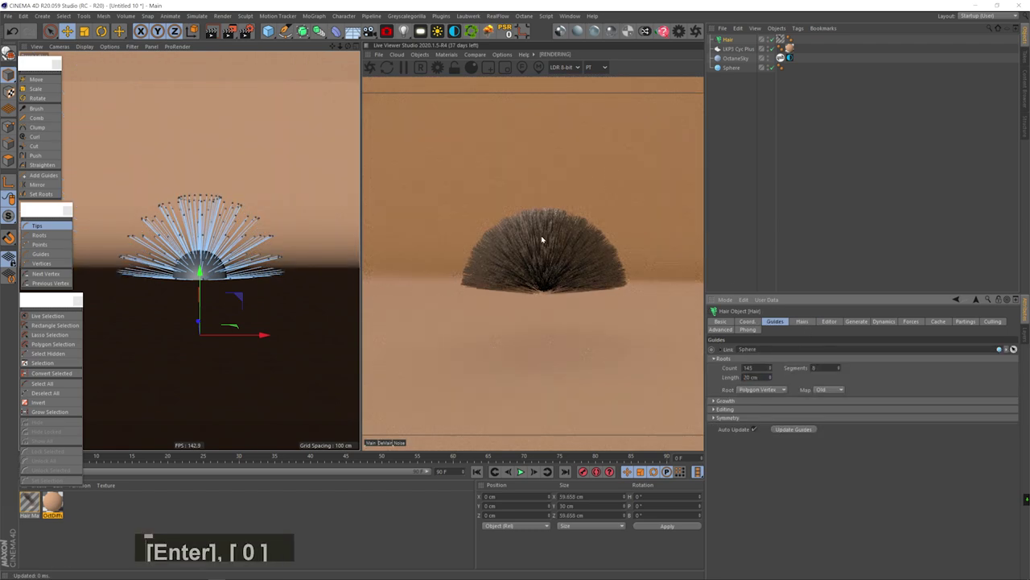
{"action": "left_click", "coordinate": [802, 322]}
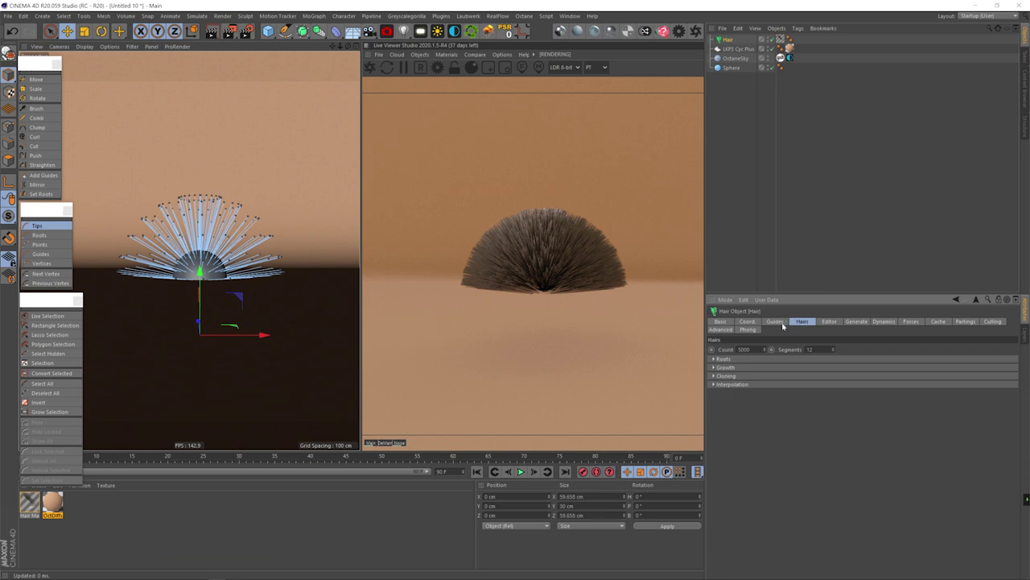
{"action": "left_click", "coordinate": [779, 322]}
{"action": "left_click", "coordinate": [724, 402]}
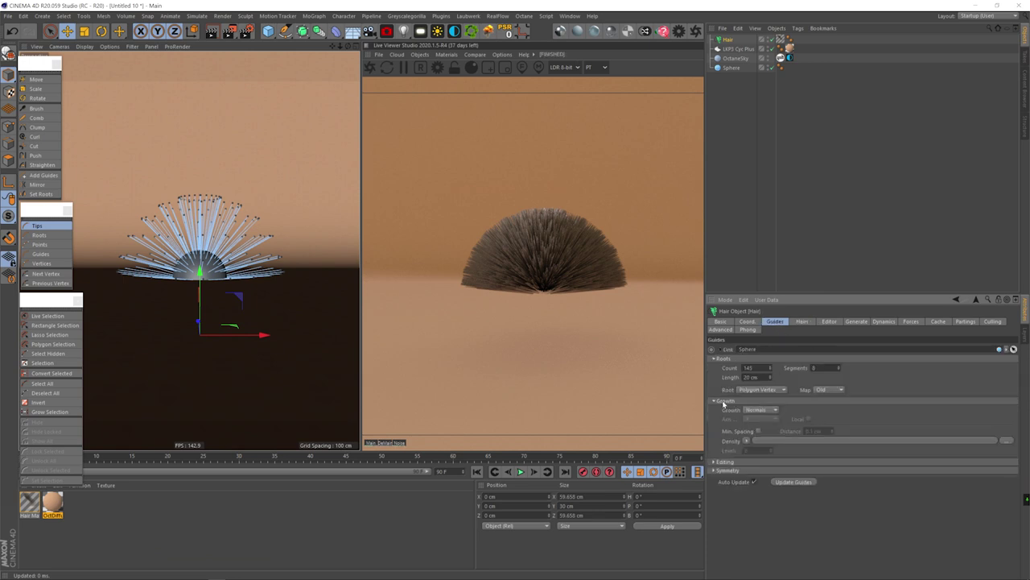
{"action": "left_click", "coordinate": [804, 322]}
{"action": "left_click", "coordinate": [725, 367]}
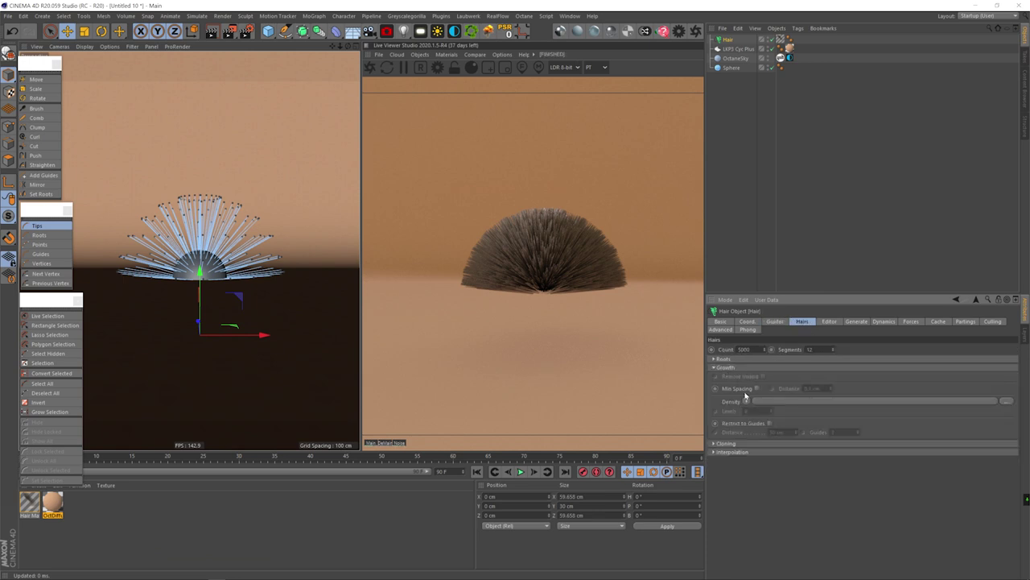
{"action": "left_click", "coordinate": [774, 322]}
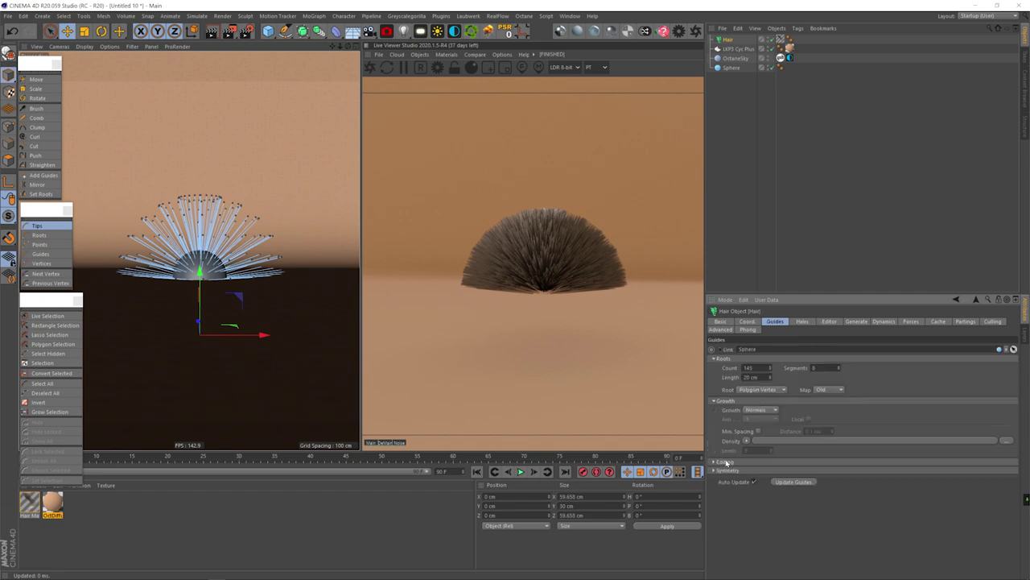
Step: Play the hair simulation briefly, regrow the guides and return to the start of the animation
{"action": "left_click", "coordinate": [727, 461]}
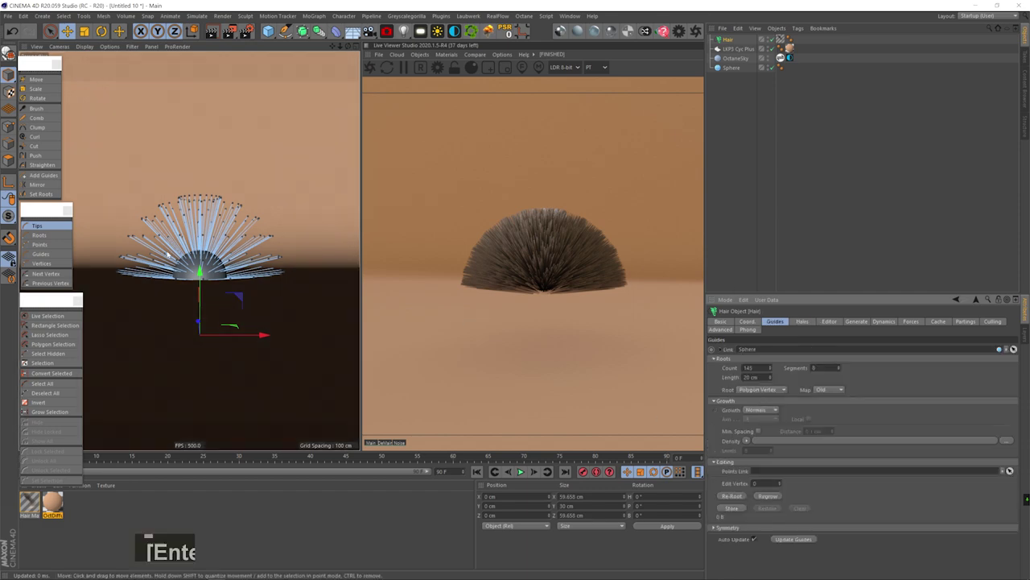
{"action": "key", "text": "F8"}
{"action": "key", "text": "F8"}
{"action": "left_click", "coordinate": [769, 497]}
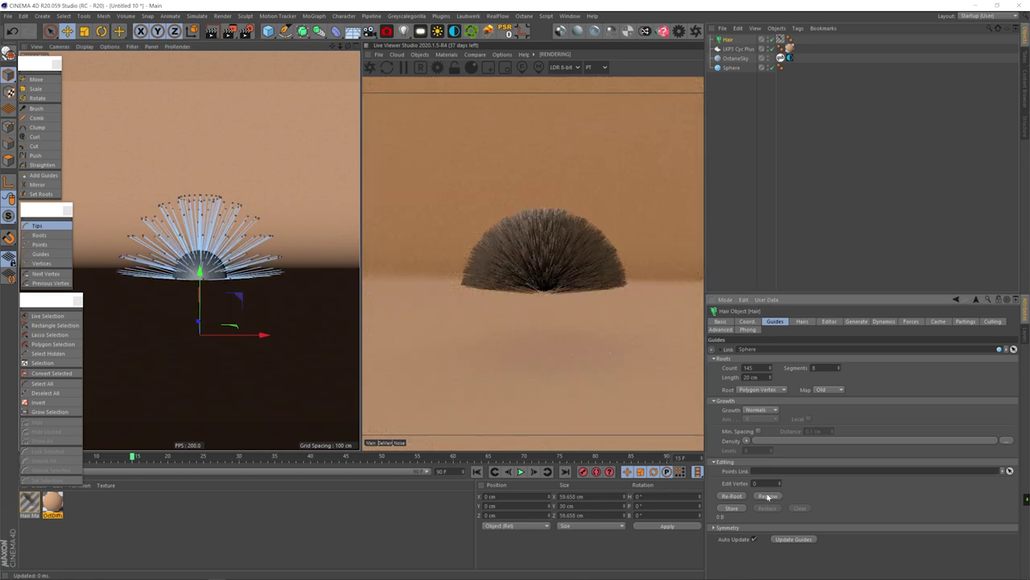
{"action": "key", "text": "shift+f"}
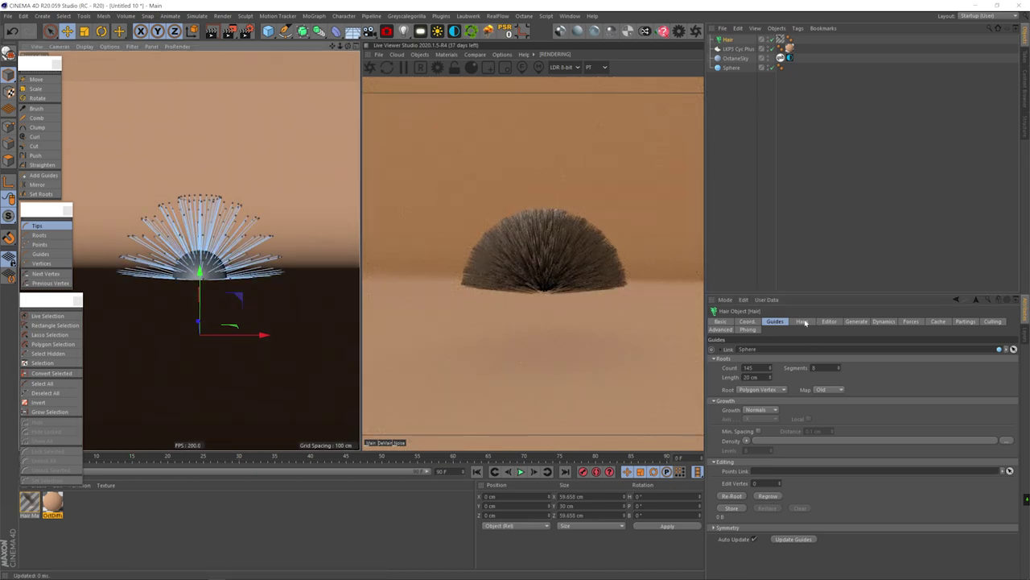
Step: Set the hair's segment count to 100, separately from its guide settings
{"action": "left_click", "coordinate": [802, 321]}
{"action": "left_click", "coordinate": [729, 368]}
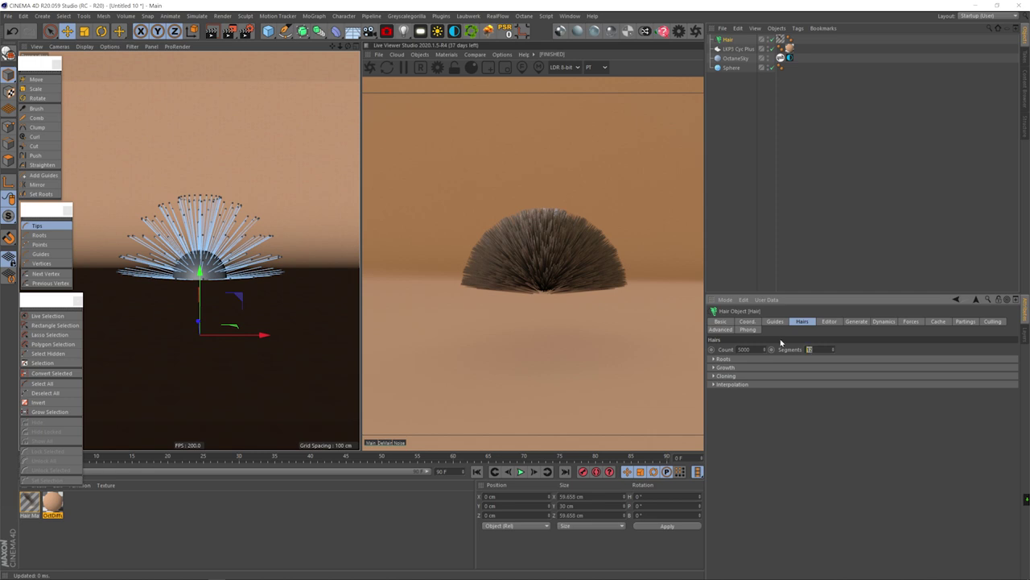
{"action": "type", "text": "100"}
{"action": "key", "text": "Return"}
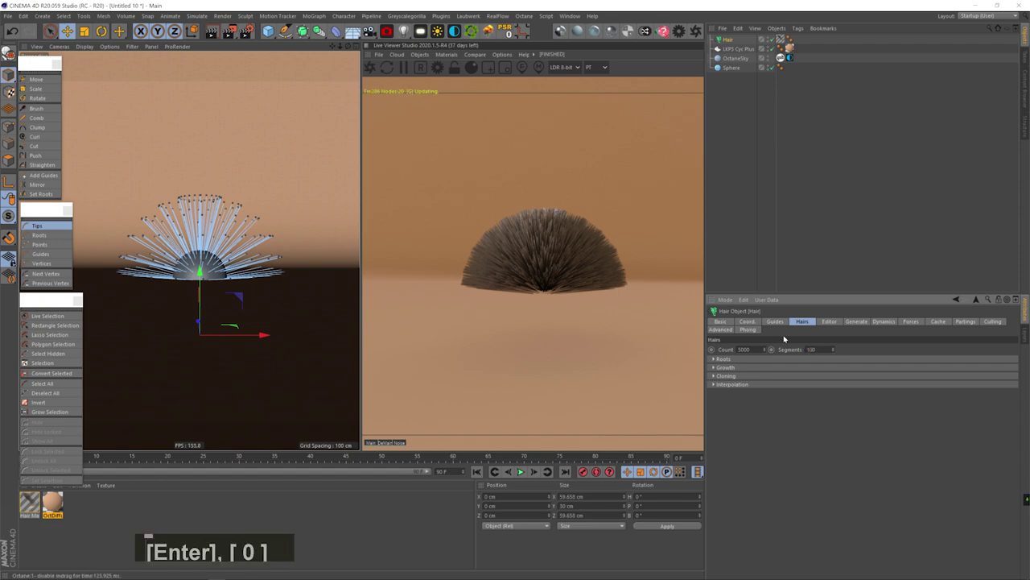
Step: Preview the hair in the viewport as Hair Lines, and return its display to Guide Lines
{"action": "left_click", "coordinate": [884, 321]}
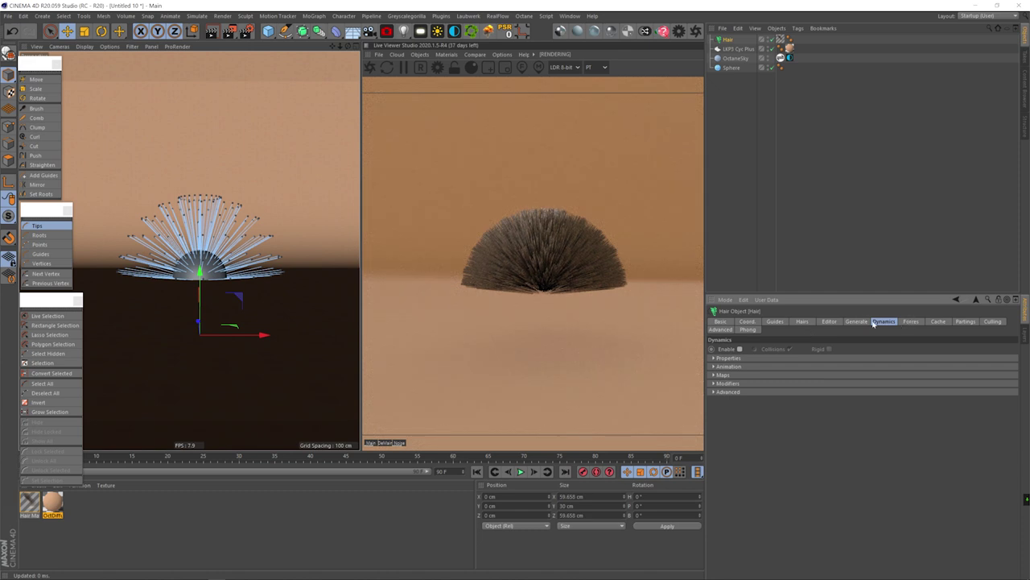
{"action": "left_click", "coordinate": [829, 321]}
{"action": "left_click", "coordinate": [723, 348]}
{"action": "left_click", "coordinate": [767, 357]}
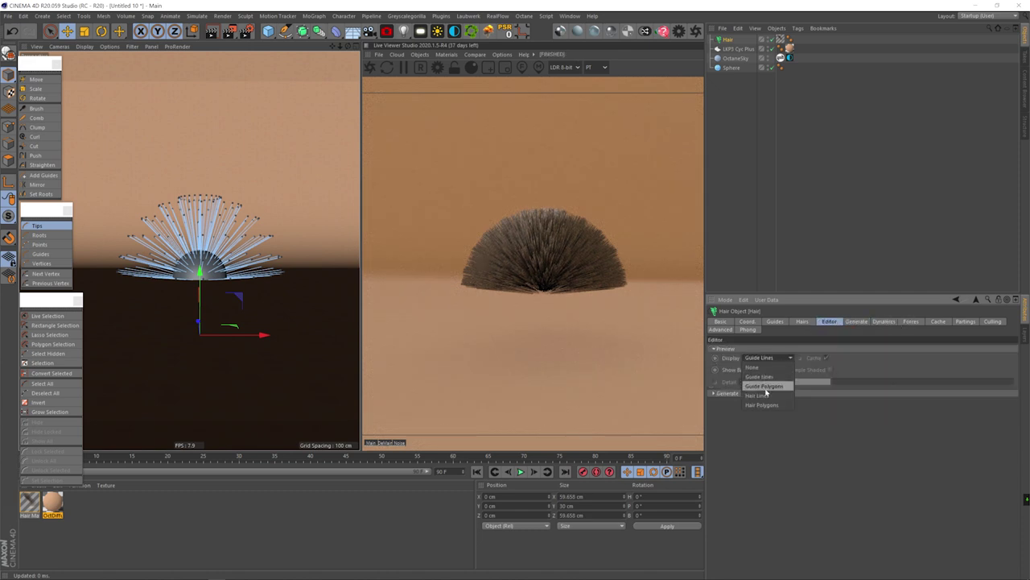
{"action": "left_click", "coordinate": [764, 395]}
{"action": "left_click", "coordinate": [879, 191]}
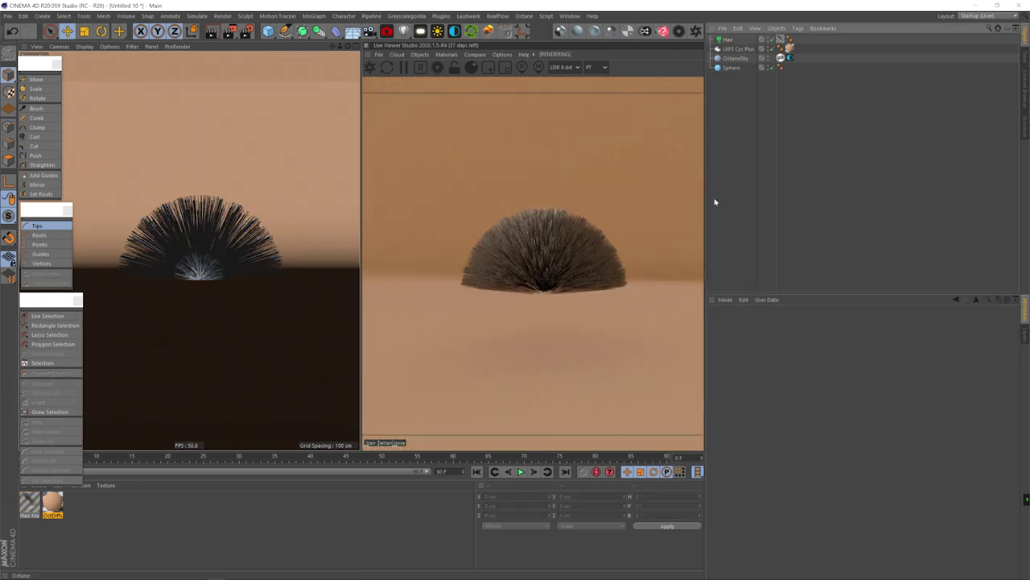
{"action": "left_click", "coordinate": [726, 40]}
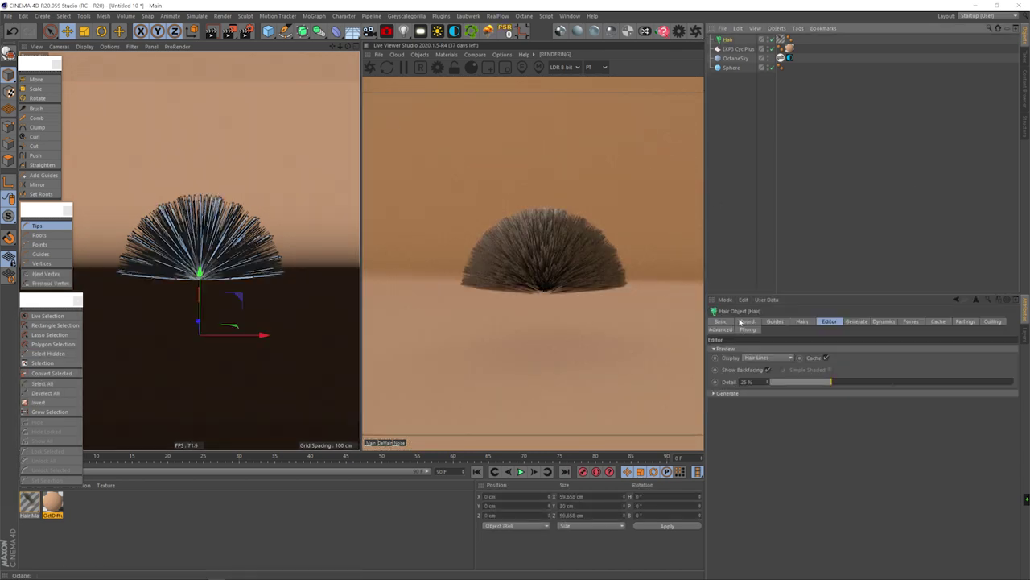
{"action": "left_click", "coordinate": [765, 357]}
{"action": "left_click", "coordinate": [761, 362]}
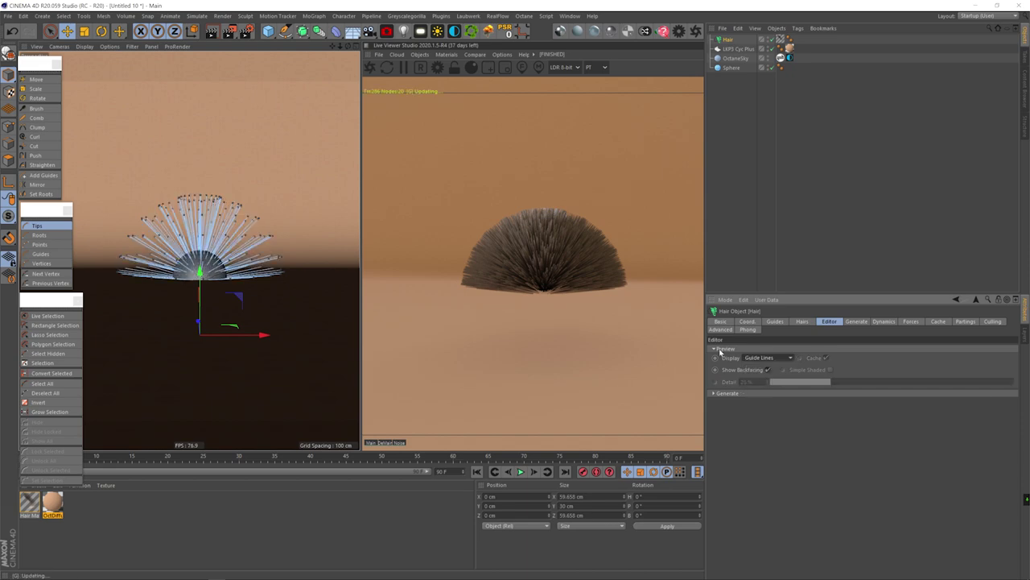
Step: Set the hair guides' root placement to Polygon Area and the guide count to 80
{"action": "left_click", "coordinate": [774, 321]}
{"action": "left_click", "coordinate": [761, 389]}
{"action": "left_click", "coordinate": [771, 409]}
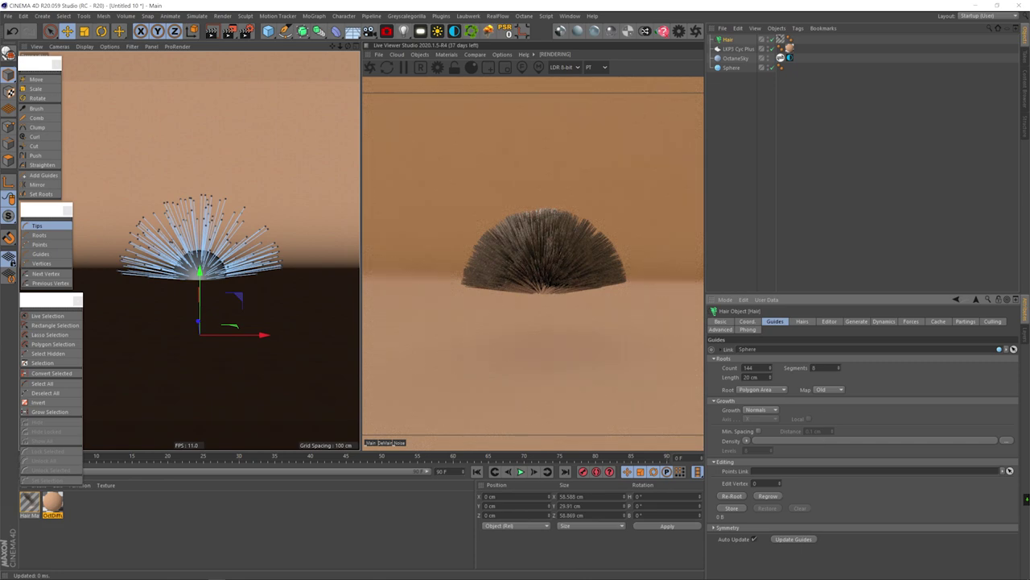
{"action": "type", "text": "80"}
{"action": "key", "text": "Return"}
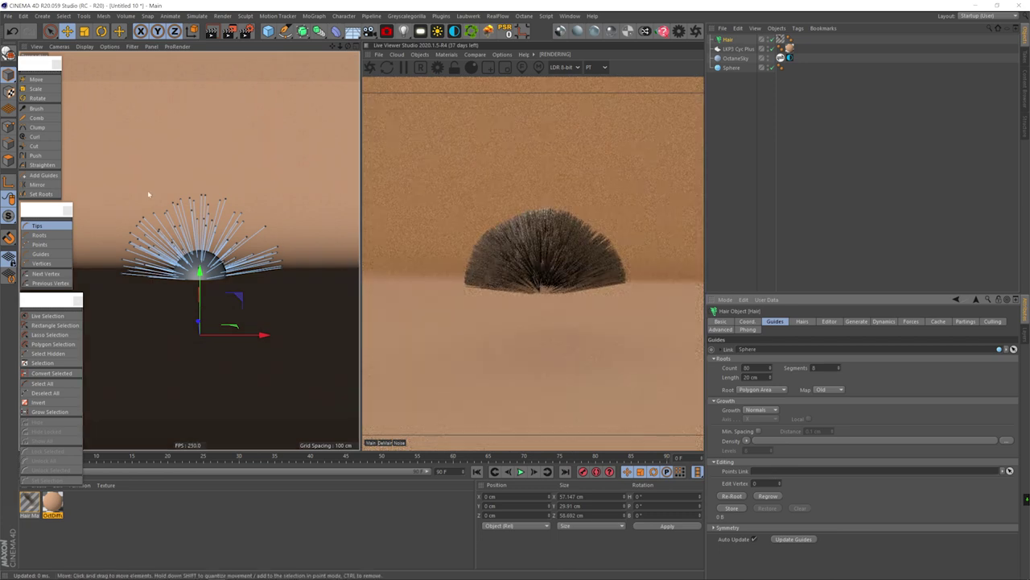
Step: Create an Octane Hair material and apply it to the Hair object
{"action": "left_click", "coordinate": [419, 54]}
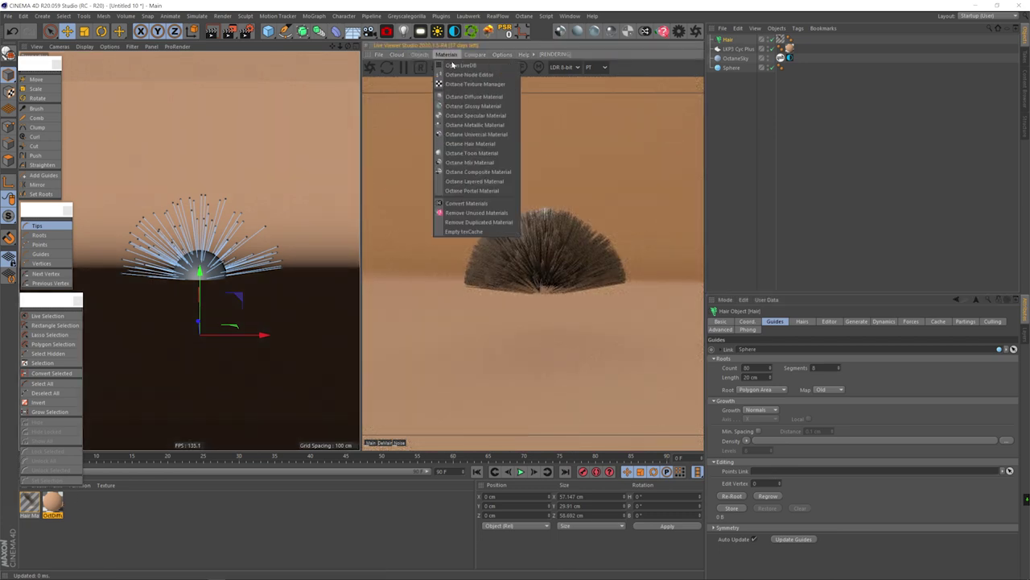
{"action": "left_click", "coordinate": [471, 144]}
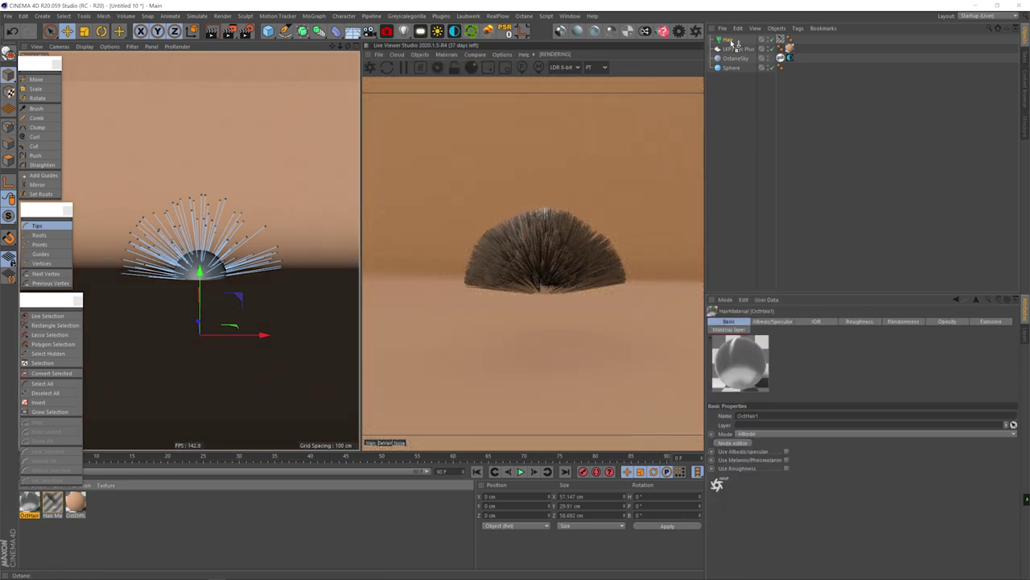
Step: Set the hair material's mode to Melanin + Pheomelanin
{"action": "double_click", "coordinate": [29, 503]}
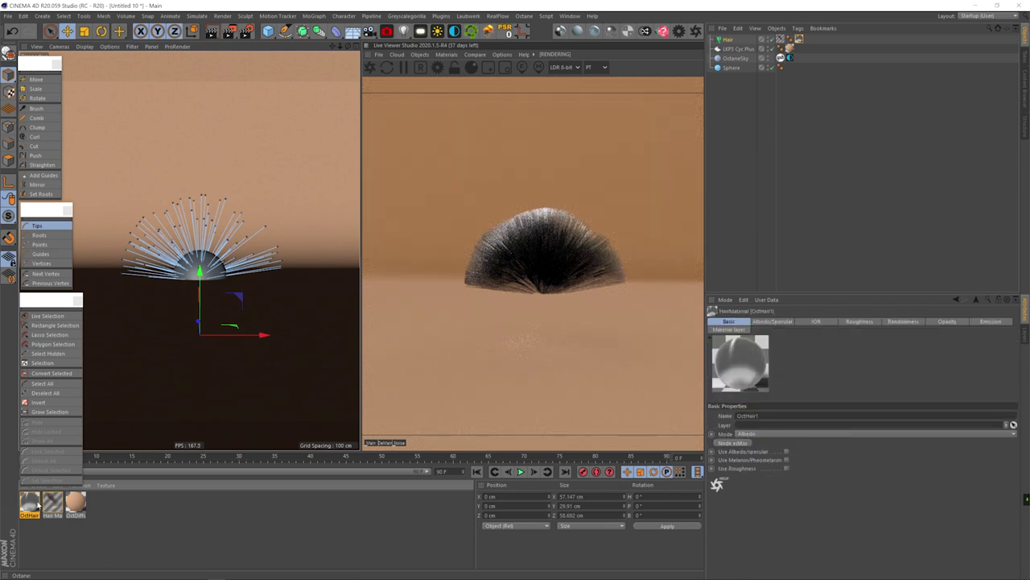
{"action": "left_click_drag", "start_coordinate": [228, 64], "coordinate": [147, 282]}
{"action": "left_click", "coordinate": [119, 388]}
{"action": "left_click", "coordinate": [104, 400]}
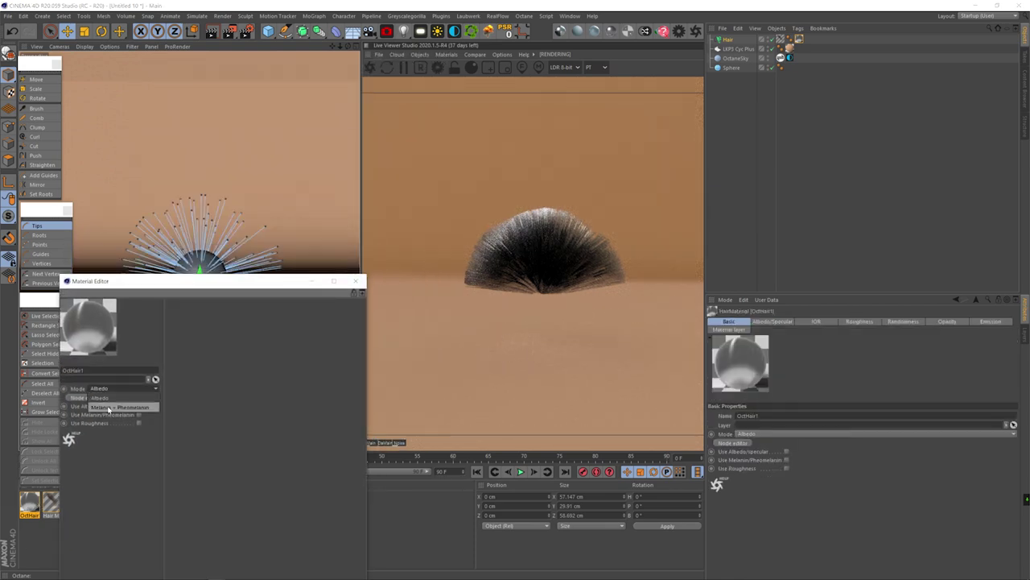
Step: In the hair material's node settings, try the melanin and pheomelanin amounts, leaving melanin at 1 and pheomelanin at 0
{"action": "left_click", "coordinate": [98, 397]}
{"action": "left_click_drag", "start_coordinate": [395, 180], "coordinate": [218, 312]}
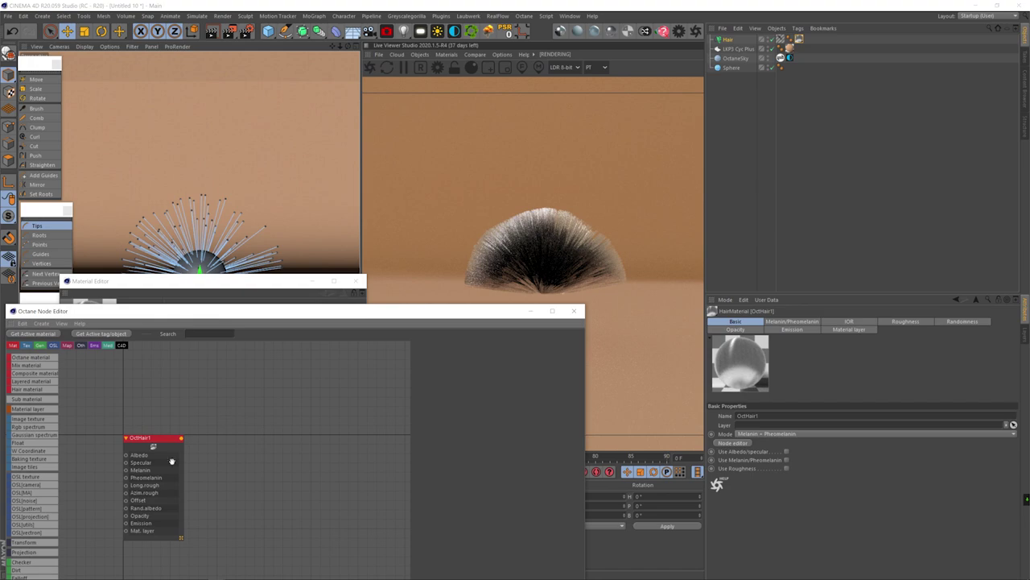
{"action": "left_click", "coordinate": [151, 442]}
{"action": "left_click", "coordinate": [496, 345]}
{"action": "left_click_drag", "start_coordinate": [486, 456], "coordinate": [548, 478]}
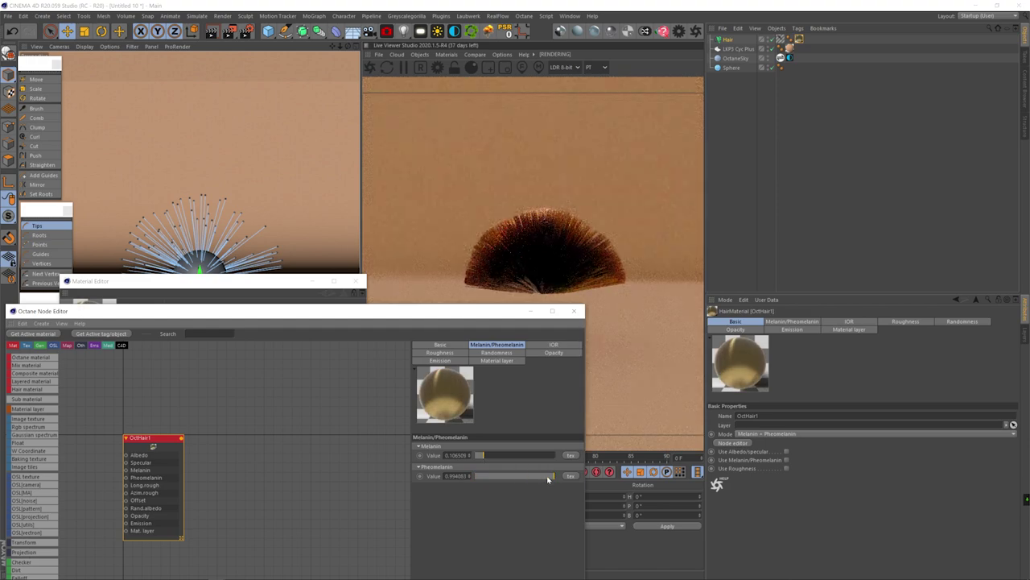
{"action": "left_click_drag", "start_coordinate": [548, 478], "coordinate": [557, 456]}
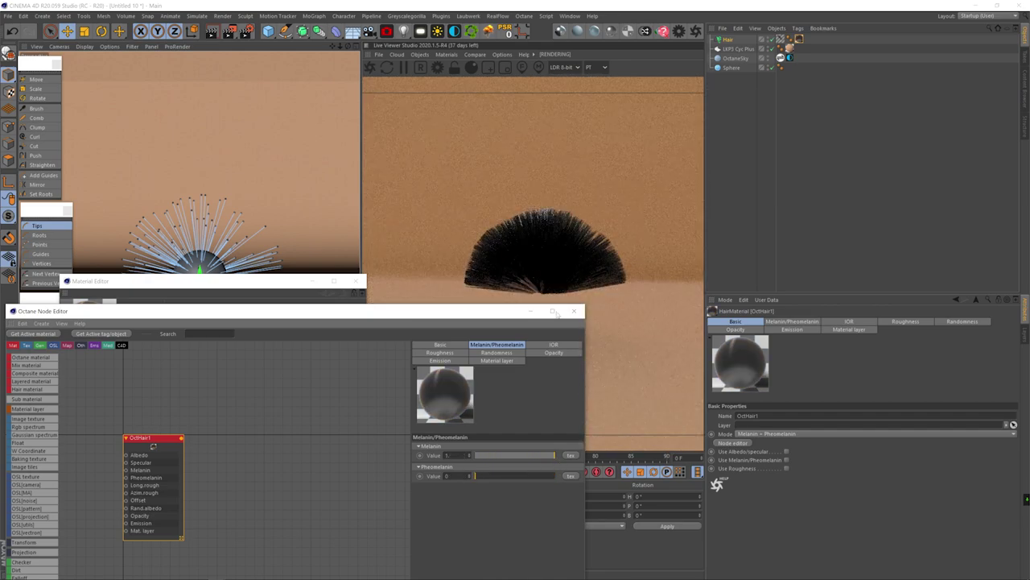
{"action": "left_click", "coordinate": [575, 311]}
{"action": "left_click", "coordinate": [356, 281]}
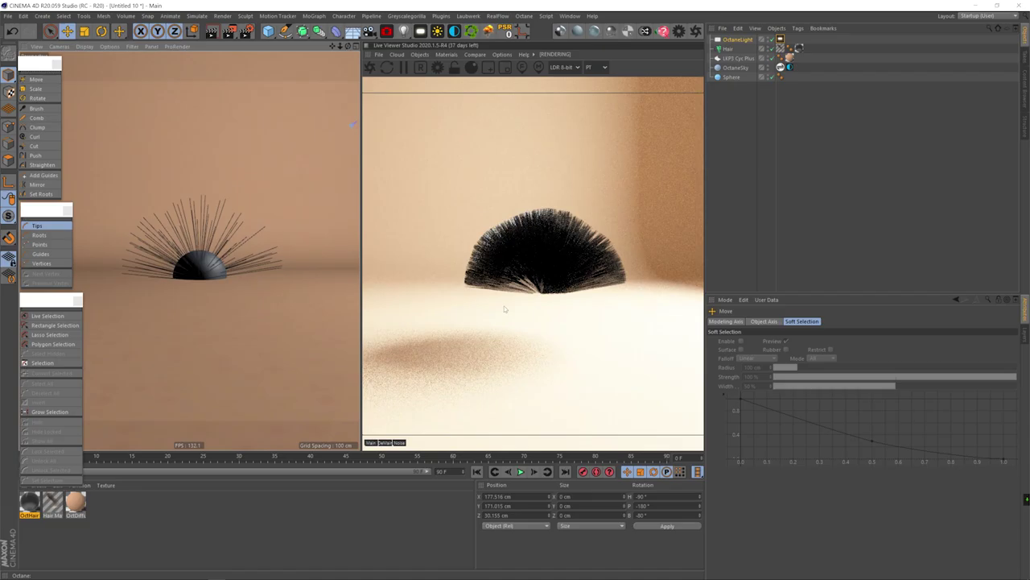
Step: In the four-view layout, move the Octane light closer above the hair ball and angle it toward the hair, about 179 cm high
{"action": "middle_click", "coordinate": [101, 321]}
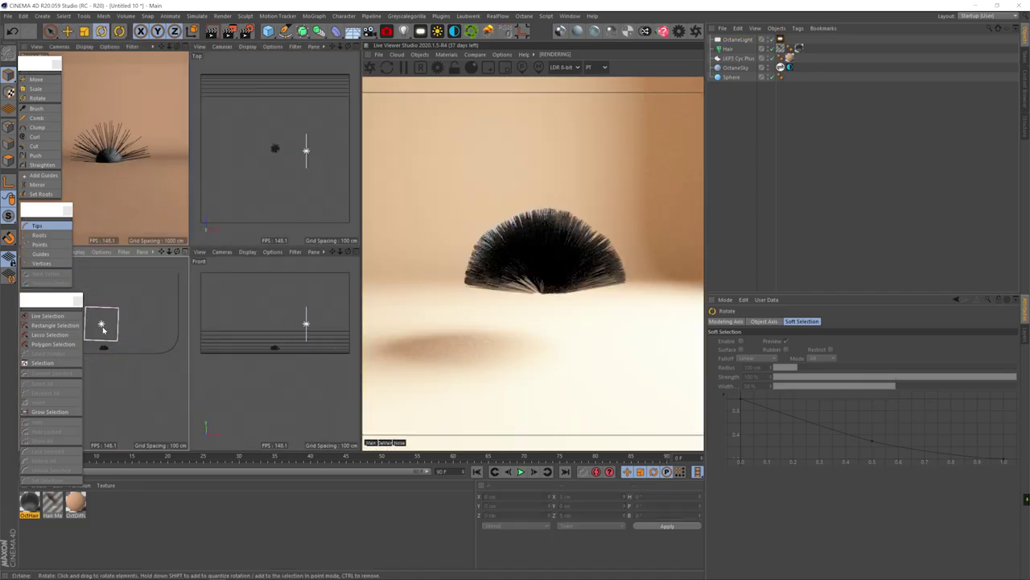
{"action": "left_click", "coordinate": [102, 320]}
{"action": "key", "text": "e"}
{"action": "key", "text": "r"}
{"action": "key", "text": "w"}
{"action": "key", "text": "w"}
{"action": "key", "text": "w"}
{"action": "key", "text": "e"}
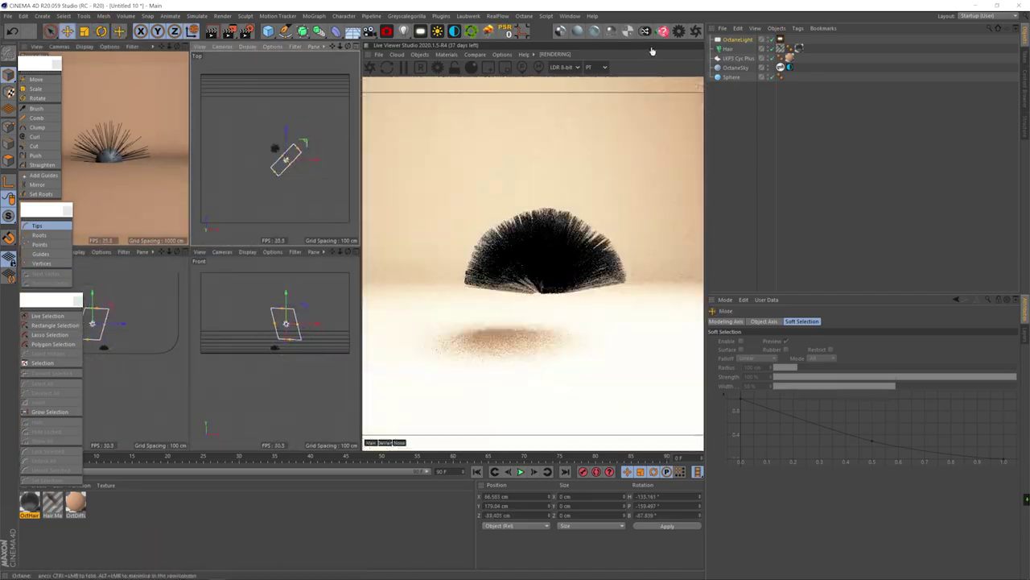
Step: Reduce the Octane light's power to about 5.9 and enlarge, re-angle and centre the light over the hair ball
{"action": "left_click", "coordinate": [780, 39]}
{"action": "left_click_drag", "start_coordinate": [975, 341], "coordinate": [948, 341]}
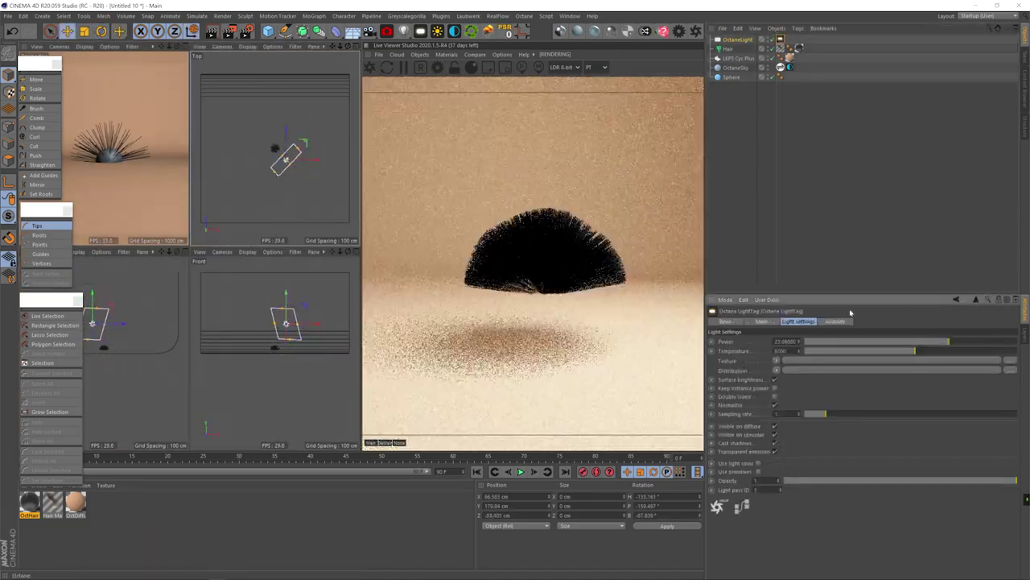
{"action": "key", "text": "r"}
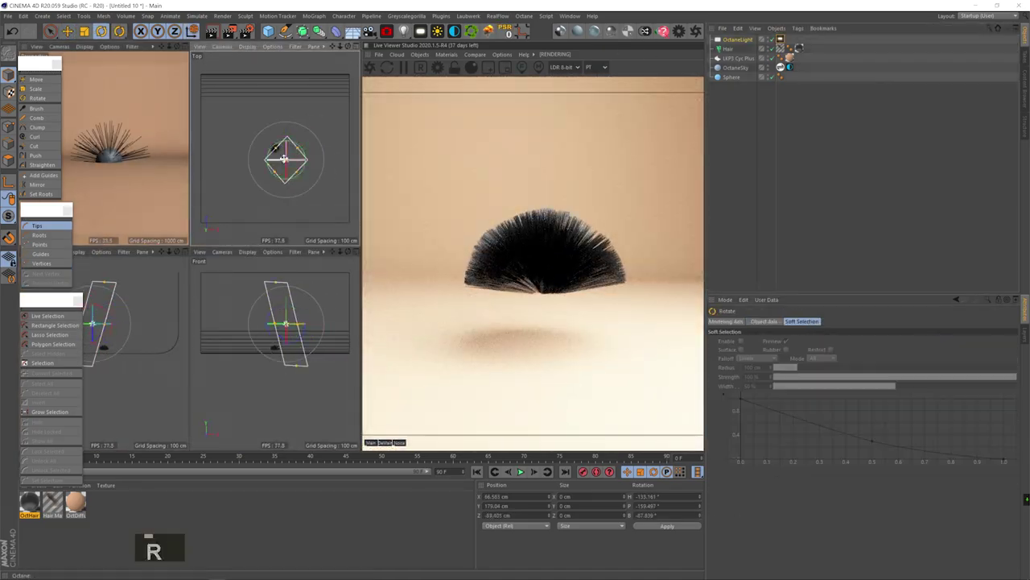
{"action": "key", "text": "w"}
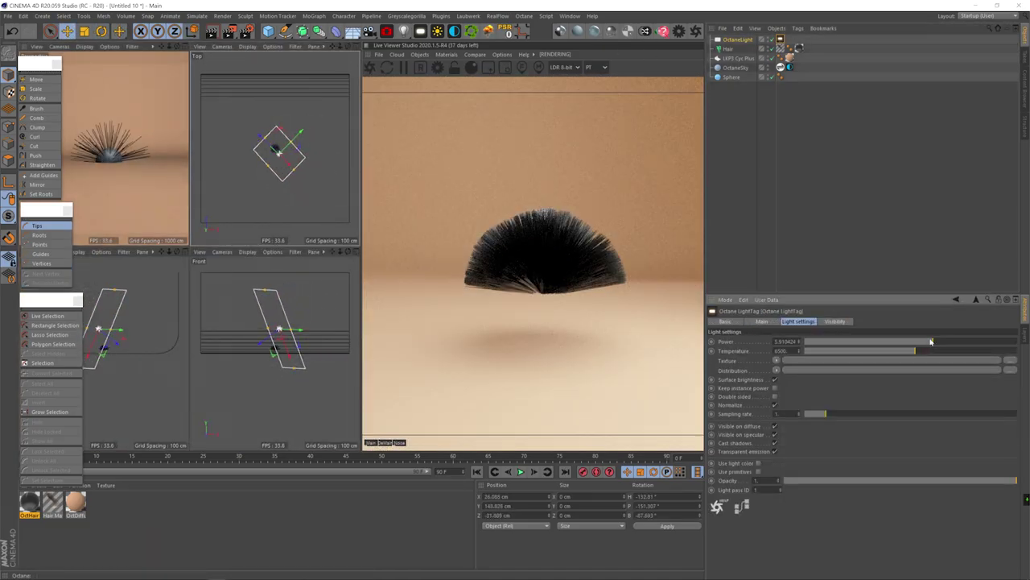
Step: In the hair material's node graph, add a W Coordinate node and connect it to the Melanin input
{"action": "double_click", "coordinate": [29, 500]}
{"action": "left_click", "coordinate": [179, 179]}
{"action": "left_click_drag", "start_coordinate": [545, 179], "coordinate": [469, 322]}
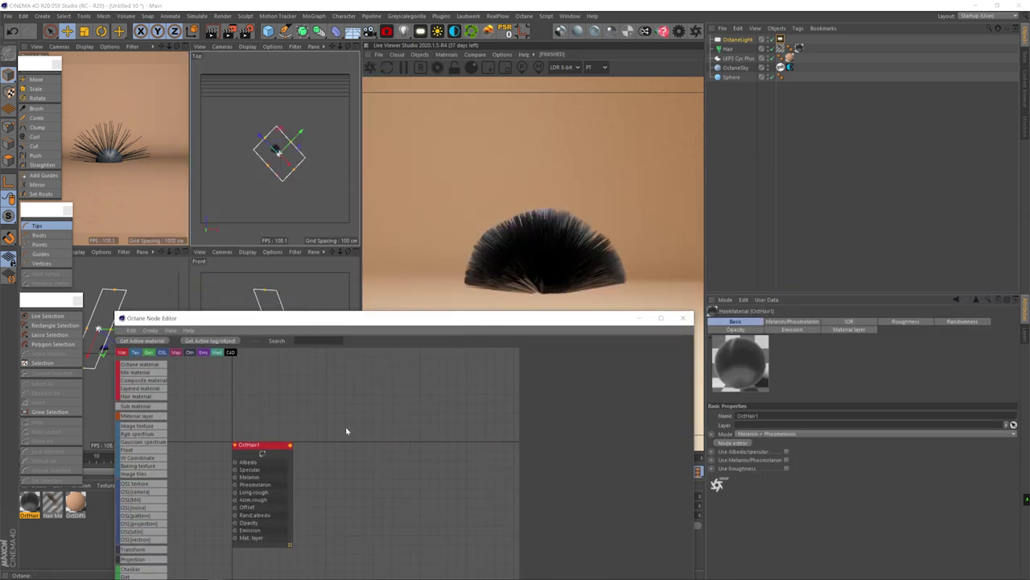
{"action": "left_click_drag", "start_coordinate": [258, 445], "coordinate": [425, 411]}
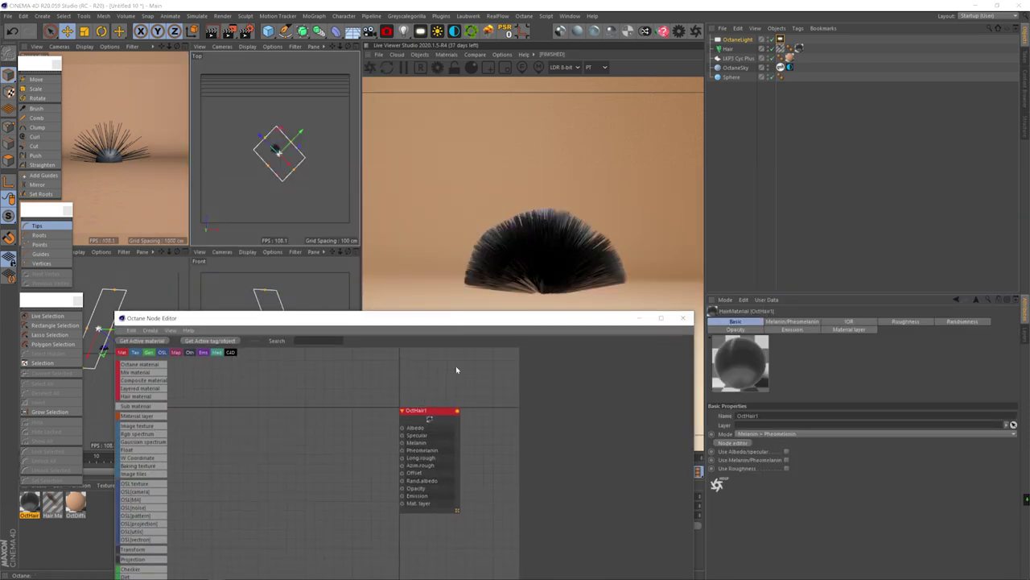
{"action": "left_click_drag", "start_coordinate": [144, 457], "coordinate": [314, 436]}
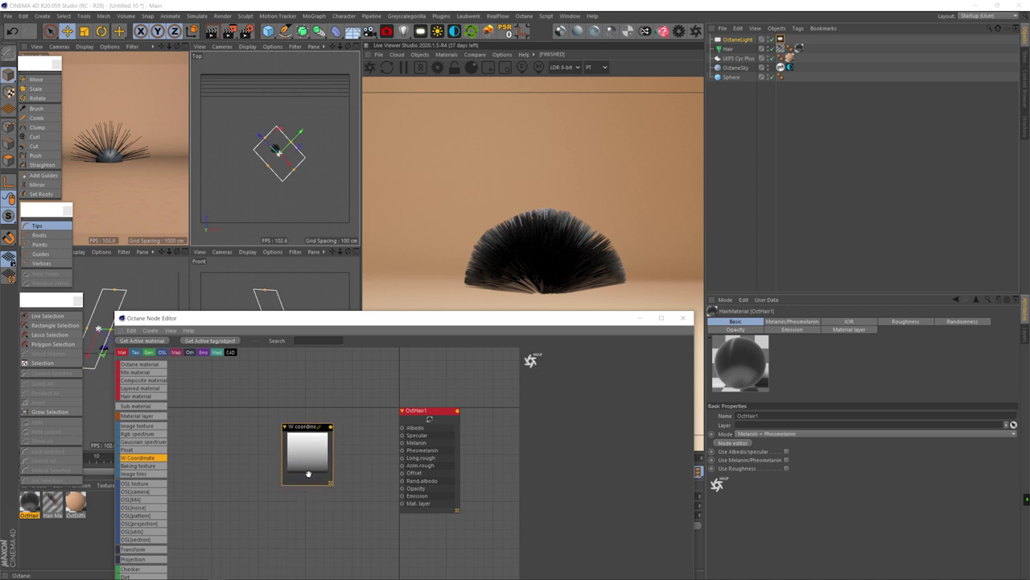
{"action": "left_click_drag", "start_coordinate": [294, 423], "coordinate": [402, 442]}
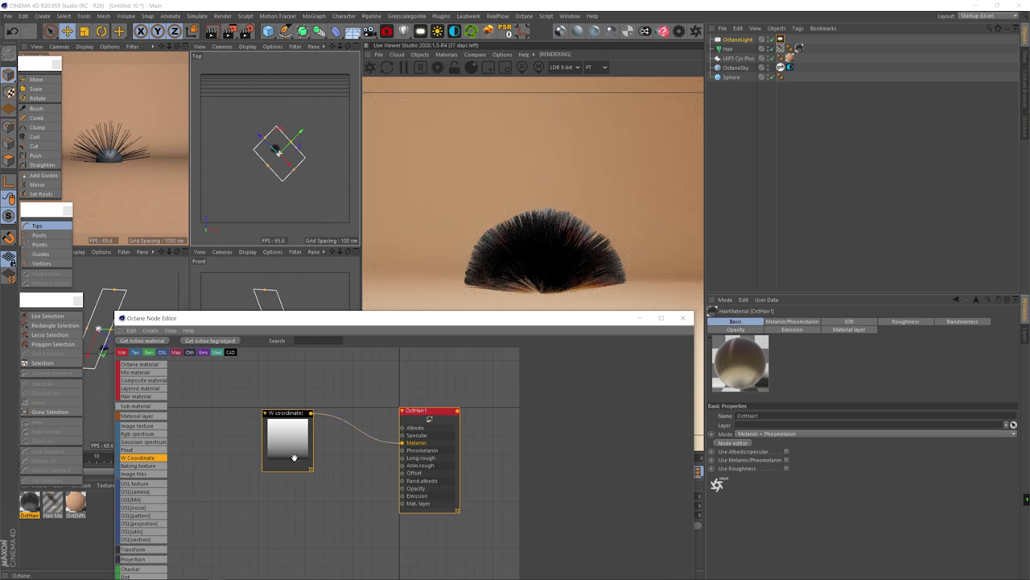
Step: Insert an Octane Gradient node between the W Coordinate node and the Melanin input
{"action": "left_click_drag", "start_coordinate": [285, 414], "coordinate": [276, 416]}
{"action": "scroll", "coordinate": [141, 483], "scroll_direction": "down", "scroll_amount": 5}
{"action": "left_click_drag", "start_coordinate": [140, 573], "coordinate": [343, 418]}
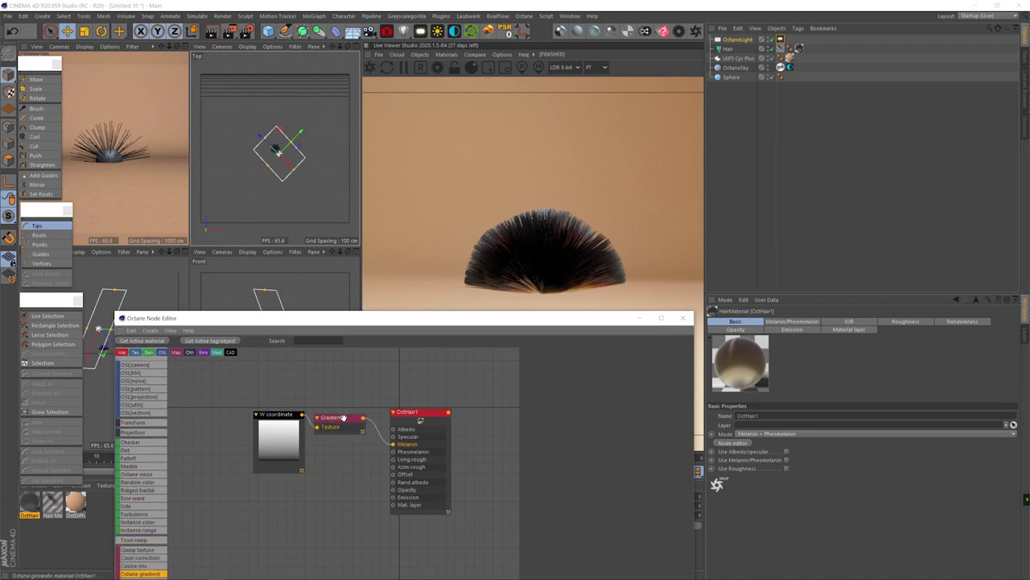
Step: In the melanin gradient, slide the white knot toward the dark end and lighten the black knot to grey
{"action": "left_click", "coordinate": [343, 419]}
{"action": "left_click_drag", "start_coordinate": [573, 464], "coordinate": [649, 465]}
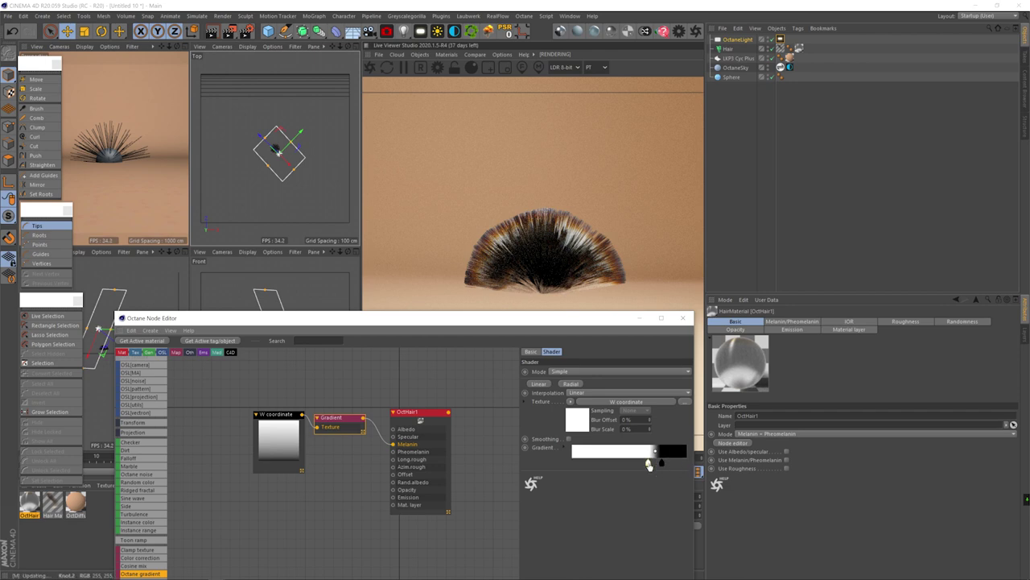
{"action": "double_click", "coordinate": [661, 465]}
{"action": "left_click_drag", "start_coordinate": [594, 493], "coordinate": [514, 479]}
{"action": "type", "text": "0"}
{"action": "key", "text": "Return"}
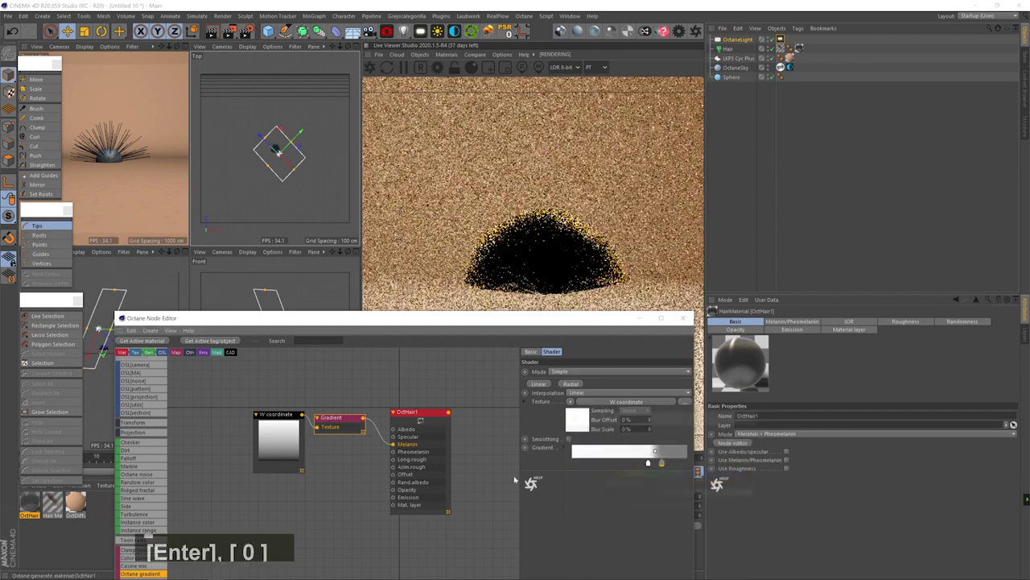
Step: Slide the melanin gradient's white knot back to the start, beside the grey knot, and move the node editor aside
{"action": "left_click_drag", "start_coordinate": [648, 464], "coordinate": [584, 464]}
{"action": "key", "text": "3"}
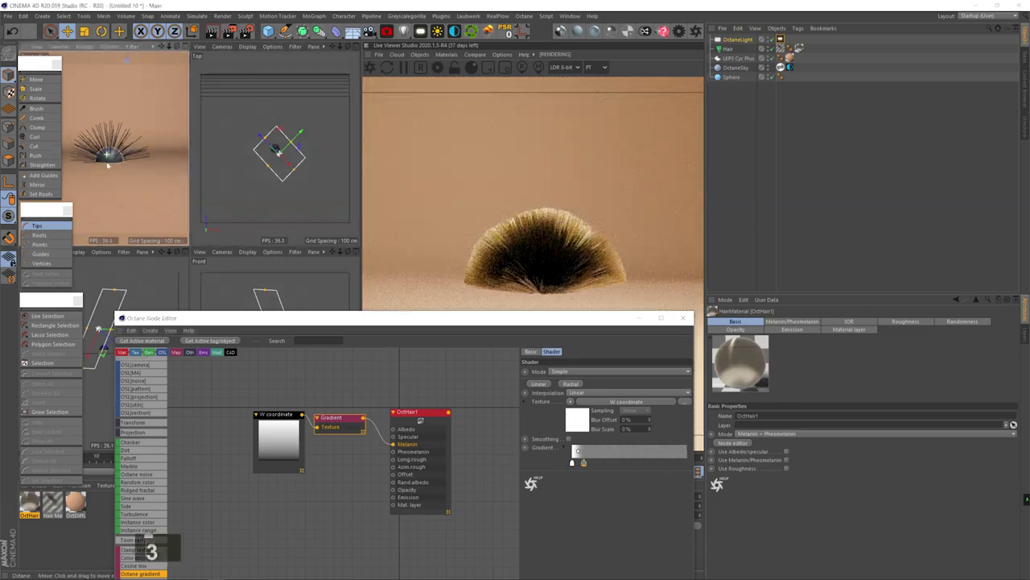
{"action": "left_click_drag", "start_coordinate": [451, 317], "coordinate": [164, 204]}
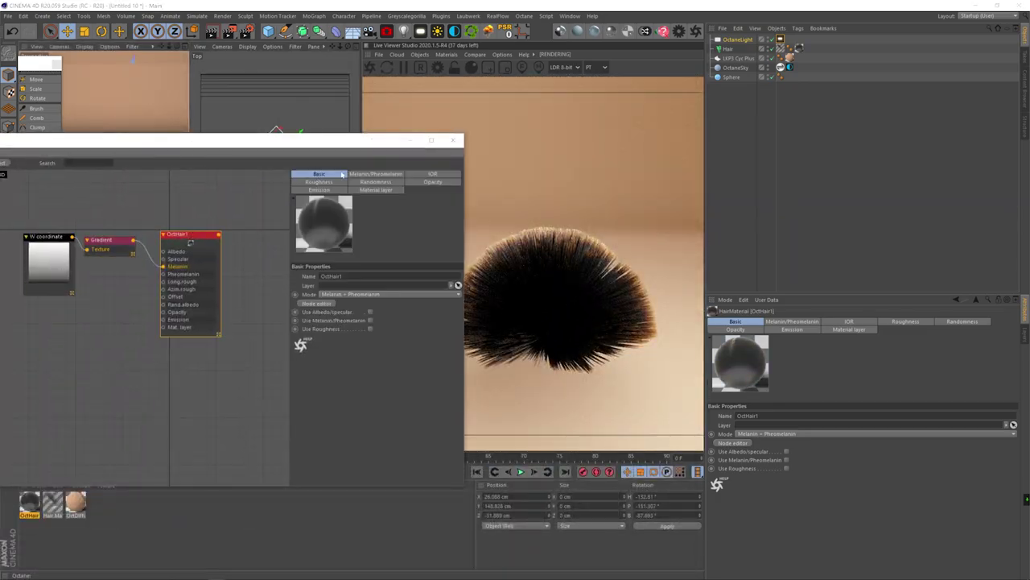
Step: Switch the hair material's mode to Albedo and duplicate the Gradient node
{"action": "left_click", "coordinate": [358, 295]}
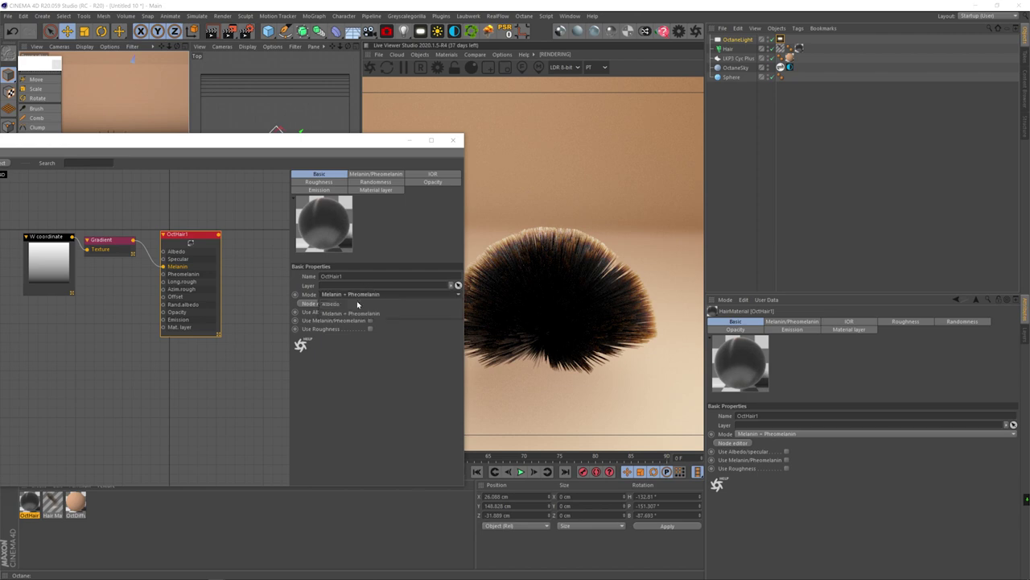
{"action": "left_click", "coordinate": [358, 303]}
{"action": "left_click", "coordinate": [107, 241], "text": "ctrl"}
{"action": "left_click", "coordinate": [106, 241]}
Step: Recolour the upper gradient's knots to black at the root and red at the tip, and connect it to Albedo
{"action": "double_click", "coordinate": [455, 286]}
{"action": "left_click_drag", "start_coordinate": [464, 308], "coordinate": [551, 317]}
{"action": "left_click", "coordinate": [441, 331]}
{"action": "double_click", "coordinate": [439, 285]}
{"action": "left_click_drag", "start_coordinate": [432, 315], "coordinate": [372, 315]}
{"action": "left_click", "coordinate": [434, 330]}
{"action": "left_click_drag", "start_coordinate": [163, 267], "coordinate": [162, 253]}
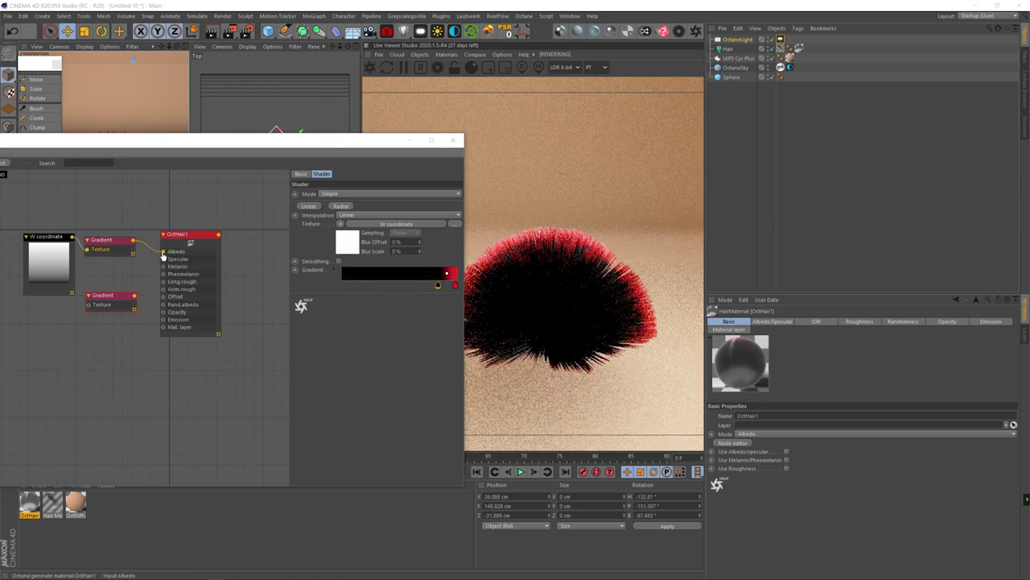
Step: Change the albedo gradient's red knot to magenta and slide it to about 40 % along the gradient
{"action": "double_click", "coordinate": [455, 285]}
{"action": "left_click", "coordinate": [485, 305]}
{"action": "left_click_drag", "start_coordinate": [485, 237], "coordinate": [362, 247]}
{"action": "left_click", "coordinate": [406, 305]}
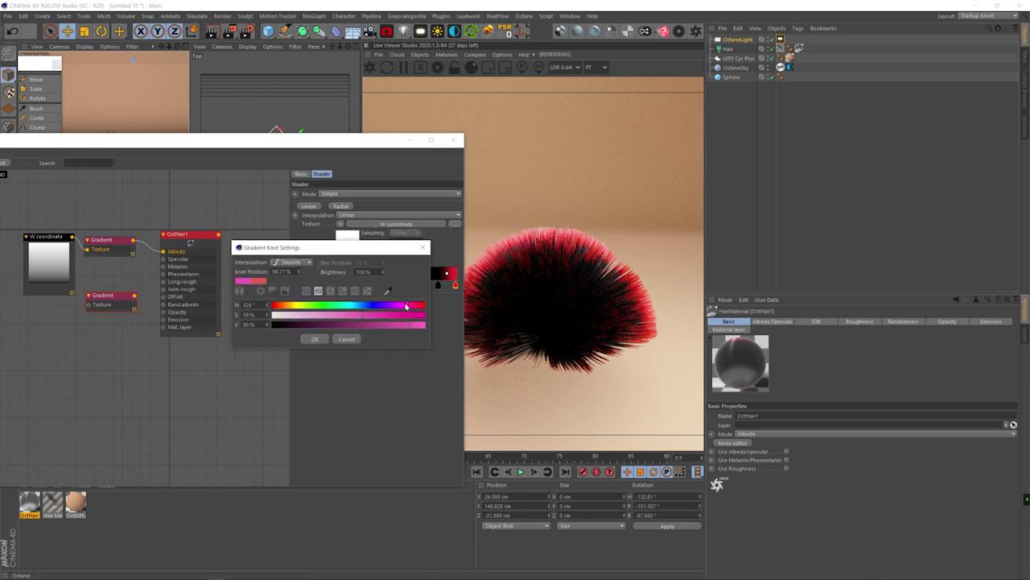
{"action": "left_click", "coordinate": [317, 339]}
{"action": "left_click_drag", "start_coordinate": [456, 286], "coordinate": [388, 283]}
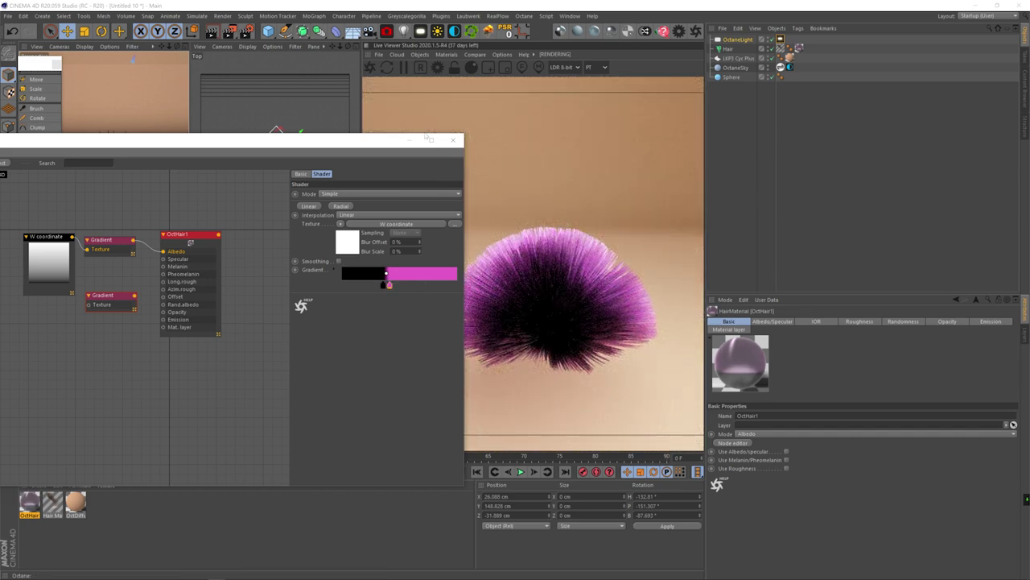
Step: Examine the hair up close and slide the albedo gradient's magenta knot to near the tip end
{"action": "left_click", "coordinate": [452, 140]}
{"action": "mouse_move", "coordinate": [104, 179]}
{"action": "left_mouse_down"}
{"action": "mouse_move", "coordinate": [134, 169]}
{"action": "mouse_move", "coordinate": [122, 172]}
{"action": "left_mouse_up"}
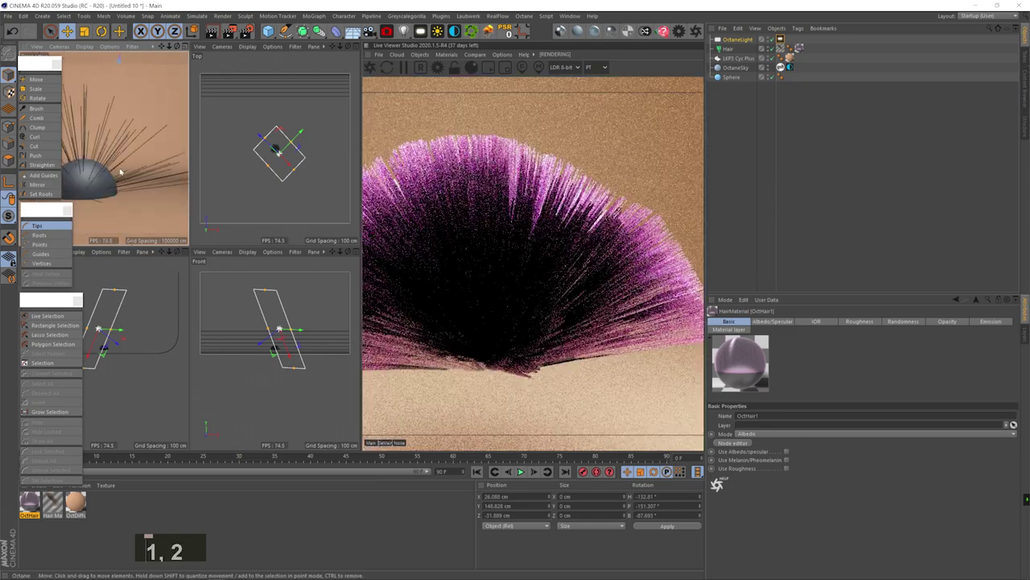
{"action": "left_click", "coordinate": [732, 442]}
{"action": "left_click_drag", "start_coordinate": [668, 537], "coordinate": [723, 537]}
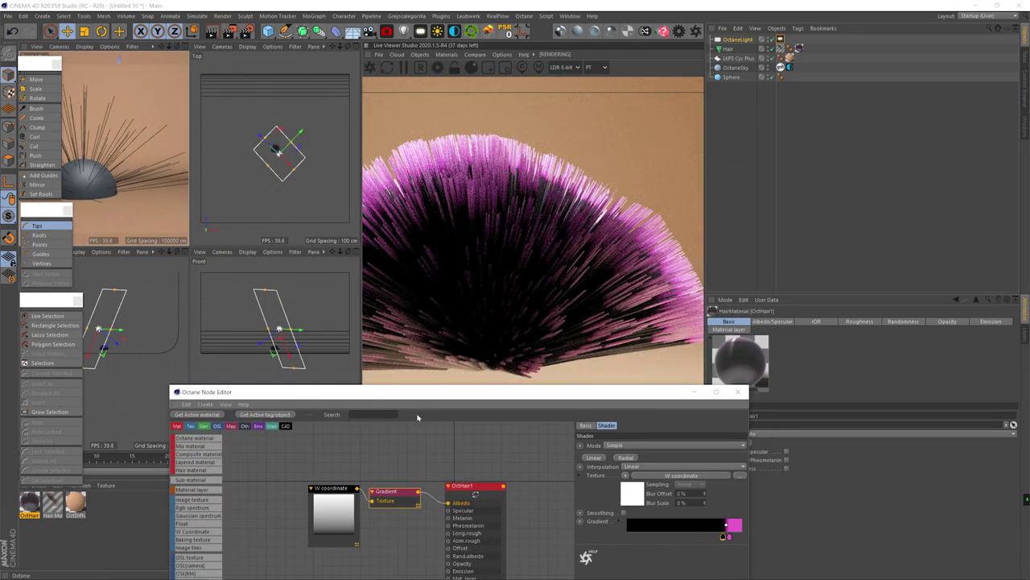
Step: Disconnect the gradient from Albedo, return the hair material's mode to Melanin + Pheomelanin, and close the node editor
{"action": "left_click_drag", "start_coordinate": [449, 503], "coordinate": [433, 518]}
{"action": "left_click", "coordinate": [474, 490]}
{"action": "left_click", "coordinate": [637, 545]}
{"action": "left_click", "coordinate": [638, 563]}
{"action": "left_click", "coordinate": [738, 392]}
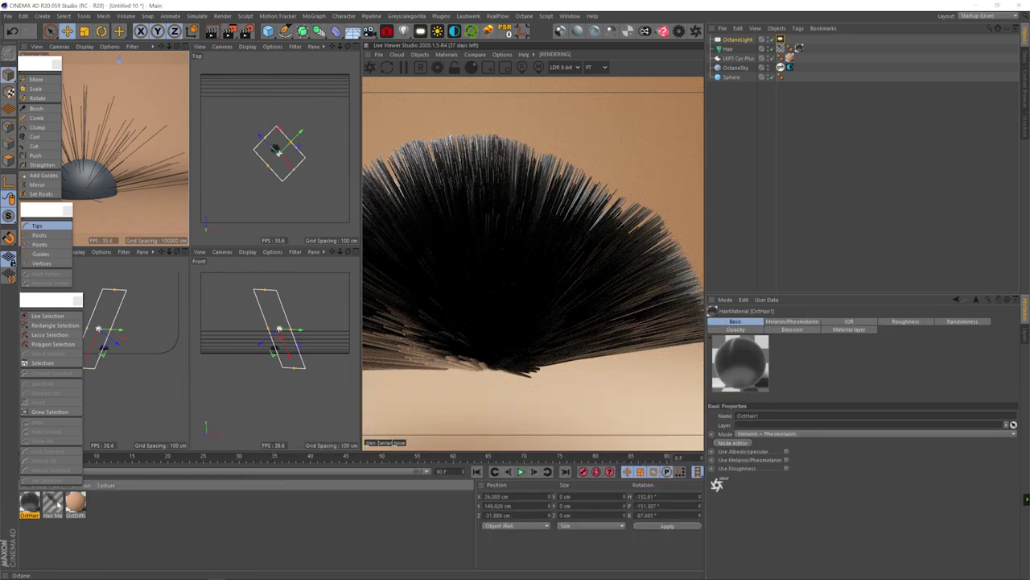
Step: Open the Hair Mat material and disable its Color and Specular channels
{"action": "double_click", "coordinate": [55, 505]}
{"action": "left_click_drag", "start_coordinate": [321, 69], "coordinate": [220, 199]}
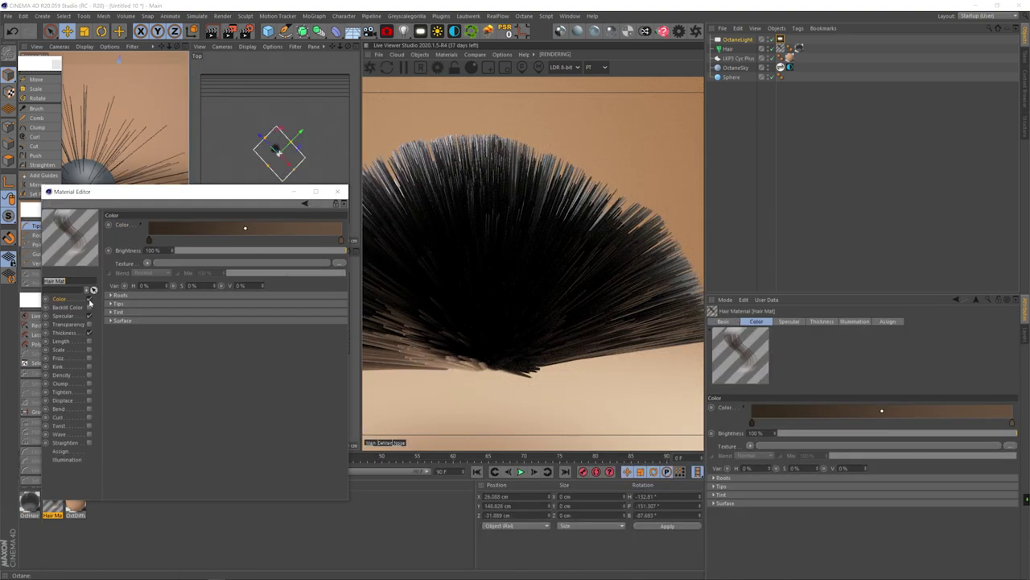
{"action": "left_click", "coordinate": [89, 299]}
{"action": "left_click", "coordinate": [89, 316]}
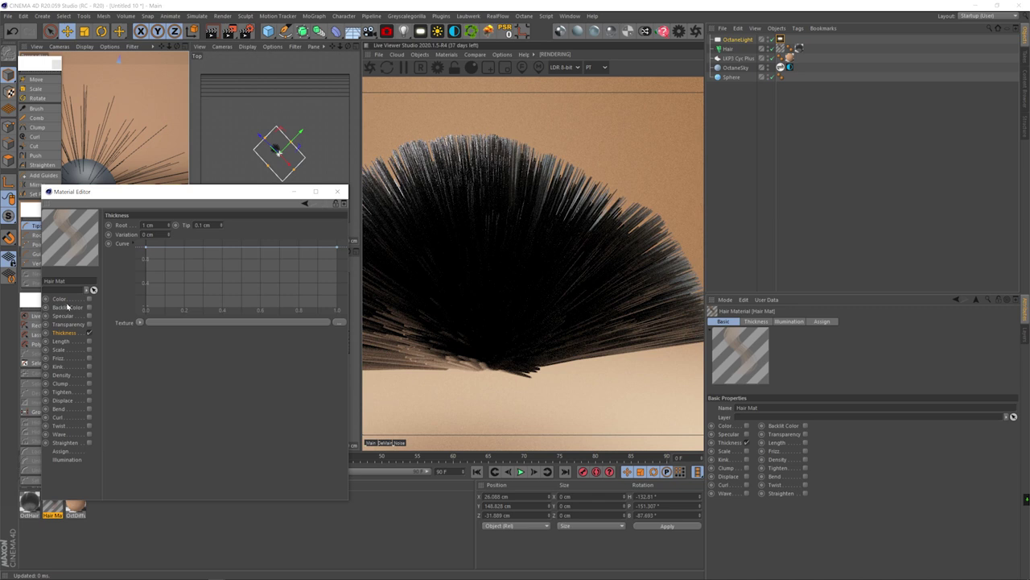
Step: Set hair thickness to 0.02 cm at root and tip with 0.005 cm variation, and slope the curve down to about 0.7 at the tip
{"action": "left_click_drag", "start_coordinate": [162, 225], "coordinate": [120, 219]}
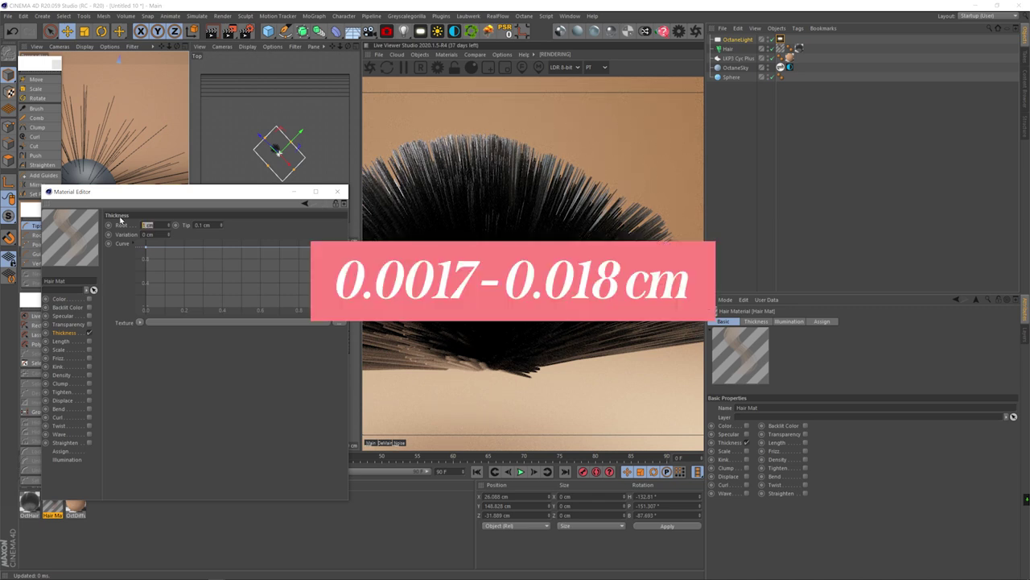
{"action": "type", "text": ".02"}
{"action": "key", "text": "Tab"}
{"action": "type", "text": ".02"}
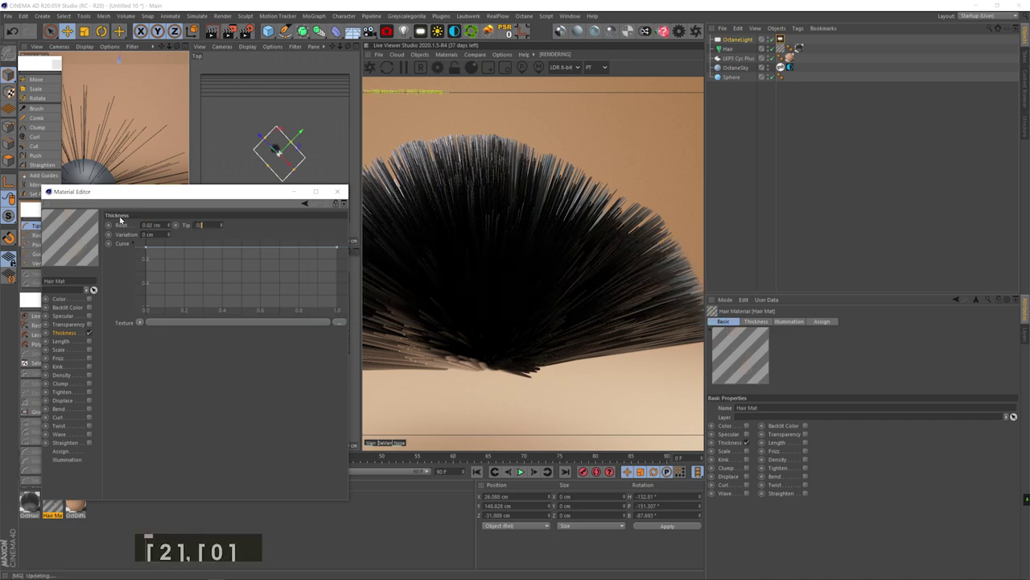
{"action": "key", "text": "Tab"}
{"action": "type", "text": ".000.005"}
{"action": "key", "text": "Return"}
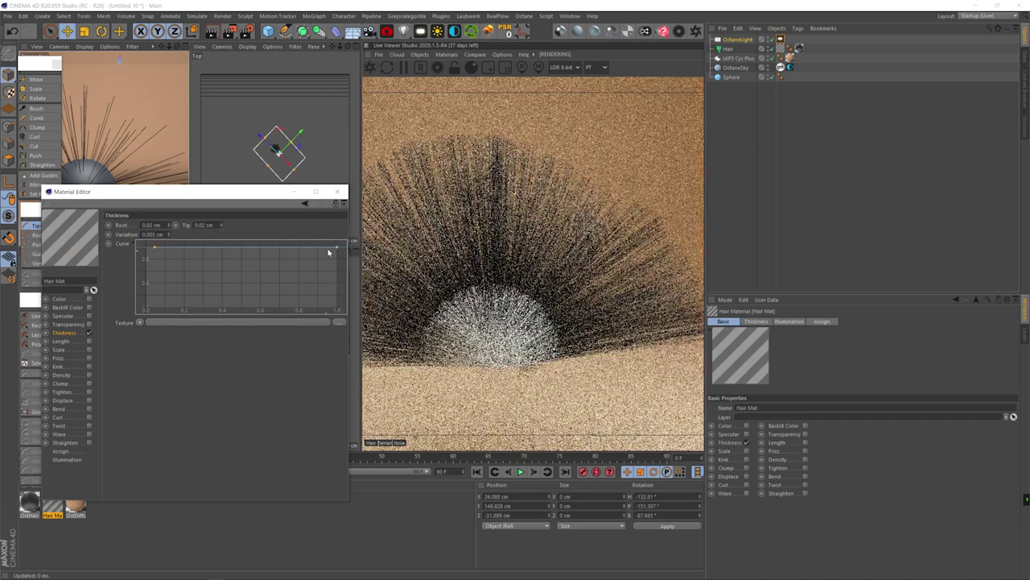
{"action": "left_click_drag", "start_coordinate": [337, 247], "coordinate": [341, 269]}
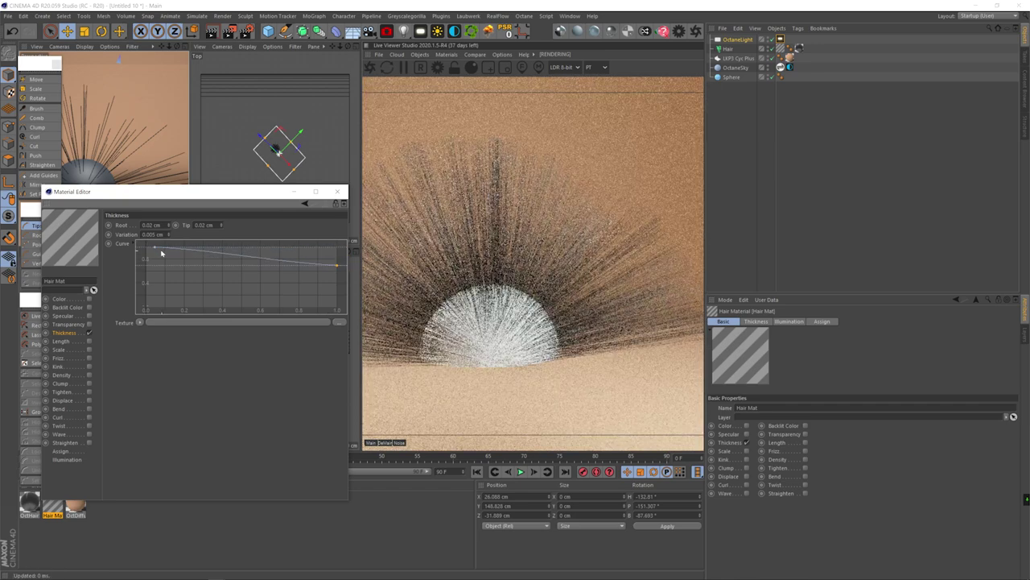
{"action": "left_click_drag", "start_coordinate": [155, 248], "coordinate": [166, 248]}
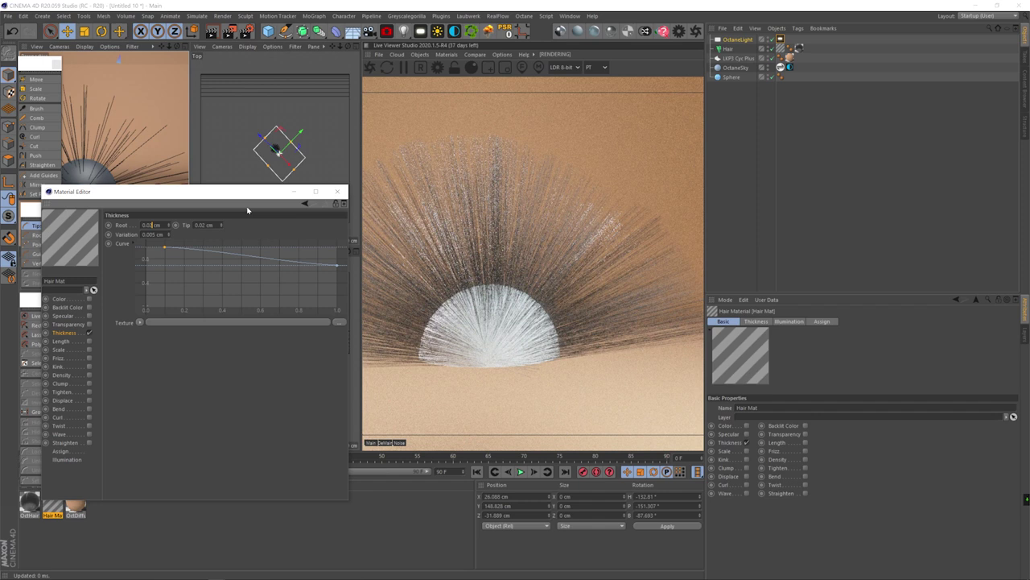
Step: Set the hair's root and tip thickness to 0.2 cm
{"action": "key", "text": "BackSpace"}
{"action": "key", "text": "BackSpace"}
{"action": "type", "text": "2"}
{"action": "key", "text": "Return"}
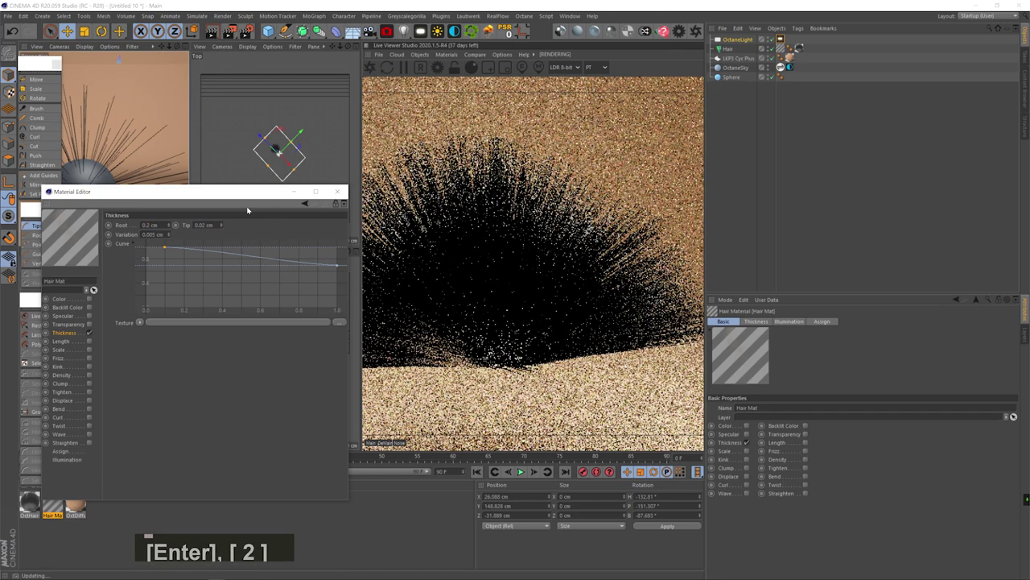
{"action": "left_click", "coordinate": [200, 225]}
{"action": "key", "text": "BackSpace"}
{"action": "key", "text": "Return"}
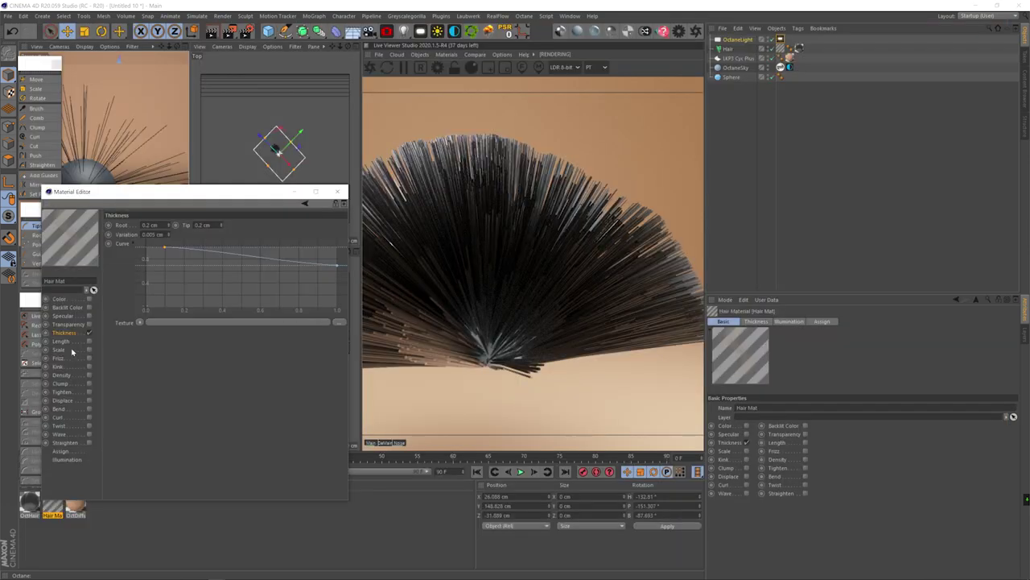
Step: Enable the Frizz channel in the hair material and set the Frizz value to 250 %
{"action": "left_click", "coordinate": [58, 357]}
{"action": "left_click", "coordinate": [89, 358]}
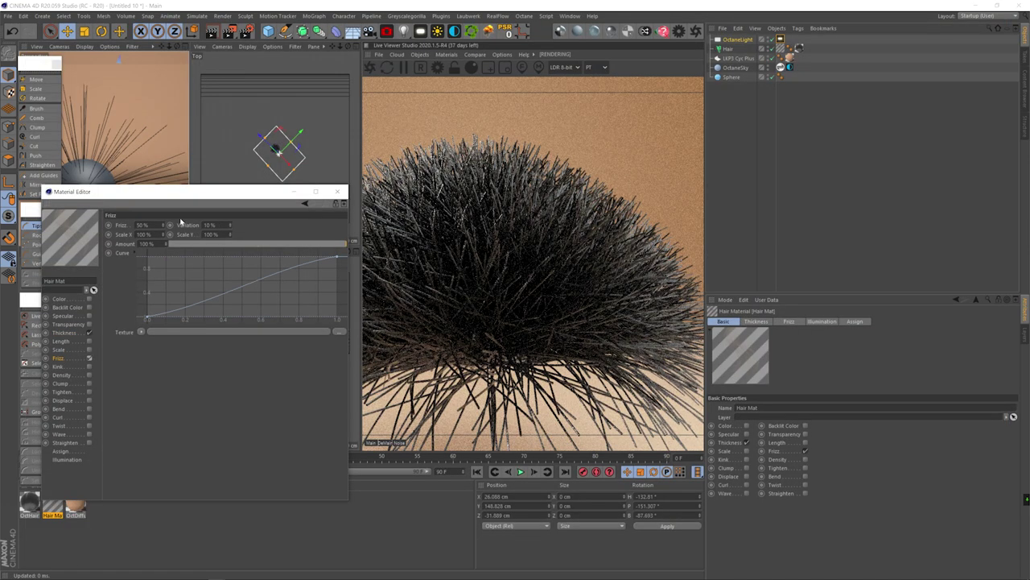
{"action": "key", "text": "2"}
{"action": "left_click_drag", "start_coordinate": [122, 168], "coordinate": [107, 172]}
{"action": "key", "text": "1"}
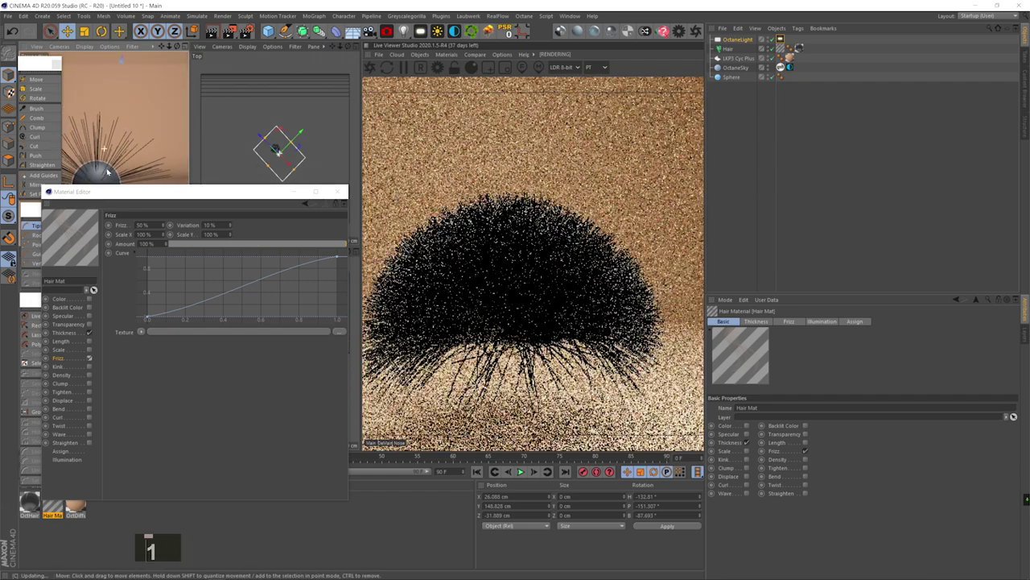
{"action": "left_click", "coordinate": [148, 225]}
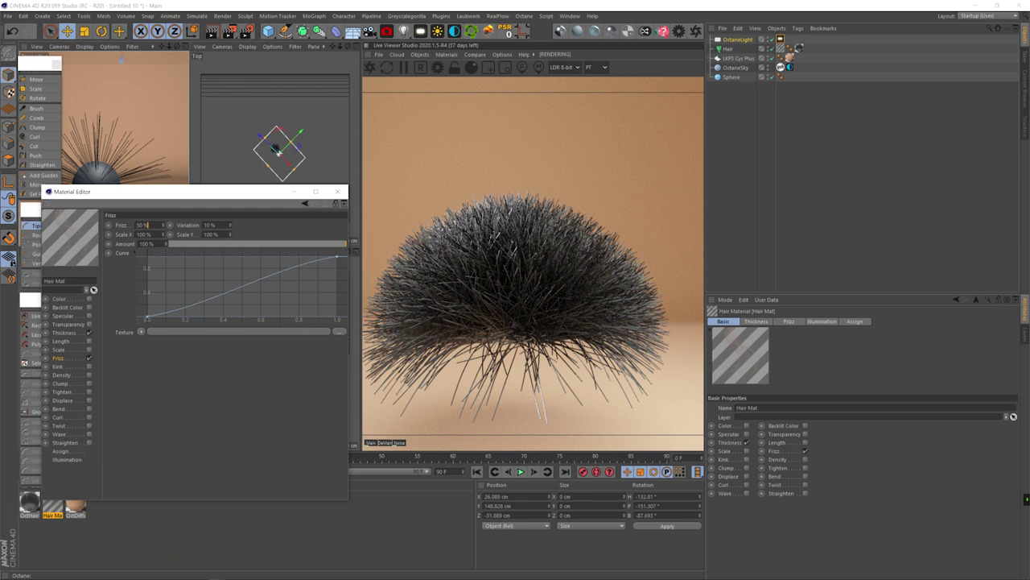
{"action": "left_click_drag", "start_coordinate": [149, 225], "coordinate": [102, 226]}
{"action": "type", "text": "250"}
{"action": "key", "text": "Return"}
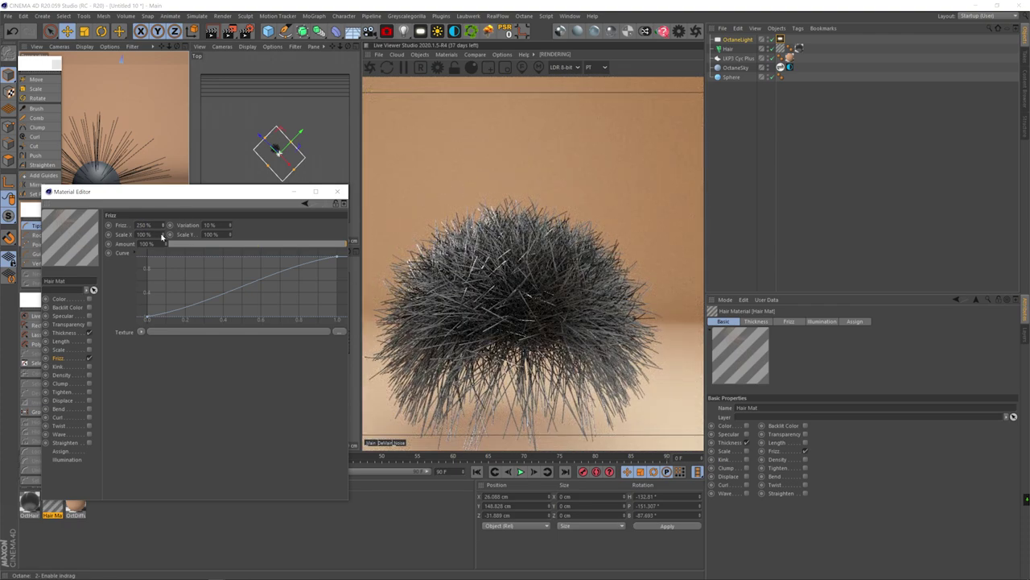
Step: Set the frizz Scale X to 1000 % and Scale Y to 900 %
{"action": "left_click_drag", "start_coordinate": [162, 235], "coordinate": [162, 151]}
{"action": "left_click_drag", "start_coordinate": [150, 234], "coordinate": [111, 233]}
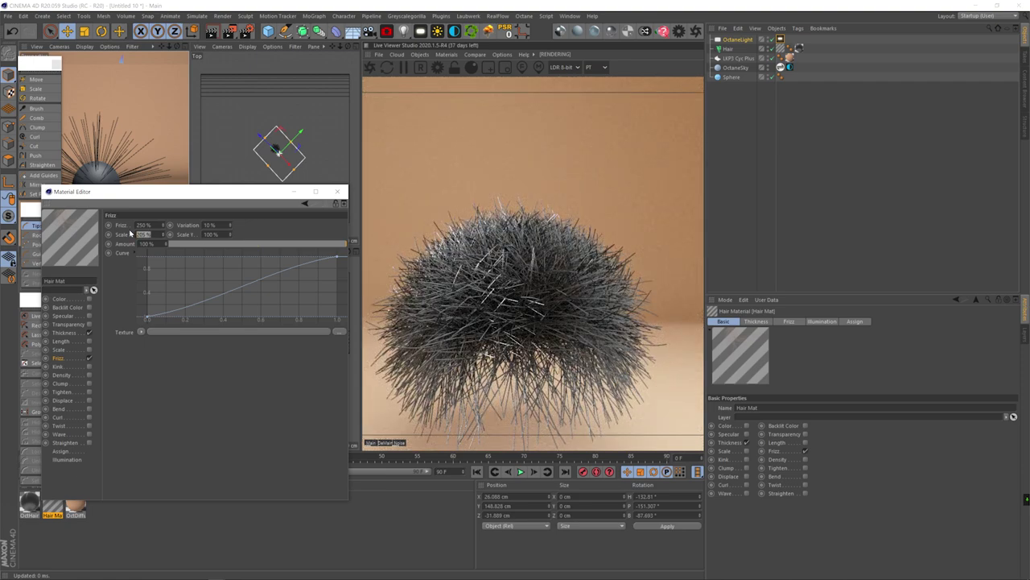
{"action": "type", "text": "1000"}
{"action": "key", "text": "Tab"}
{"action": "type", "text": "900"}
{"action": "key", "text": "Return"}
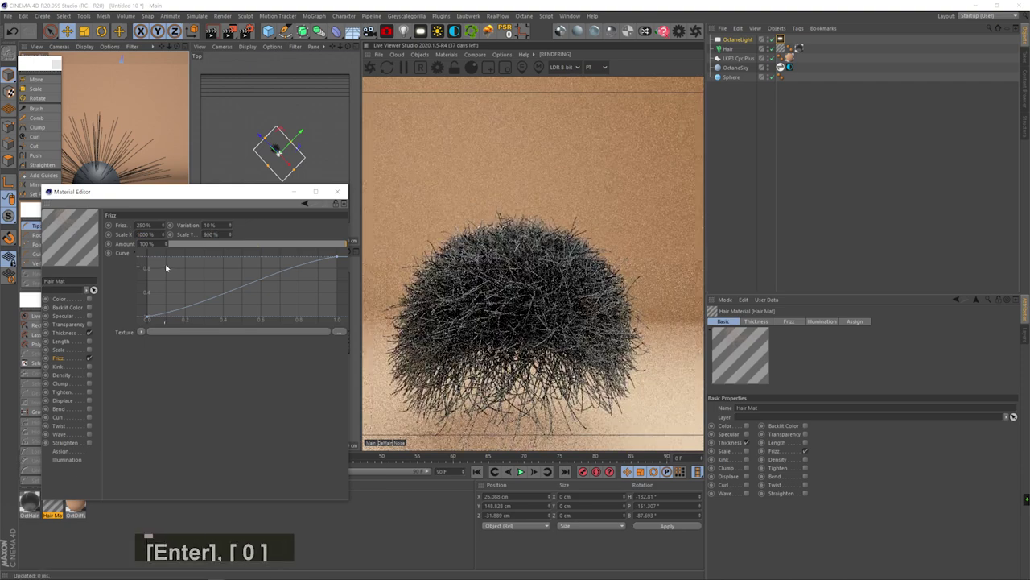
Step: Test the frizz Variation at 0 % and the Amount at 50 %, settling on 100 % for both
{"action": "double_click", "coordinate": [209, 226]}
{"action": "type", "text": "0"}
{"action": "key", "text": "Return"}
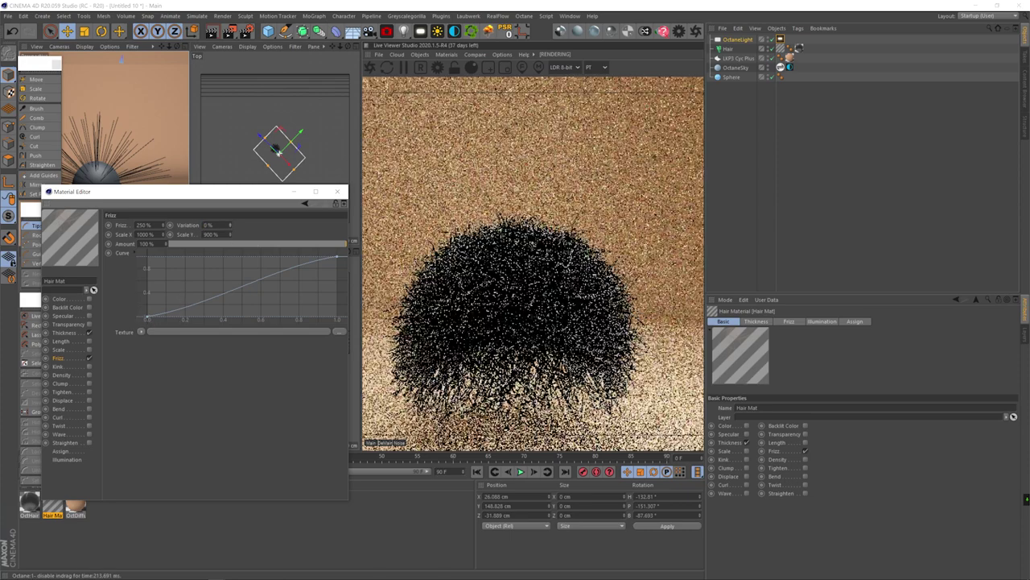
{"action": "left_click_drag", "start_coordinate": [230, 226], "coordinate": [230, 145]}
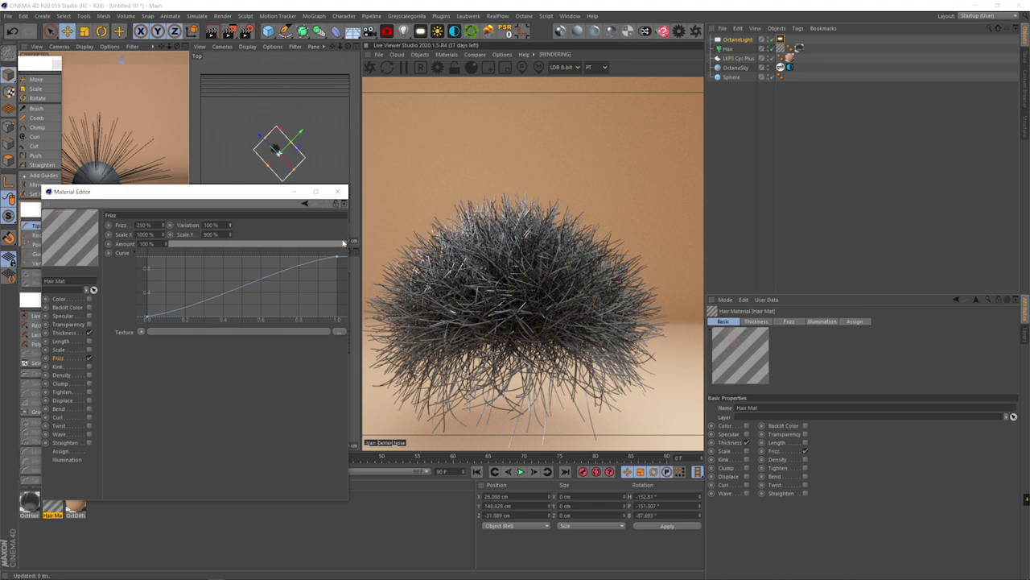
{"action": "left_click_drag", "start_coordinate": [334, 242], "coordinate": [258, 244]}
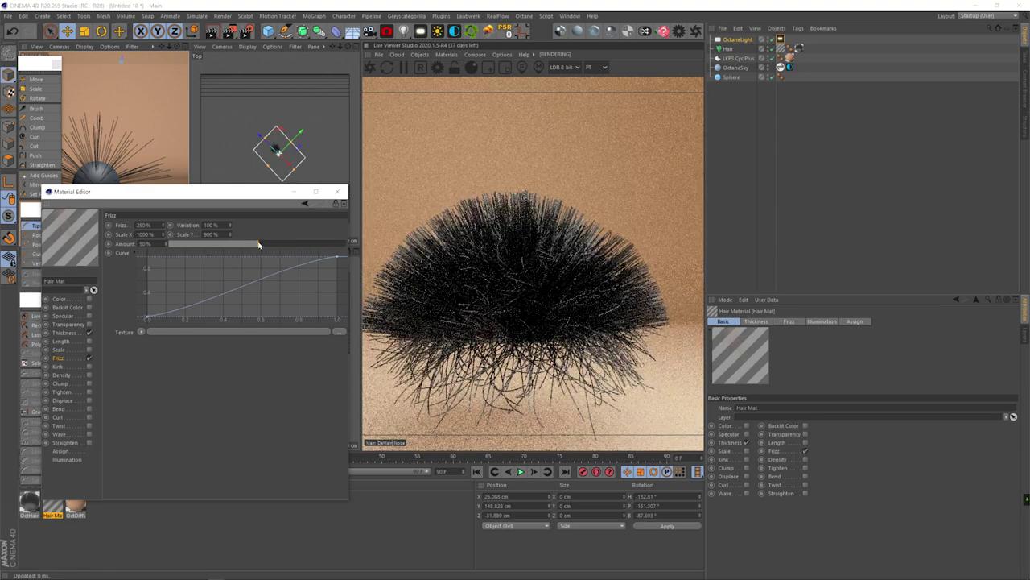
{"action": "left_click_drag", "start_coordinate": [259, 244], "coordinate": [350, 243]}
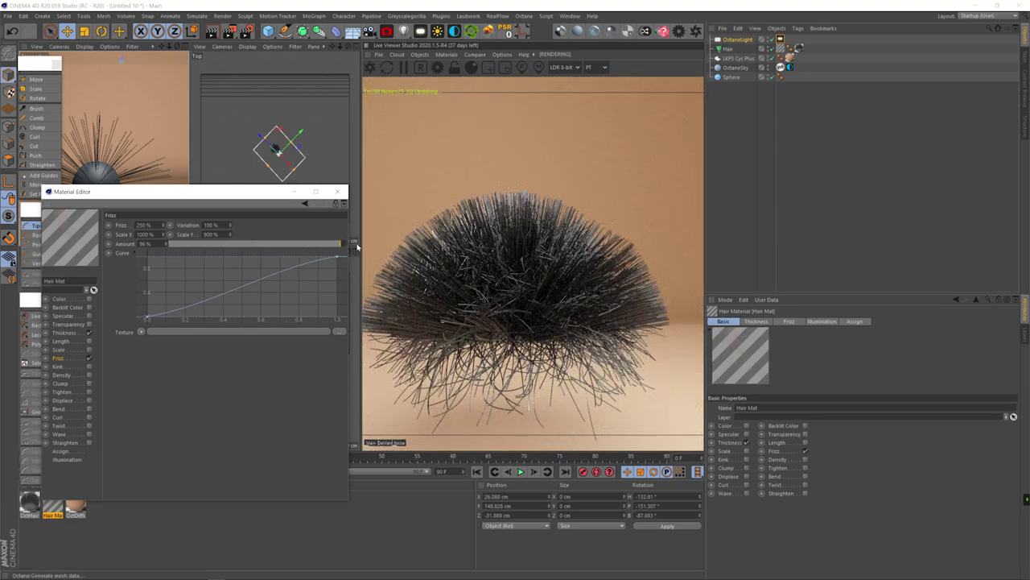
Step: Raise the root end of the frizz curve to about 0.5
{"action": "left_click_drag", "start_coordinate": [147, 319], "coordinate": [138, 277]}
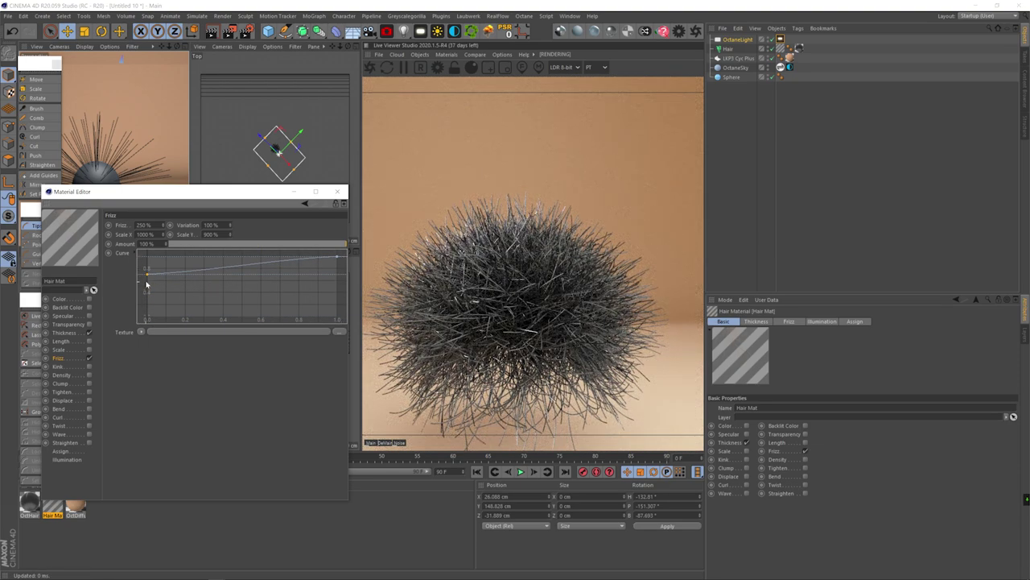
{"action": "left_click_drag", "start_coordinate": [148, 274], "coordinate": [149, 287]}
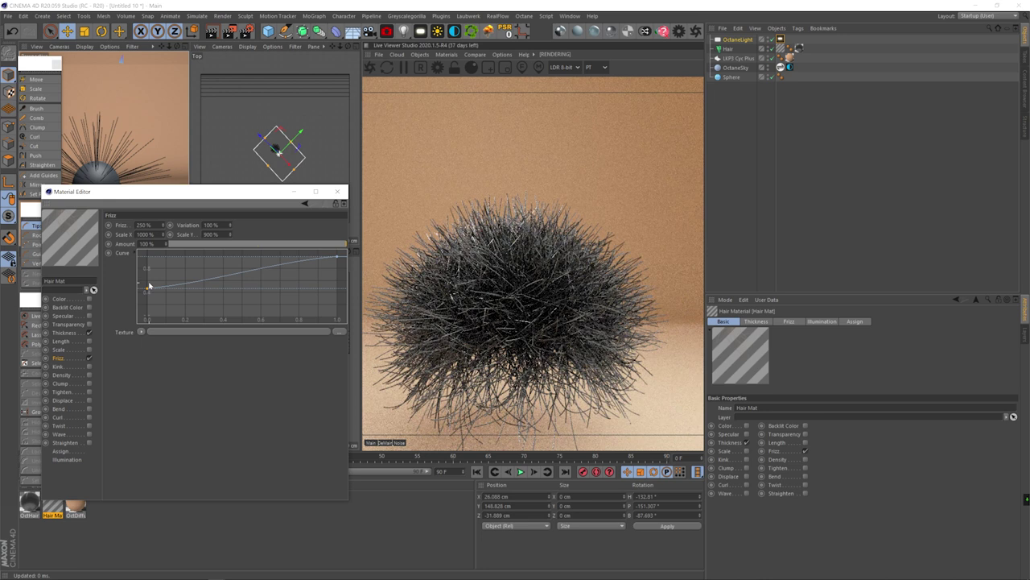
{"action": "left_click", "coordinate": [148, 286]}
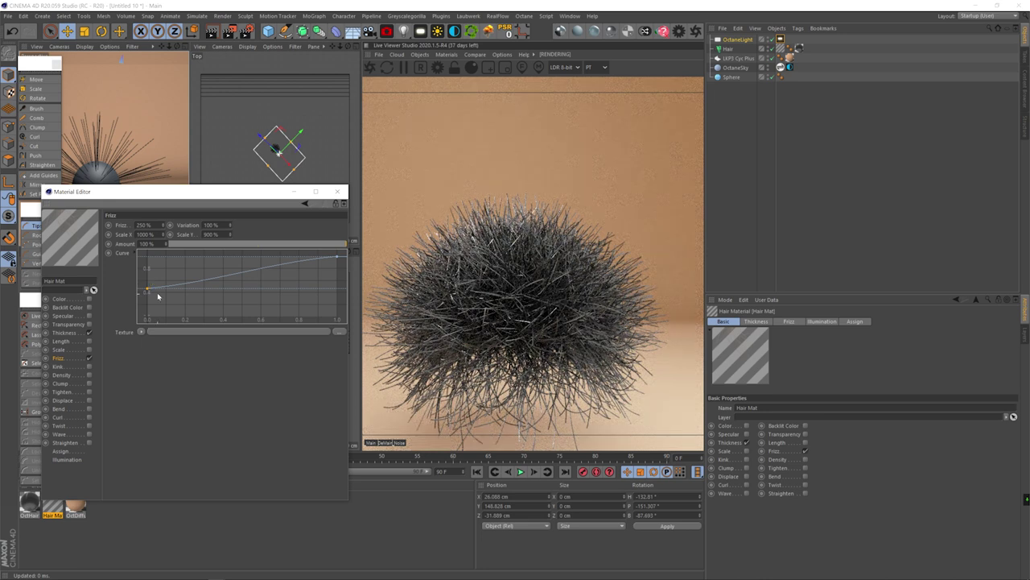
{"action": "left_click", "coordinate": [140, 331]}
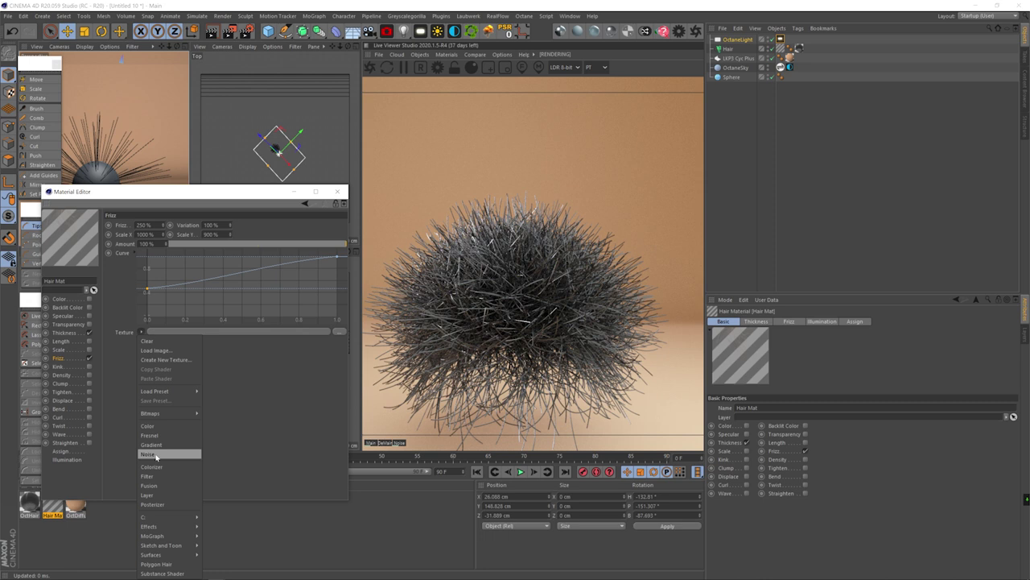
{"action": "left_click", "coordinate": [242, 393]}
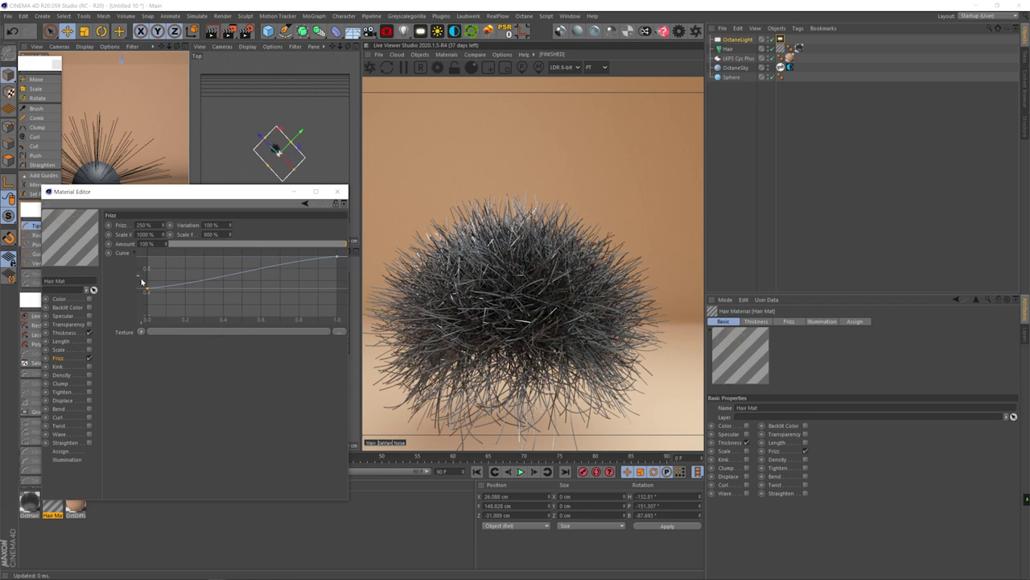
Step: Turn off Frizz and enable Kink in the hair material, switching between the two channels to compare them
{"action": "left_click", "coordinate": [88, 358]}
{"action": "left_click", "coordinate": [88, 366]}
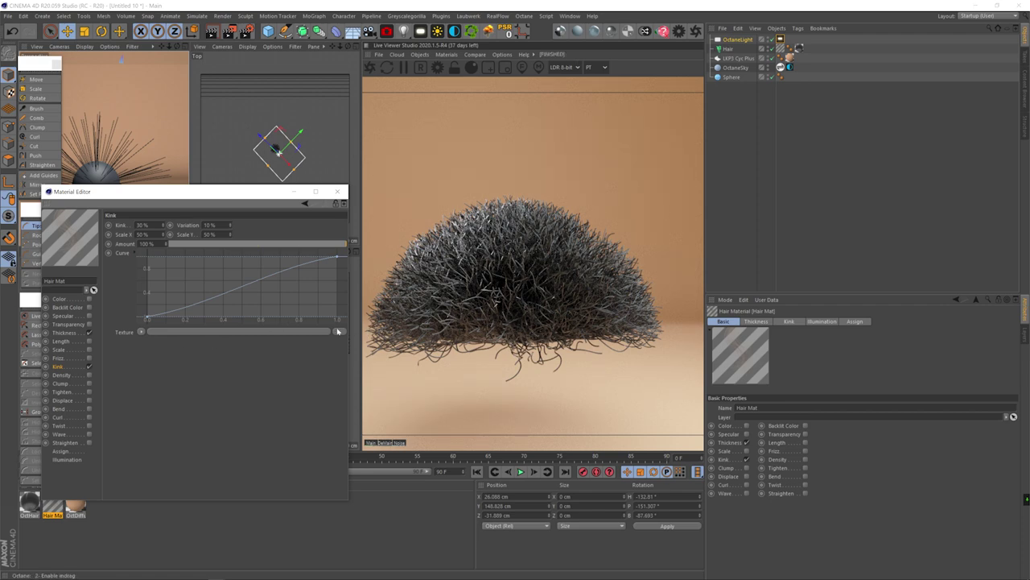
{"action": "left_click", "coordinate": [88, 366]}
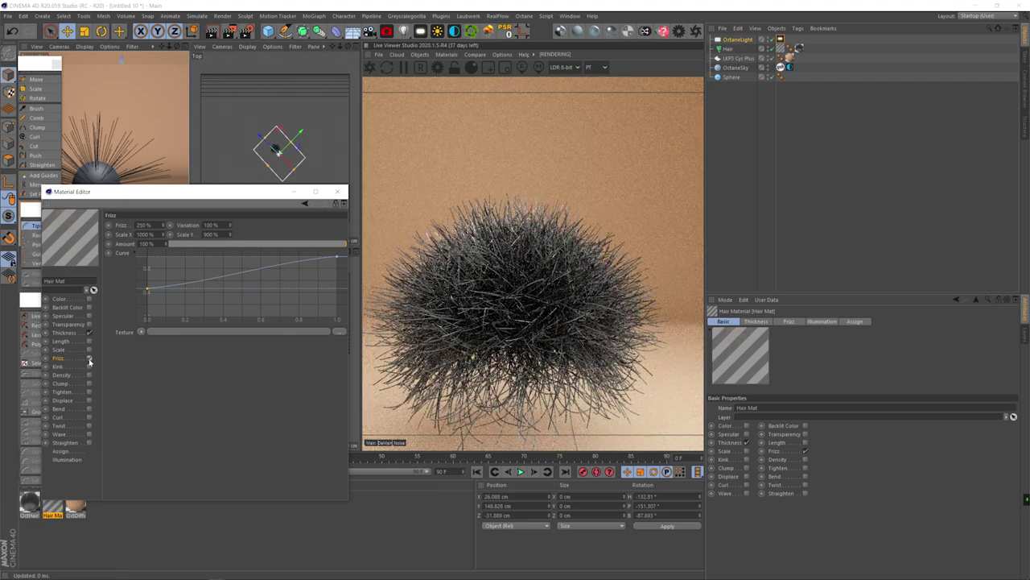
{"action": "left_click", "coordinate": [89, 367]}
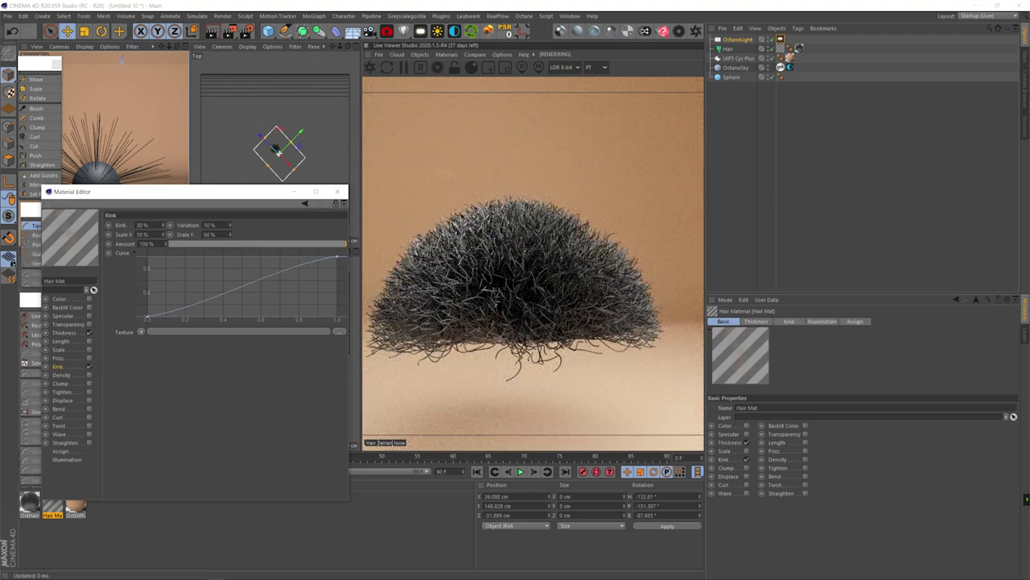
Step: Set the Kink channel's Scale X to 1200 % and Scale Y to 1000 %
{"action": "type", "text": "50"}
{"action": "key", "text": "Tab"}
{"action": "type", "text": "1200"}
{"action": "key", "text": "Tab"}
{"action": "type", "text": "1000"}
{"action": "key", "text": "Return"}
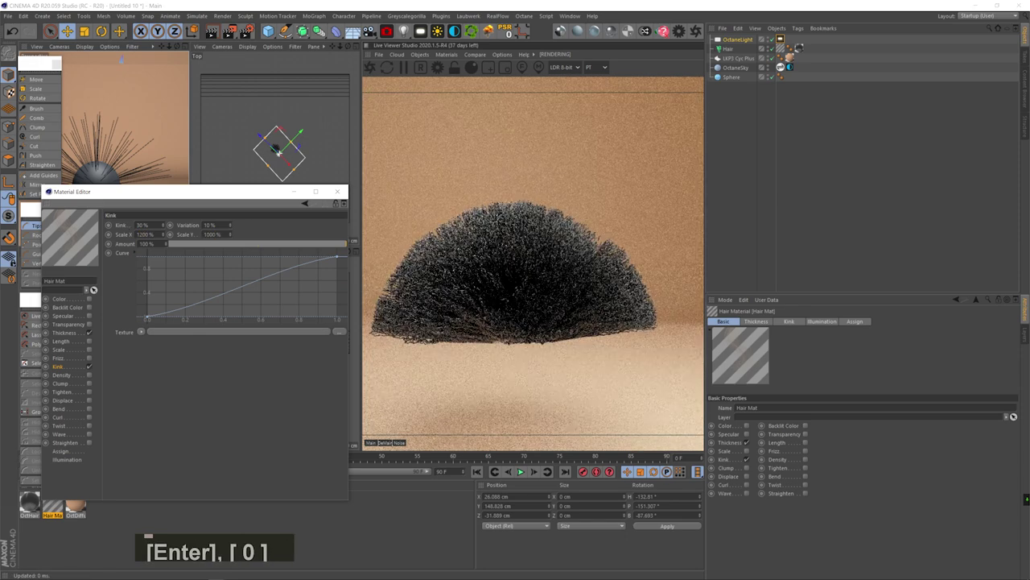
Step: Raise the root end of the Kink curve to about 0.45 and set Kink to 80 %
{"action": "left_click_drag", "start_coordinate": [147, 317], "coordinate": [148, 290]}
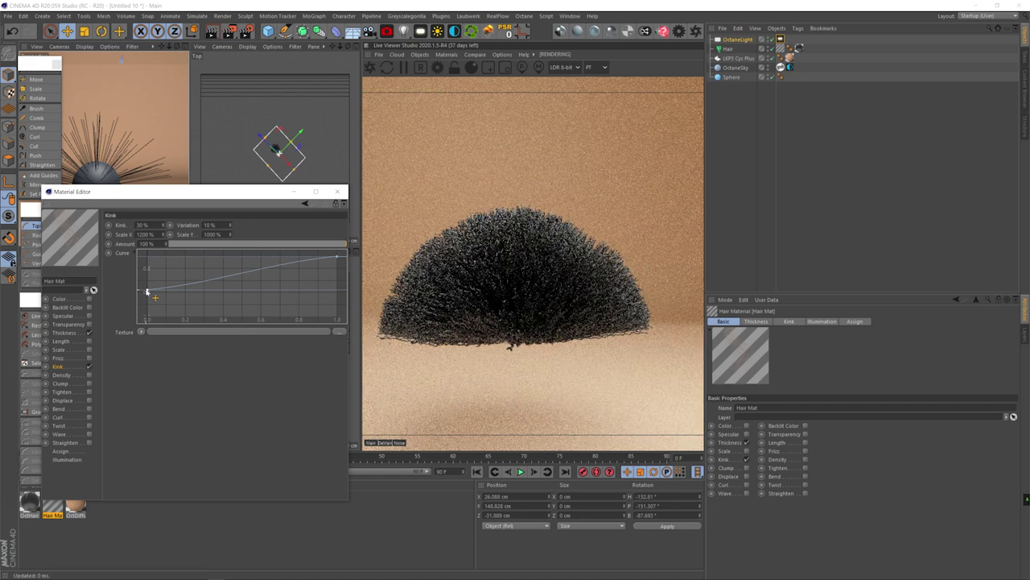
{"action": "left_click_drag", "start_coordinate": [149, 226], "coordinate": [127, 223]}
{"action": "type", "text": "80"}
{"action": "key", "text": "Return"}
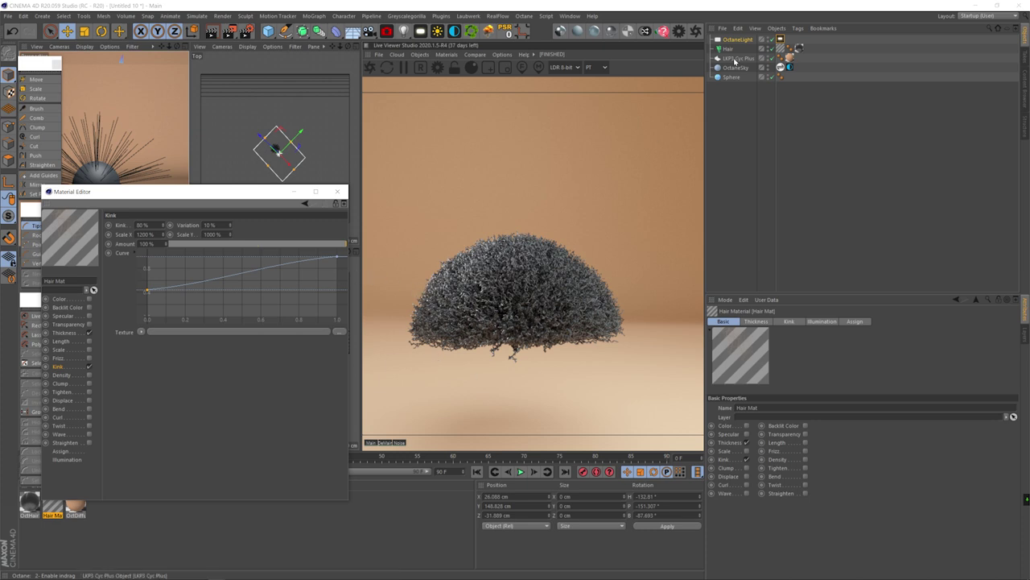
Step: Disable the Octane light and turn off the hair material's Kink channel
{"action": "left_click", "coordinate": [775, 40]}
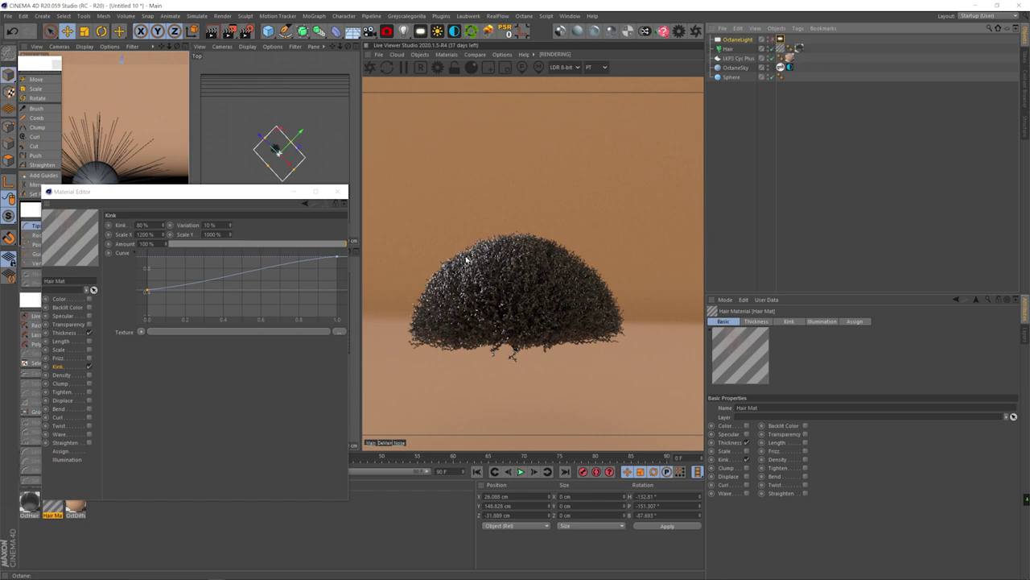
{"action": "left_click", "coordinate": [90, 367]}
Step: Enable the Tighten channel, raise the root end of its curve to about 0.6, and bring Tighten to about 16 %
{"action": "left_click", "coordinate": [61, 383]}
{"action": "left_click", "coordinate": [89, 391]}
{"action": "left_click_drag", "start_coordinate": [147, 307], "coordinate": [148, 273]}
{"action": "left_click_drag", "start_coordinate": [154, 225], "coordinate": [101, 223]}
{"action": "type", "text": "110"}
{"action": "key", "text": "Return"}
{"action": "left_click_drag", "start_coordinate": [166, 225], "coordinate": [166, 293]}
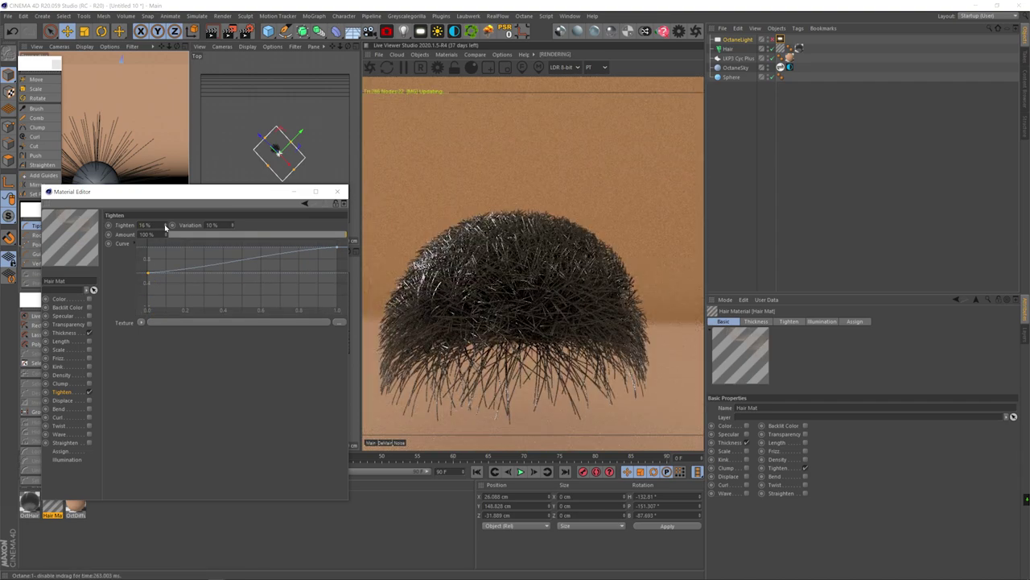
Step: Enable Kink again alongside Tighten and raise the Kink value to about 133 %
{"action": "left_click", "coordinate": [89, 368]}
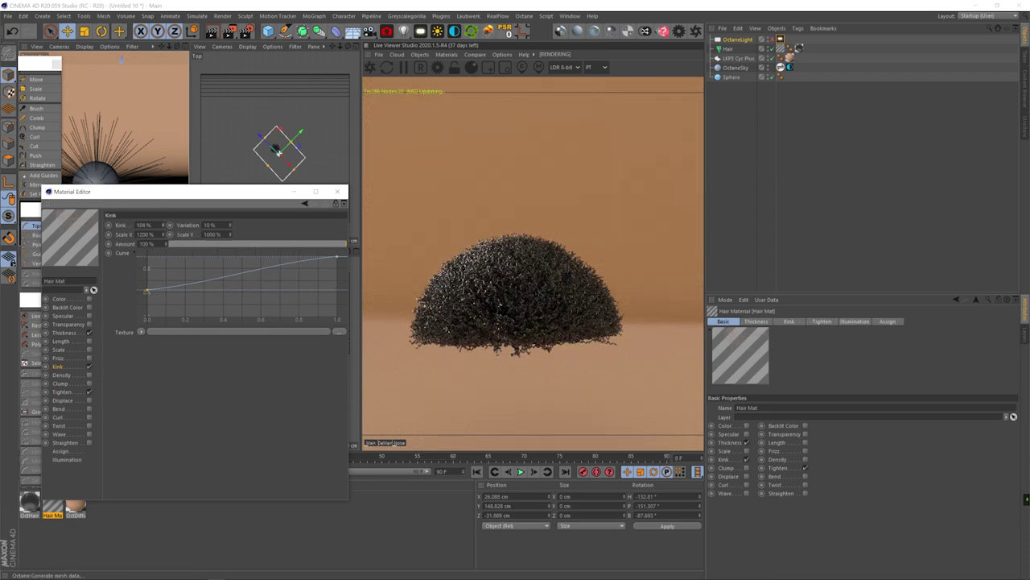
{"action": "left_click_drag", "start_coordinate": [163, 226], "coordinate": [163, 322]}
{"action": "left_click_drag", "start_coordinate": [163, 226], "coordinate": [163, 306]}
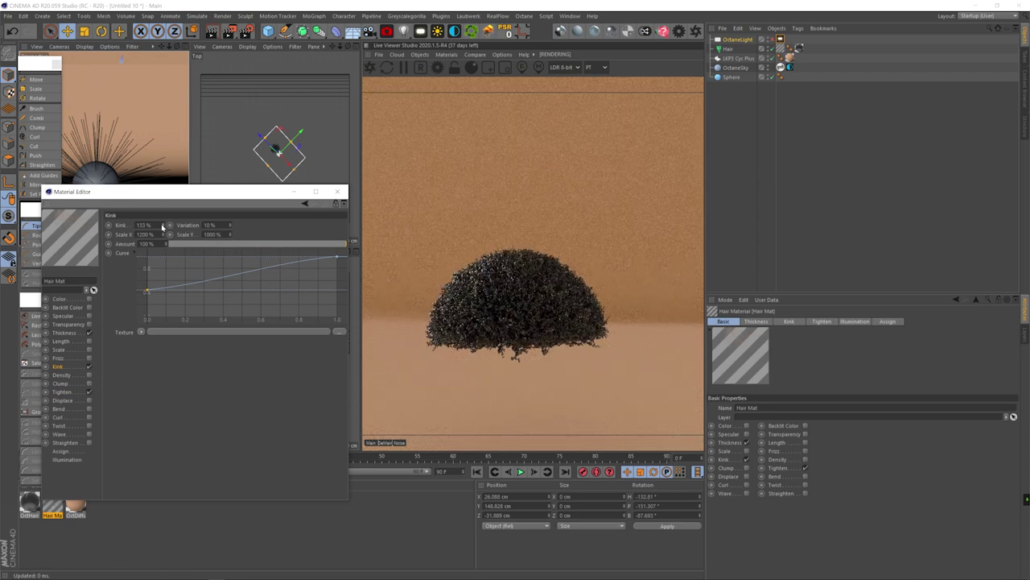
Step: Inspect the kinked strands up close and set the hair object's Segments to 200 for smoother curls
{"action": "key", "text": "2"}
{"action": "left_click_drag", "start_coordinate": [105, 175], "coordinate": [121, 168]}
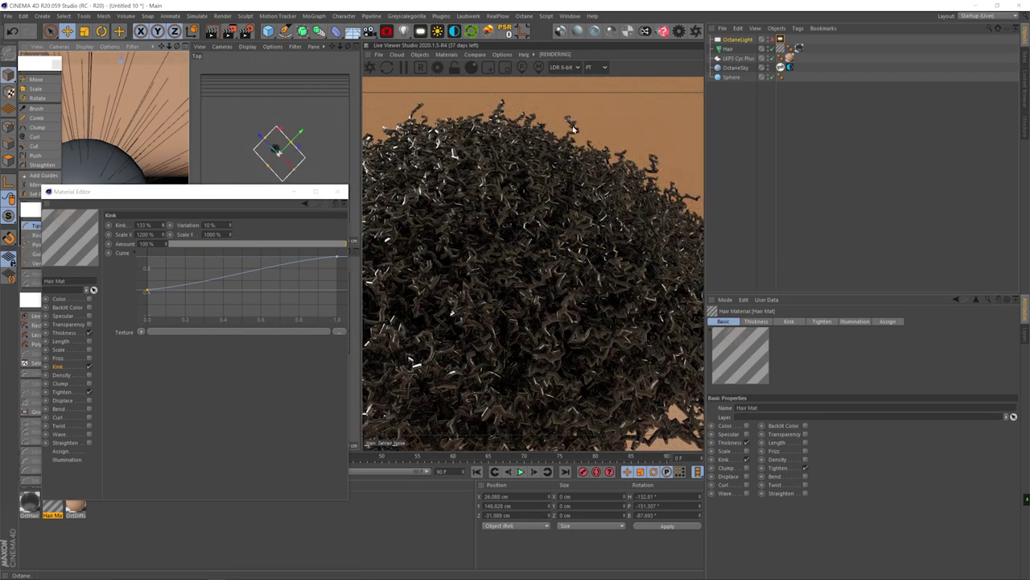
{"action": "key", "text": "2"}
{"action": "mouse_move", "coordinate": [113, 165]}
{"action": "left_mouse_down"}
{"action": "mouse_move", "coordinate": [104, 166]}
{"action": "mouse_move", "coordinate": [129, 143]}
{"action": "mouse_move", "coordinate": [111, 165]}
{"action": "left_mouse_up"}
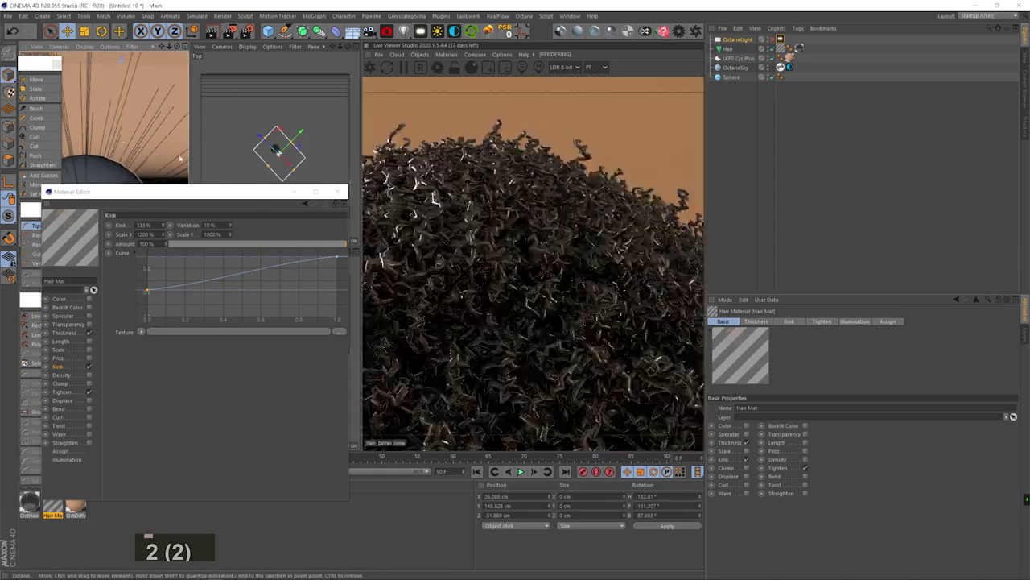
{"action": "left_click", "coordinate": [728, 49]}
{"action": "left_click", "coordinate": [802, 321]}
{"action": "key", "text": "Return"}
{"action": "key", "text": "0"}
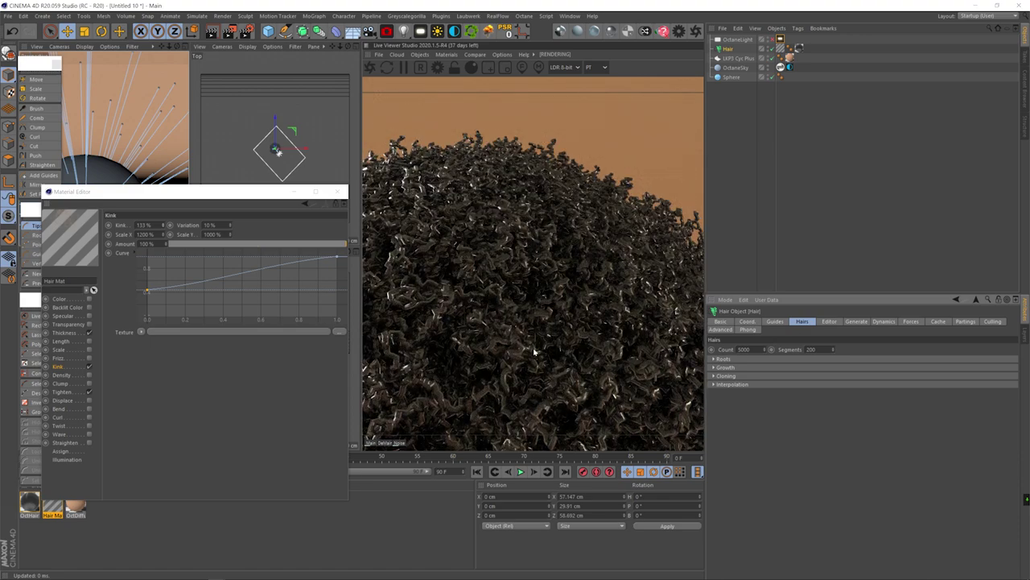
{"action": "key", "text": "2"}
{"action": "left_click_drag", "start_coordinate": [149, 169], "coordinate": [84, 169]}
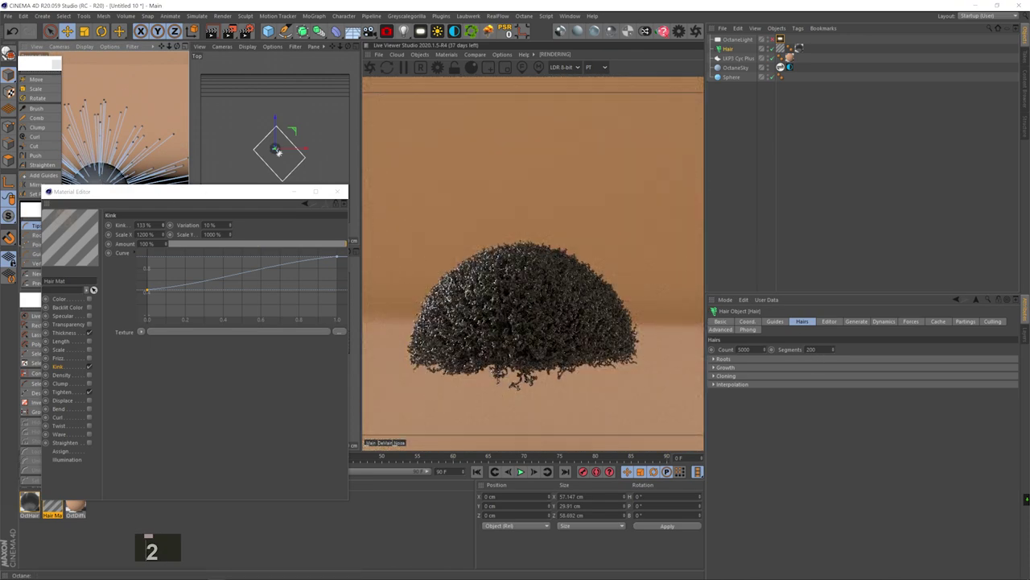
Step: Turn off Kink and Tighten in the hair material and set the hair Count to 2500
{"action": "left_click", "coordinate": [89, 401]}
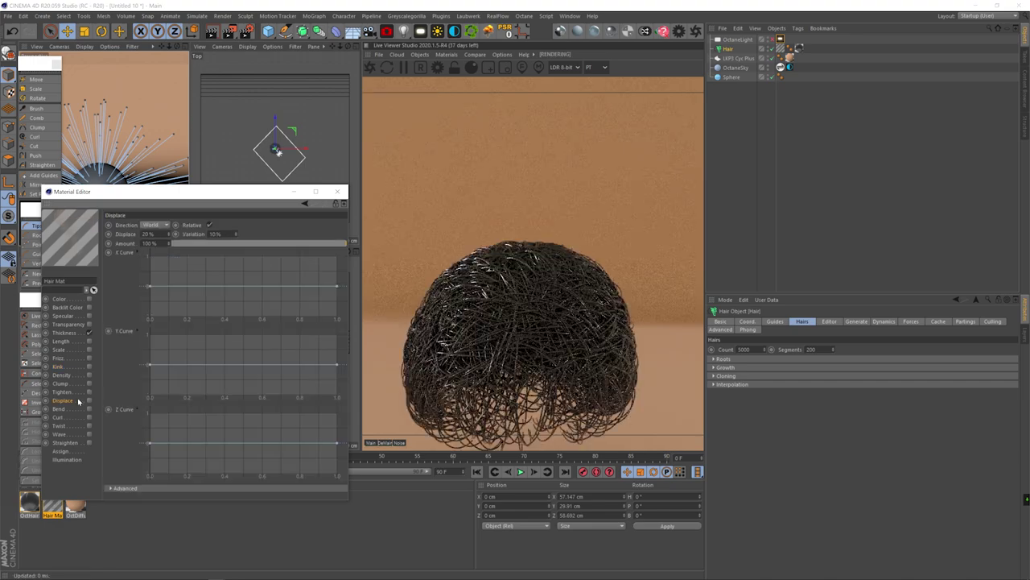
{"action": "type", "text": "2500"}
{"action": "key", "text": "Return"}
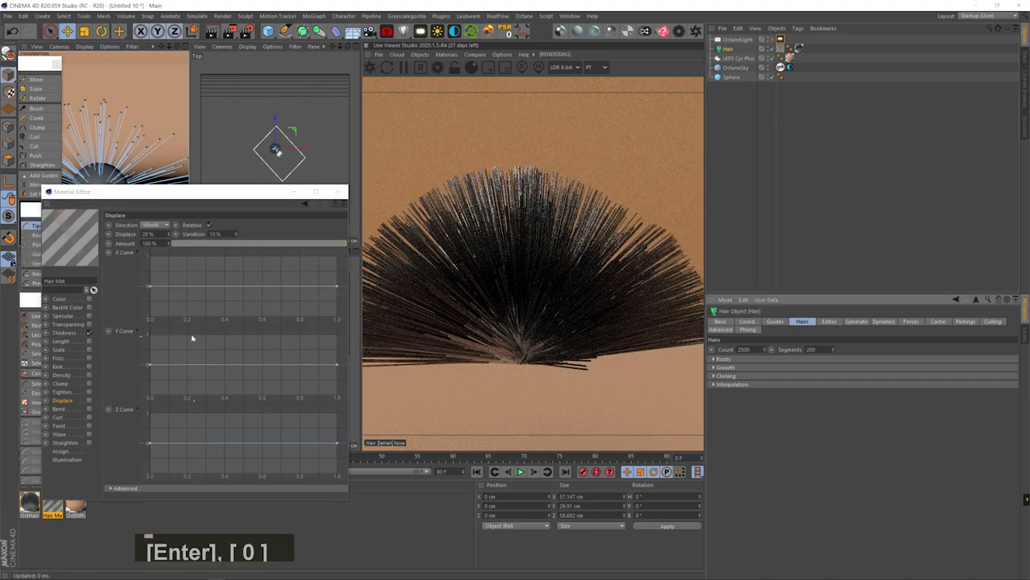
Step: Enable the Displace channel and shape its X Curve into a wave with three added points
{"action": "left_click", "coordinate": [90, 401]}
{"action": "left_click", "coordinate": [178, 271], "text": "ctrl"}
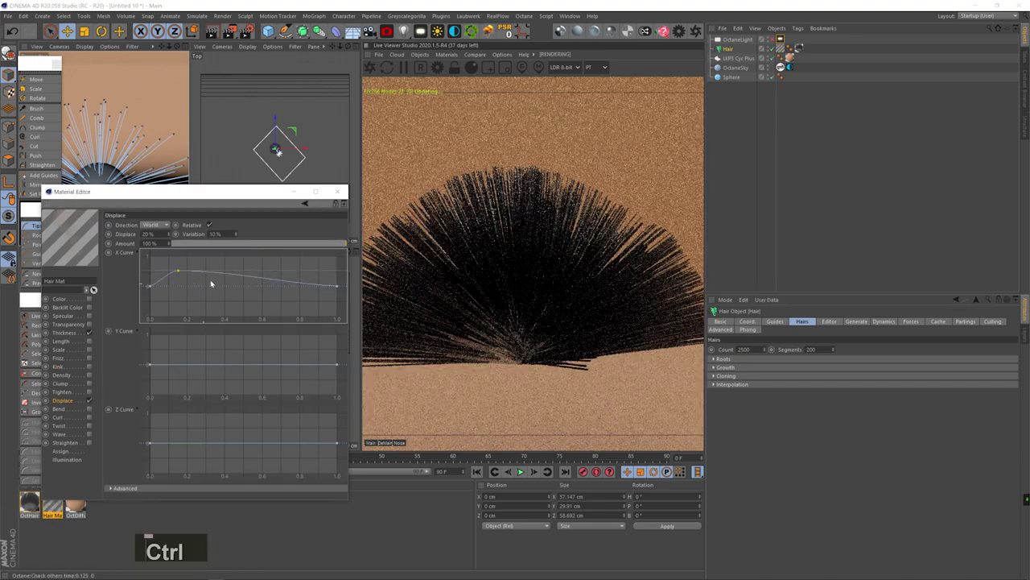
{"action": "left_click", "coordinate": [213, 272], "text": "ctrl"}
{"action": "left_click", "coordinate": [253, 293], "text": "ctrl"}
{"action": "left_click_drag", "start_coordinate": [214, 273], "coordinate": [254, 266]}
{"action": "right_click", "coordinate": [130, 252]}
Step: Shape the Displace channel's Z and Y curves into waves with three added points each
{"action": "left_click", "coordinate": [200, 453], "text": "ctrl"}
{"action": "left_click", "coordinate": [239, 428], "text": "ctrl"}
{"action": "left_click", "coordinate": [287, 460], "text": "ctrl"}
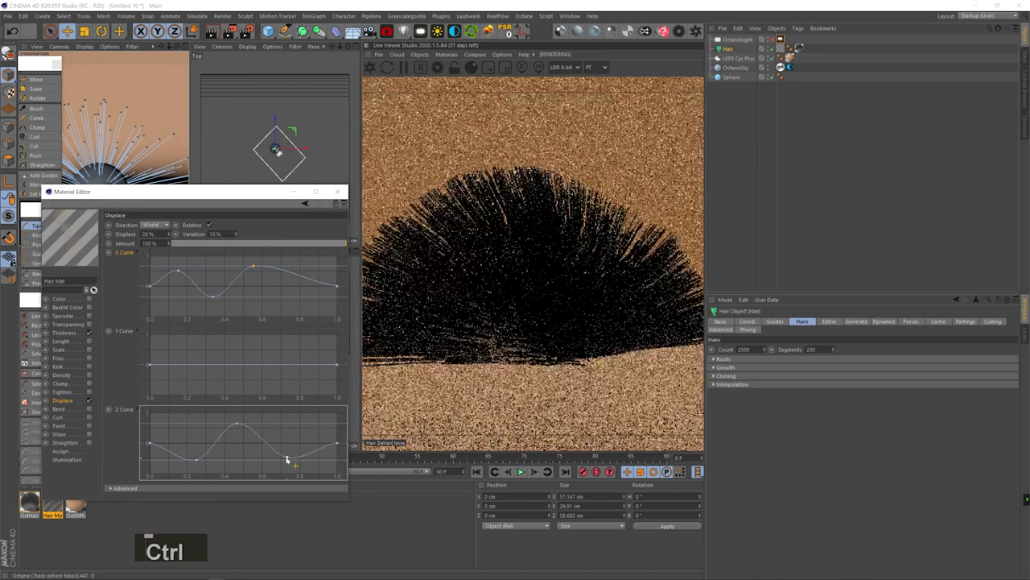
{"action": "left_click", "coordinate": [232, 337], "text": "ctrl"}
{"action": "left_click", "coordinate": [268, 388], "text": "ctrl"}
{"action": "left_click", "coordinate": [185, 383], "text": "ctrl"}
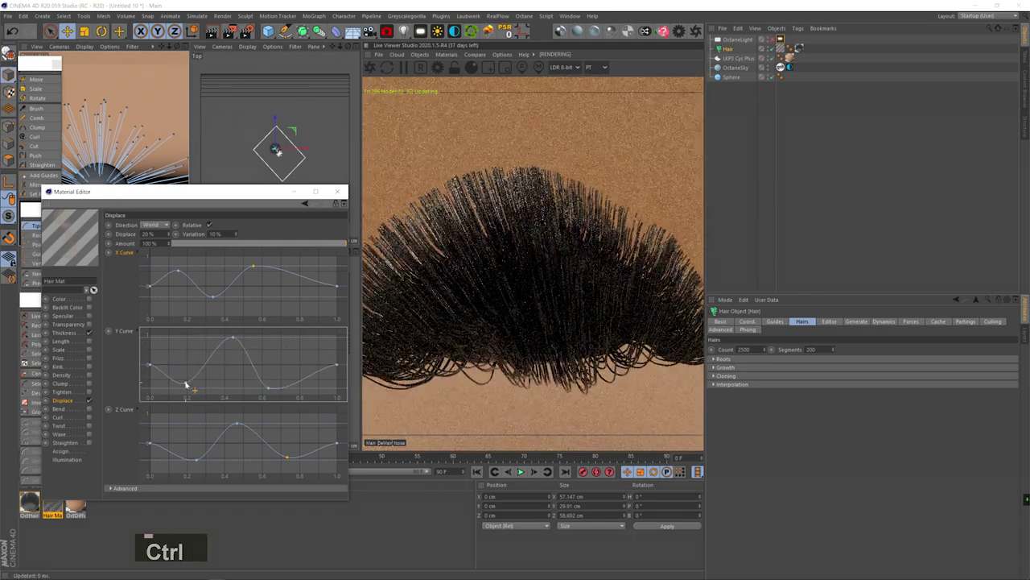
Step: Turn off Displace, enable the Curl channel, and raise the Curl angle to 145°
{"action": "left_click", "coordinate": [88, 400]}
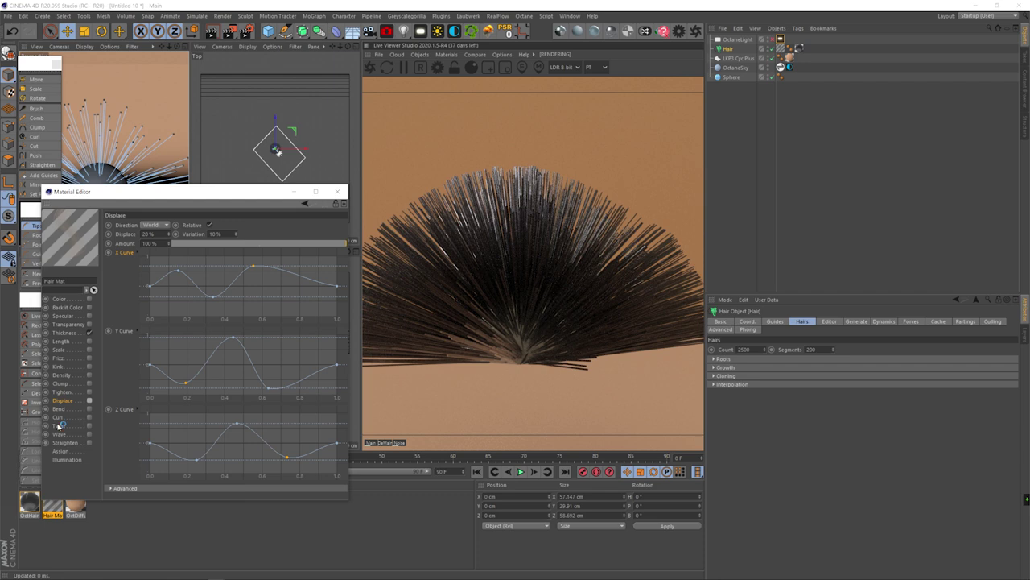
{"action": "left_click", "coordinate": [89, 417]}
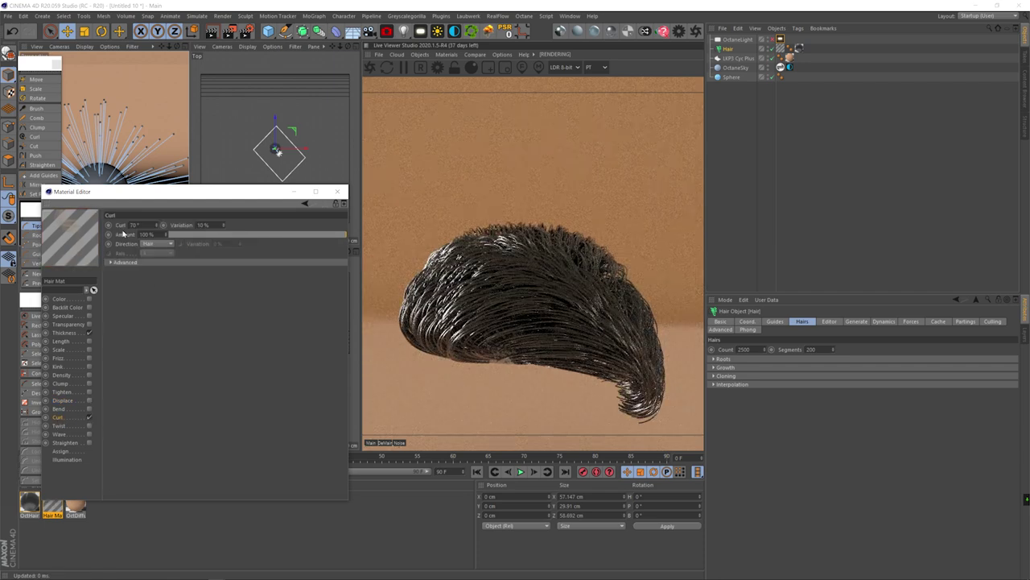
{"action": "left_click_drag", "start_coordinate": [156, 227], "coordinate": [157, 205]}
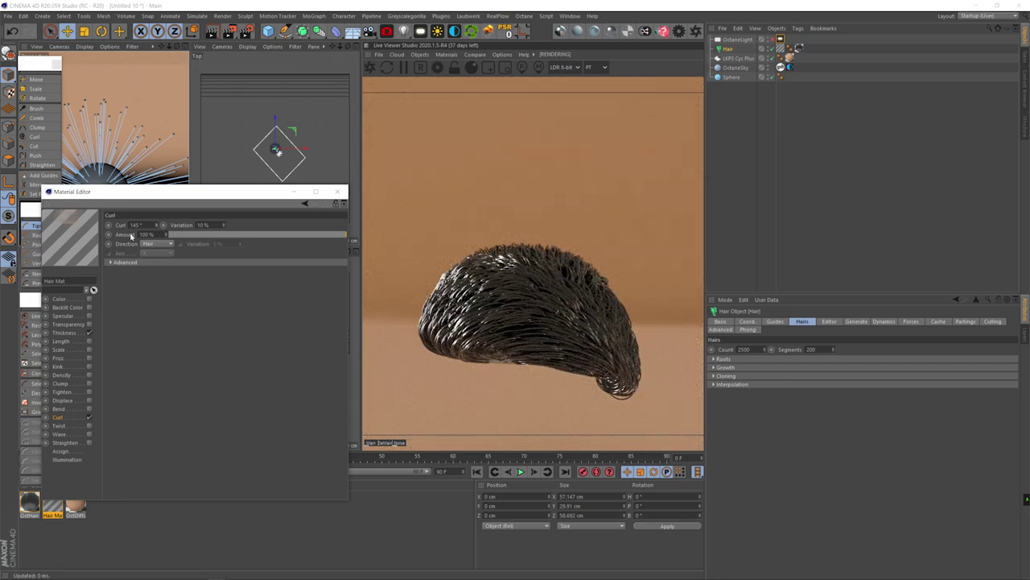
Step: Test the Curl Direction as Local with a different axis, and change the Direction to Random
{"action": "left_click", "coordinate": [160, 244]}
{"action": "left_click", "coordinate": [151, 259]}
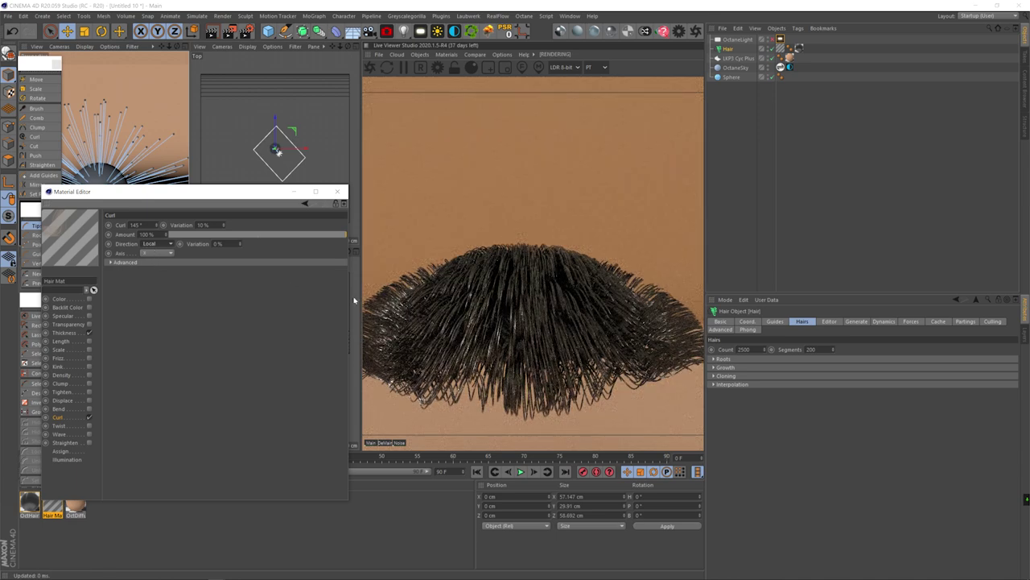
{"action": "left_click", "coordinate": [159, 253]}
{"action": "left_click", "coordinate": [147, 273]}
{"action": "left_click", "coordinate": [157, 245]}
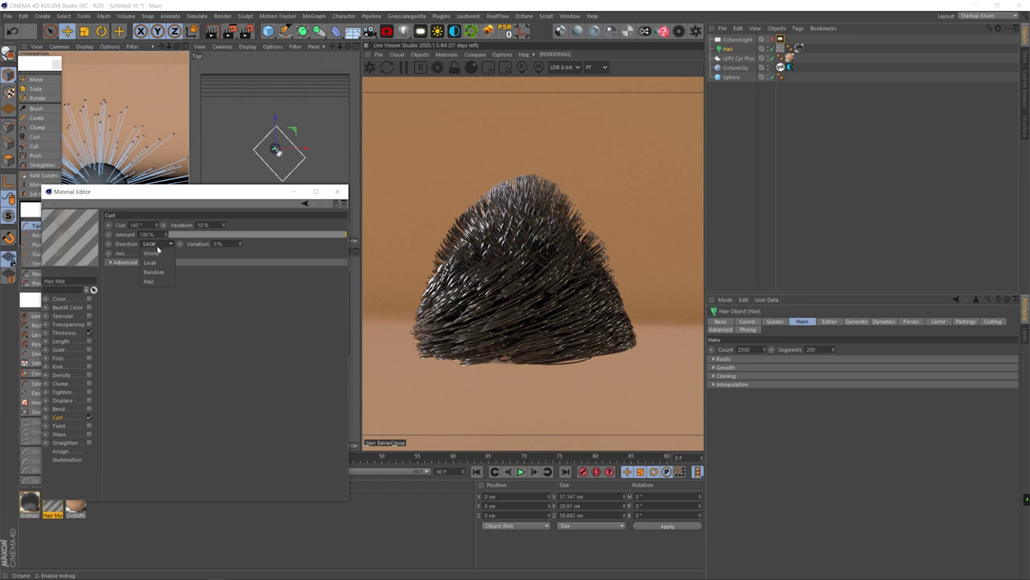
{"action": "left_click", "coordinate": [155, 272]}
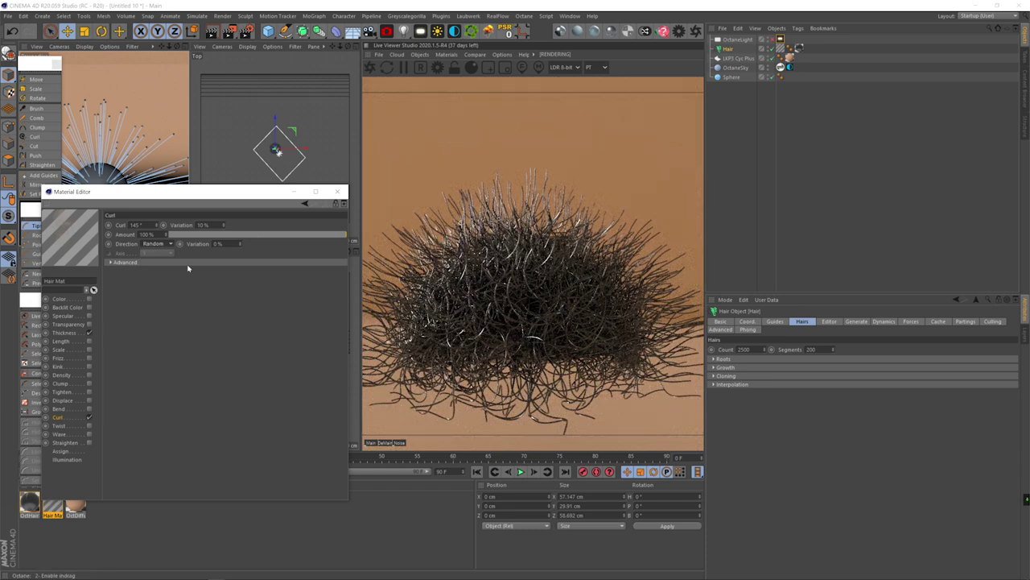
Step: Try bending the hair guides over with the Brush tool, and undo the strokes
{"action": "left_click", "coordinate": [37, 108]}
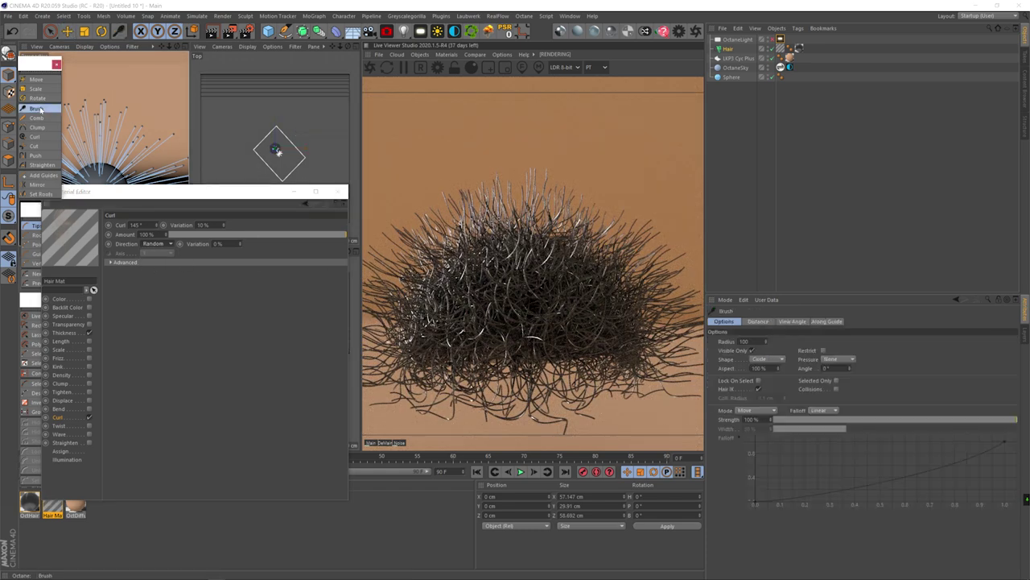
{"action": "mouse_move", "coordinate": [117, 120]}
{"action": "left_mouse_down"}
{"action": "mouse_move", "coordinate": [113, 101]}
{"action": "mouse_move", "coordinate": [143, 134]}
{"action": "mouse_move", "coordinate": [113, 131]}
{"action": "mouse_move", "coordinate": [164, 198]}
{"action": "mouse_move", "coordinate": [161, 224]}
{"action": "left_mouse_up"}
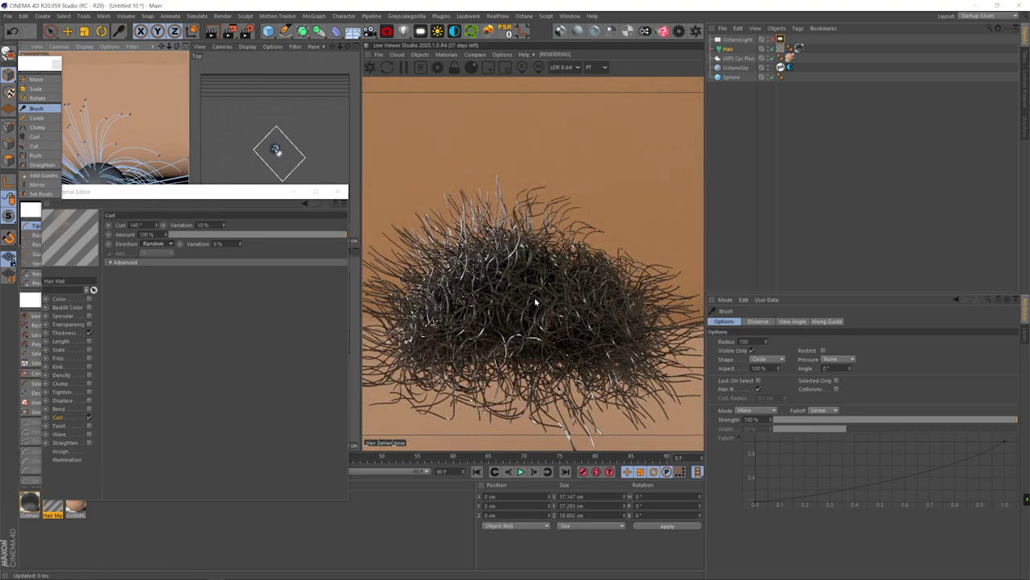
{"action": "key", "text": "ctrl+z"}
{"action": "key", "text": "ctrl+z"}
{"action": "key", "text": "ctrl+z"}
Step: Set the Curl Direction to Hair with a Curl of about -12°, and try other Direction options
{"action": "left_click", "coordinate": [157, 244]}
{"action": "left_click", "coordinate": [156, 269]}
{"action": "left_click_drag", "start_coordinate": [157, 227], "coordinate": [157, 227]}
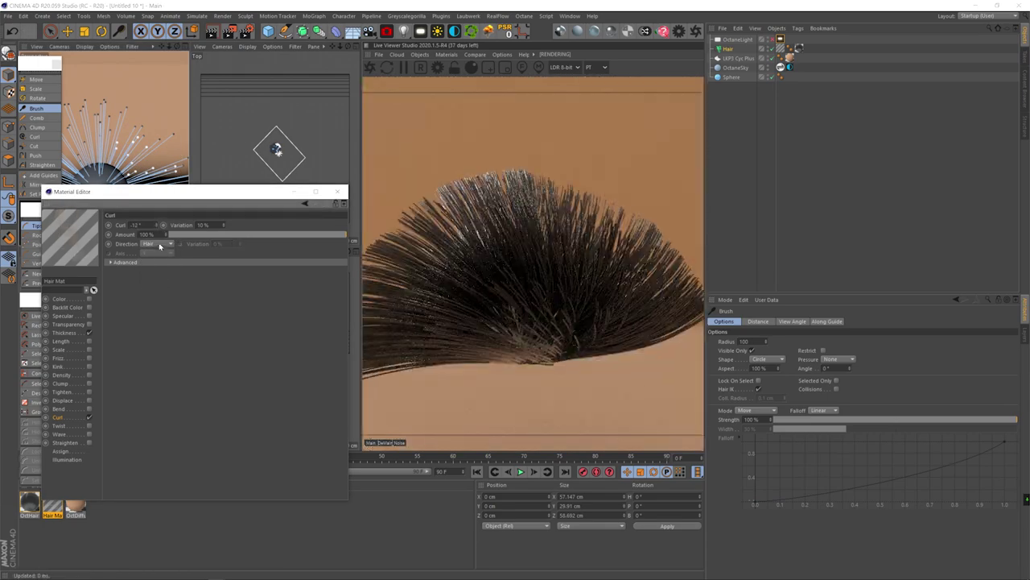
{"action": "left_click", "coordinate": [159, 244]}
{"action": "left_click", "coordinate": [153, 260]}
{"action": "left_click", "coordinate": [172, 244]}
{"action": "left_click", "coordinate": [148, 257]}
Step: Turn off Curl, enable the Twist channel, and raise Twist to about 584°
{"action": "left_click", "coordinate": [89, 417]}
{"action": "left_click", "coordinate": [90, 426]}
{"action": "left_click_drag", "start_coordinate": [159, 234], "coordinate": [159, 231]}
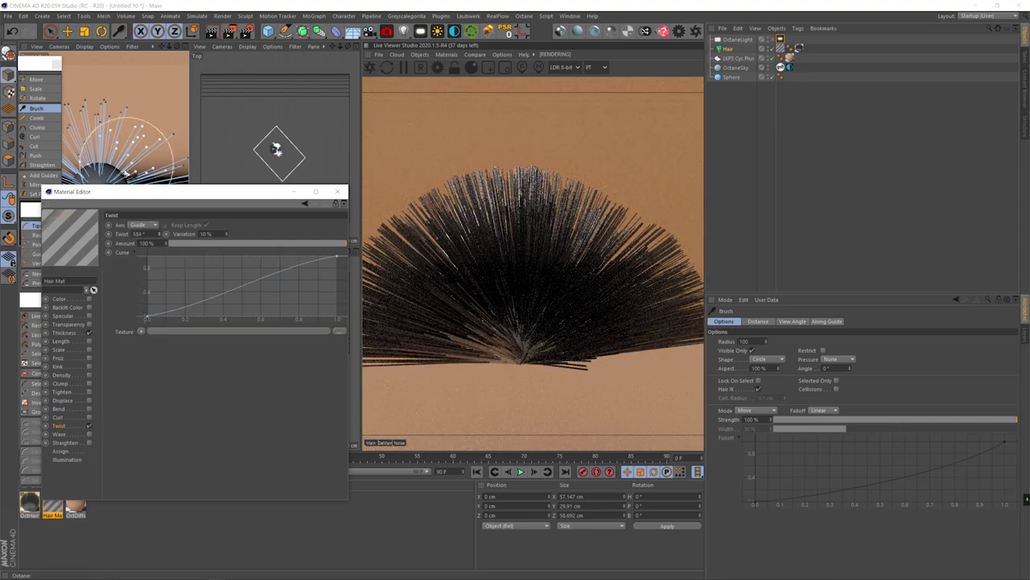
Step: Try the Twist Axis as Root, raise the curve's root end to about 0.45, and change the Axis to Normal
{"action": "left_click", "coordinate": [146, 225]}
{"action": "left_click", "coordinate": [144, 233]}
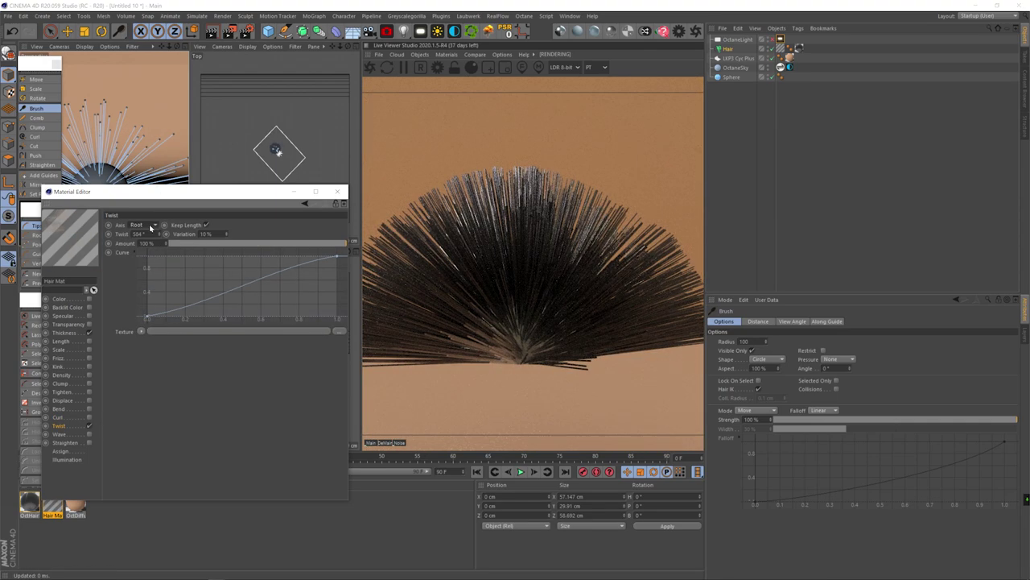
{"action": "left_click_drag", "start_coordinate": [147, 317], "coordinate": [147, 289]}
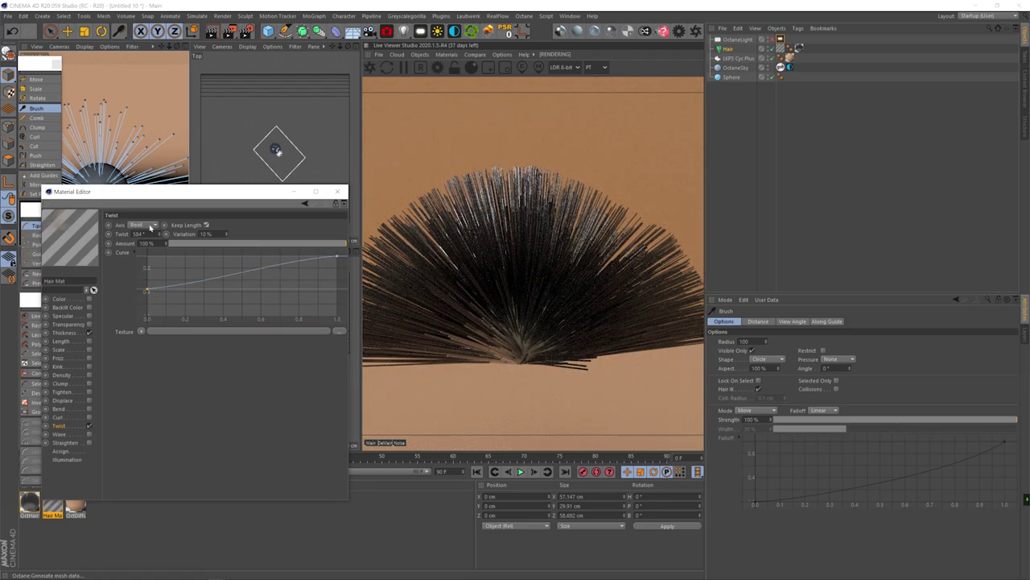
{"action": "left_click", "coordinate": [140, 224]}
{"action": "left_click", "coordinate": [140, 243]}
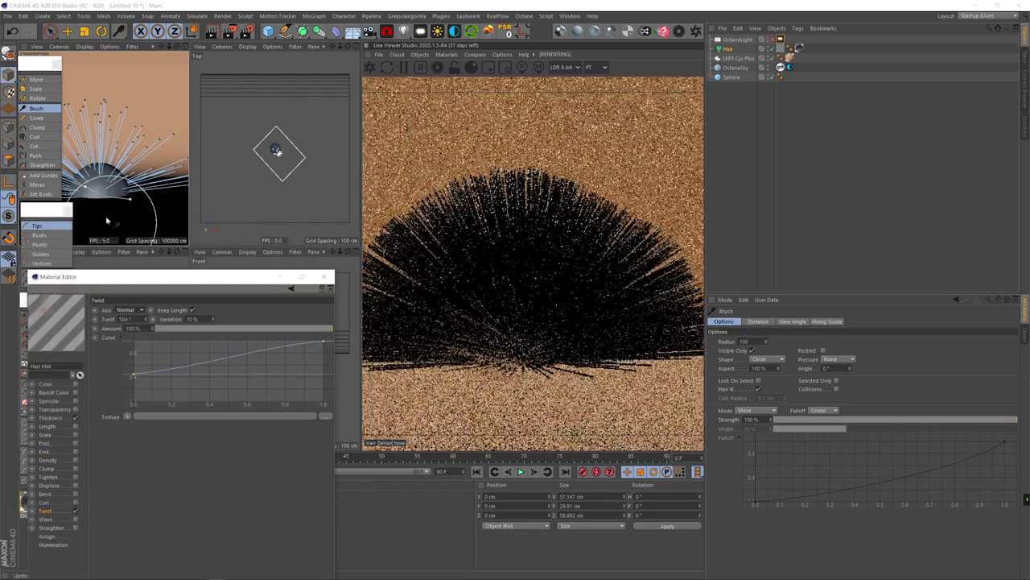
Step: Raise the root end of the Twist curve to about 0.6 and set Twist to 360°
{"action": "key", "text": "2"}
{"action": "left_click_drag", "start_coordinate": [106, 220], "coordinate": [113, 174]}
{"action": "key", "text": "3"}
{"action": "mouse_move", "coordinate": [134, 373]}
{"action": "left_mouse_down"}
{"action": "mouse_move", "coordinate": [134, 340]}
{"action": "mouse_move", "coordinate": [129, 375]}
{"action": "mouse_move", "coordinate": [134, 367]}
{"action": "left_mouse_up"}
{"action": "double_click", "coordinate": [127, 319]}
{"action": "type", "text": "360"}
{"action": "key", "text": "Return"}
Step: Test the Twist effect on hair guides bent with the Brush tool, and undo the strokes
{"action": "key", "text": "2"}
{"action": "mouse_move", "coordinate": [127, 179]}
{"action": "left_mouse_down"}
{"action": "mouse_move", "coordinate": [114, 190]}
{"action": "mouse_move", "coordinate": [120, 175]}
{"action": "mouse_move", "coordinate": [168, 201]}
{"action": "left_mouse_up"}
{"action": "key", "text": "1"}
{"action": "key", "text": "2"}
{"action": "mouse_move", "coordinate": [91, 104]}
{"action": "left_mouse_down"}
{"action": "mouse_move", "coordinate": [153, 201]}
{"action": "mouse_move", "coordinate": [127, 200]}
{"action": "left_mouse_up"}
{"action": "key", "text": "3"}
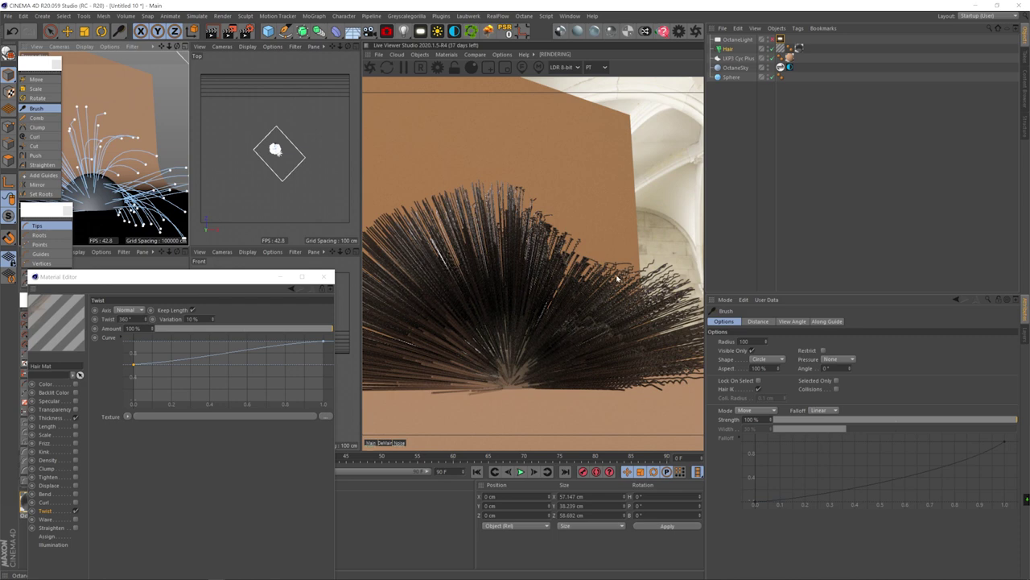
{"action": "key", "text": "ctrl+z"}
{"action": "key", "text": "ctrl+z"}
{"action": "key", "text": "ctrl+z"}
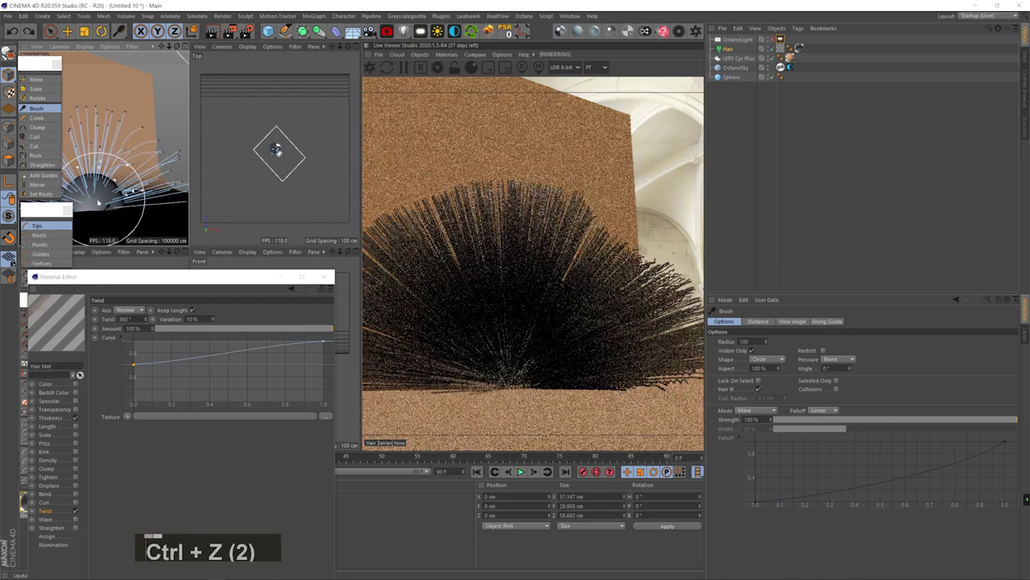
{"action": "key", "text": "3"}
{"action": "left_click_drag", "start_coordinate": [103, 196], "coordinate": [125, 195]}
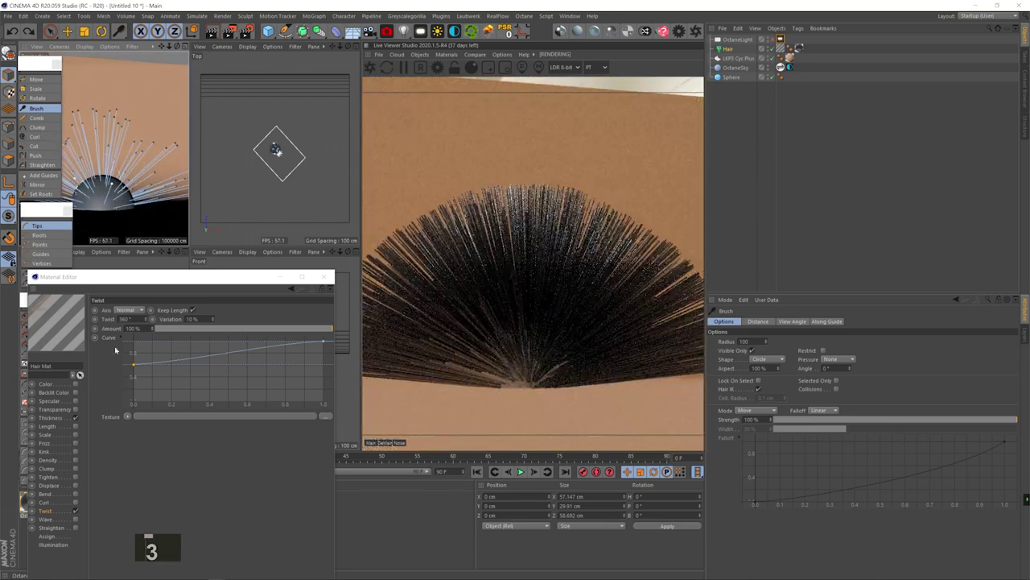
Step: Turn off the Twist channel, enable Wave with its advanced settings shown, and set Wave to 100%
{"action": "left_click", "coordinate": [76, 510]}
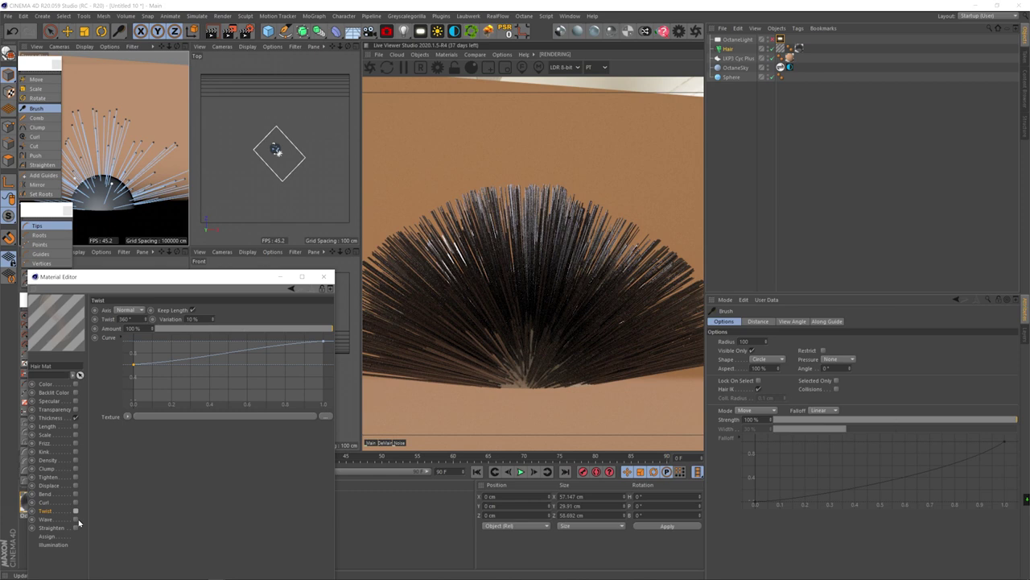
{"action": "left_click", "coordinate": [76, 520]}
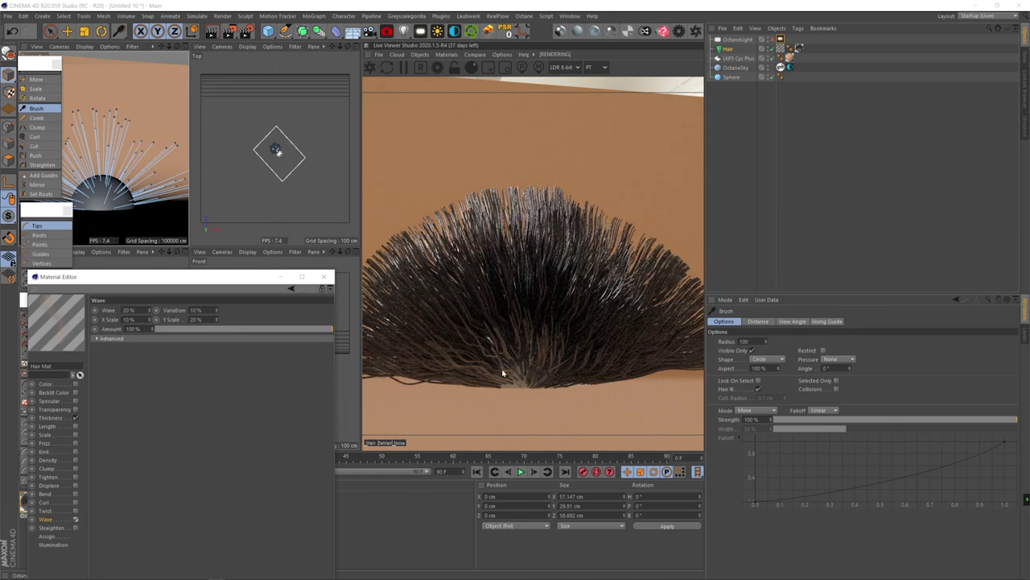
{"action": "left_click", "coordinate": [97, 338]}
{"action": "double_click", "coordinate": [130, 310]}
{"action": "type", "text": "100"}
{"action": "key", "text": "Return"}
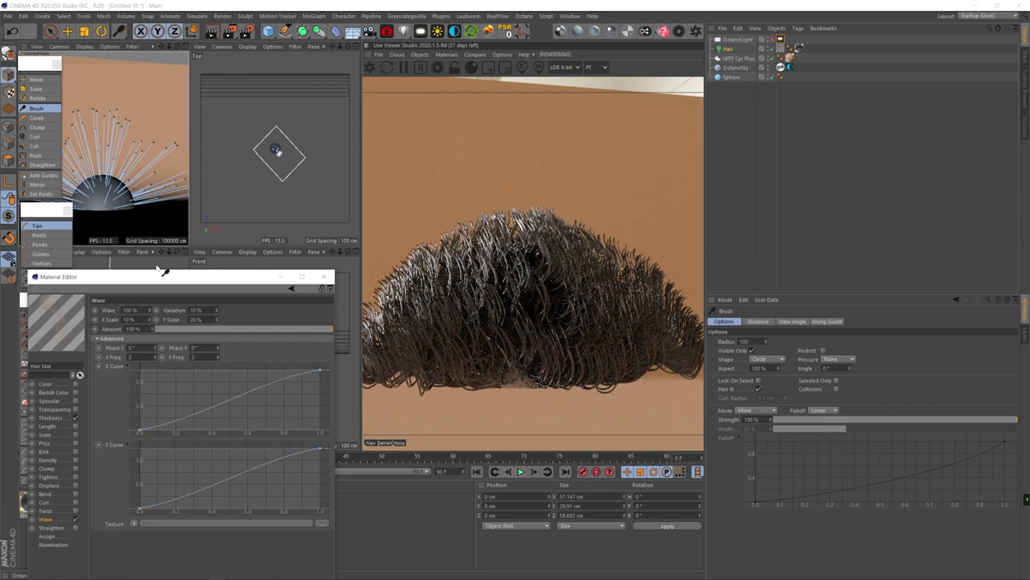
Step: Set the Hair object's hair Count to 1 to isolate a single strand
{"action": "left_click", "coordinate": [728, 49]}
{"action": "double_click", "coordinate": [742, 350]}
{"action": "type", "text": "1"}
{"action": "key", "text": "Return"}
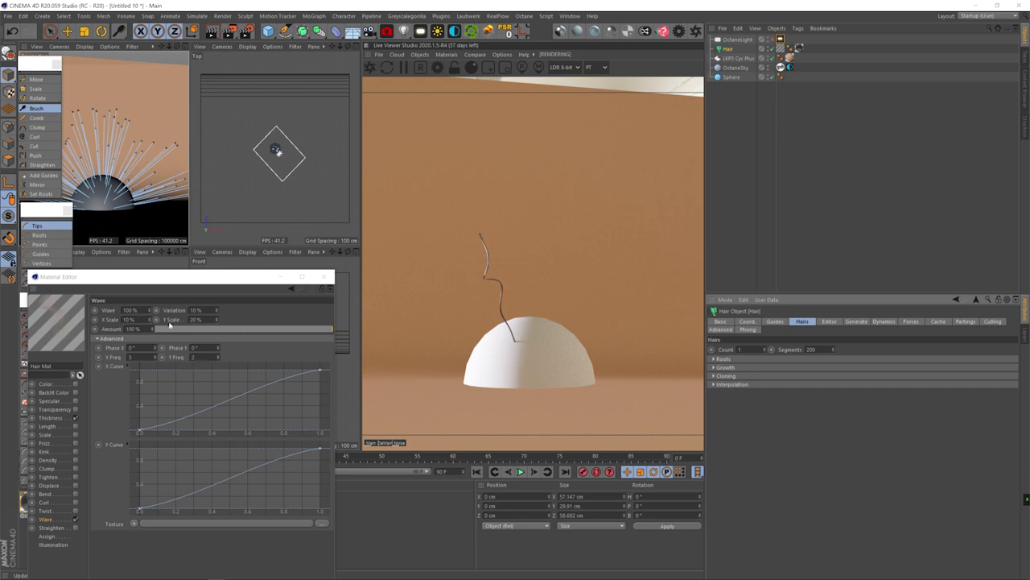
Step: Set the Wave X Scale to 100%, try Y Scale at 100%, and settle Y Scale at 50%
{"action": "double_click", "coordinate": [129, 319]}
{"action": "type", "text": "100"}
{"action": "key", "text": "Tab"}
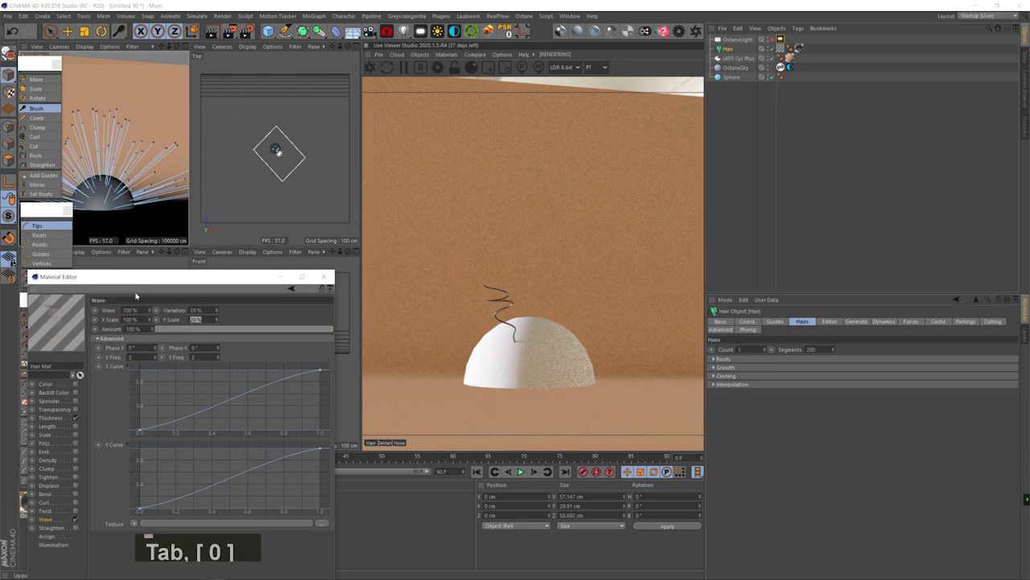
{"action": "type", "text": "100"}
{"action": "key", "text": "Return"}
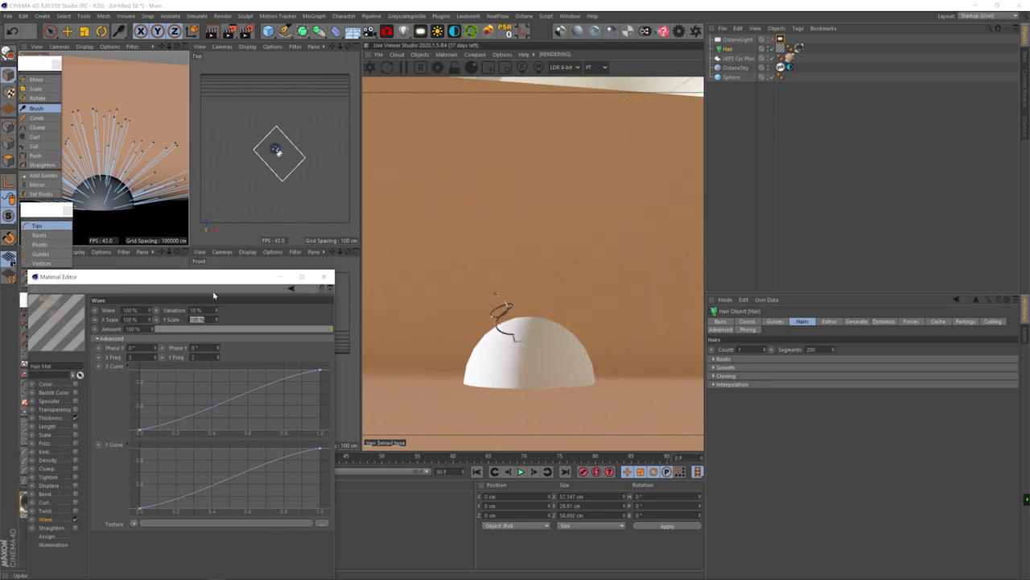
{"action": "type", "text": "50"}
{"action": "key", "text": "Return"}
Step: Set the Wave X Freq and Y Freq to 30
{"action": "key", "text": "3"}
{"action": "left_click_drag", "start_coordinate": [153, 210], "coordinate": [153, 339]}
{"action": "key", "text": "2"}
{"action": "key", "text": "2"}
{"action": "key", "text": "2"}
{"action": "key", "text": "3"}
{"action": "key", "text": "3"}
{"action": "double_click", "coordinate": [132, 356]}
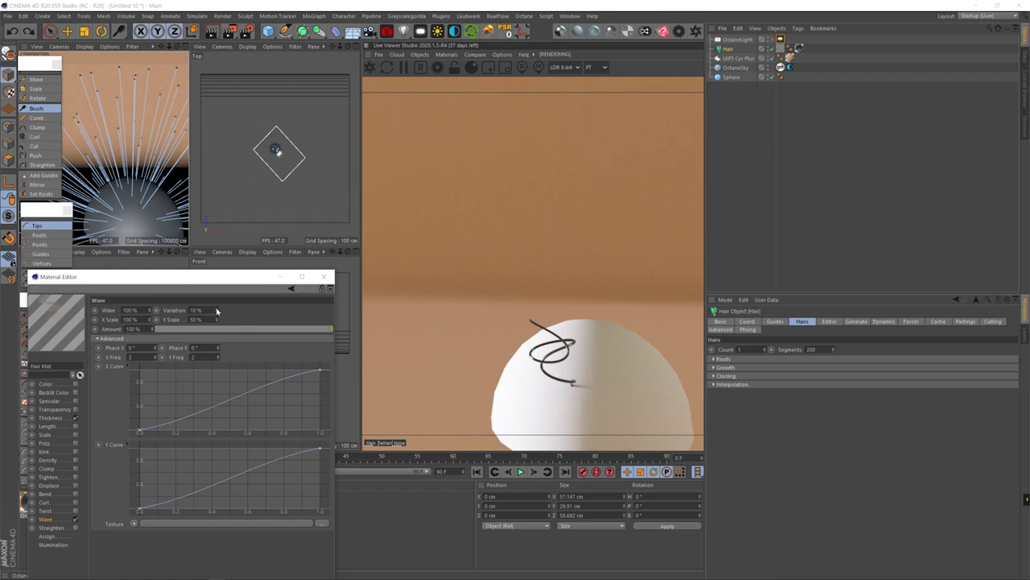
{"action": "type", "text": "30"}
{"action": "key", "text": "Tab"}
{"action": "type", "text": "30"}
{"action": "key", "text": "Return"}
{"action": "key", "text": "3"}
{"action": "left_click_drag", "start_coordinate": [151, 232], "coordinate": [139, 194]}
{"action": "key", "text": "3"}
{"action": "key", "text": "3"}
{"action": "key", "text": "ctrl+a"}
{"action": "type", "text": "30"}
{"action": "key", "text": "Return"}
Step: Raise the root ends of the Wave X Curve and Y Curve to 1.0
{"action": "left_click_drag", "start_coordinate": [139, 431], "coordinate": [138, 367]}
{"action": "left_click_drag", "start_coordinate": [139, 511], "coordinate": [140, 448]}
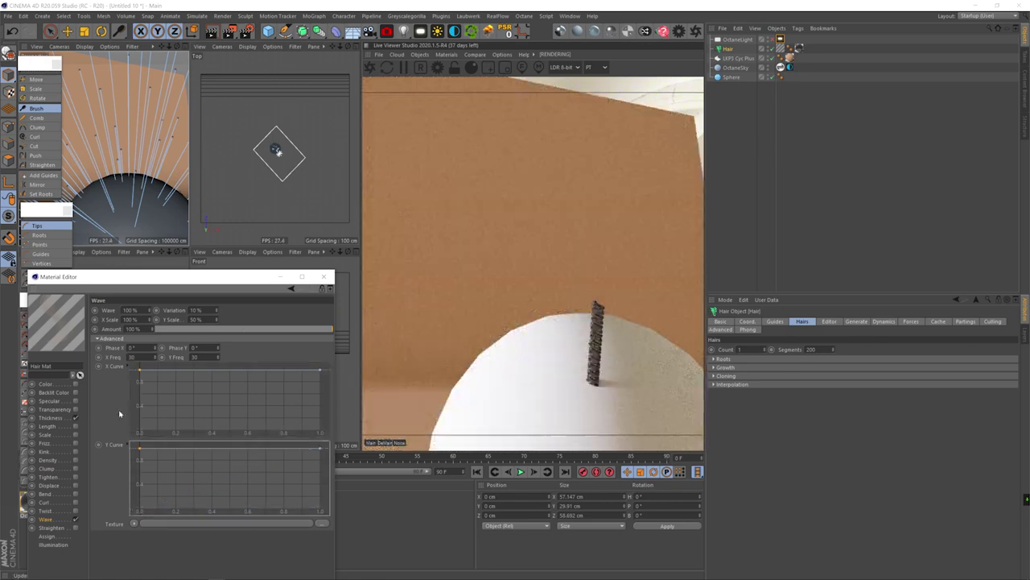
{"action": "key", "text": "3"}
{"action": "left_click_drag", "start_coordinate": [109, 205], "coordinate": [78, 216]}
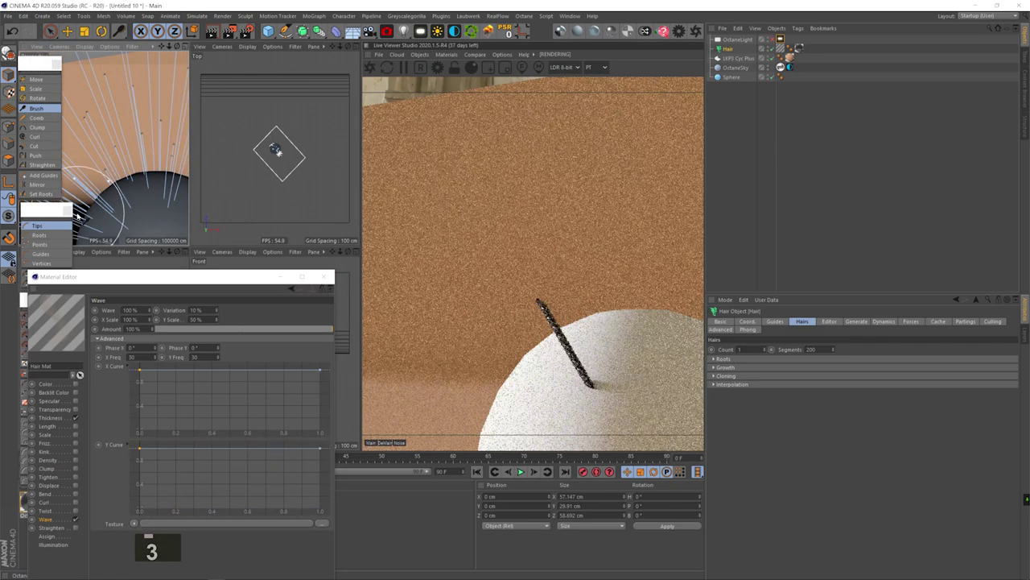
Step: Set the Wave Phase X to 90° and check the strand from several angles
{"action": "double_click", "coordinate": [129, 347]}
{"action": "type", "text": "90"}
{"action": "key", "text": "Return"}
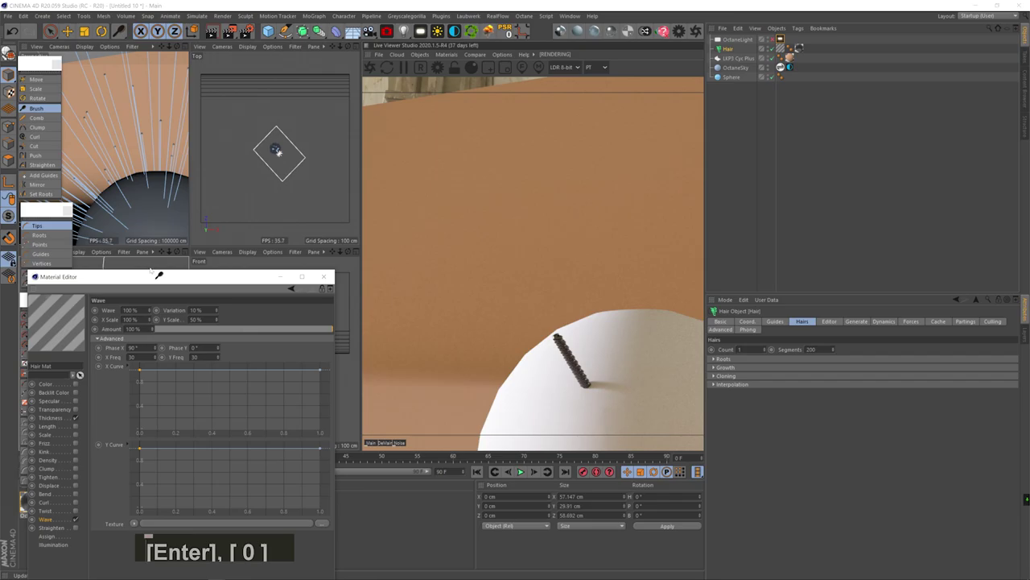
{"action": "key", "text": "2"}
{"action": "left_click_drag", "start_coordinate": [115, 215], "coordinate": [133, 207]}
{"action": "key", "text": "3"}
{"action": "left_click_drag", "start_coordinate": [130, 205], "coordinate": [146, 238]}
{"action": "key", "text": "3"}
{"action": "key", "text": "3"}
{"action": "double_click", "coordinate": [133, 345]}
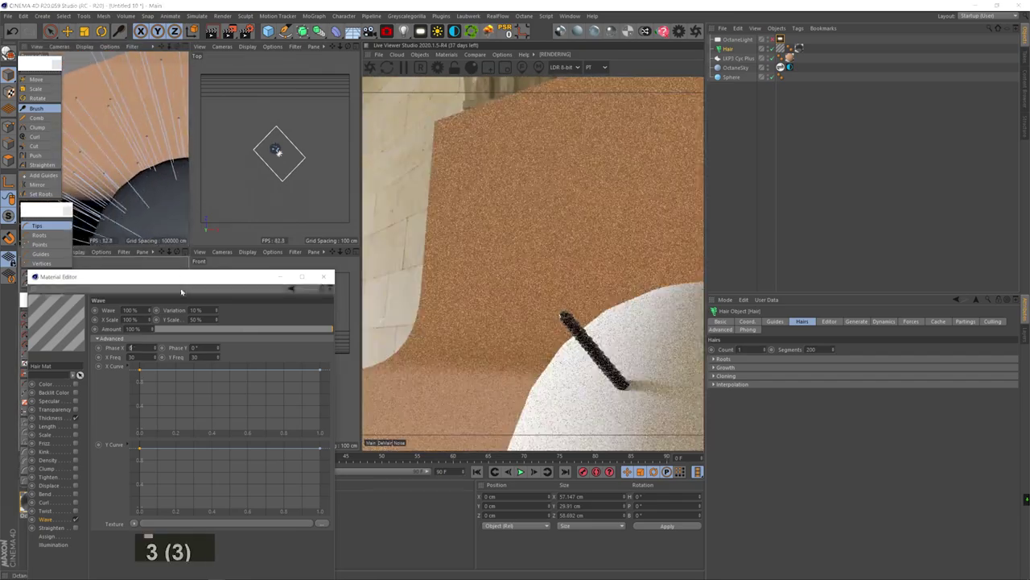
{"action": "type", "text": "90"}
{"action": "key", "text": "Return"}
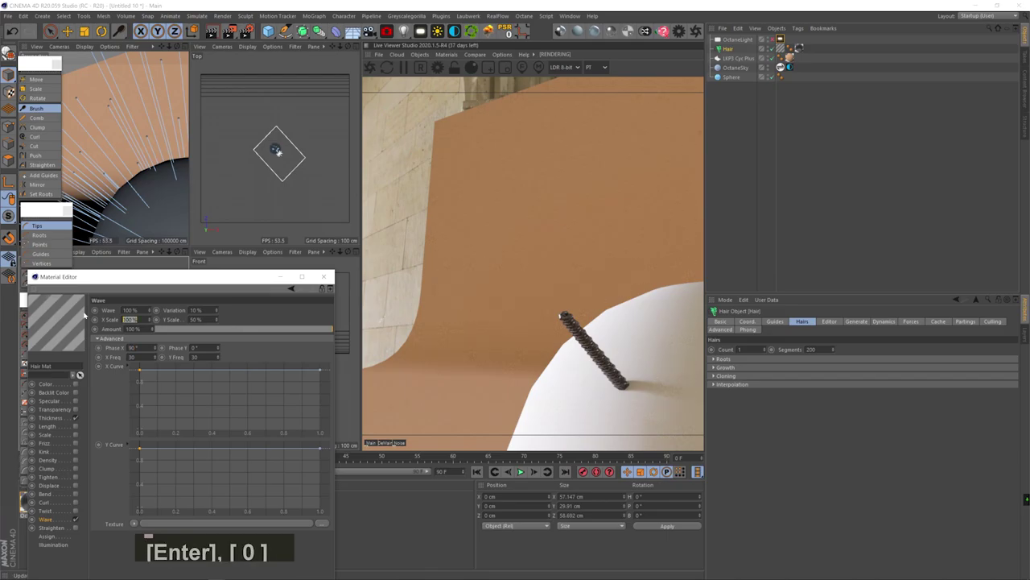
Step: Set the Wave X Scale to 50% and reduce Wave to about 48%
{"action": "key", "text": "3"}
{"action": "mouse_move", "coordinate": [137, 212]}
{"action": "left_mouse_down"}
{"action": "mouse_move", "coordinate": [168, 241]}
{"action": "mouse_move", "coordinate": [147, 198]}
{"action": "left_mouse_up"}
{"action": "key", "text": "3"}
{"action": "mouse_move", "coordinate": [150, 310]}
{"action": "left_mouse_down"}
{"action": "mouse_move", "coordinate": [151, 342]}
{"action": "mouse_move", "coordinate": [153, 307]}
{"action": "left_mouse_up"}
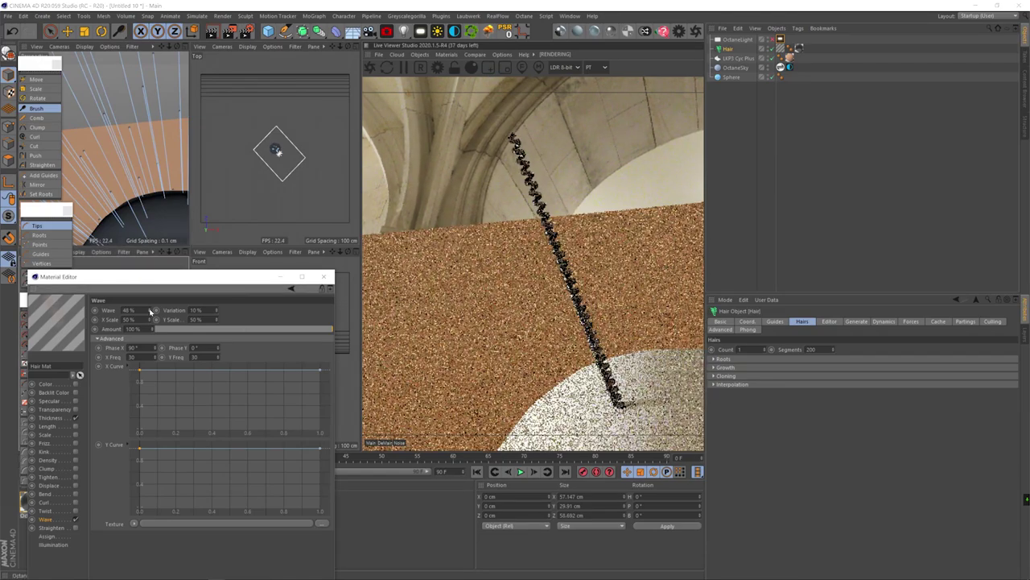
Step: Lower the root end of the X Curve to about 0.3 and of the Y Curve to about 0.45
{"action": "left_click_drag", "start_coordinate": [139, 371], "coordinate": [140, 384]}
{"action": "left_click_drag", "start_coordinate": [139, 448], "coordinate": [139, 480]}
{"action": "left_click_drag", "start_coordinate": [139, 384], "coordinate": [139, 413]}
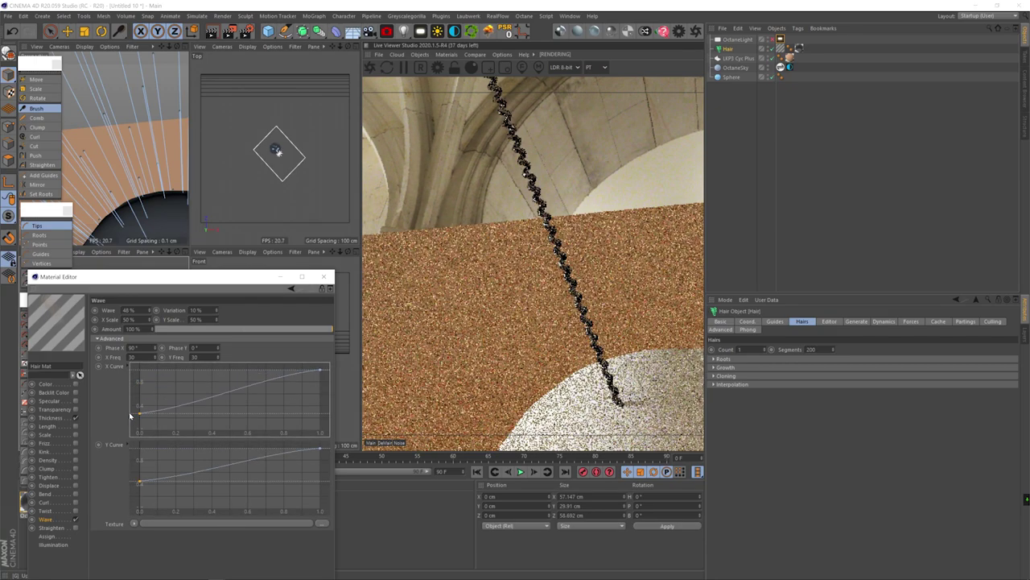
Step: Try the Wave X Freq and Y Freq at 80, and at 3
{"action": "key", "text": "2"}
{"action": "mouse_move", "coordinate": [170, 211]}
{"action": "left_mouse_down"}
{"action": "mouse_move", "coordinate": [152, 222]}
{"action": "mouse_move", "coordinate": [166, 230]}
{"action": "left_mouse_up"}
{"action": "key", "text": "1"}
{"action": "key", "text": "1"}
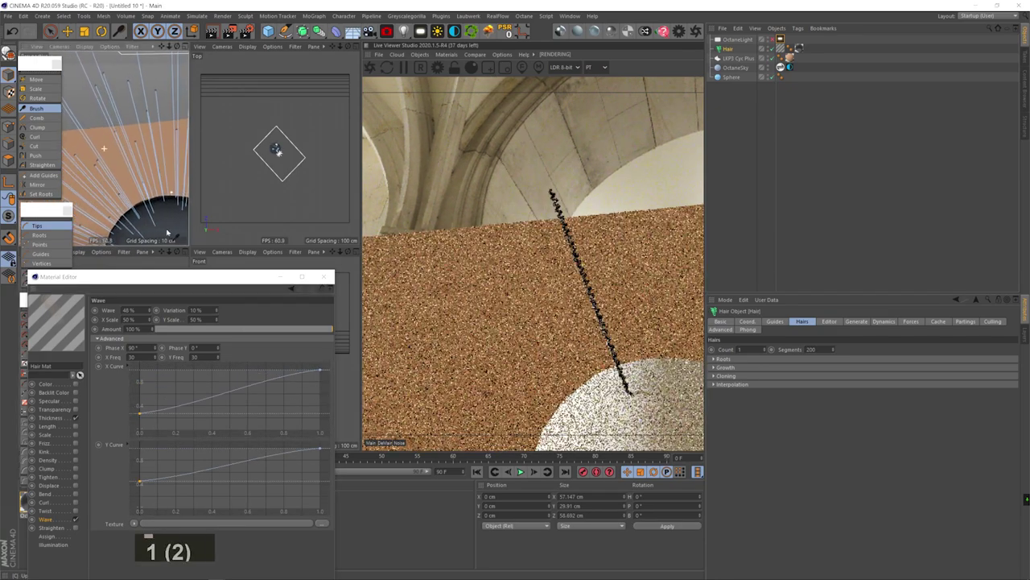
{"action": "double_click", "coordinate": [132, 357]}
{"action": "type", "text": "80"}
{"action": "key", "text": "Tab"}
{"action": "type", "text": "80"}
{"action": "key", "text": "Return"}
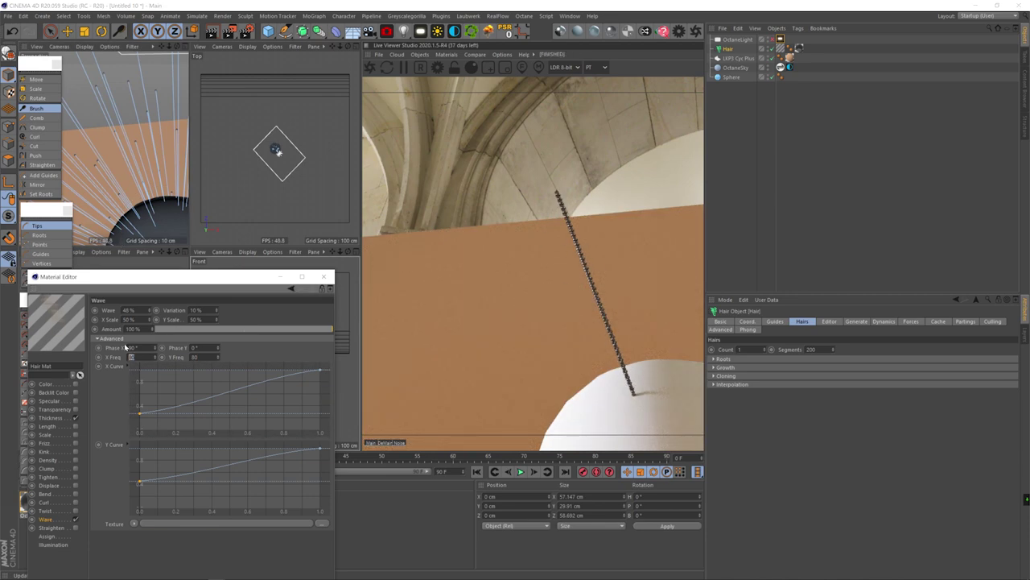
{"action": "type", "text": "3"}
{"action": "key", "text": "Return"}
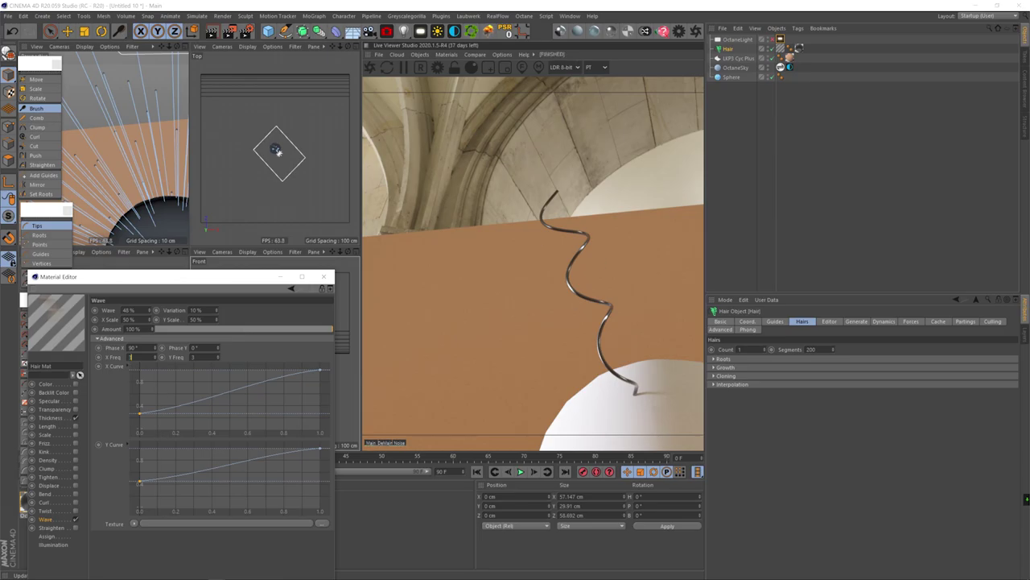
Step: Set the Wave X Freq and Y Freq to 50 and raise Wave to about 56%
{"action": "key", "text": "ctrl+a"}
{"action": "type", "text": "50"}
{"action": "key", "text": "Return"}
{"action": "mouse_move", "coordinate": [149, 311]}
{"action": "left_mouse_down"}
{"action": "mouse_move", "coordinate": [149, 343]}
{"action": "mouse_move", "coordinate": [149, 310]}
{"action": "left_mouse_up"}
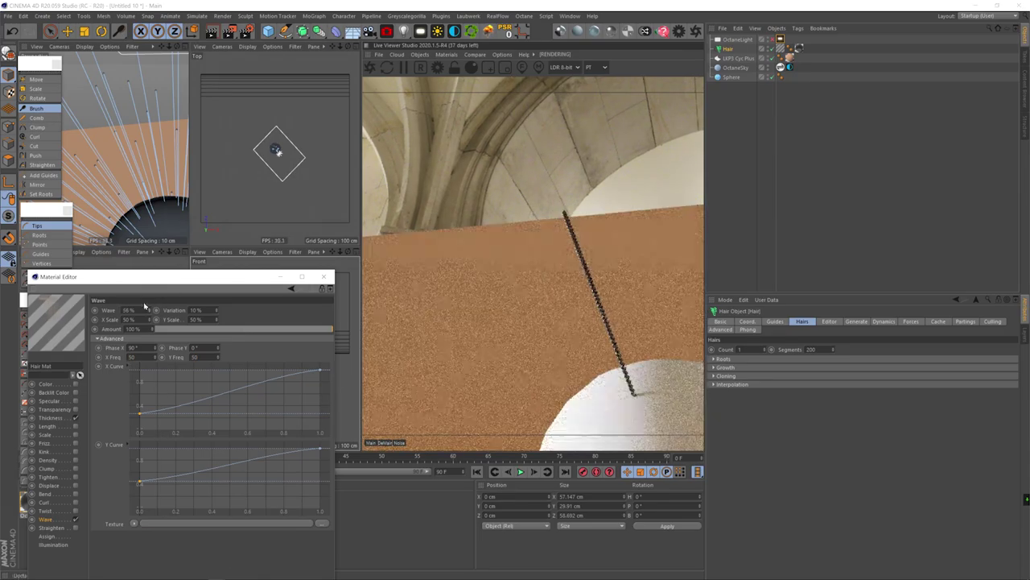
Step: Set the Hair object's hair Count to 2000
{"action": "left_click_drag", "start_coordinate": [745, 349], "coordinate": [693, 338]}
{"action": "type", "text": "2000"}
{"action": "key", "text": "Return"}
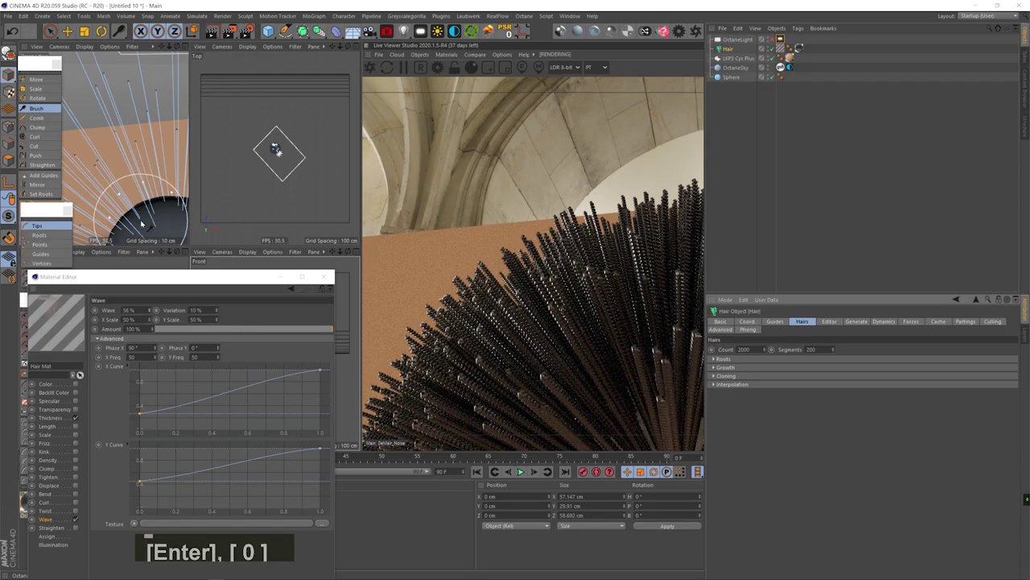
Step: Reduce the Wave X Freq and Y Freq to 15
{"action": "right_click_drag", "start_coordinate": [103, 148], "coordinate": [133, 199]}
{"action": "left_click_drag", "start_coordinate": [133, 199], "coordinate": [116, 193]}
{"action": "left_click_drag", "start_coordinate": [140, 356], "coordinate": [98, 348]}
{"action": "type", "text": "15"}
{"action": "key", "text": "Tab"}
{"action": "type", "text": "15"}
{"action": "key", "text": "Return"}
Step: Bend the hair guides down around the sphere with the Brush tool
{"action": "left_click_drag", "start_coordinate": [87, 126], "coordinate": [81, 193]}
{"action": "left_click_drag", "start_coordinate": [118, 195], "coordinate": [61, 203]}
{"action": "key", "text": "2"}
{"action": "left_click_drag", "start_coordinate": [129, 121], "coordinate": [133, 165]}
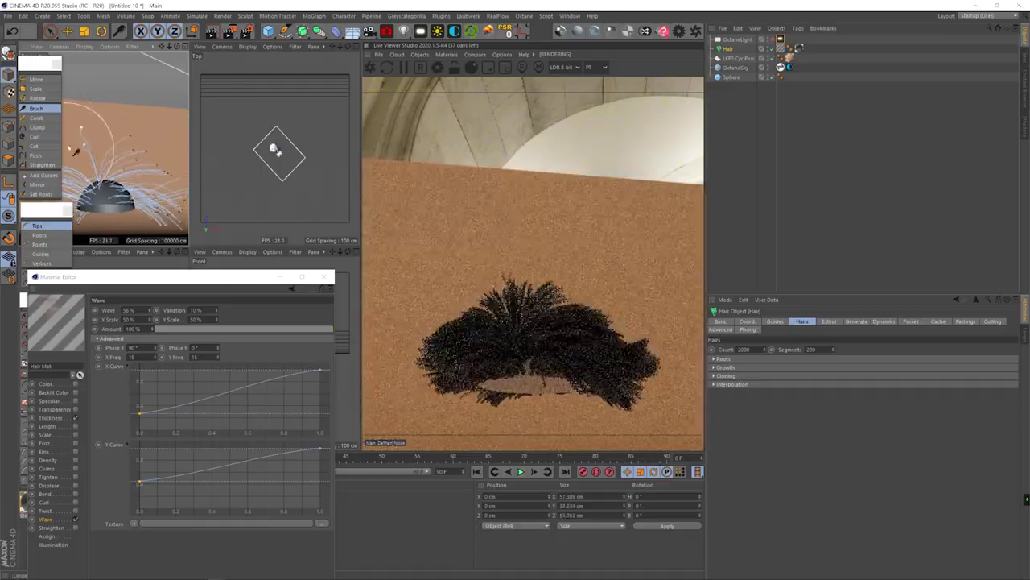
{"action": "left_click_drag", "start_coordinate": [119, 101], "coordinate": [94, 144]}
Step: Maximize the perspective view and brush the hair guides further toward one side of the sphere
{"action": "middle_click", "coordinate": [125, 145]}
{"action": "left_click_drag", "start_coordinate": [240, 278], "coordinate": [235, 452]}
{"action": "key", "text": "3"}
{"action": "left_click_drag", "start_coordinate": [212, 331], "coordinate": [228, 400]}
{"action": "key", "text": "1"}
{"action": "key", "text": "1"}
{"action": "left_click_drag", "start_coordinate": [288, 346], "coordinate": [152, 343]}
{"action": "key", "text": "3"}
{"action": "left_click_drag", "start_coordinate": [190, 250], "coordinate": [191, 329]}
{"action": "key", "text": "2"}
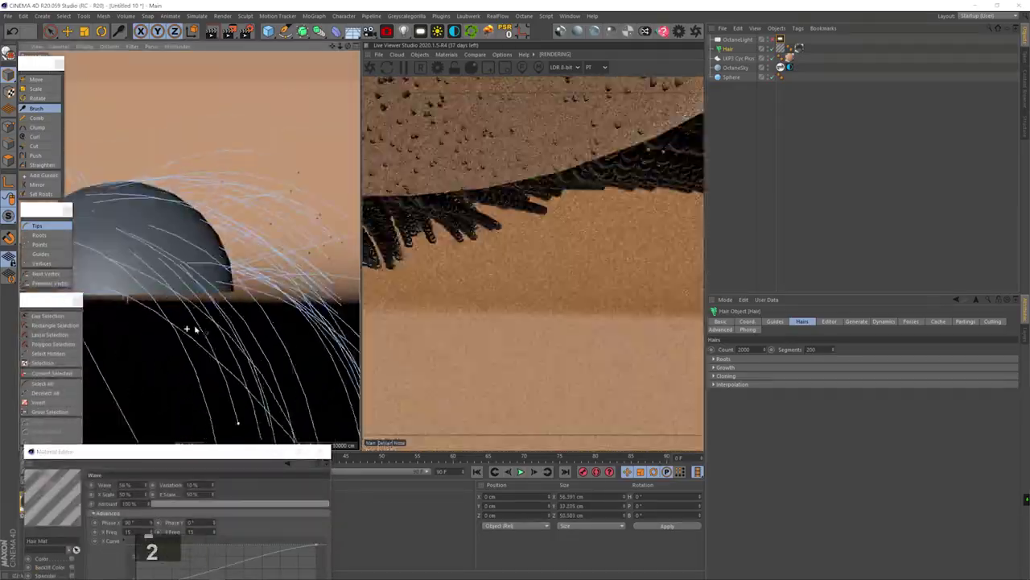
Step: Set the Wave Variation to 40% and Amount to about 93%
{"action": "key", "text": "Return"}
{"action": "left_click", "coordinate": [322, 336]}
{"action": "key", "text": "2"}
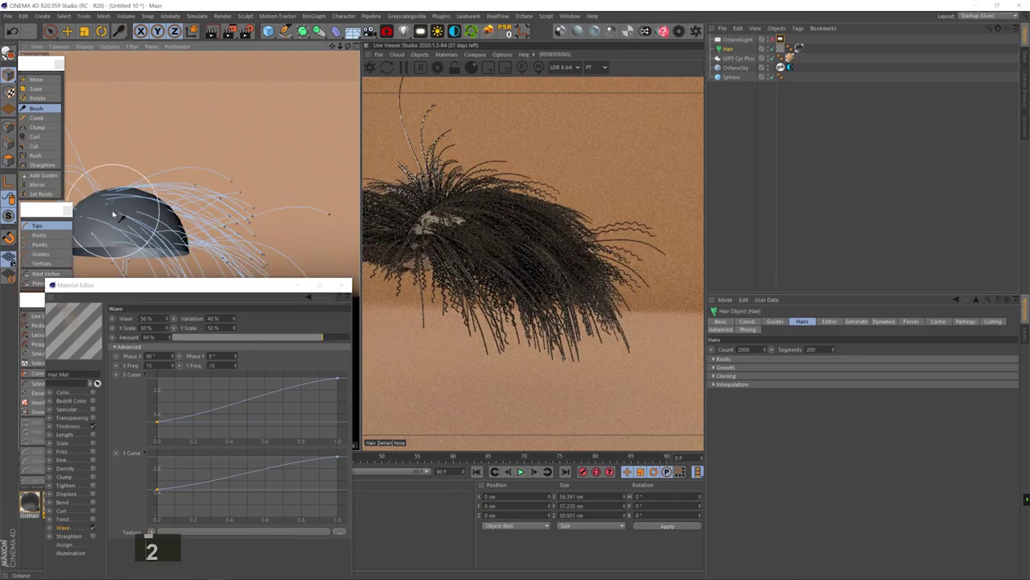
{"action": "key", "text": "3"}
{"action": "left_click_drag", "start_coordinate": [123, 210], "coordinate": [137, 202]}
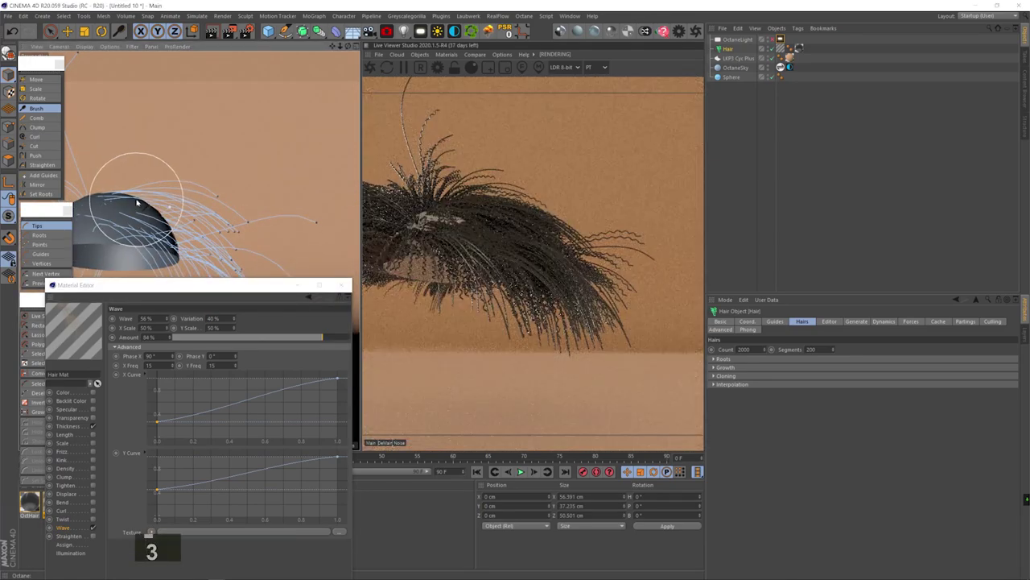
{"action": "left_click", "coordinate": [338, 337]}
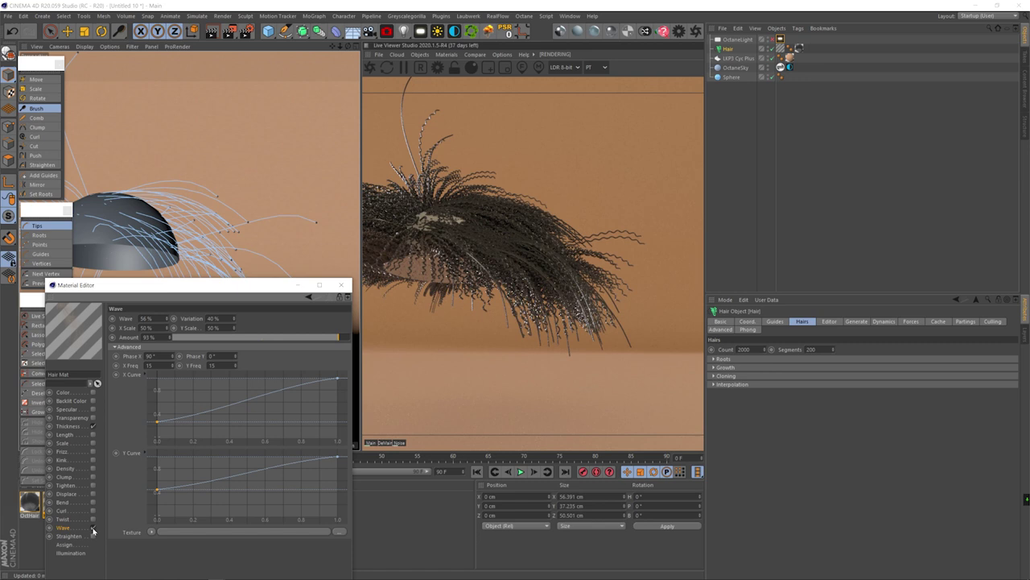
Step: Turn off the Wave channel and regrow the hair guides straight from the sphere
{"action": "left_click", "coordinate": [92, 529]}
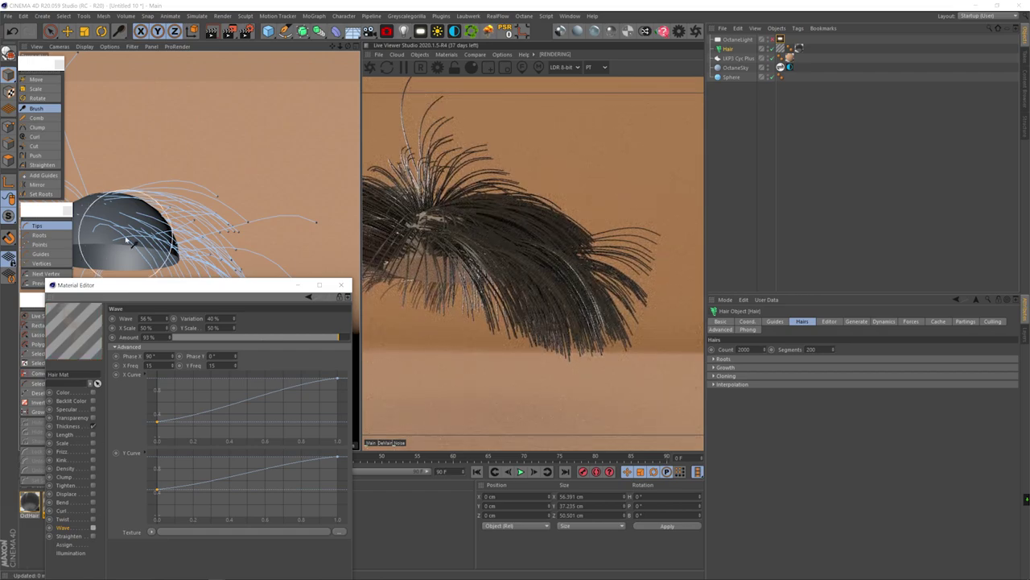
{"action": "left_click", "coordinate": [777, 321]}
{"action": "left_click", "coordinate": [779, 499]}
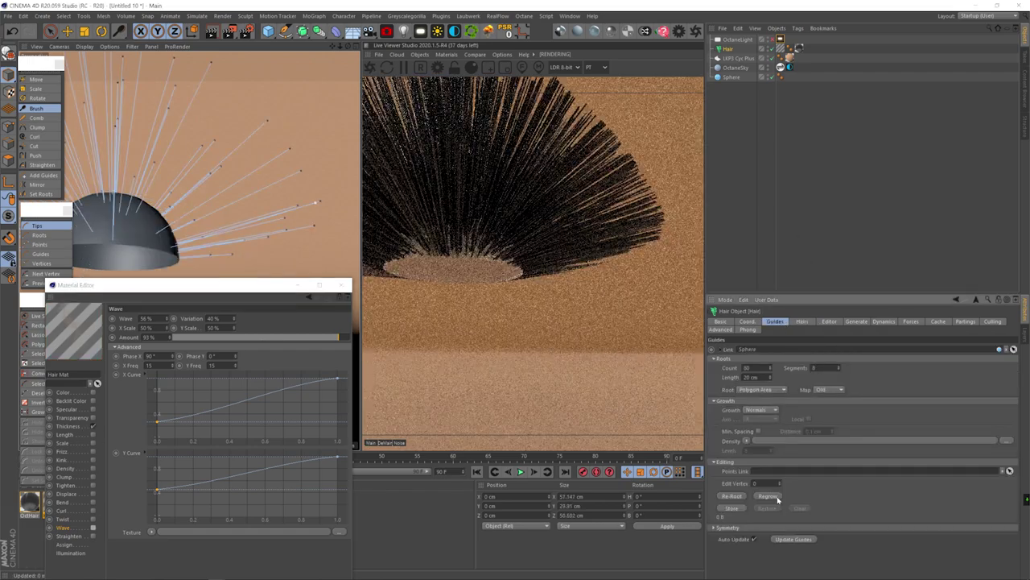
{"action": "left_click_drag", "start_coordinate": [301, 223], "coordinate": [278, 245], "text": "alt"}
{"action": "key", "text": "1"}
{"action": "key", "text": "1"}
{"action": "left_click", "coordinate": [803, 322]}
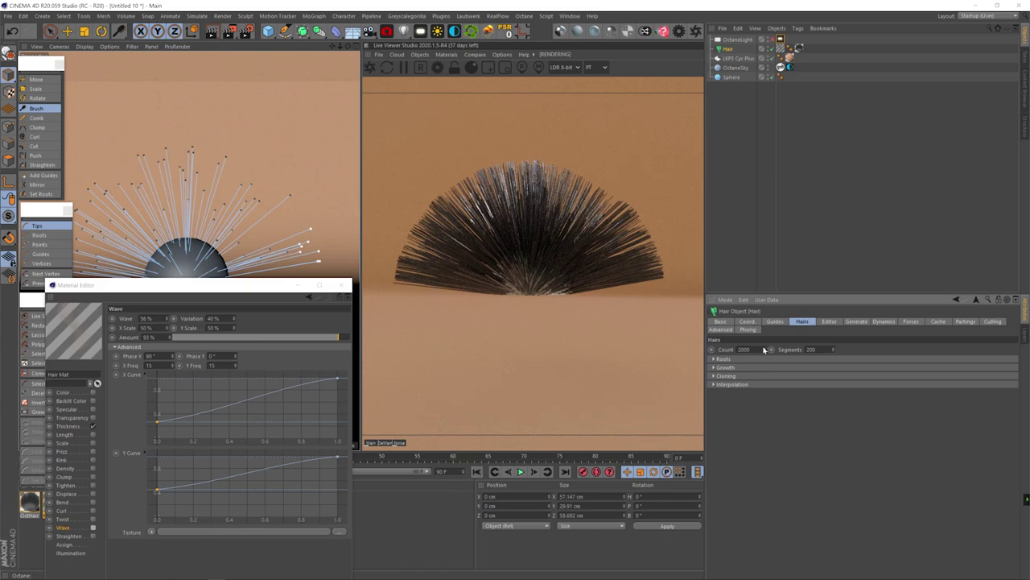
Step: Enable the Clump channel of the Hair Mat
{"action": "left_click", "coordinate": [65, 476]}
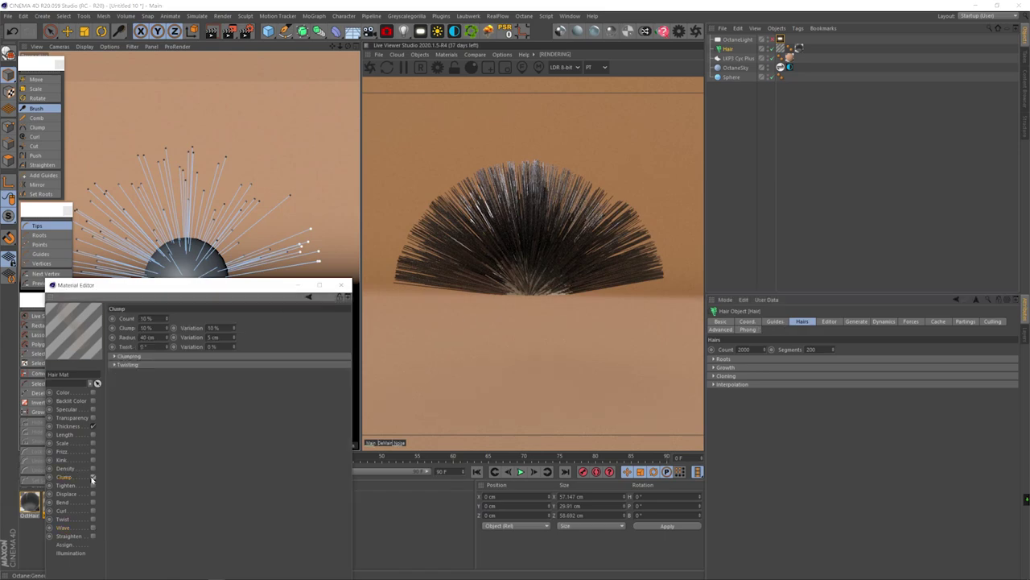
{"action": "key", "text": "1"}
{"action": "key", "text": "1"}
{"action": "key", "text": "3"}
{"action": "left_click_drag", "start_coordinate": [218, 241], "coordinate": [175, 246]}
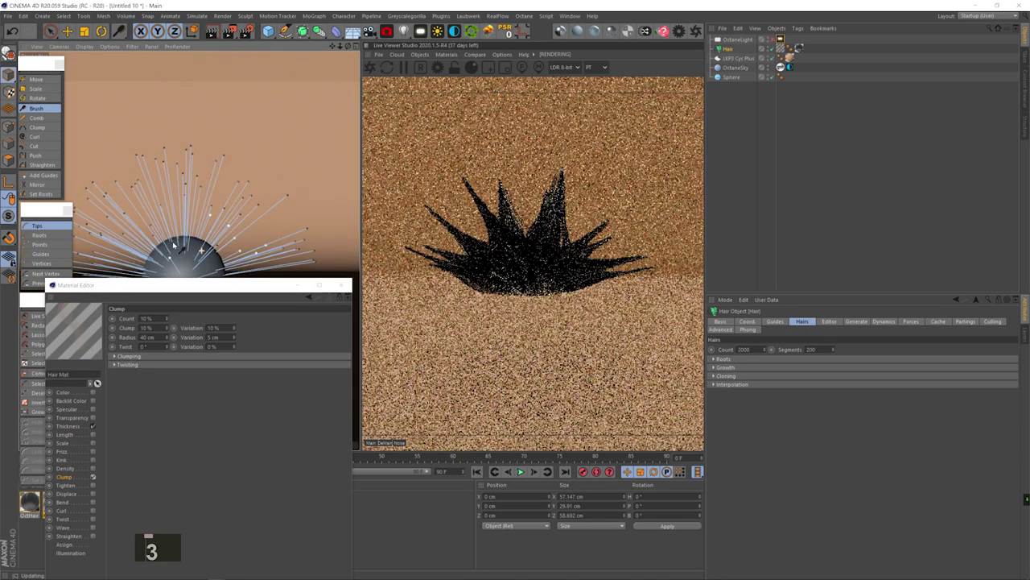
Step: Expand the Clumping settings, then set Clump to 100% and Radius to 5 cm with a 0.5 cm Variation
{"action": "left_click", "coordinate": [114, 355]}
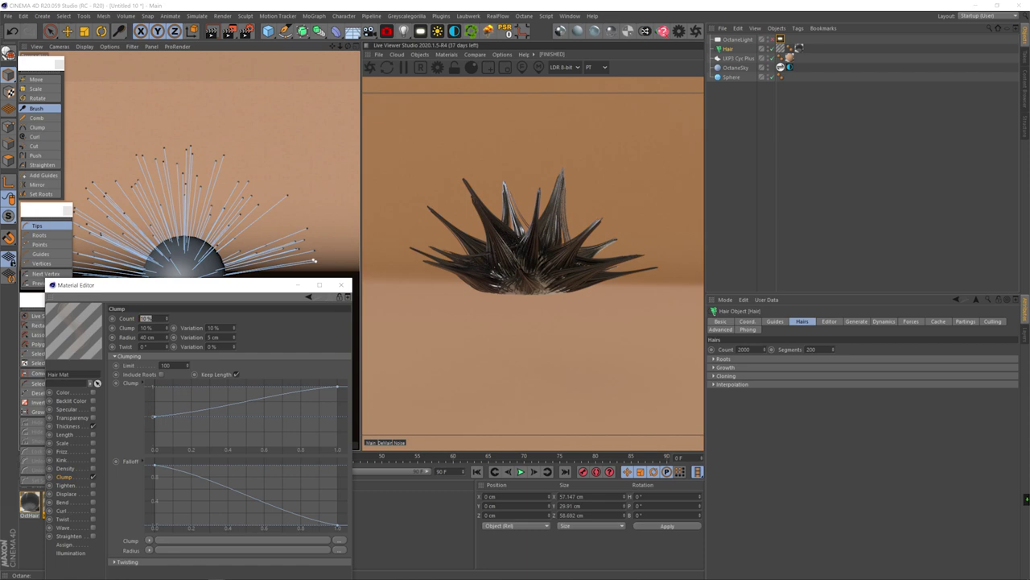
{"action": "type", "text": "100"}
{"action": "key", "text": "Return"}
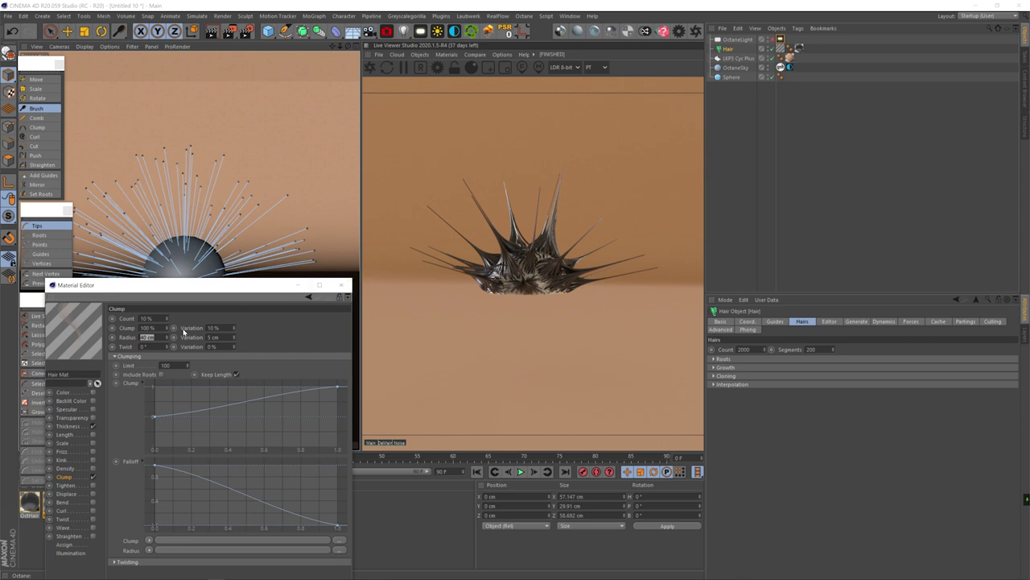
{"action": "type", "text": "5"}
{"action": "key", "text": "Tab"}
{"action": "type", "text": "0.5"}
{"action": "key", "text": "Return"}
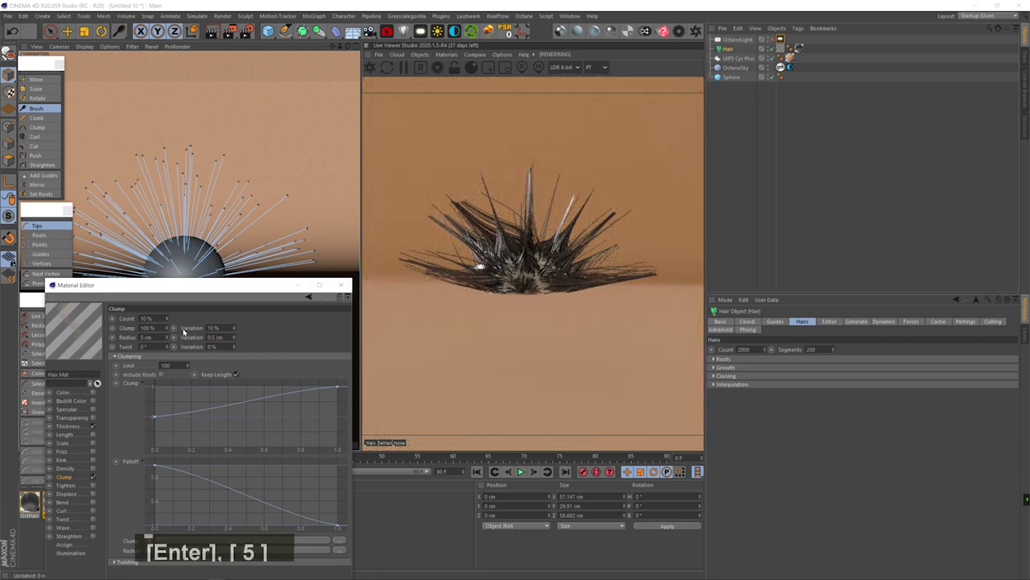
Step: Set the Clumping Limit to 200
{"action": "key", "text": "3"}
{"action": "mouse_move", "coordinate": [192, 258]}
{"action": "left_mouse_down"}
{"action": "mouse_move", "coordinate": [186, 270]}
{"action": "mouse_move", "coordinate": [190, 240]}
{"action": "left_mouse_up"}
{"action": "key", "text": "3"}
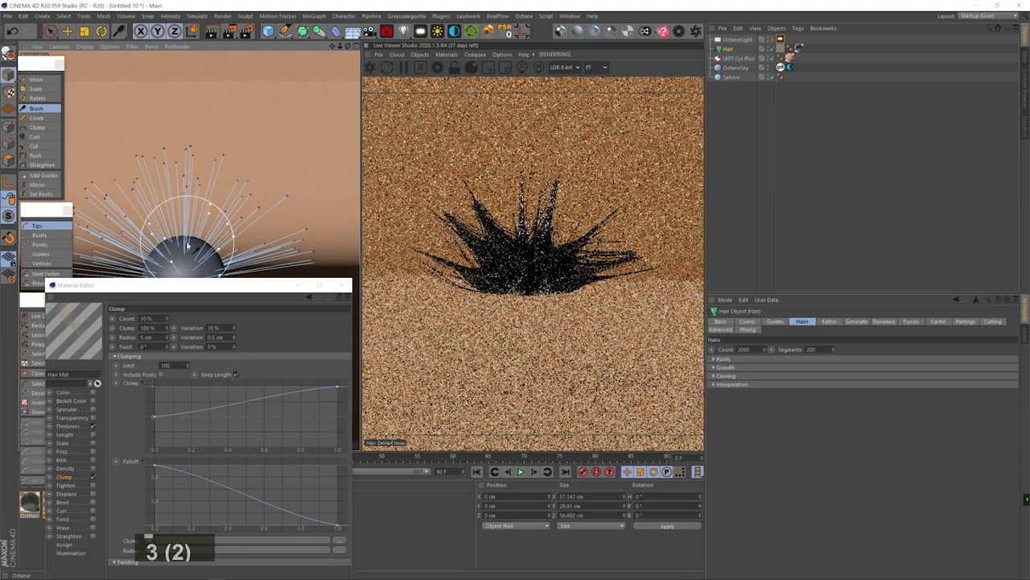
{"action": "double_click", "coordinate": [165, 365]}
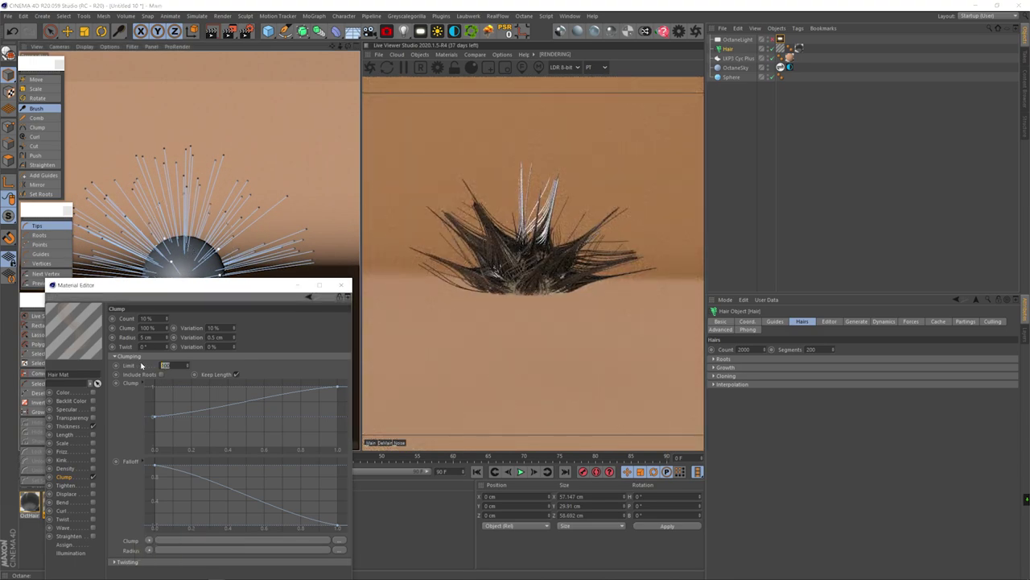
{"action": "type", "text": "200"}
{"action": "key", "text": "Return"}
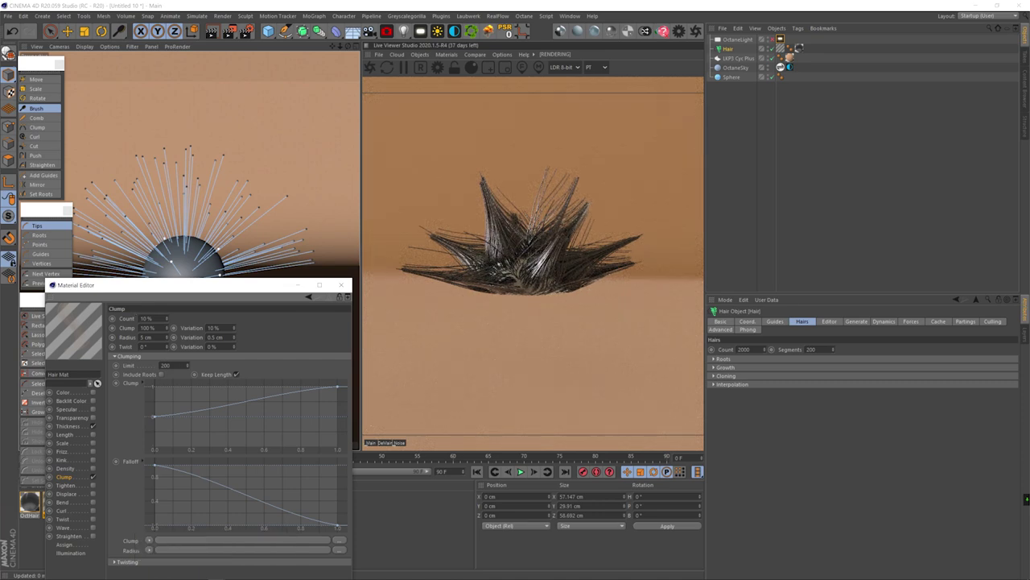
Step: Set the clump Radius Variation to 0 cm, try Radius values up to 11 cm, and reduce the Radius to 2 cm
{"action": "key", "text": "Return"}
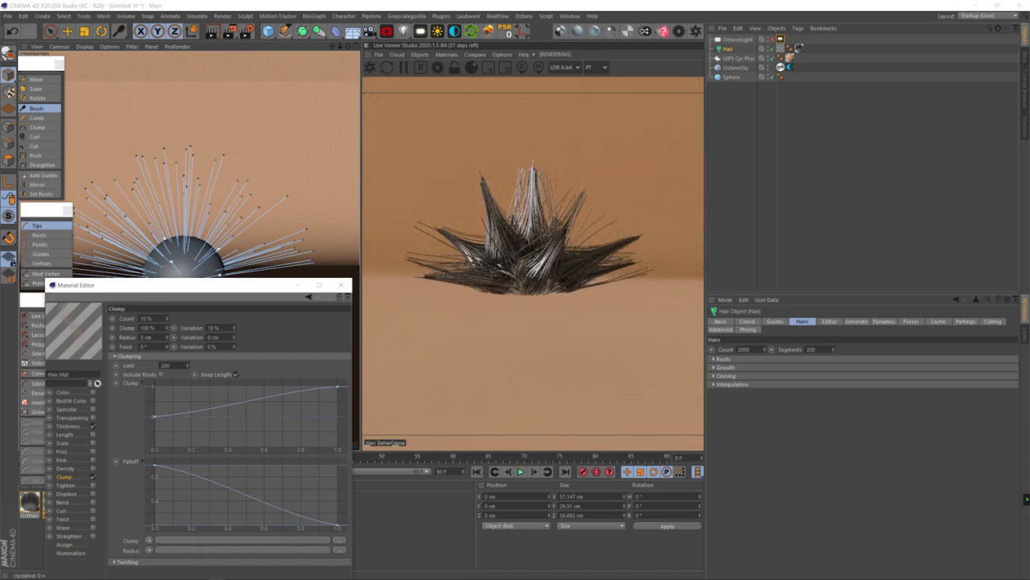
{"action": "left_click", "coordinate": [166, 340]}
{"action": "left_click", "coordinate": [166, 341]}
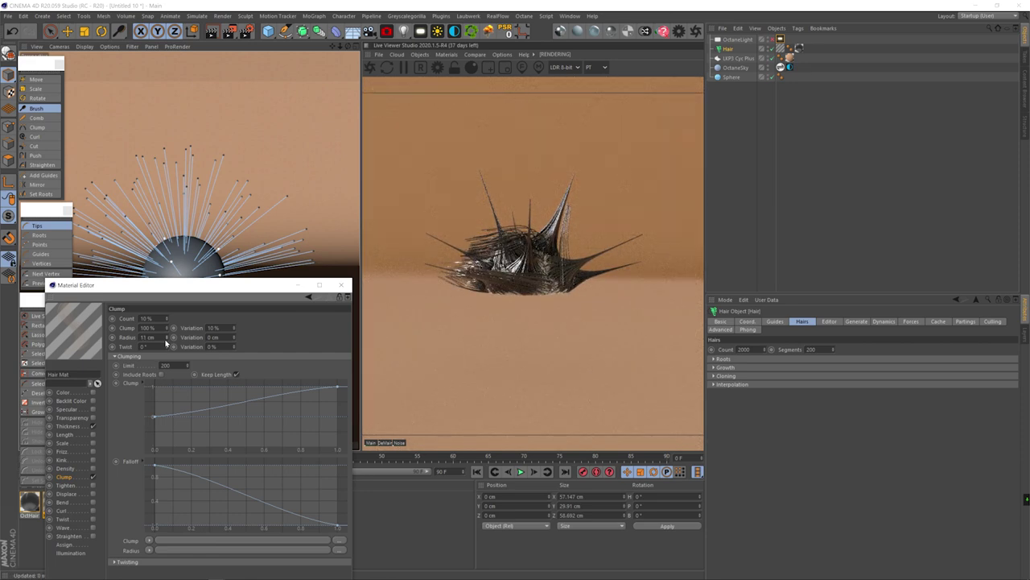
{"action": "left_click", "coordinate": [166, 345]}
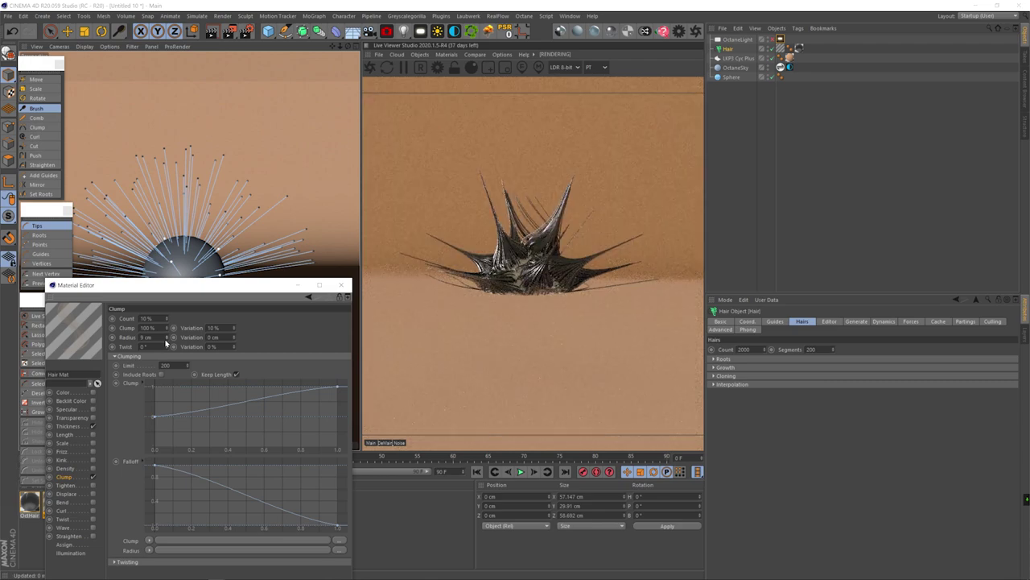
{"action": "left_click", "coordinate": [166, 340]}
{"action": "left_click", "coordinate": [166, 340]}
{"action": "left_click", "coordinate": [166, 340]}
{"action": "left_click", "coordinate": [165, 343]}
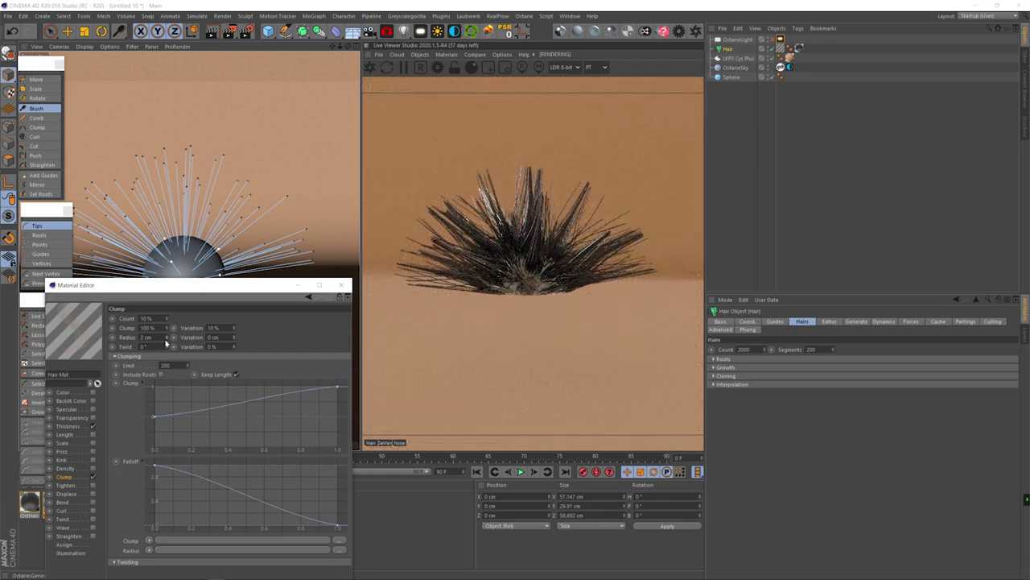
Step: Set the clump Count to 50% and raise the Clumping Limit to 600, then 800
{"action": "type", "text": "50"}
{"action": "key", "text": "Return"}
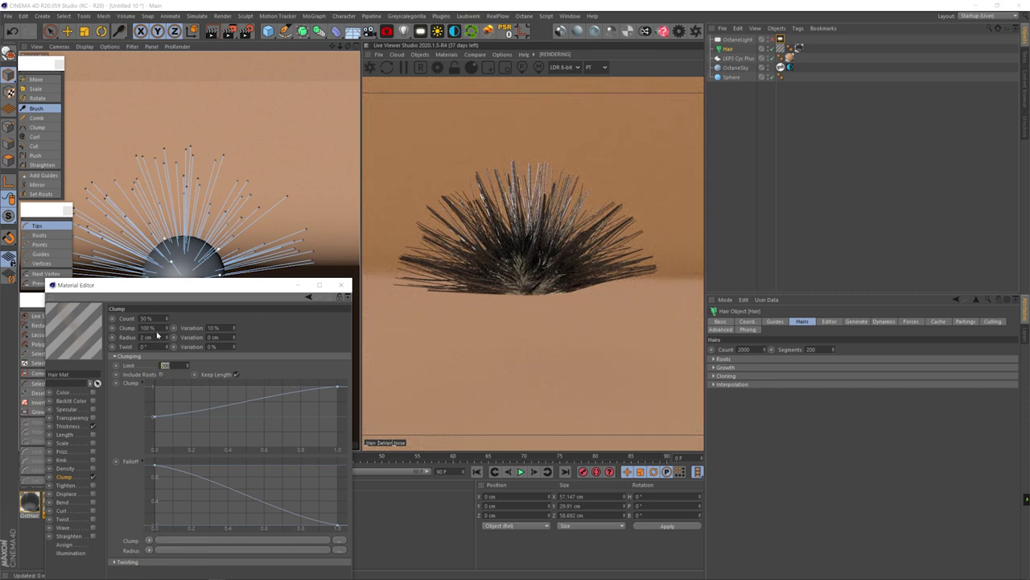
{"action": "type", "text": "600"}
{"action": "key", "text": "Return"}
{"action": "type", "text": "800"}
{"action": "key", "text": "Return"}
Step: Increase the clump Radius to 7 cm, comparing it briefly with 3 cm
{"action": "key", "text": "Up"}
{"action": "key", "text": "Up"}
{"action": "key", "text": "Up"}
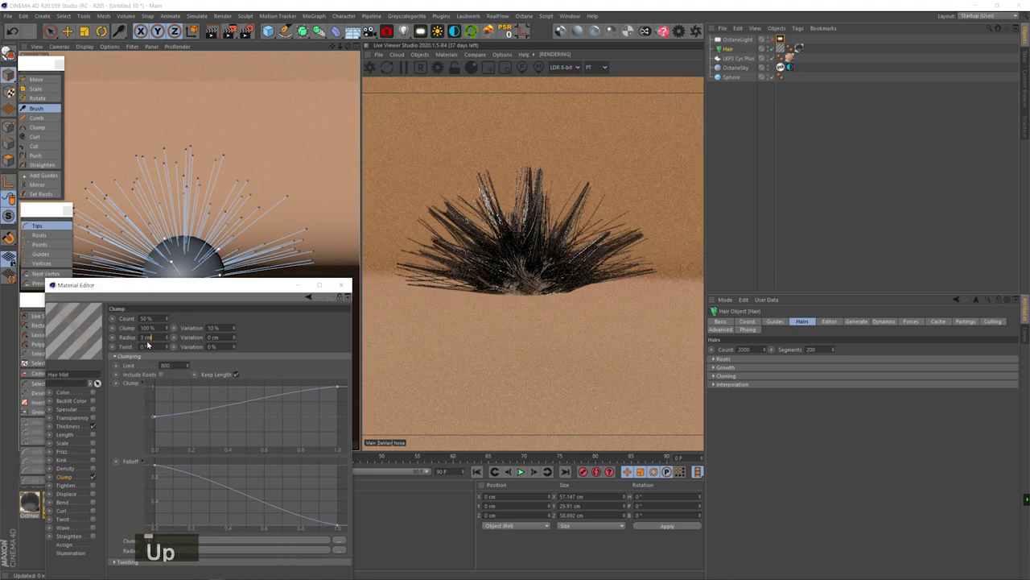
{"action": "key", "text": "Up"}
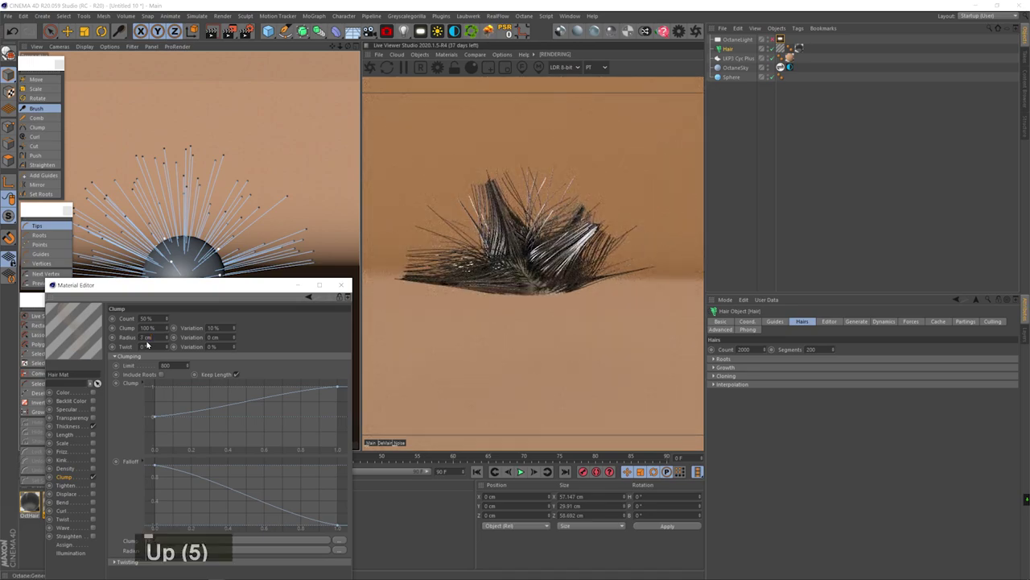
{"action": "key", "text": "3"}
{"action": "left_click_drag", "start_coordinate": [162, 254], "coordinate": [190, 259]}
{"action": "key", "text": "1"}
{"action": "mouse_move", "coordinate": [190, 258]}
{"action": "left_mouse_down"}
{"action": "mouse_move", "coordinate": [214, 260]}
{"action": "mouse_move", "coordinate": [190, 260]}
{"action": "left_mouse_up"}
{"action": "key", "text": "3"}
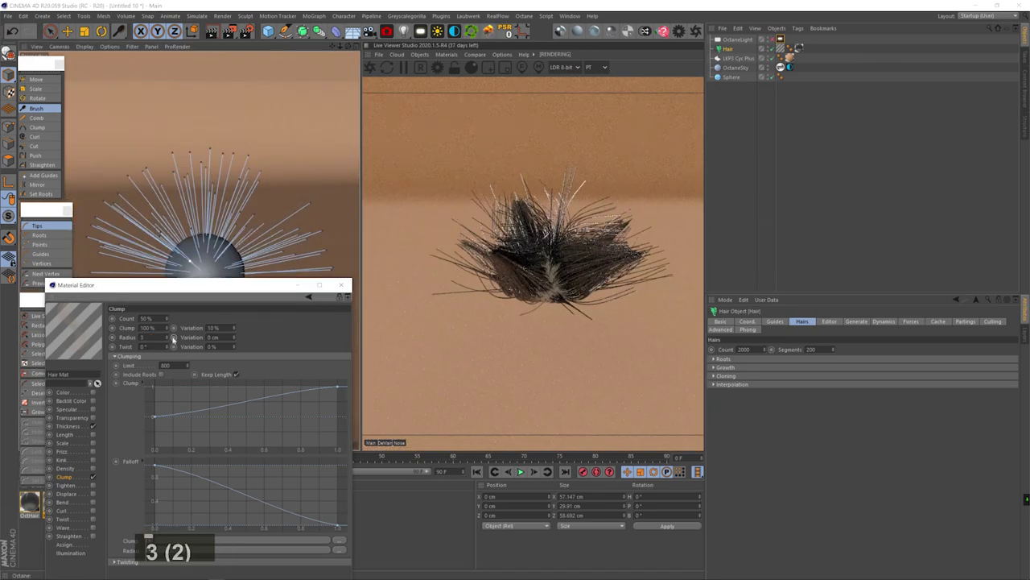
{"action": "key", "text": "Return"}
{"action": "key", "text": "7"}
Step: Set the clump Count to 1% and inspect the hair from another angle
{"action": "left_click_drag", "start_coordinate": [156, 320], "coordinate": [112, 320]}
{"action": "type", "text": "1"}
{"action": "key", "text": "Return"}
{"action": "key", "text": "3"}
{"action": "left_click_drag", "start_coordinate": [193, 258], "coordinate": [197, 252]}
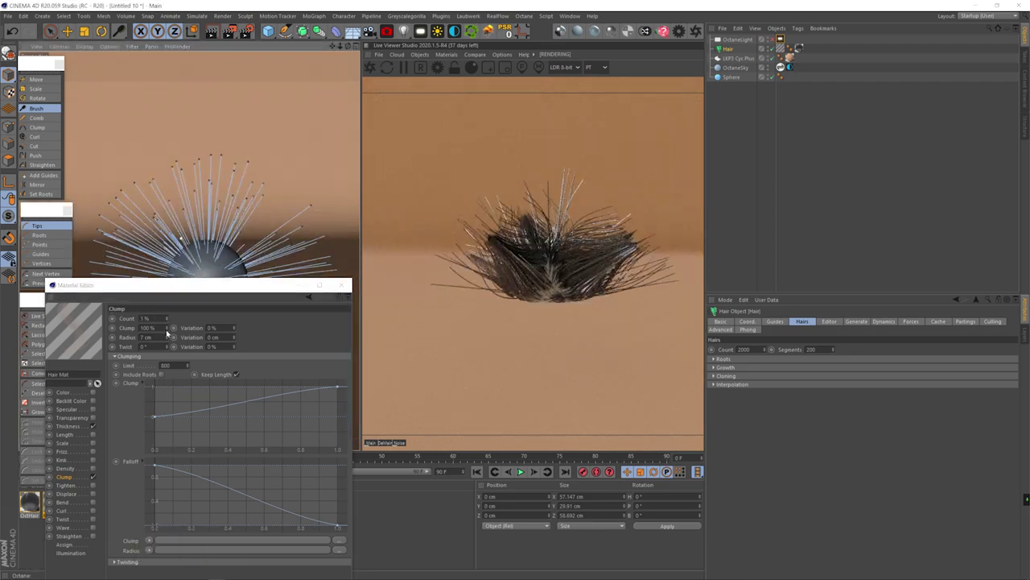
Step: Raise the clump Radius to 15 cm and on to 20 cm while checking the clumps from several angles
{"action": "left_click_drag", "start_coordinate": [167, 338], "coordinate": [166, 332]}
{"action": "left_click", "coordinate": [166, 337]}
{"action": "key", "text": "3"}
{"action": "left_click_drag", "start_coordinate": [209, 261], "coordinate": [147, 549]}
{"action": "type", "text": "333"}
{"action": "type", "text": "15"}
{"action": "key", "text": "Return"}
{"action": "key", "text": "1"}
{"action": "mouse_move", "coordinate": [197, 256]}
{"action": "left_mouse_down"}
{"action": "mouse_move", "coordinate": [195, 246]}
{"action": "mouse_move", "coordinate": [185, 270]}
{"action": "left_mouse_up"}
{"action": "key", "text": "3"}
{"action": "left_click_drag", "start_coordinate": [154, 337], "coordinate": [116, 337]}
{"action": "key", "text": "Return"}
{"action": "key", "text": "0"}
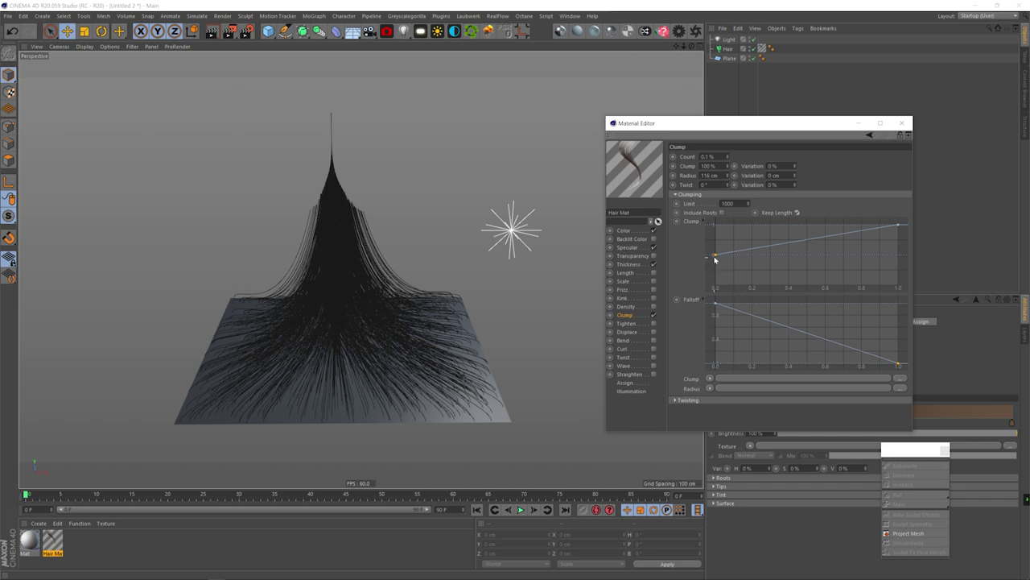
Step: In the plane-hair scene, raise the Clump curve's start point to the maximum and flatten the Falloff curve at full height
{"action": "left_click_drag", "start_coordinate": [715, 256], "coordinate": [708, 229]}
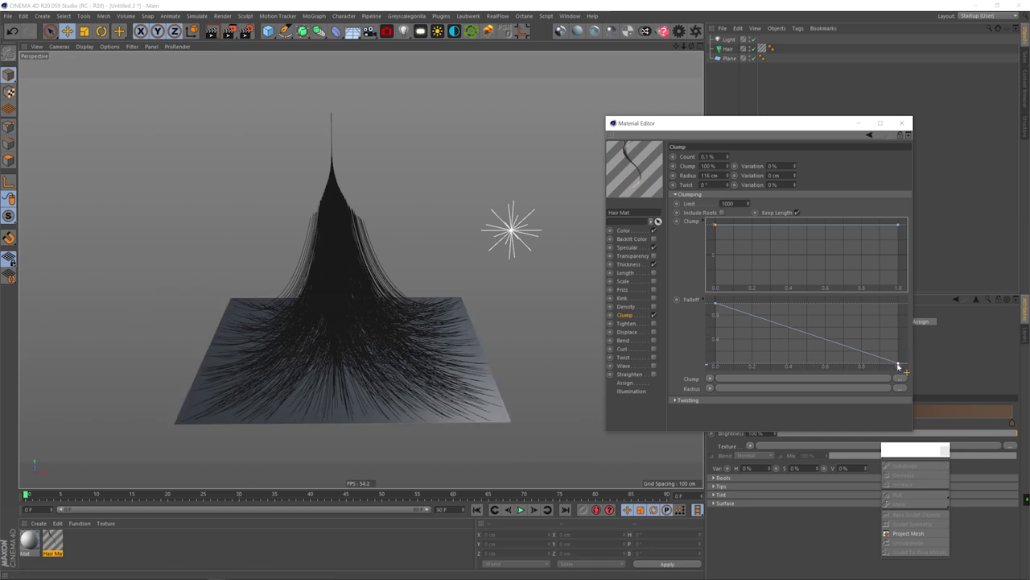
{"action": "left_click", "coordinate": [861, 347]}
{"action": "left_click_drag", "start_coordinate": [883, 413], "coordinate": [828, 420]}
{"action": "left_click_drag", "start_coordinate": [828, 382], "coordinate": [902, 264]}
Step: Set the Clump curve's start point to 0 and keep its end point at the maximum
{"action": "double_click", "coordinate": [715, 225]}
{"action": "type", "text": "0"}
{"action": "key", "text": "Return"}
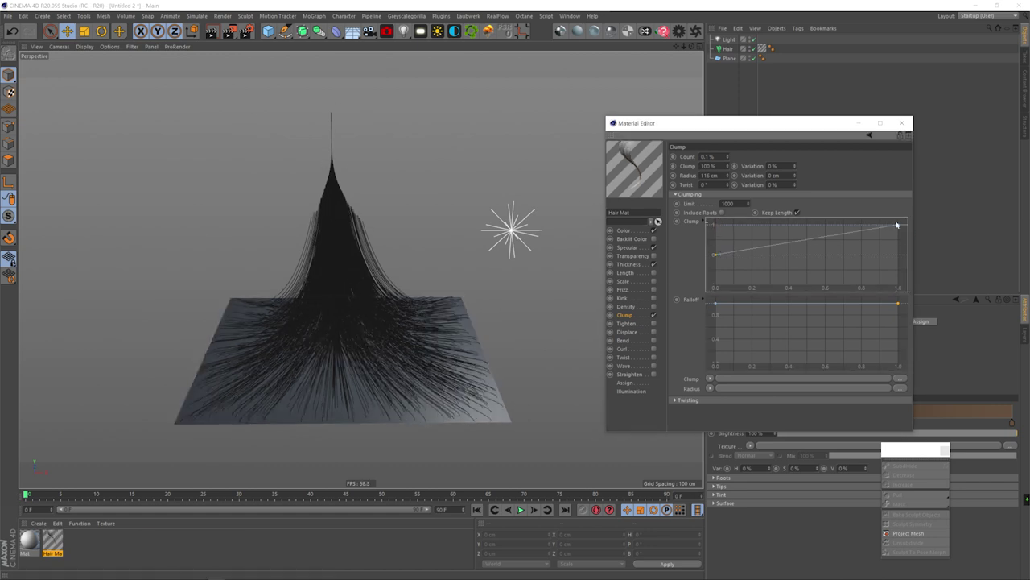
{"action": "mouse_move", "coordinate": [900, 228]}
{"action": "left_mouse_down"}
{"action": "mouse_move", "coordinate": [906, 259]}
{"action": "mouse_move", "coordinate": [907, 217]}
{"action": "left_mouse_up"}
Step: Flatten the Clump curve at its maximum, slope the Falloff curve down to zero, and expand the Twisting settings
{"action": "left_click_drag", "start_coordinate": [716, 256], "coordinate": [697, 212], "text": "shift"}
{"action": "left_click_drag", "start_coordinate": [899, 304], "coordinate": [898, 368]}
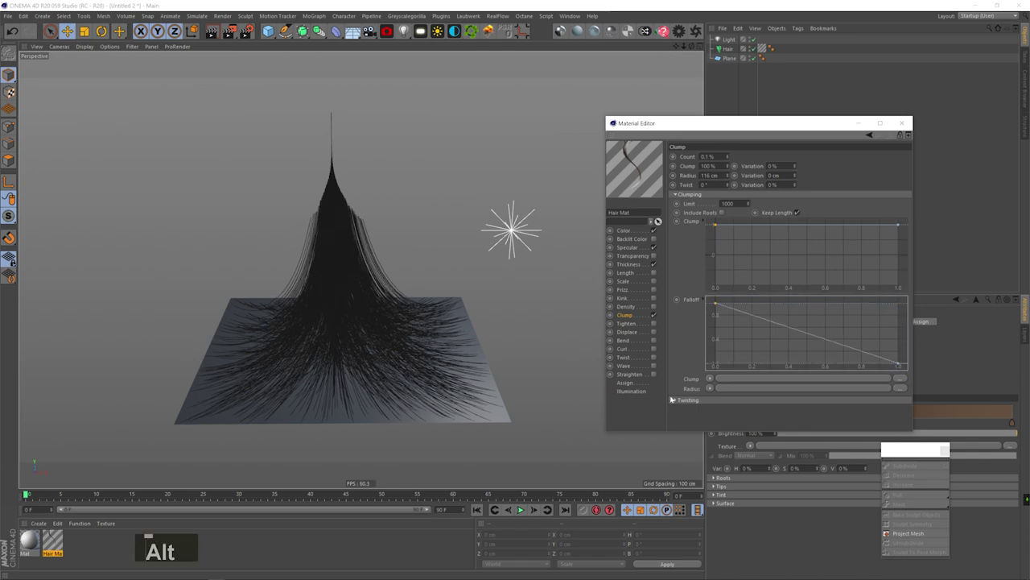
{"action": "left_click", "coordinate": [686, 400]}
{"action": "scroll", "coordinate": [814, 322], "scroll_direction": "down", "scroll_amount": 4}
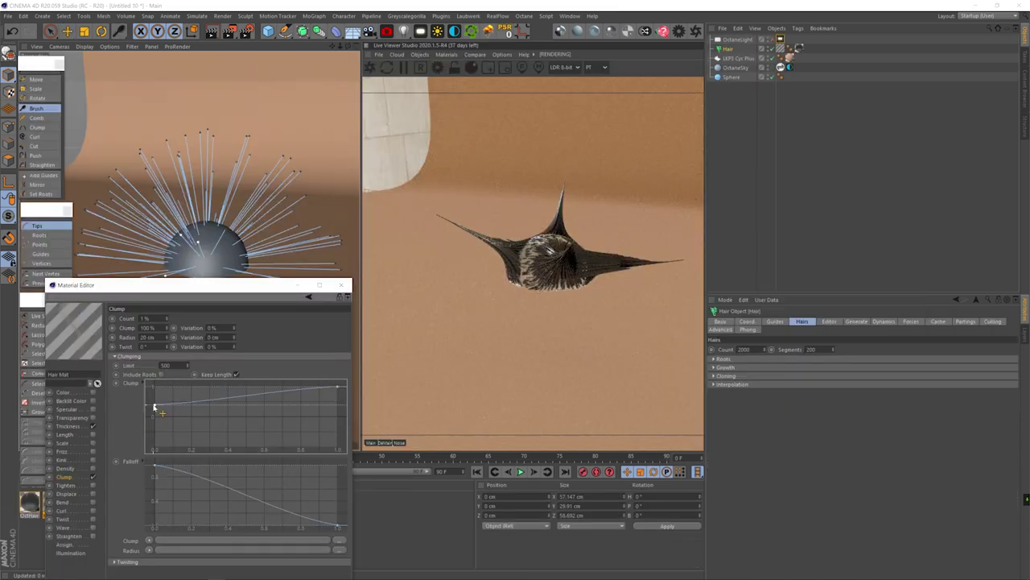
Step: In the sphere scene, lower the Clump curve's start point to the zero line and set Clump to 40%
{"action": "left_click_drag", "start_coordinate": [154, 405], "coordinate": [154, 416]}
{"action": "left_click_drag", "start_coordinate": [340, 410], "coordinate": [340, 414]}
{"action": "double_click", "coordinate": [148, 327]}
{"action": "type", "text": "40"}
{"action": "key", "text": "Return"}
{"action": "left_click_drag", "start_coordinate": [282, 138], "coordinate": [315, 128], "text": "alt"}
Step: Open the Thickness channel, set Root and Tip to 0.02 cm, and view the hair up close
{"action": "left_click", "coordinate": [68, 426]}
{"action": "key", "text": "Return"}
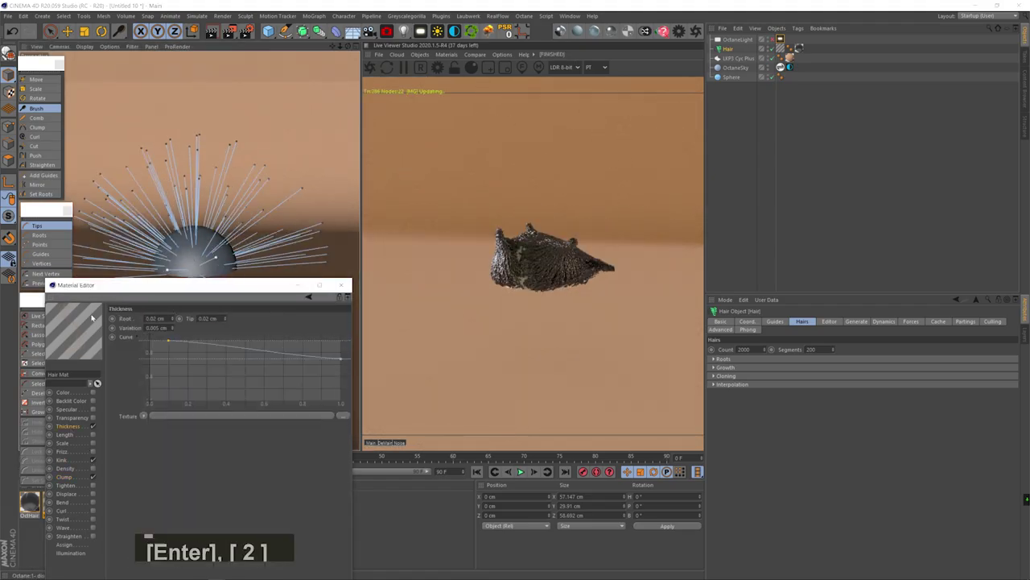
{"action": "key", "text": "3"}
{"action": "key", "text": "3"}
{"action": "mouse_move", "coordinate": [142, 202]}
{"action": "left_mouse_down"}
{"action": "mouse_move", "coordinate": [182, 251]}
{"action": "mouse_move", "coordinate": [181, 194]}
{"action": "left_mouse_up"}
{"action": "key", "text": "3"}
{"action": "left_click_drag", "start_coordinate": [271, 243], "coordinate": [262, 197]}
Step: Switch hair editing to Guides mode and set the Hair object's hair Count to 8000
{"action": "left_click", "coordinate": [41, 254]}
{"action": "key", "text": "2"}
{"action": "left_click_drag", "start_coordinate": [210, 242], "coordinate": [243, 237]}
{"action": "left_click_drag", "start_coordinate": [752, 349], "coordinate": [716, 349]}
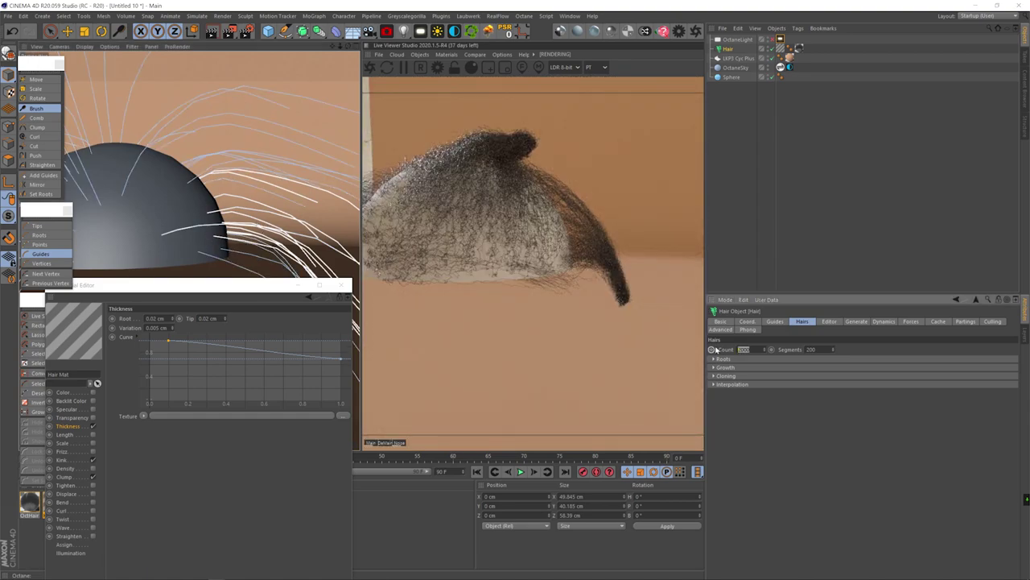
{"action": "type", "text": "8000"}
{"action": "key", "text": "Return"}
{"action": "key", "text": "3"}
{"action": "key", "text": "3"}
{"action": "mouse_move", "coordinate": [198, 181]}
{"action": "left_mouse_down"}
{"action": "mouse_move", "coordinate": [234, 222]}
{"action": "mouse_move", "coordinate": [213, 193]}
{"action": "left_mouse_up"}
{"action": "key", "text": "3"}
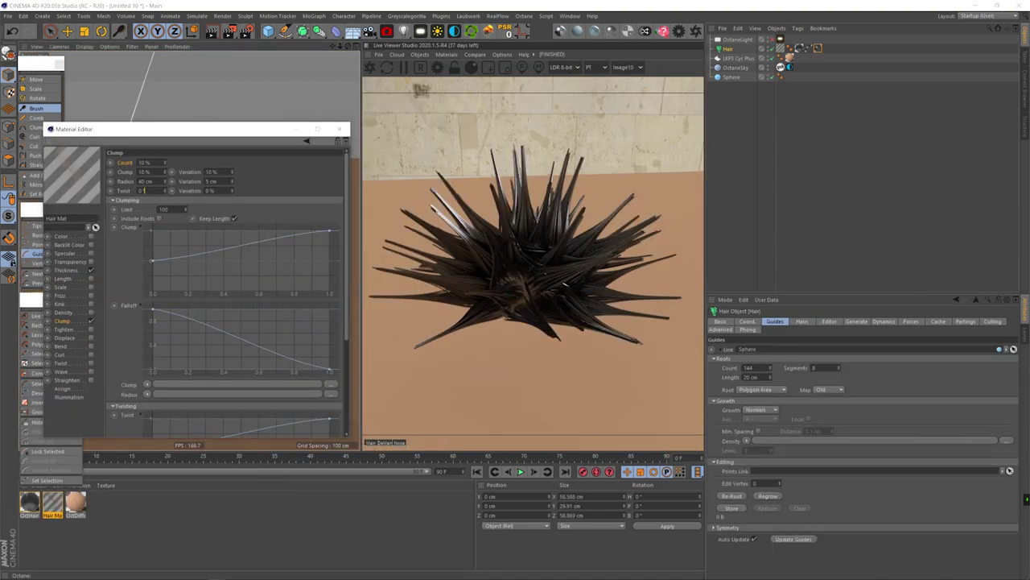
Step: Set the clump Twist to 1080° and view the twisted clumps from above
{"action": "type", "text": "1080"}
{"action": "key", "text": "Return"}
{"action": "left_click_drag", "start_coordinate": [228, 130], "coordinate": [220, 255]}
{"action": "key", "text": "3"}
{"action": "mouse_move", "coordinate": [200, 201]}
{"action": "left_mouse_down"}
{"action": "mouse_move", "coordinate": [188, 195]}
{"action": "mouse_move", "coordinate": [202, 227]}
{"action": "mouse_move", "coordinate": [198, 193]}
{"action": "left_mouse_up"}
{"action": "key", "text": "3"}
Step: Set the clump Radius to 80 cm, then reduce it to 10 cm
{"action": "left_click_drag", "start_coordinate": [146, 306], "coordinate": [99, 292]}
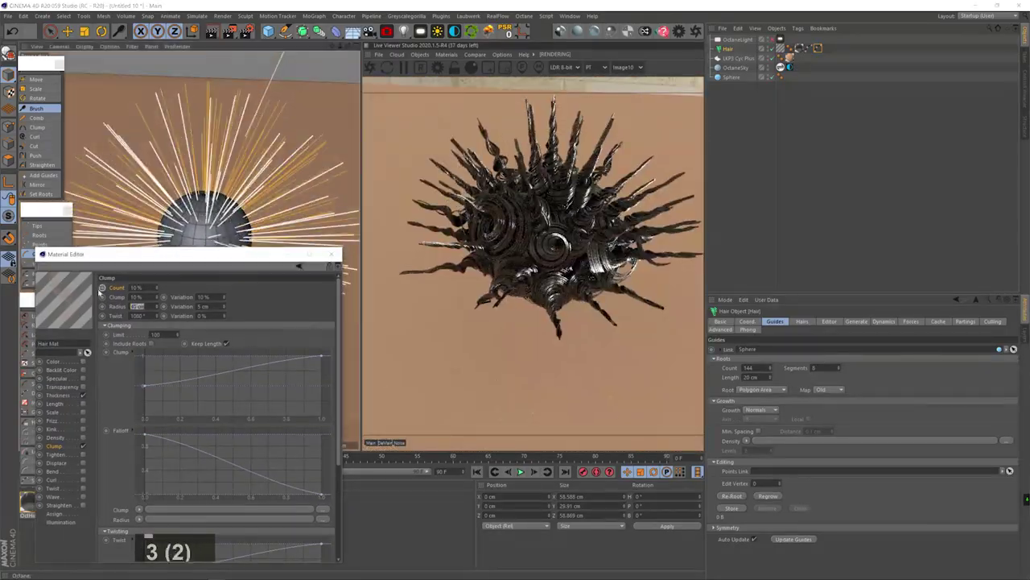
{"action": "type", "text": "80"}
{"action": "key", "text": "Return"}
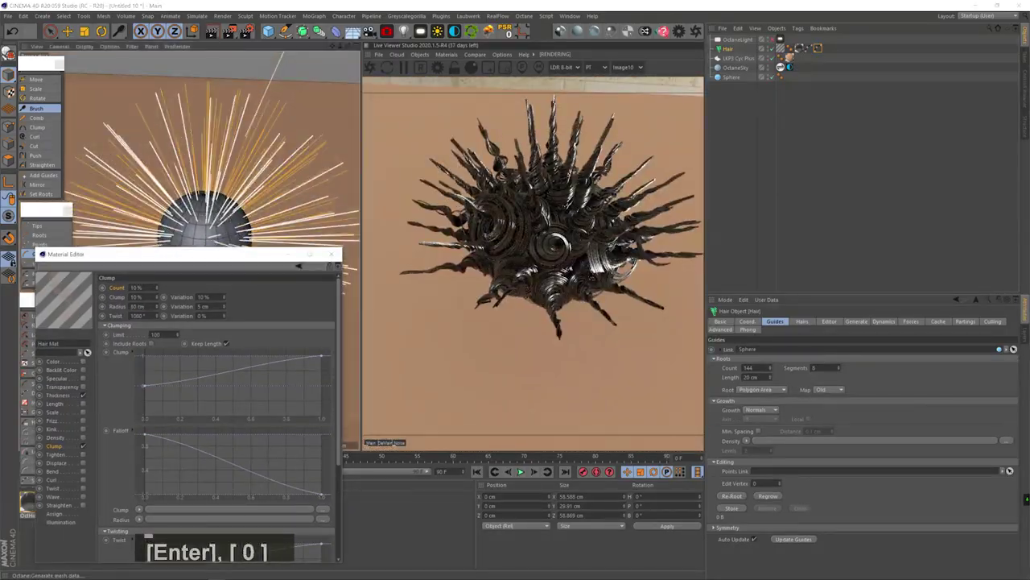
{"action": "type", "text": "10"}
{"action": "key", "text": "Return"}
Step: Set the clump Radius Variation to 0 cm
{"action": "key", "text": "3"}
{"action": "mouse_move", "coordinate": [197, 225]}
{"action": "left_mouse_down"}
{"action": "mouse_move", "coordinate": [211, 221]}
{"action": "mouse_move", "coordinate": [218, 200]}
{"action": "mouse_move", "coordinate": [207, 210]}
{"action": "left_mouse_up"}
{"action": "key", "text": "1"}
{"action": "left_click_drag", "start_coordinate": [197, 306], "coordinate": [223, 295]}
{"action": "type", "text": "0"}
{"action": "key", "text": "Return"}
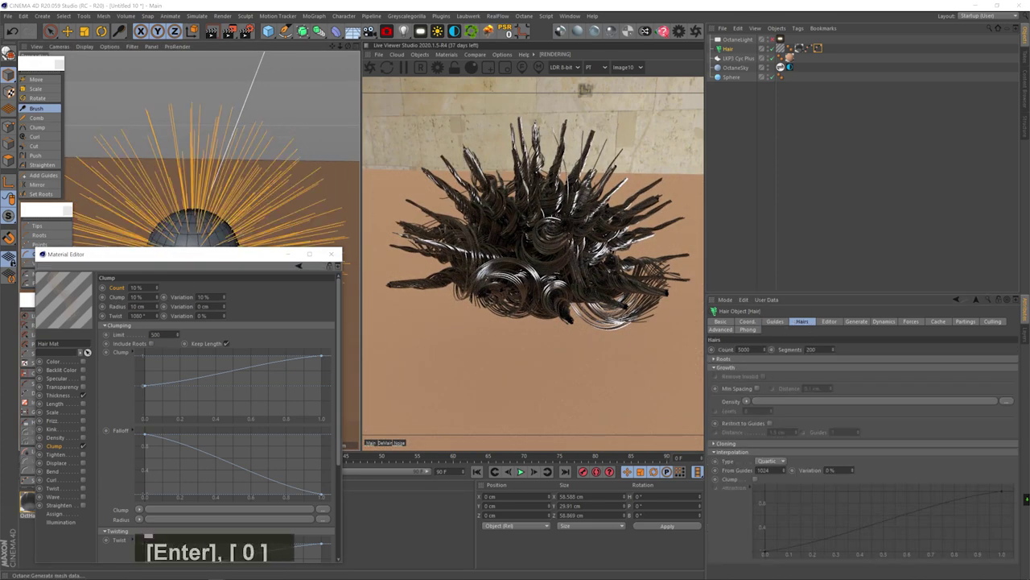
Step: Set Clump to 50%, Twist to 3240° and Radius to 60 cm
{"action": "type", "text": "60"}
{"action": "key", "text": "Return"}
{"action": "type", "text": "3250"}
{"action": "key", "text": "Return"}
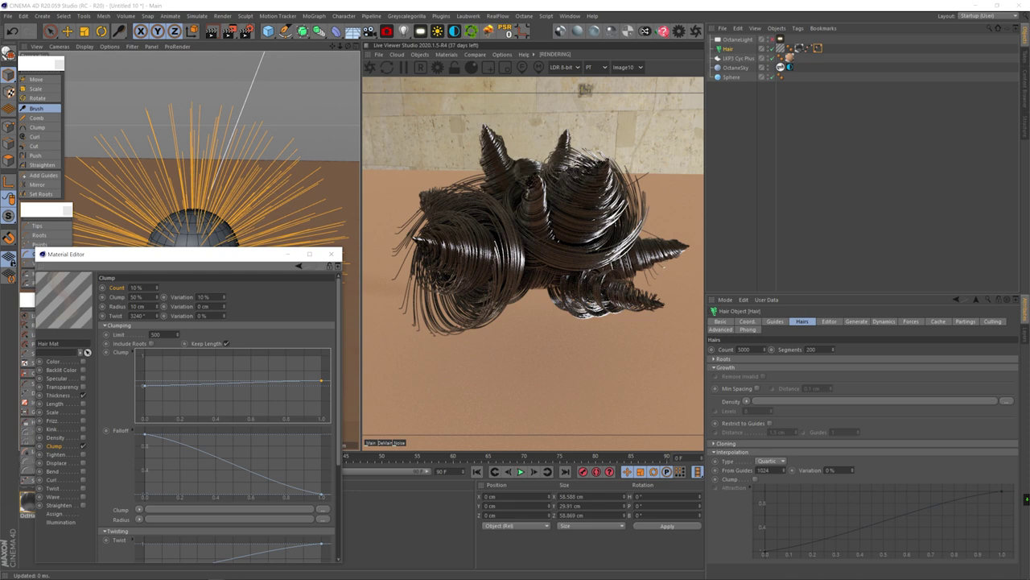
{"action": "type", "text": "60"}
{"action": "key", "text": "Return"}
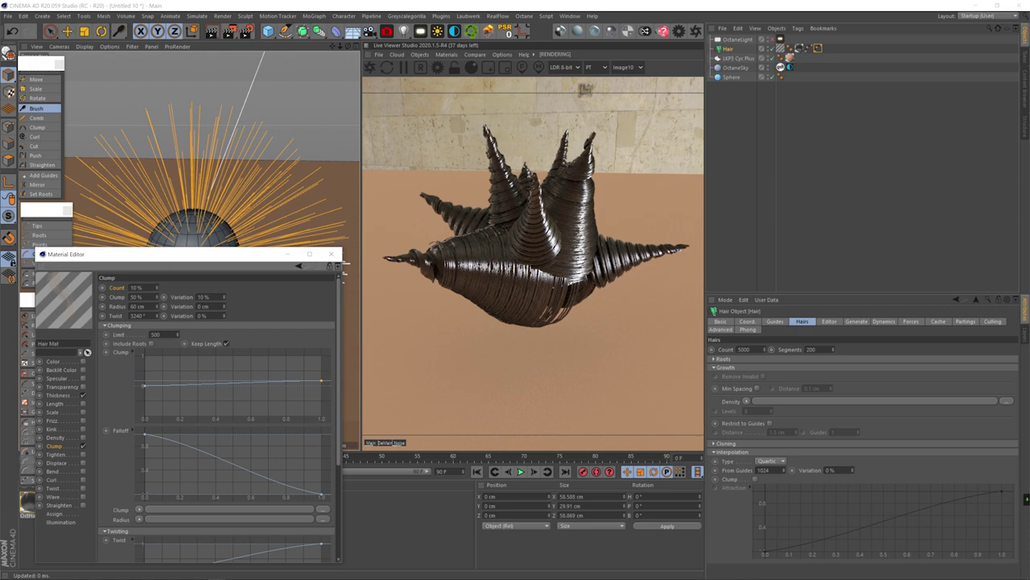
Step: Set the clump Count and Clump amount to 100% and the Radius to 20 cm
{"action": "type", "text": "100"}
{"action": "key", "text": "Return"}
{"action": "scroll", "coordinate": [181, 543], "scroll_direction": "down", "scroll_amount": 4}
{"action": "scroll", "coordinate": [181, 483], "scroll_direction": "up", "scroll_amount": 5}
{"action": "type", "text": "0"}
{"action": "key", "text": "Return"}
{"action": "left_click_drag", "start_coordinate": [190, 254], "coordinate": [185, 235]}
{"action": "double_click", "coordinate": [133, 286]}
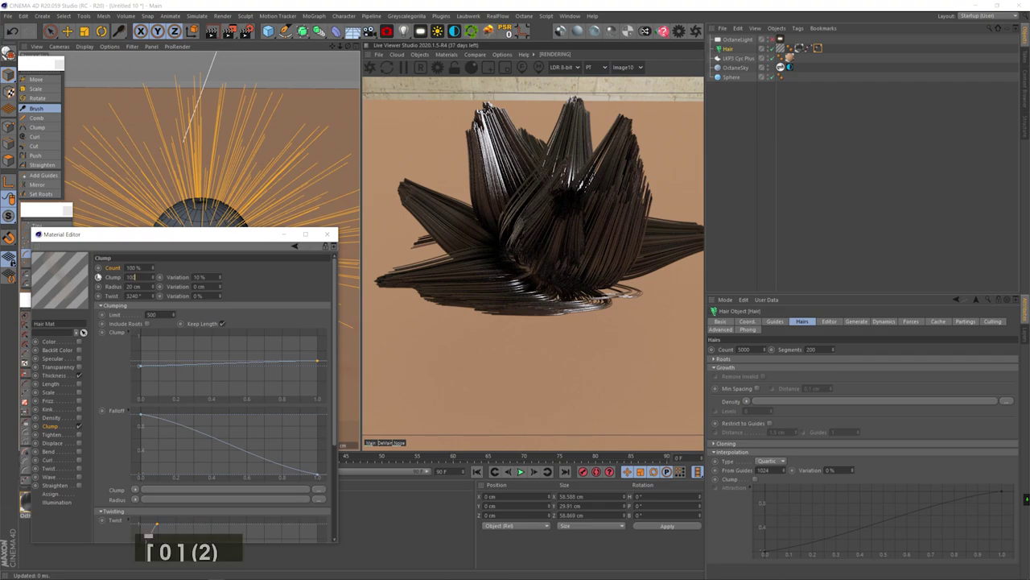
Step: Reshape the Twisting curves by moving their end points, and raise the Clump curve's end point to the maximum
{"action": "scroll", "coordinate": [236, 382], "scroll_direction": "down", "scroll_amount": 5}
{"action": "left_click_drag", "start_coordinate": [318, 383], "coordinate": [157, 383]}
{"action": "left_click_drag", "start_coordinate": [141, 462], "coordinate": [285, 462]}
{"action": "left_click_drag", "start_coordinate": [140, 413], "coordinate": [140, 382]}
{"action": "scroll", "coordinate": [237, 381], "scroll_direction": "up", "scroll_amount": 5}
{"action": "scroll", "coordinate": [159, 363], "scroll_direction": "down", "scroll_amount": 5}
{"action": "scroll", "coordinate": [159, 363], "scroll_direction": "up", "scroll_amount": 5}
{"action": "left_click_drag", "start_coordinate": [317, 366], "coordinate": [316, 336]}
Step: Enter 10 in the clump settings and move the Twist curve's peak to the far end of its graph
{"action": "type", "text": "10"}
{"action": "key", "text": "Return"}
{"action": "left_click_drag", "start_coordinate": [185, 234], "coordinate": [184, 257]}
{"action": "left_click_drag", "start_coordinate": [201, 161], "coordinate": [201, 104], "text": "alt"}
{"action": "scroll", "coordinate": [233, 403], "scroll_direction": "down", "scroll_amount": 5}
{"action": "left_click_drag", "start_coordinate": [140, 406], "coordinate": [316, 406]}
{"action": "scroll", "coordinate": [233, 403], "scroll_direction": "up", "scroll_amount": 5}
{"action": "scroll", "coordinate": [233, 402], "scroll_direction": "down", "scroll_amount": 5}
{"action": "mouse_move", "coordinate": [316, 545]}
{"action": "left_mouse_down"}
{"action": "mouse_move", "coordinate": [174, 545]}
{"action": "mouse_move", "coordinate": [316, 545]}
{"action": "left_mouse_up"}
{"action": "mouse_move", "coordinate": [201, 120]}
{"action": "left_mouse_down"}
{"action": "mouse_move", "coordinate": [202, 173]}
{"action": "mouse_move", "coordinate": [201, 113]}
{"action": "left_mouse_up"}
Step: Set the Hair object's guide Count to 5 and regrow the guides
{"action": "double_click", "coordinate": [763, 471]}
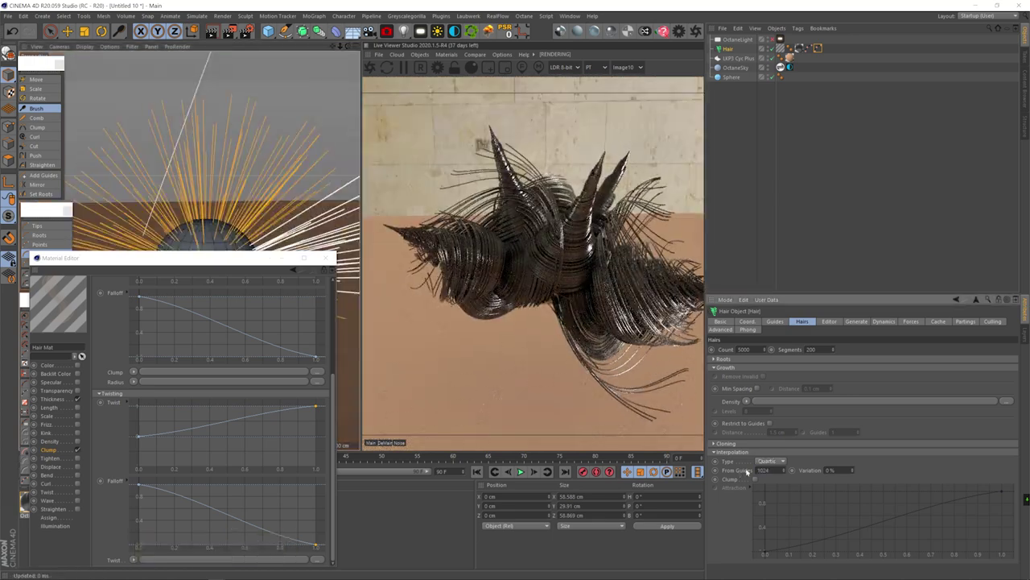
{"action": "left_click", "coordinate": [775, 321]}
{"action": "double_click", "coordinate": [754, 368]}
{"action": "type", "text": "5"}
{"action": "key", "text": "Return"}
{"action": "left_click", "coordinate": [768, 496]}
{"action": "left_click_drag", "start_coordinate": [235, 258], "coordinate": [235, 303]}
Step: Set the guide Count to 50 and regrow the hair guides
{"action": "double_click", "coordinate": [753, 368]}
{"action": "type", "text": "50"}
{"action": "left_click", "coordinate": [770, 496]}
Step: Select all hair guides and bend them over the sphere using the Brush tool with a Radius of 100
{"action": "key", "text": "ctrl+a"}
{"action": "left_click", "coordinate": [37, 118]}
{"action": "type", "text": "100"}
{"action": "left_click", "coordinate": [36, 108]}
{"action": "mouse_move", "coordinate": [213, 241]}
{"action": "left_mouse_down"}
{"action": "mouse_move", "coordinate": [214, 193]}
{"action": "mouse_move", "coordinate": [297, 234]}
{"action": "mouse_move", "coordinate": [228, 203]}
{"action": "mouse_move", "coordinate": [187, 215]}
{"action": "mouse_move", "coordinate": [211, 230]}
{"action": "left_mouse_up"}
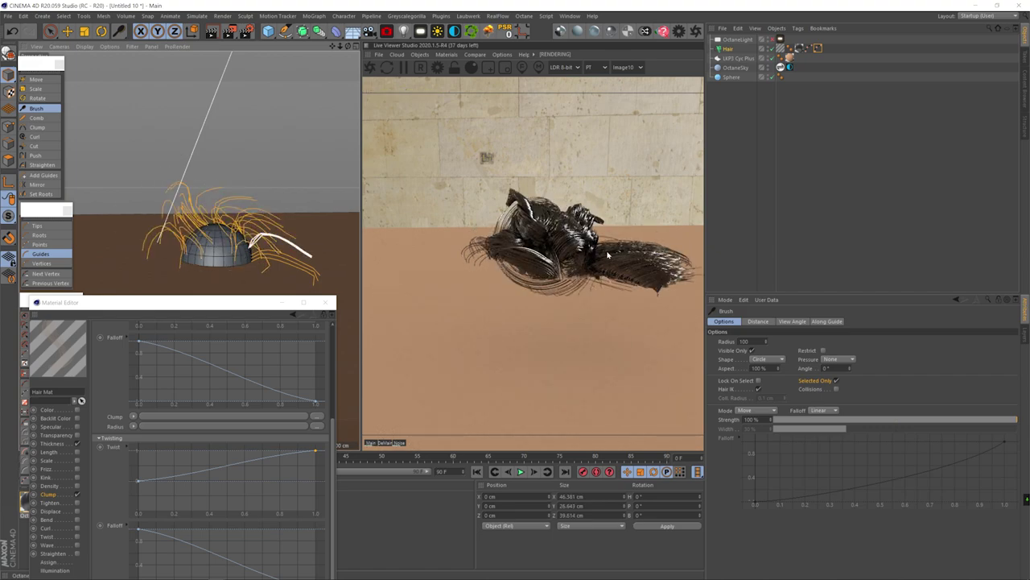
Step: Select the Hair object and set its guide Count to 6
{"action": "left_click", "coordinate": [727, 48]}
{"action": "double_click", "coordinate": [752, 368]}
{"action": "type", "text": "6"}
{"action": "key", "text": "Return"}
{"action": "left_click_drag", "start_coordinate": [217, 230], "coordinate": [250, 221]}
Step: Lower the start point of the Twisting Falloff curve and toggle the Hair Mat's Kink channel
{"action": "left_click_drag", "start_coordinate": [258, 303], "coordinate": [228, 208]}
{"action": "left_click_drag", "start_coordinate": [107, 486], "coordinate": [108, 486]}
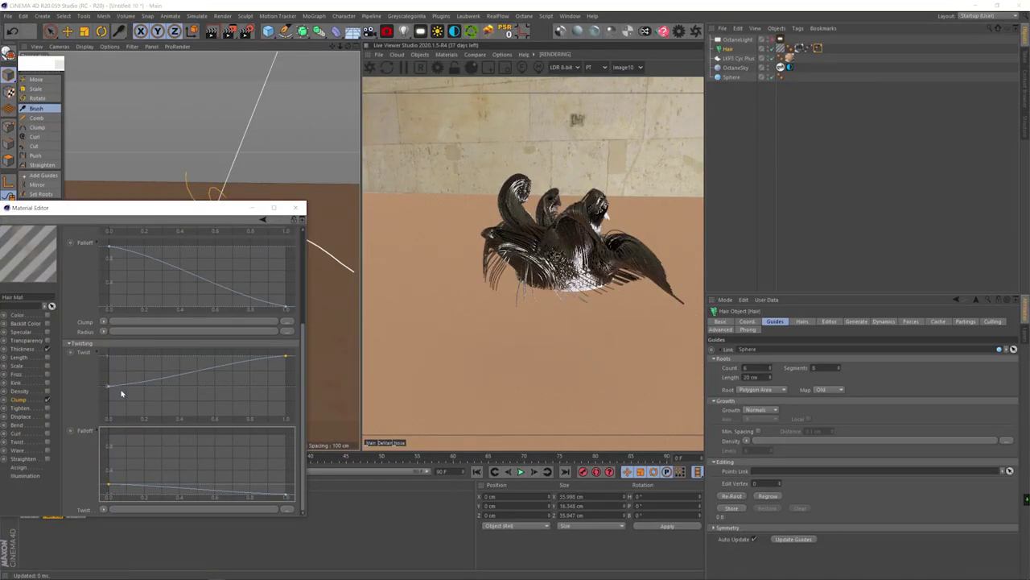
{"action": "left_click", "coordinate": [46, 383]}
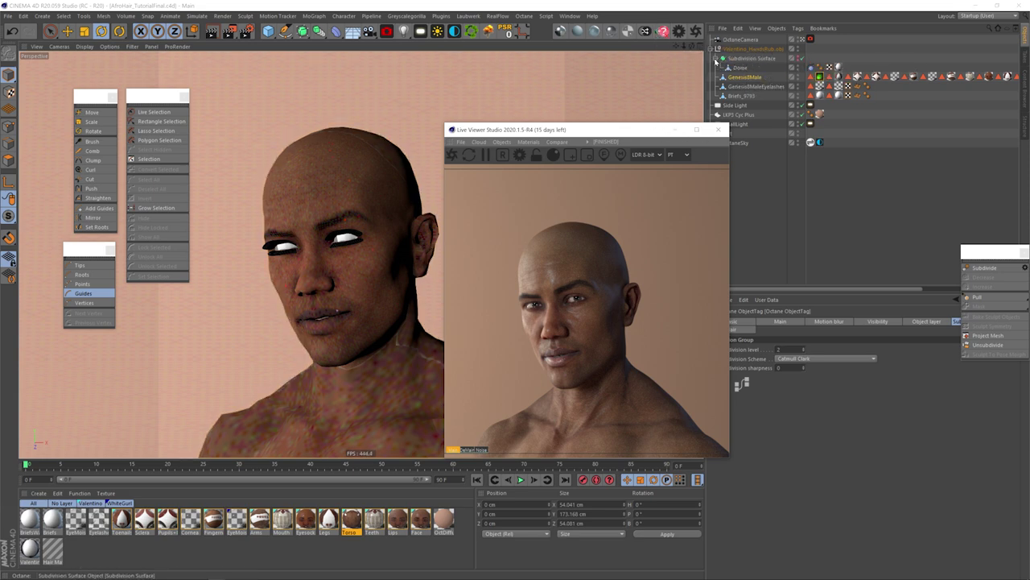
Step: In the AfroHair_TutorialFinal scene, collapse the Subdivision Surface hierarchy and close the Live Viewer
{"action": "left_click", "coordinate": [716, 59]}
{"action": "left_click", "coordinate": [487, 156]}
{"action": "left_click", "coordinate": [719, 131]}
{"action": "key", "text": "ctrl+z"}
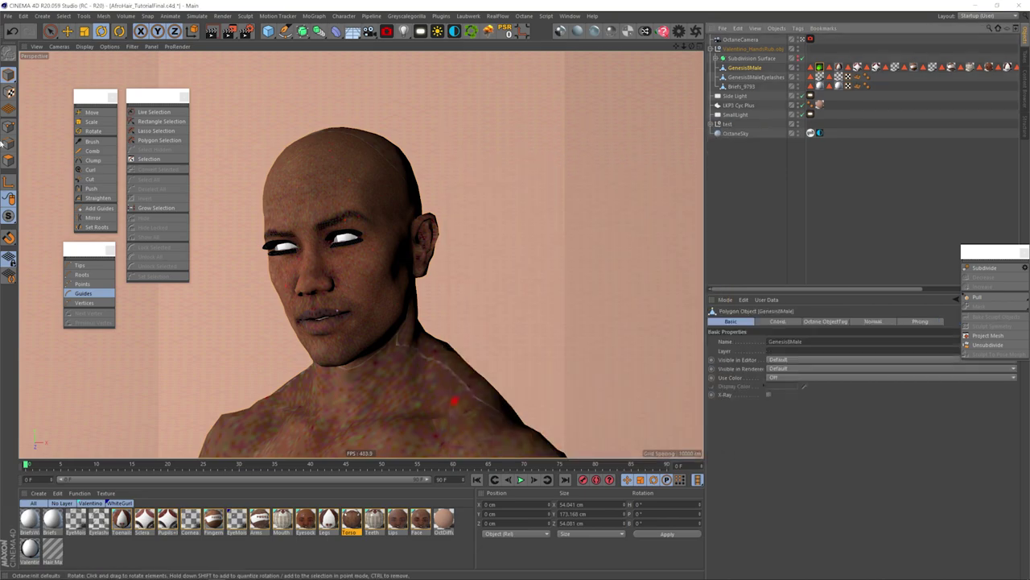
Step: Leave the OctaneCamera view and orbit around the head to show the scalp polygons of the Genesis8Male object
{"action": "left_click", "coordinate": [802, 40]}
{"action": "key", "text": "3"}
{"action": "left_click_drag", "start_coordinate": [360, 172], "coordinate": [136, 221]}
{"action": "key", "text": "2"}
{"action": "key", "text": "3"}
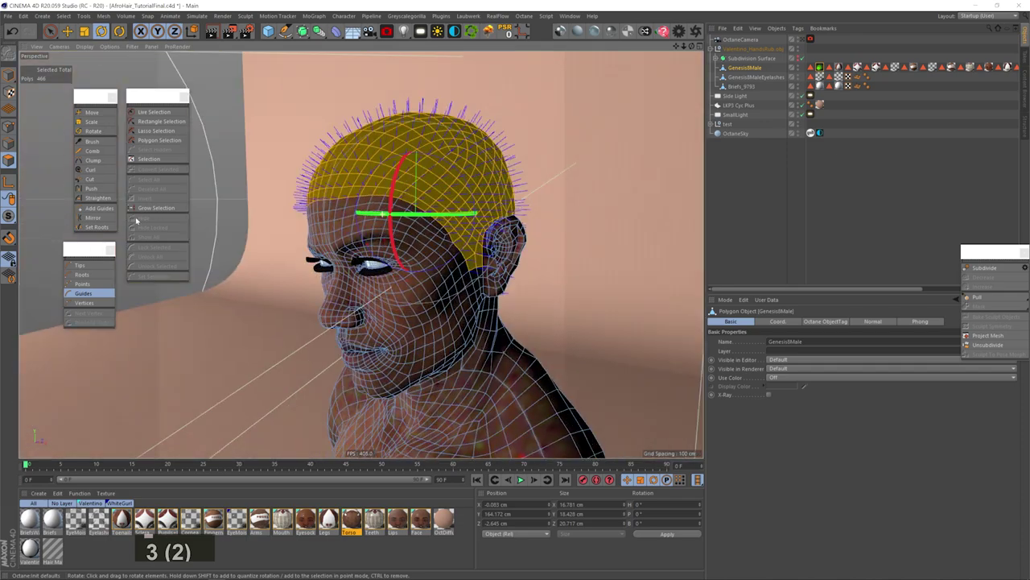
Step: Add the missing scalp polygons at the back and side of the GenesisMale head to the selection with Live Selection
{"action": "key", "text": "2"}
{"action": "left_click_drag", "start_coordinate": [418, 245], "coordinate": [384, 242]}
{"action": "key", "text": "3"}
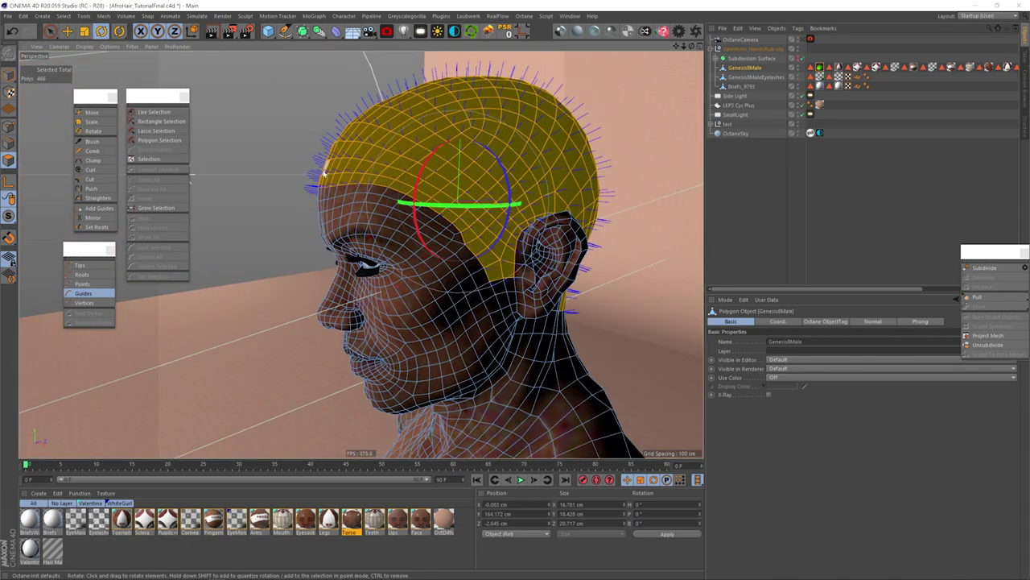
{"action": "mouse_move", "coordinate": [369, 178]}
{"action": "left_mouse_down"}
{"action": "mouse_move", "coordinate": [520, 170]}
{"action": "mouse_move", "coordinate": [377, 178]}
{"action": "left_mouse_up"}
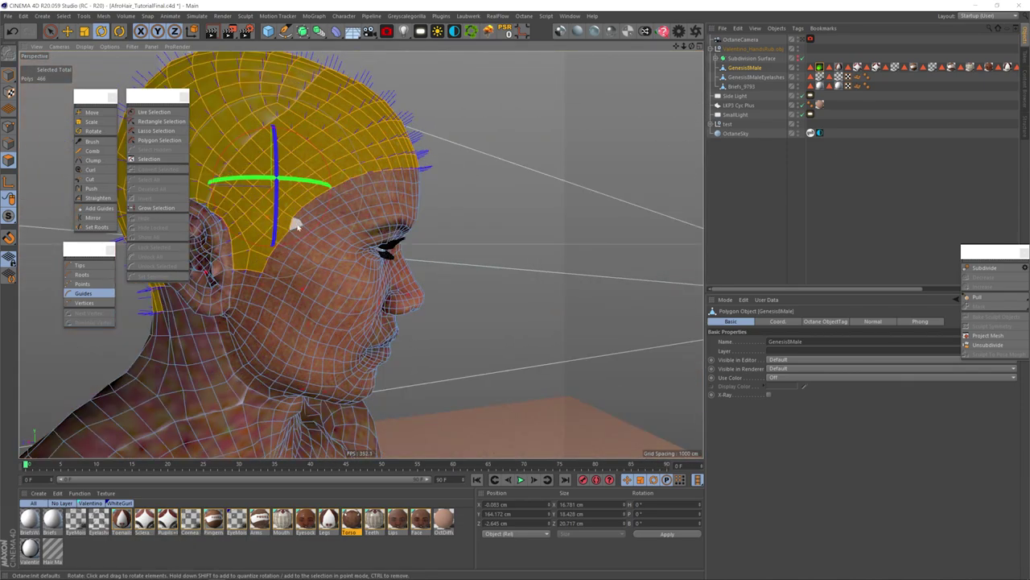
{"action": "mouse_move", "coordinate": [409, 175]}
{"action": "left_mouse_down"}
{"action": "mouse_move", "coordinate": [305, 200]}
{"action": "mouse_move", "coordinate": [477, 181]}
{"action": "left_mouse_up"}
{"action": "left_click", "coordinate": [93, 142]}
{"action": "left_click", "coordinate": [51, 32]}
{"action": "mouse_move", "coordinate": [477, 181]}
{"action": "left_mouse_down"}
{"action": "mouse_move", "coordinate": [467, 168]}
{"action": "mouse_move", "coordinate": [483, 179]}
{"action": "left_mouse_up"}
{"action": "mouse_move", "coordinate": [486, 180]}
{"action": "left_mouse_down", "text": "shift"}
{"action": "mouse_move", "coordinate": [578, 170]}
{"action": "mouse_move", "coordinate": [512, 157]}
{"action": "mouse_move", "coordinate": [444, 171]}
{"action": "mouse_move", "coordinate": [557, 200]}
{"action": "mouse_move", "coordinate": [688, 191]}
{"action": "left_mouse_up", "text": "shift"}
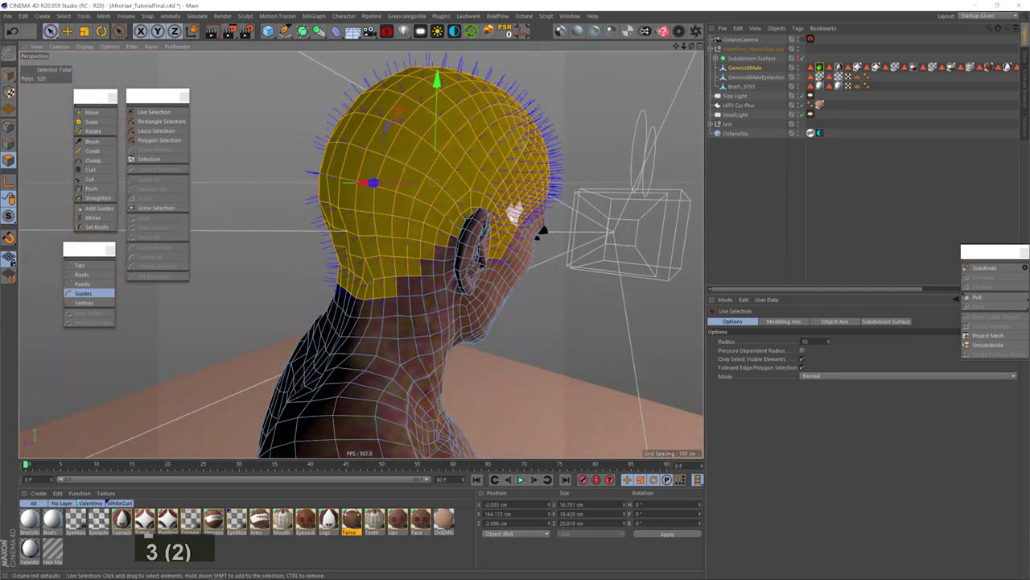
Step: Split the selected scalp polygons of the GenesisMale body into a separate object
{"action": "left_click_drag", "start_coordinate": [365, 202], "coordinate": [514, 162]}
{"action": "key", "text": "u"}
{"action": "key", "text": "p"}
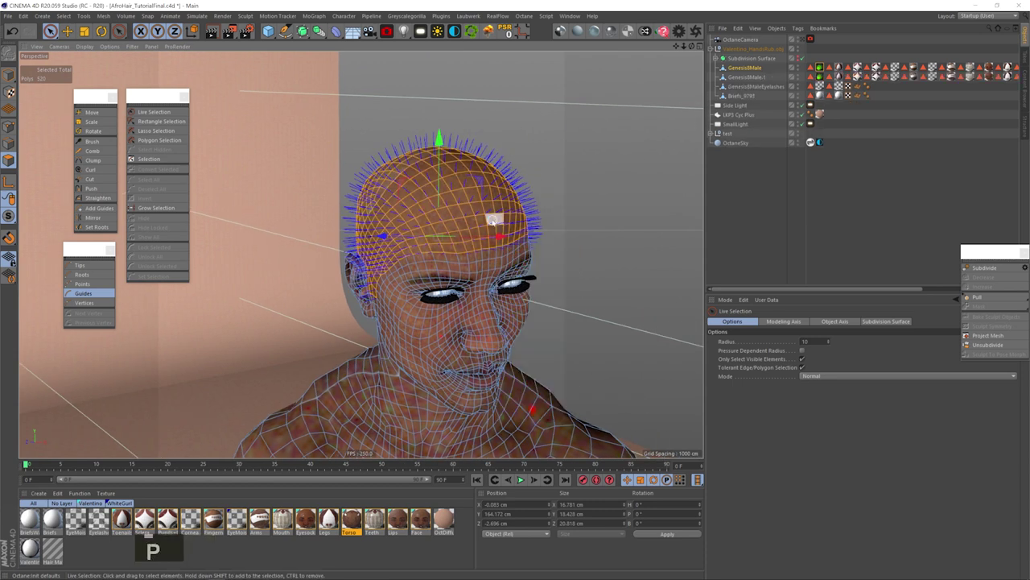
{"action": "left_click", "coordinate": [750, 68]}
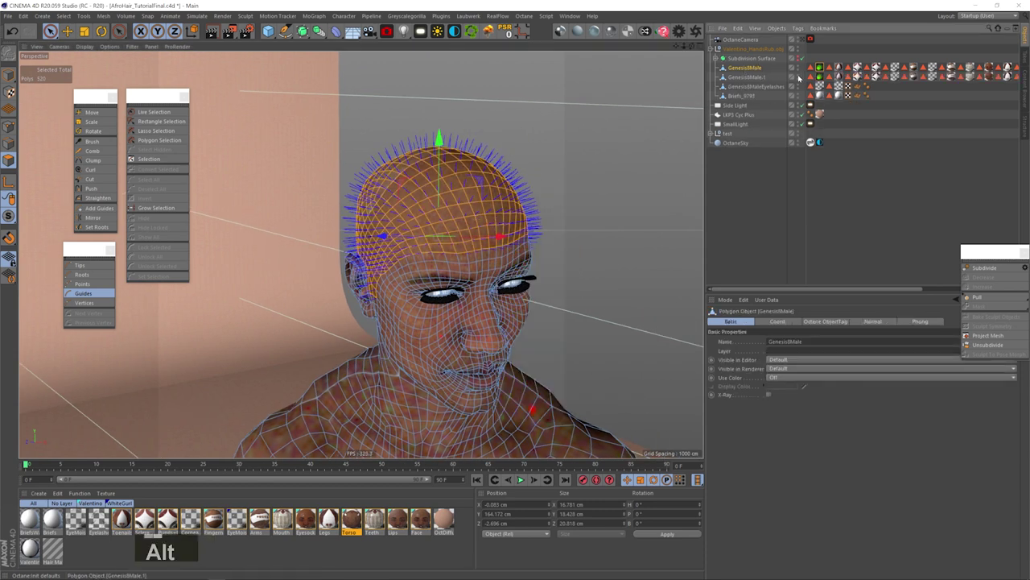
Step: Toggle the visibility of the original body and the split copy to inspect the scalp piece alone
{"action": "double_click", "coordinate": [798, 77], "text": "alt"}
{"action": "left_click", "coordinate": [747, 76]}
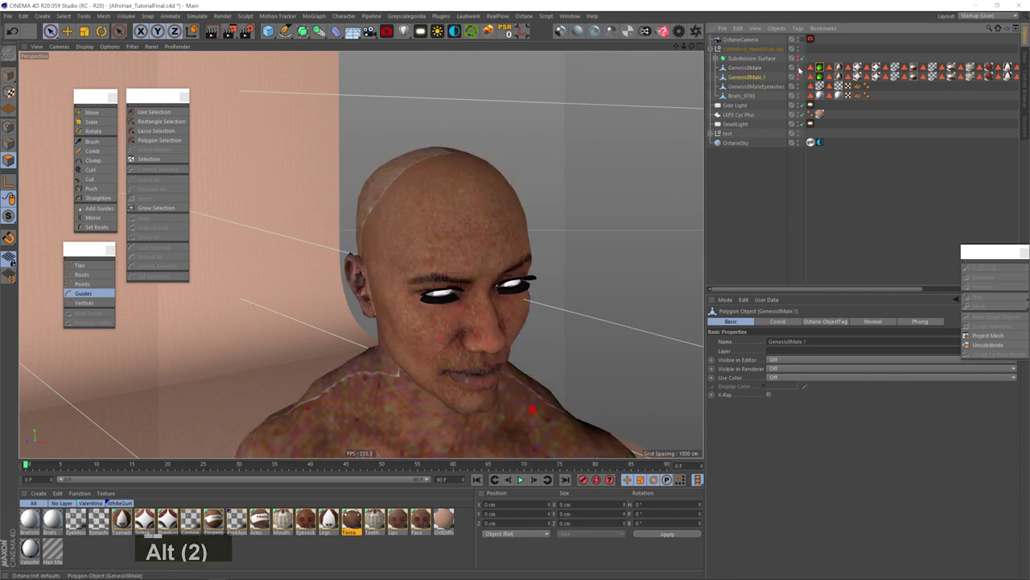
{"action": "left_click", "coordinate": [799, 68], "text": "alt"}
{"action": "left_click", "coordinate": [799, 78], "text": "alt"}
{"action": "mouse_move", "coordinate": [459, 195]}
{"action": "left_mouse_down"}
{"action": "mouse_move", "coordinate": [478, 188]}
{"action": "mouse_move", "coordinate": [450, 203]}
{"action": "left_mouse_up"}
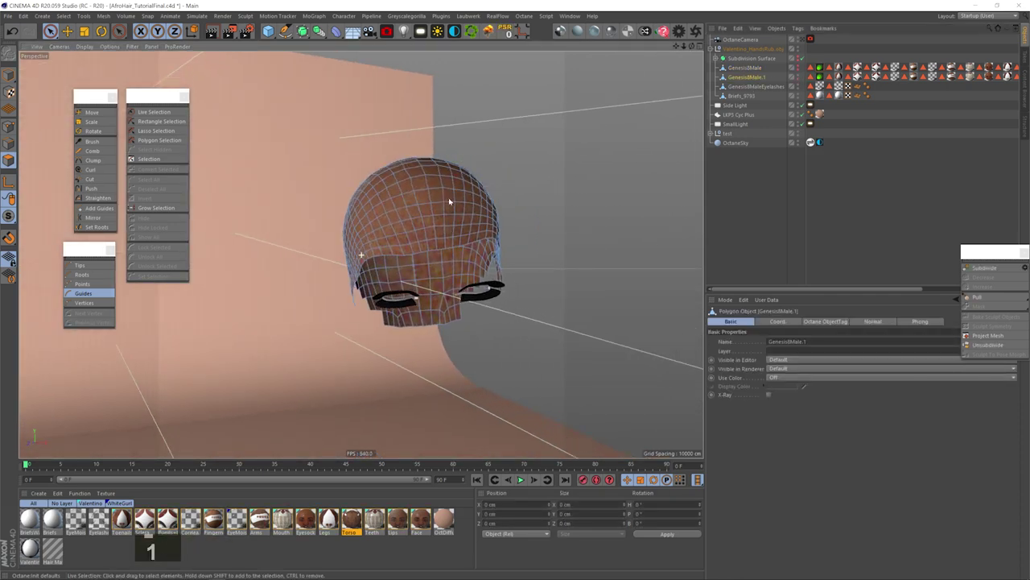
Step: Delete the inherited material and selection tags from the split scalp object
{"action": "left_click", "coordinate": [812, 77]}
{"action": "left_click_drag", "start_coordinate": [862, 289], "coordinate": [966, 289]}
{"action": "left_click", "coordinate": [985, 77], "text": "shift"}
{"action": "key", "text": "Delete"}
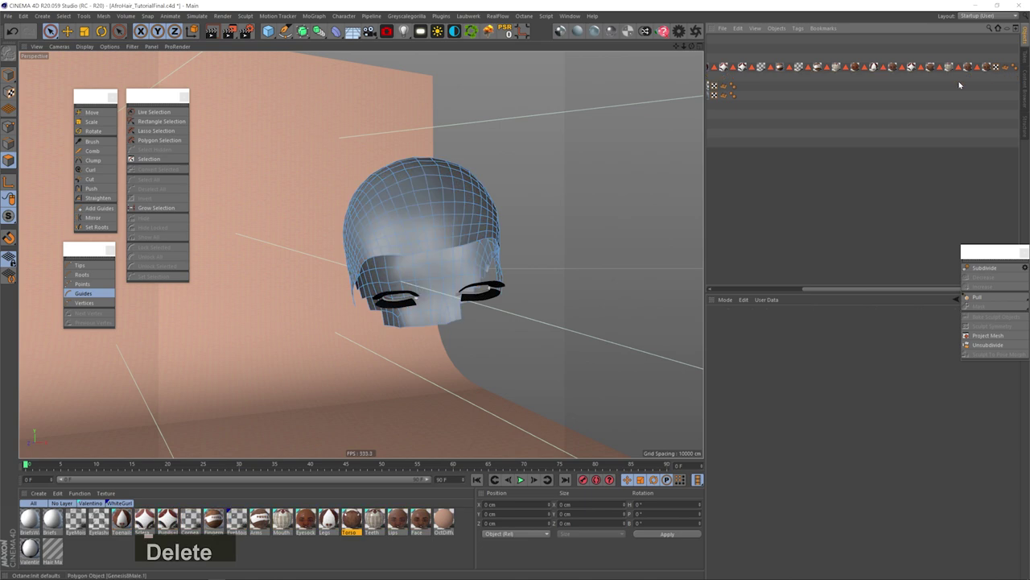
Step: Rename the split scalp object as Dome
{"action": "left_click_drag", "start_coordinate": [870, 289], "coordinate": [725, 273]}
{"action": "left_click", "coordinate": [811, 78]}
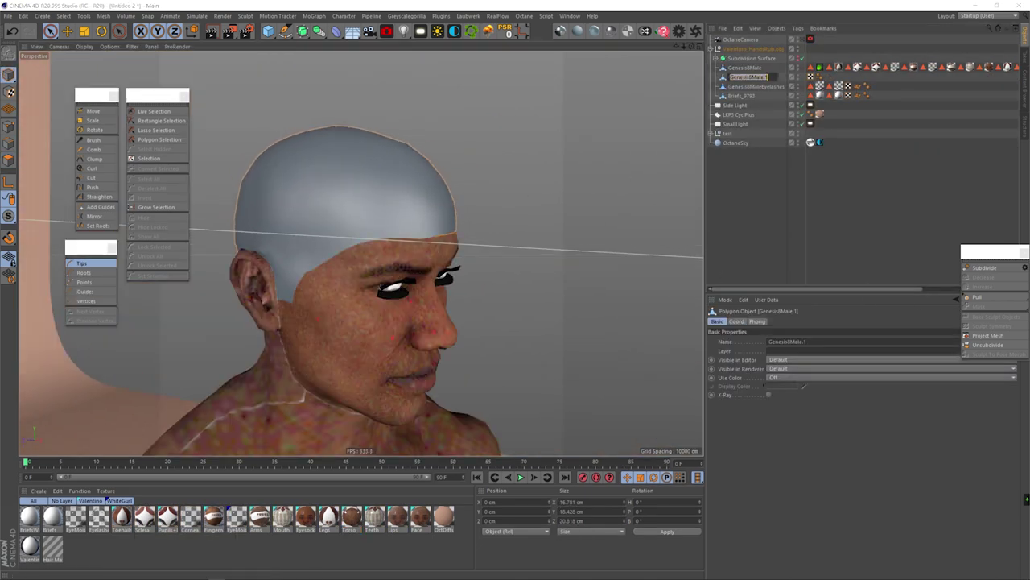
{"action": "left_click_drag", "start_coordinate": [365, 245], "coordinate": [331, 243]}
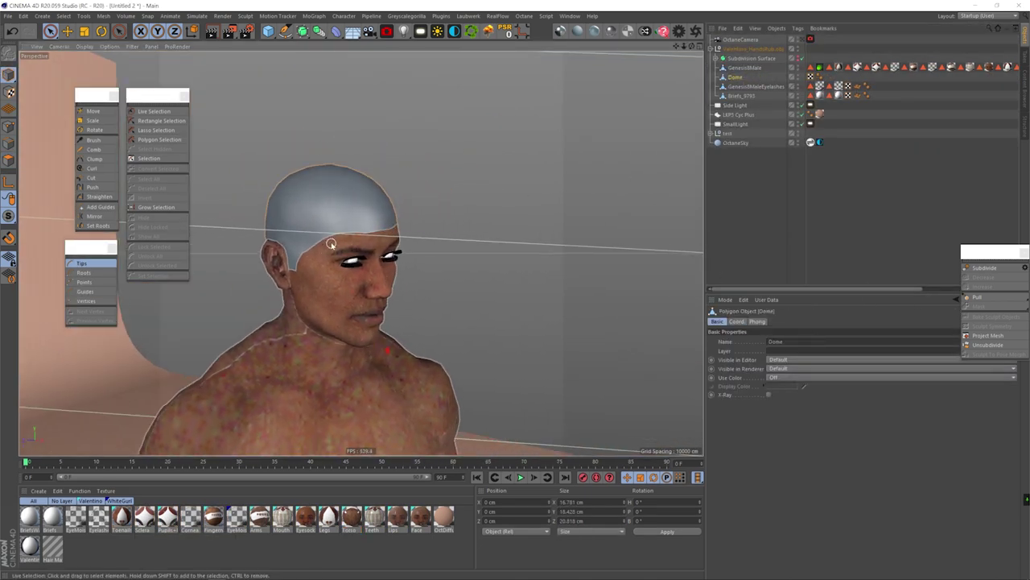
Step: In the BP - 3D Paint layout, set up only the Dome for painting with Optimal Cubic Mapping and a 1024 x 1024 Color texture
{"action": "left_click", "coordinate": [982, 16]}
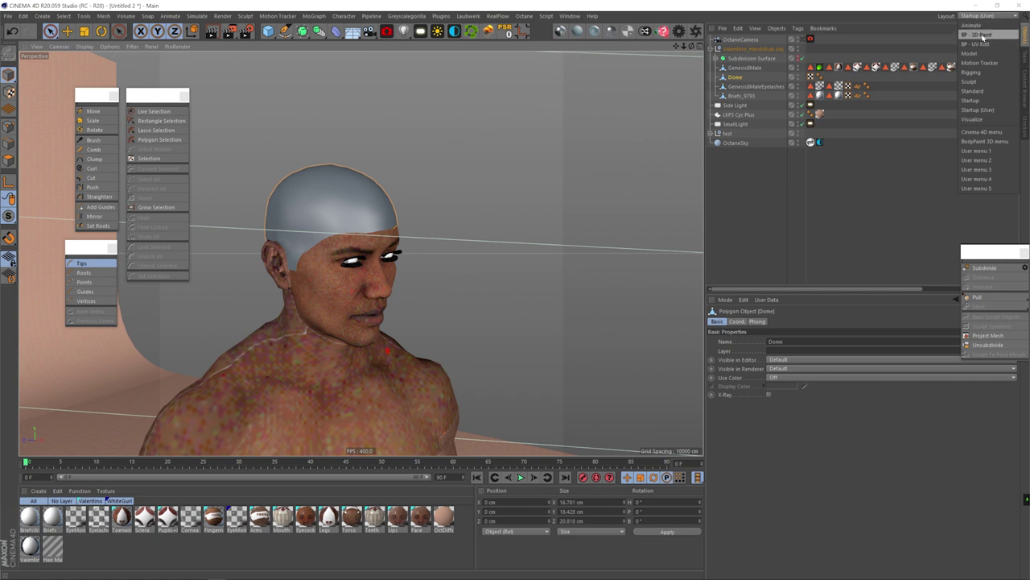
{"action": "left_click", "coordinate": [982, 36]}
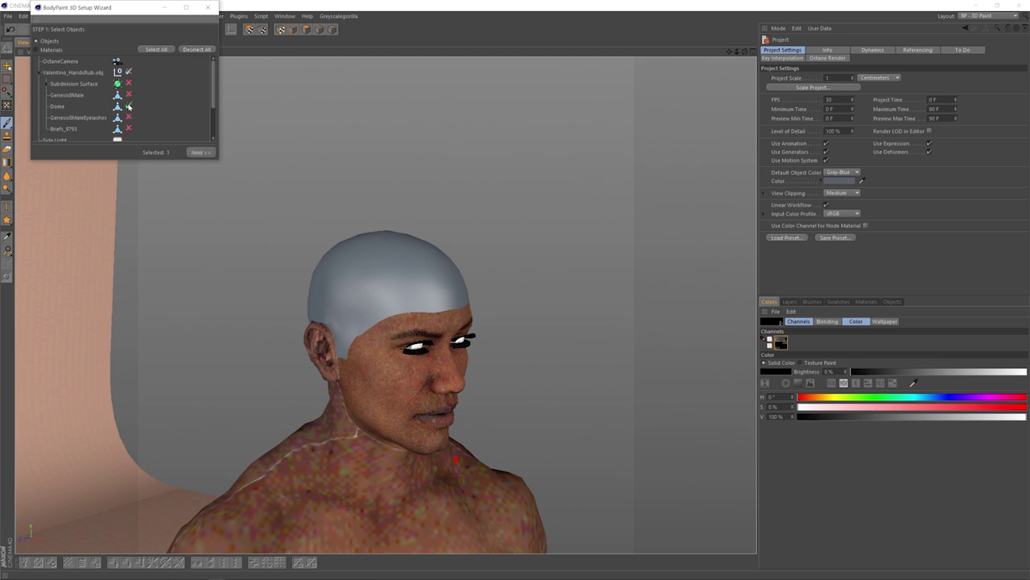
{"action": "left_click", "coordinate": [208, 155]}
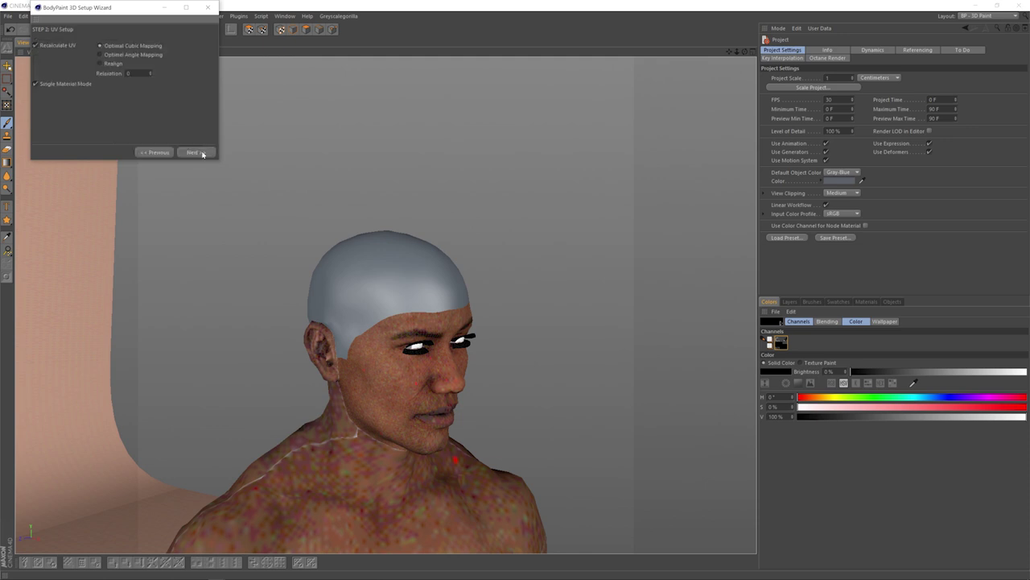
{"action": "left_click", "coordinate": [201, 153]}
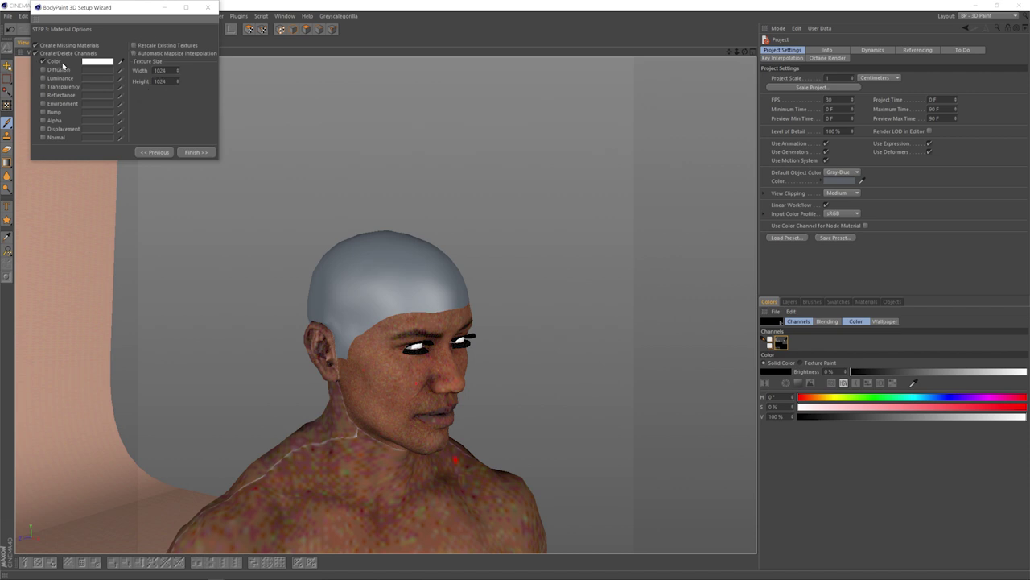
{"action": "left_click", "coordinate": [196, 152]}
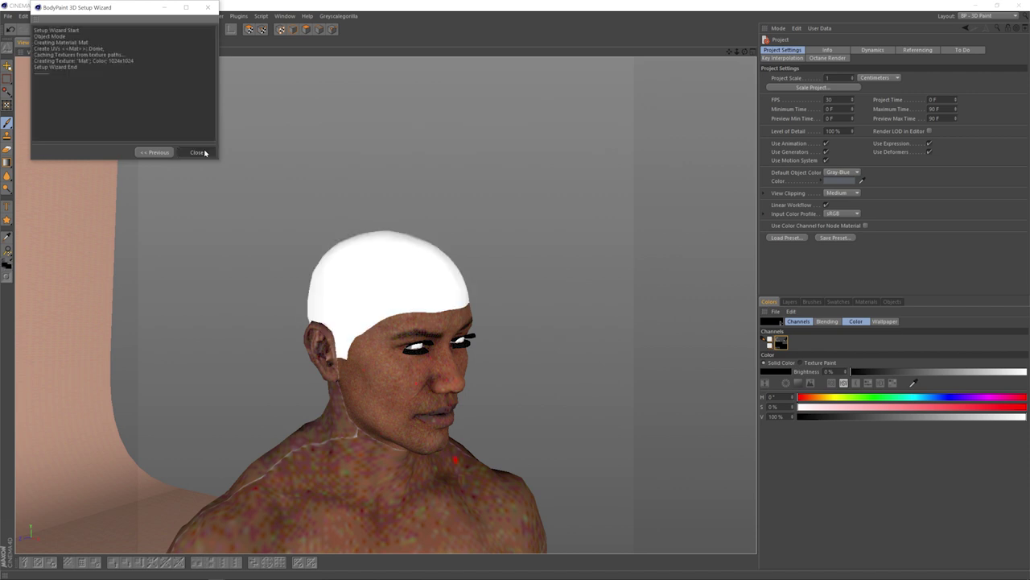
{"action": "left_click", "coordinate": [203, 152]}
{"action": "key", "text": "3"}
{"action": "left_click_drag", "start_coordinate": [435, 249], "coordinate": [415, 288]}
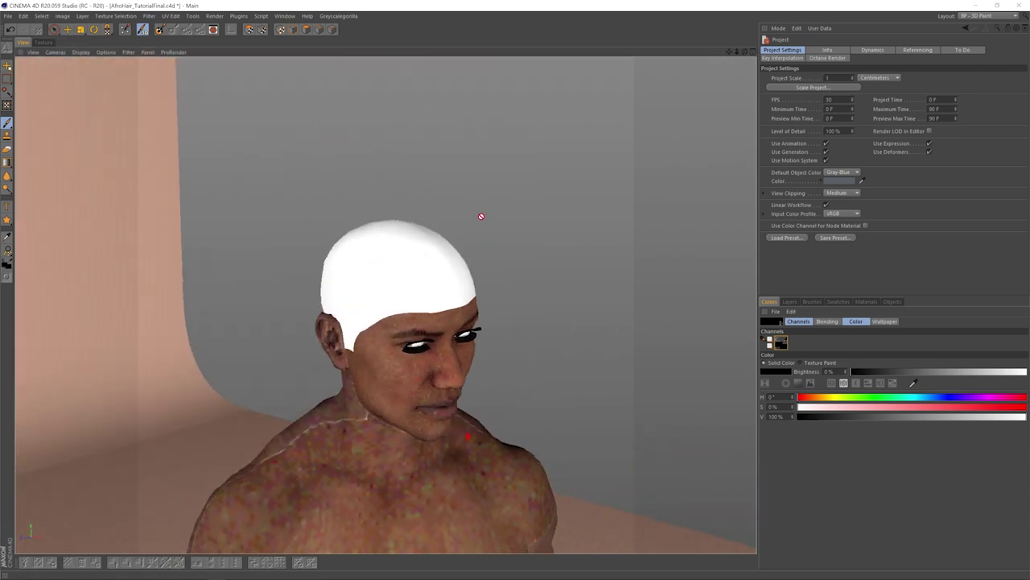
Step: Switch to the BP - UV Edit layout and enlarge the Dome's UV mesh in the texture view
{"action": "left_click", "coordinate": [991, 16]}
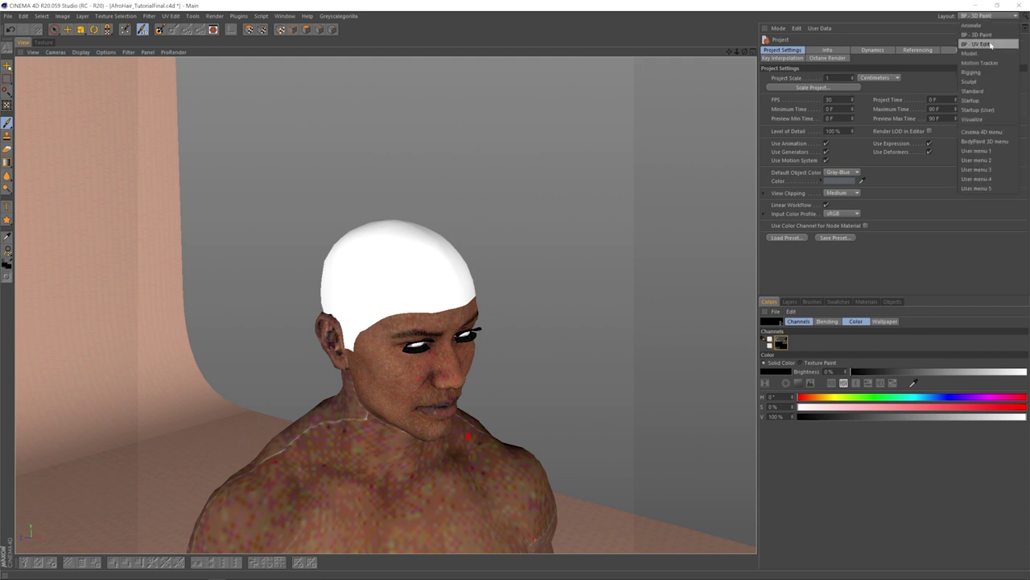
{"action": "left_click", "coordinate": [991, 44]}
{"action": "scroll", "coordinate": [770, 204], "scroll_direction": "up", "scroll_amount": 2}
{"action": "key", "text": "1"}
{"action": "left_click_drag", "start_coordinate": [536, 279], "coordinate": [647, 256]}
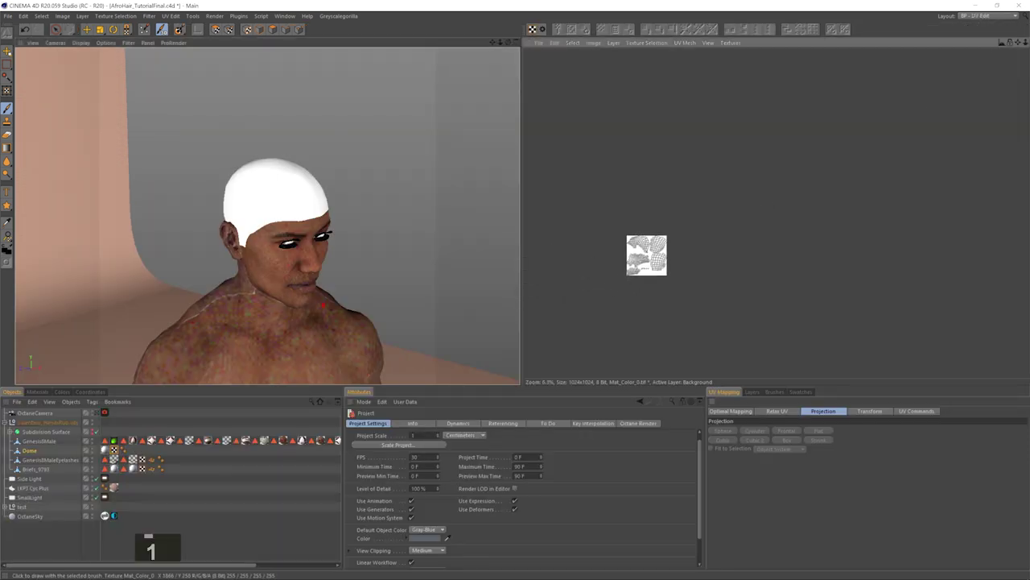
{"action": "scroll", "coordinate": [625, 270], "scroll_direction": "up", "scroll_amount": 4}
{"action": "scroll", "coordinate": [714, 227], "scroll_direction": "up", "scroll_amount": 1}
{"action": "scroll", "coordinate": [700, 250], "scroll_direction": "up", "scroll_amount": 2}
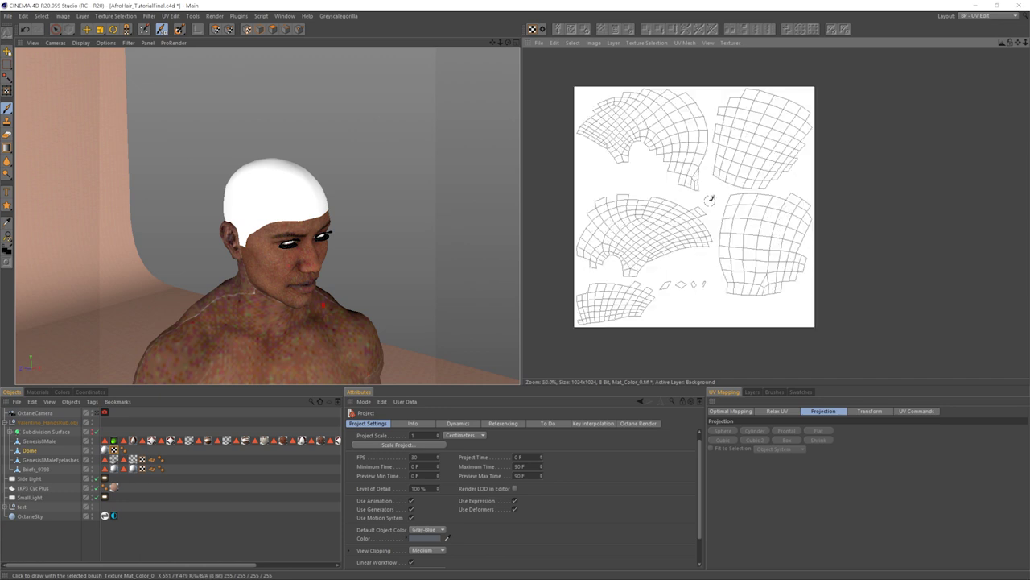
Step: Select the Dome's centre edge path up the back of the head from the nape with Path Selection
{"action": "left_click", "coordinate": [286, 29]}
{"action": "key", "text": "3"}
{"action": "left_click_drag", "start_coordinate": [274, 185], "coordinate": [273, 225]}
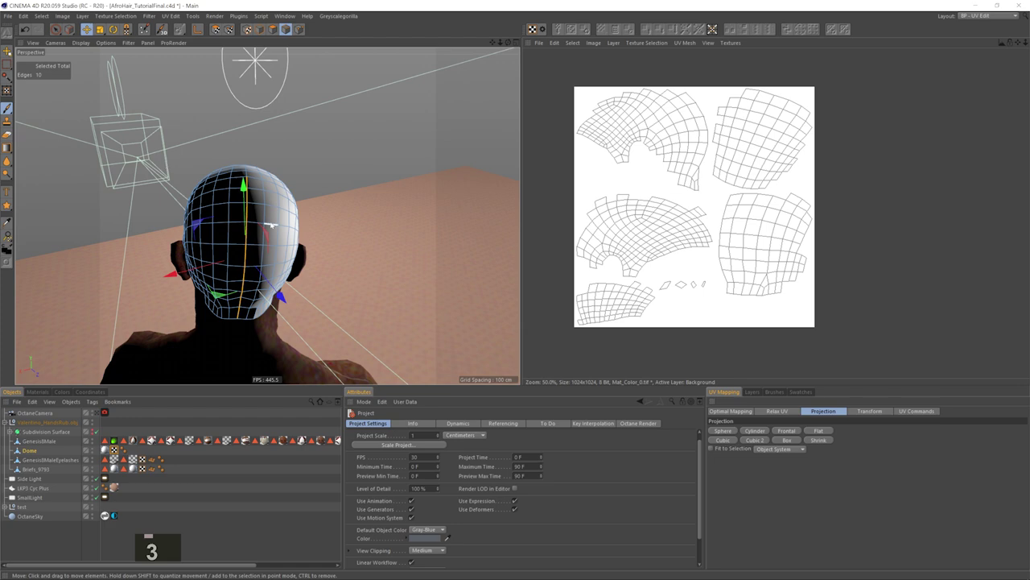
{"action": "left_click", "coordinate": [379, 266]}
{"action": "key", "text": "u"}
{"action": "key", "text": "m"}
{"action": "key", "text": "1"}
{"action": "left_click_drag", "start_coordinate": [242, 316], "coordinate": [238, 272]}
{"action": "key", "text": "3"}
{"action": "left_click_drag", "start_coordinate": [237, 219], "coordinate": [248, 160]}
{"action": "key", "text": "3"}
{"action": "left_click_drag", "start_coordinate": [247, 160], "coordinate": [110, 206]}
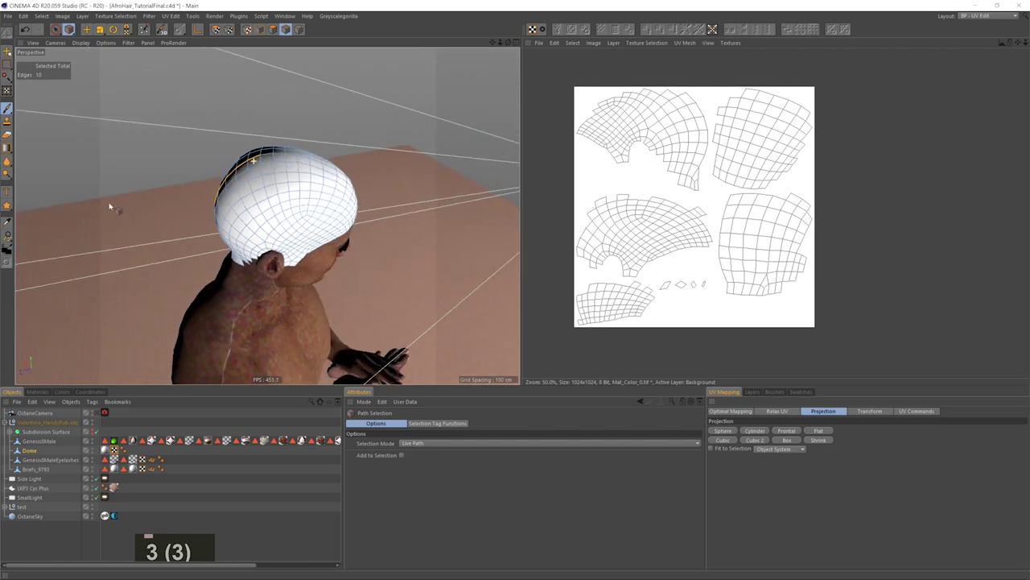
Step: Apply the Shrink projection to the Dome's UVs and relax them with ABF, cutting at the selected edges
{"action": "left_click", "coordinate": [818, 441]}
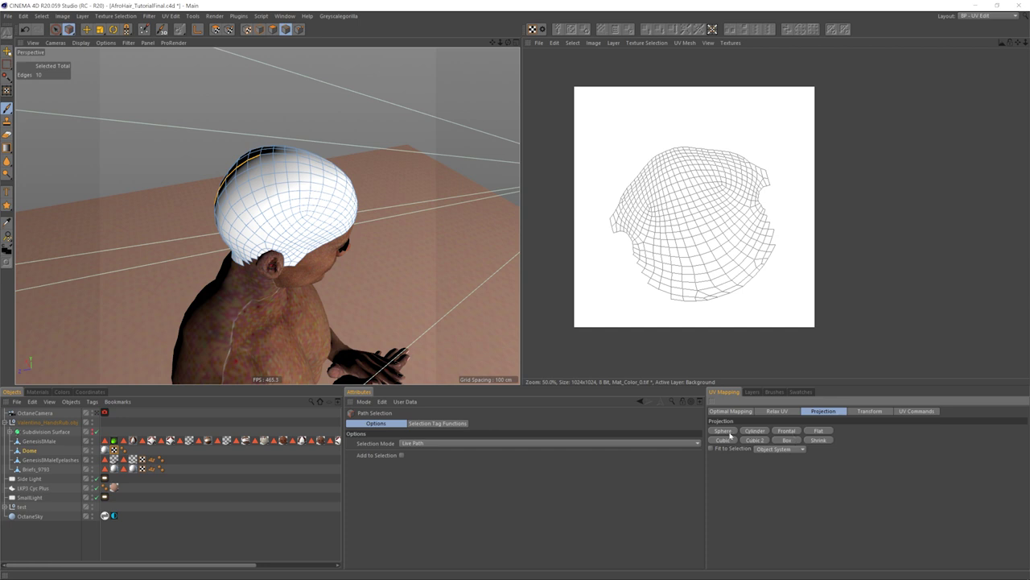
{"action": "left_click", "coordinate": [723, 430]}
{"action": "left_click", "coordinate": [819, 441]}
{"action": "left_click", "coordinate": [777, 412]}
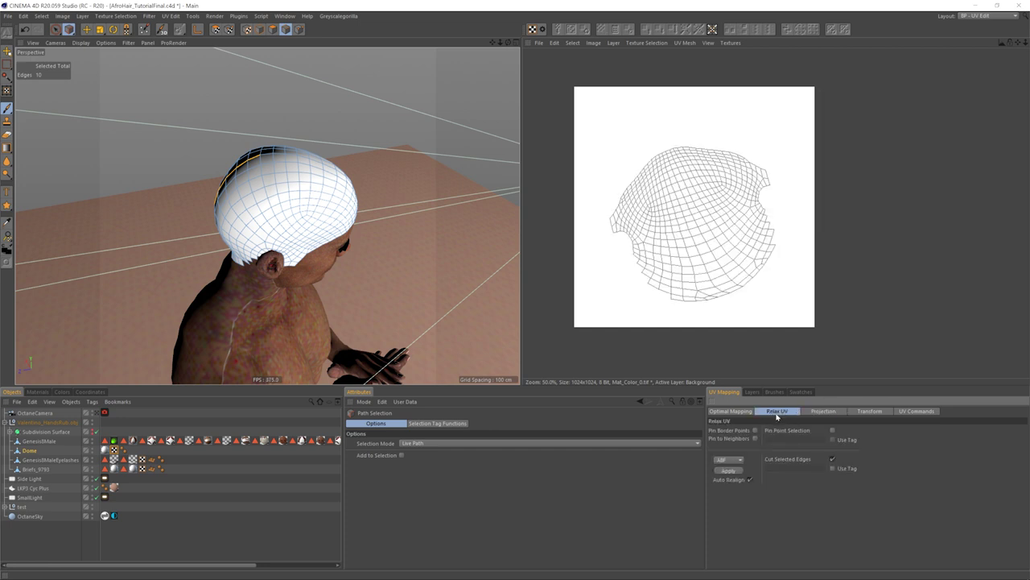
{"action": "left_click", "coordinate": [727, 470]}
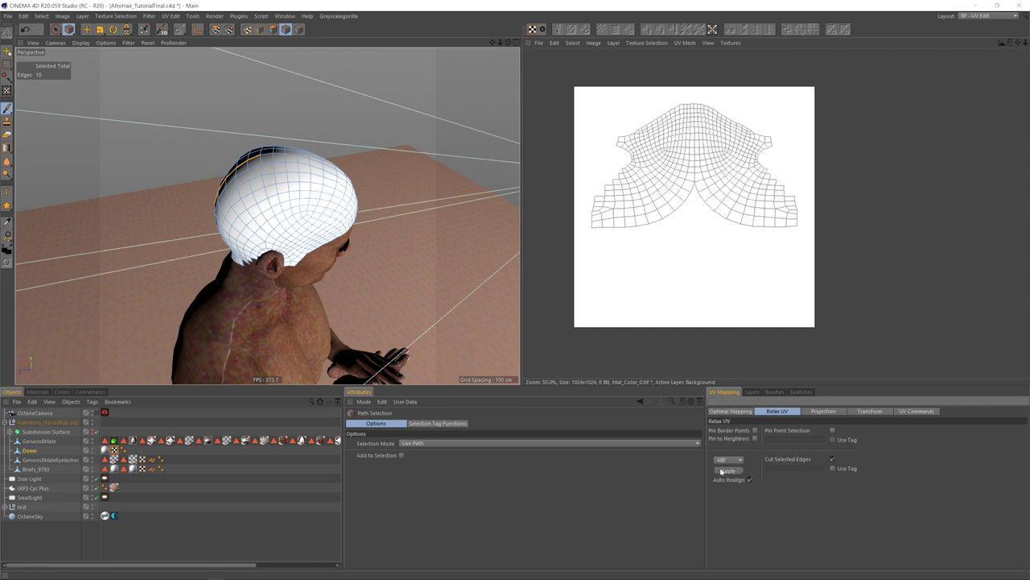
Step: Scale up the Dome's UV polygons to span the full width of the texture
{"action": "left_click", "coordinate": [217, 30]}
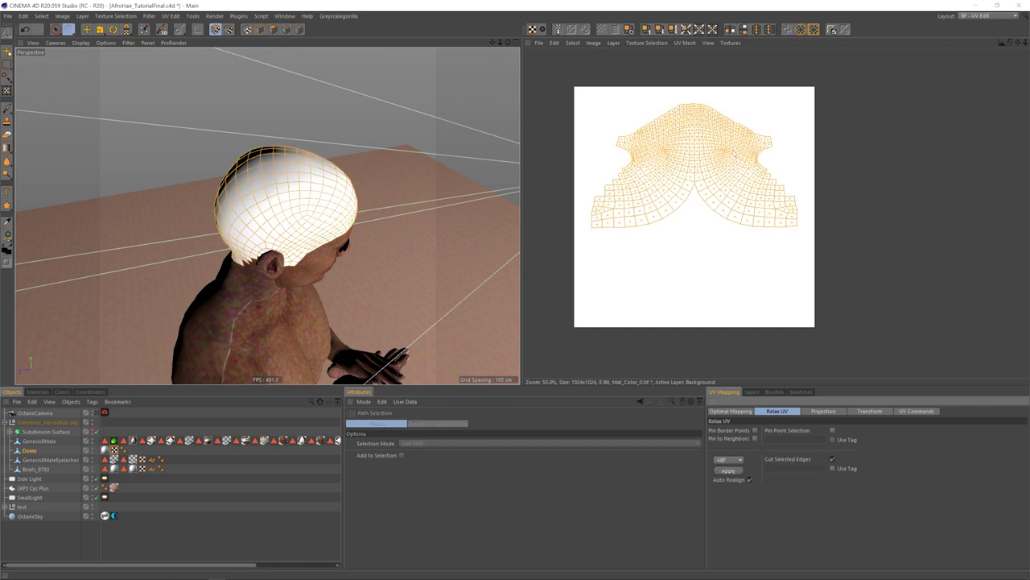
{"action": "key", "text": "t"}
{"action": "left_click_drag", "start_coordinate": [701, 152], "coordinate": [687, 168]}
{"action": "key", "text": "e"}
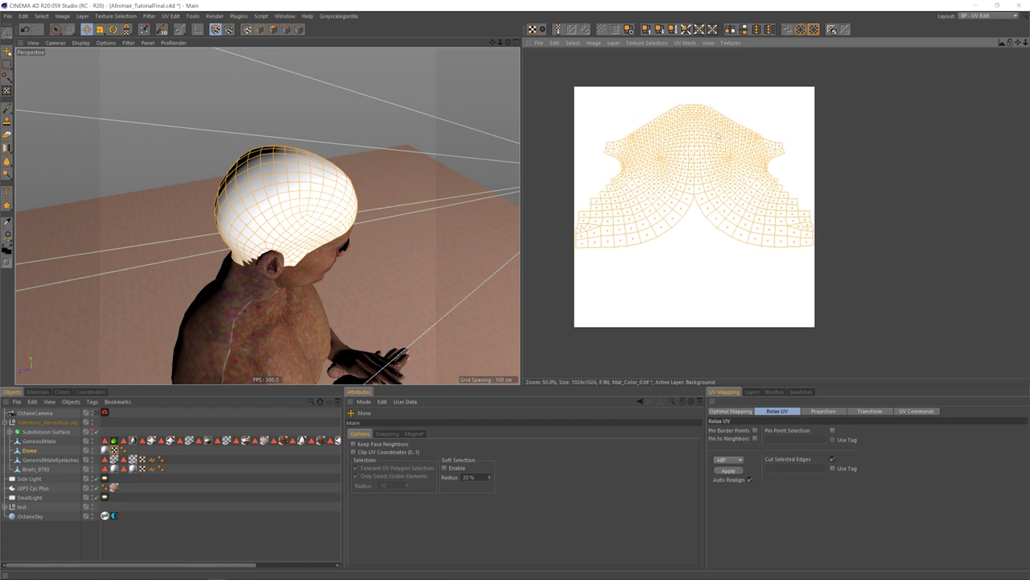
Step: Return to the BP - 3D Paint layout, activate the Brush tool and show its colour settings
{"action": "left_click", "coordinate": [989, 16]}
{"action": "left_click", "coordinate": [979, 34]}
{"action": "mouse_move", "coordinate": [482, 209]}
{"action": "left_mouse_down"}
{"action": "mouse_move", "coordinate": [455, 179]}
{"action": "mouse_move", "coordinate": [633, 219]}
{"action": "left_mouse_up"}
{"action": "left_click", "coordinate": [6, 123]}
{"action": "left_click_drag", "start_coordinate": [384, 315], "coordinate": [367, 310]}
{"action": "left_click", "coordinate": [765, 304]}
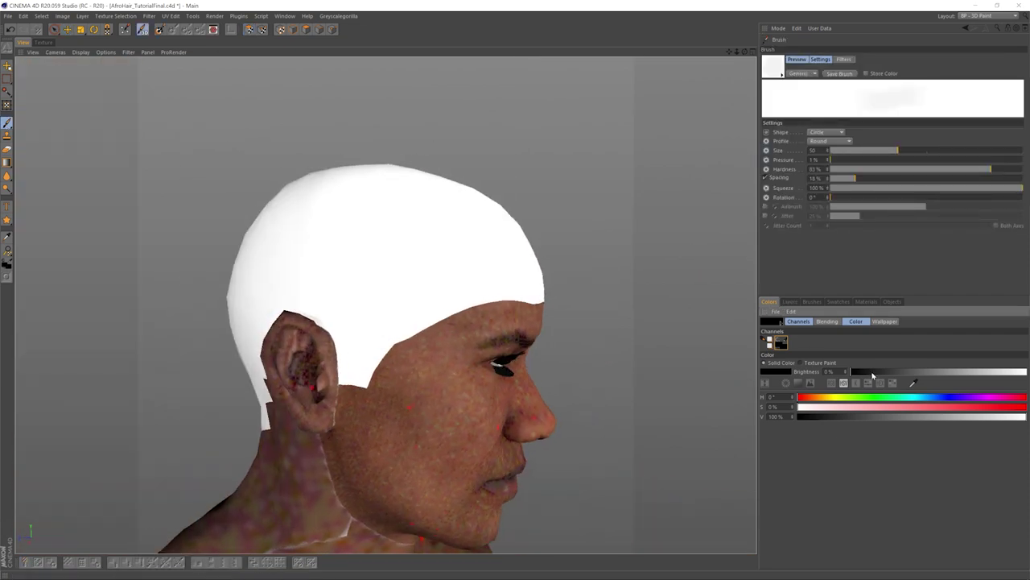
Step: Paint a black test stroke on the Dome's temple and raise the brush pressure to 88%
{"action": "left_click_drag", "start_coordinate": [558, 215], "coordinate": [358, 357]}
{"action": "left_click_drag", "start_coordinate": [421, 293], "coordinate": [665, 251]}
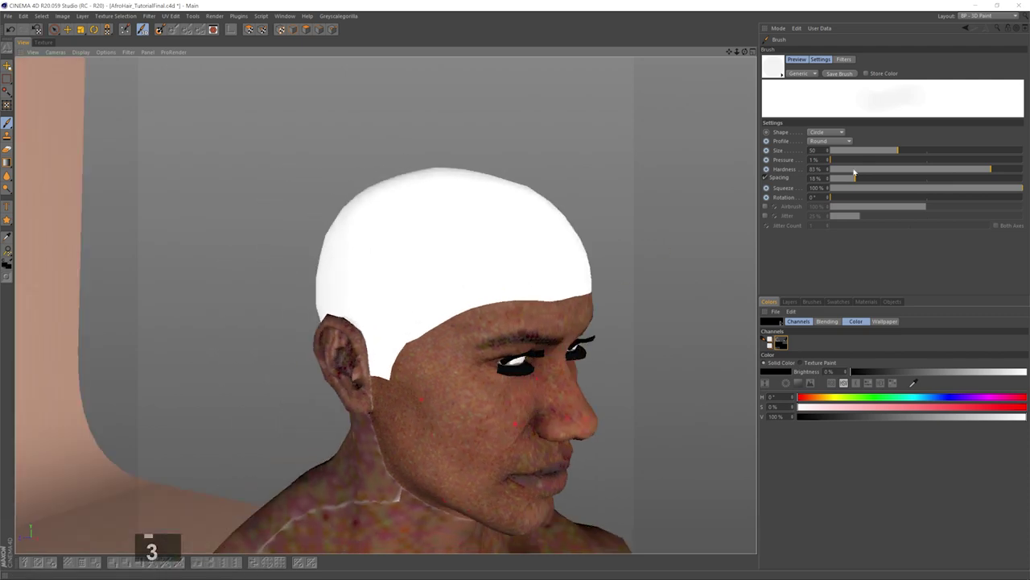
{"action": "left_click_drag", "start_coordinate": [718, 225], "coordinate": [419, 305]}
{"action": "left_click", "coordinate": [791, 302]}
{"action": "mouse_move", "coordinate": [456, 276]}
{"action": "left_mouse_down"}
{"action": "mouse_move", "coordinate": [472, 273]}
{"action": "mouse_move", "coordinate": [418, 294]}
{"action": "left_mouse_up"}
{"action": "left_click_drag", "start_coordinate": [859, 161], "coordinate": [997, 161]}
Step: Cover the test stroke on the temple with white paint
{"action": "left_click", "coordinate": [770, 302]}
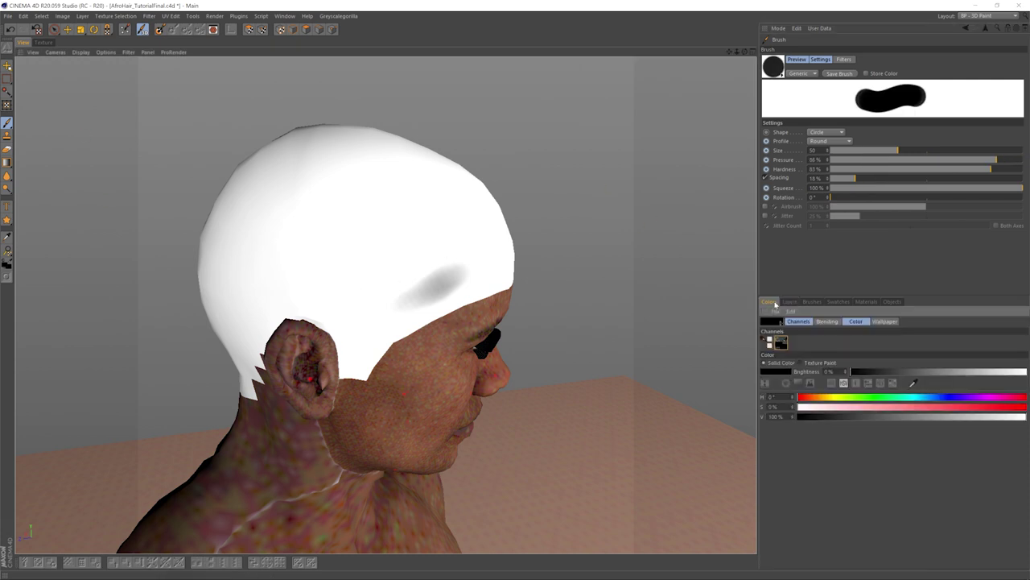
{"action": "left_click", "coordinate": [1024, 372]}
{"action": "left_click_drag", "start_coordinate": [407, 301], "coordinate": [499, 276]}
Step: Set the brush pressure to 100% and paint a black stroke on the sideburn in front of the ear
{"action": "left_click", "coordinate": [852, 372]}
{"action": "left_click_drag", "start_coordinate": [389, 338], "coordinate": [362, 352]}
{"action": "left_click", "coordinate": [1022, 160]}
{"action": "left_click", "coordinate": [360, 356]}
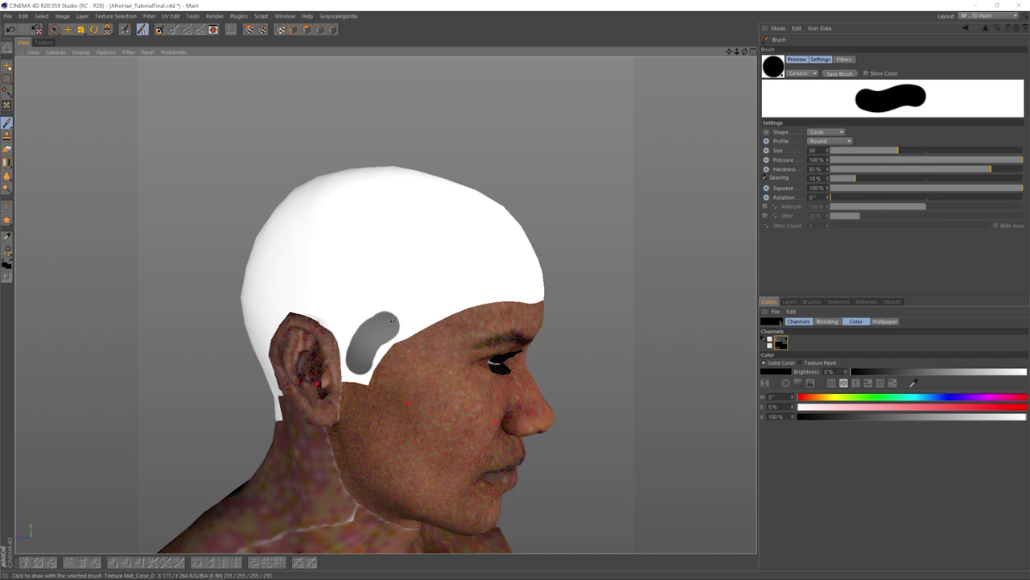
Step: Show the mesh lines and paint a black hairline band from the sideburn over the temple to the forehead
{"action": "left_click", "coordinate": [892, 302]}
{"action": "left_click", "coordinate": [864, 360]}
{"action": "left_click", "coordinate": [842, 50]}
{"action": "left_click", "coordinate": [770, 158]}
{"action": "left_click_drag", "start_coordinate": [445, 262], "coordinate": [354, 305]}
{"action": "mouse_move", "coordinate": [414, 251]}
{"action": "left_mouse_down"}
{"action": "mouse_move", "coordinate": [545, 228]}
{"action": "mouse_move", "coordinate": [426, 239]}
{"action": "left_mouse_up"}
{"action": "left_click_drag", "start_coordinate": [403, 254], "coordinate": [475, 246]}
{"action": "left_click_drag", "start_coordinate": [292, 356], "coordinate": [311, 324]}
{"action": "left_click_drag", "start_coordinate": [408, 249], "coordinate": [313, 312]}
{"action": "mouse_move", "coordinate": [322, 290]}
{"action": "left_mouse_down"}
{"action": "mouse_move", "coordinate": [378, 278]}
{"action": "mouse_move", "coordinate": [385, 264]}
{"action": "left_mouse_up"}
{"action": "mouse_move", "coordinate": [516, 269]}
{"action": "left_mouse_down"}
{"action": "mouse_move", "coordinate": [456, 276]}
{"action": "mouse_move", "coordinate": [520, 270]}
{"action": "left_mouse_up"}
Step: Clean up the edge of the black hairline band with white paint
{"action": "left_click", "coordinate": [769, 302]}
{"action": "left_click", "coordinate": [1024, 372]}
{"action": "left_click", "coordinate": [6, 123]}
{"action": "scroll", "coordinate": [403, 265], "scroll_direction": "up", "scroll_amount": 5}
{"action": "mouse_move", "coordinate": [363, 278]}
{"action": "left_mouse_down"}
{"action": "mouse_move", "coordinate": [384, 258]}
{"action": "mouse_move", "coordinate": [413, 292]}
{"action": "left_mouse_up"}
Step: Paint a thin black hairline over the ear and along the nape with brush size 10
{"action": "left_click", "coordinate": [853, 372]}
{"action": "mouse_move", "coordinate": [296, 302]}
{"action": "left_mouse_down"}
{"action": "mouse_move", "coordinate": [461, 393]}
{"action": "mouse_move", "coordinate": [368, 387]}
{"action": "left_mouse_up"}
{"action": "mouse_move", "coordinate": [368, 395]}
{"action": "left_mouse_down"}
{"action": "mouse_move", "coordinate": [488, 395]}
{"action": "mouse_move", "coordinate": [411, 354]}
{"action": "left_mouse_up"}
{"action": "left_click_drag", "start_coordinate": [414, 322], "coordinate": [467, 403]}
{"action": "left_click_drag", "start_coordinate": [467, 402], "coordinate": [559, 421]}
{"action": "mouse_move", "coordinate": [516, 386]}
{"action": "left_mouse_down"}
{"action": "mouse_move", "coordinate": [403, 379]}
{"action": "mouse_move", "coordinate": [369, 349]}
{"action": "mouse_move", "coordinate": [266, 354]}
{"action": "left_mouse_up"}
{"action": "mouse_move", "coordinate": [342, 368]}
{"action": "left_mouse_down"}
{"action": "mouse_move", "coordinate": [437, 315]}
{"action": "mouse_move", "coordinate": [585, 290]}
{"action": "mouse_move", "coordinate": [515, 278]}
{"action": "left_mouse_up"}
Step: Refine the hairline around the back of the Dome, alternating white and black paint
{"action": "left_click", "coordinate": [10, 260]}
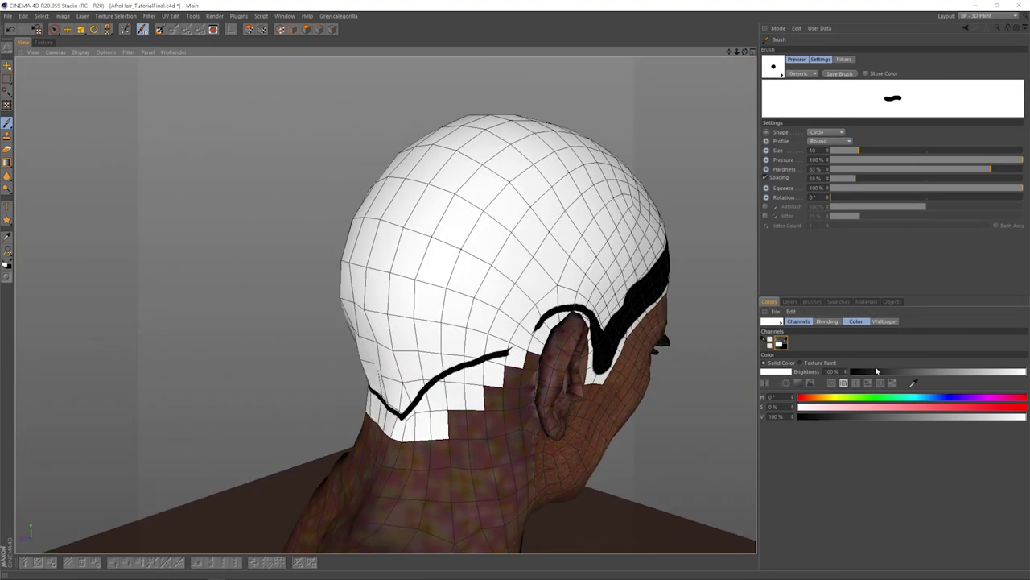
{"action": "scroll", "coordinate": [389, 412], "scroll_direction": "up", "scroll_amount": 5}
{"action": "left_click", "coordinate": [10, 261]}
{"action": "scroll", "coordinate": [390, 412], "scroll_direction": "down", "scroll_amount": 5}
{"action": "left_click_drag", "start_coordinate": [372, 403], "coordinate": [483, 386]}
{"action": "key", "text": "2"}
{"action": "key", "text": "3"}
{"action": "mouse_move", "coordinate": [195, 368]}
{"action": "left_mouse_down"}
{"action": "mouse_move", "coordinate": [262, 249]}
{"action": "mouse_move", "coordinate": [405, 304]}
{"action": "mouse_move", "coordinate": [314, 317]}
{"action": "mouse_move", "coordinate": [419, 306]}
{"action": "mouse_move", "coordinate": [354, 314]}
{"action": "mouse_move", "coordinate": [348, 261]}
{"action": "mouse_move", "coordinate": [614, 241]}
{"action": "mouse_move", "coordinate": [451, 258]}
{"action": "left_mouse_up"}
{"action": "left_click", "coordinate": [9, 260]}
{"action": "left_click", "coordinate": [9, 261]}
Step: Continue shaping the hairline around the Dome with brush size 16, alternating the two paint colours
{"action": "key", "text": "3"}
{"action": "left_click", "coordinate": [10, 260]}
{"action": "left_click", "coordinate": [10, 260]}
{"action": "key", "text": "3"}
{"action": "key", "text": "3"}
{"action": "mouse_move", "coordinate": [450, 208]}
{"action": "left_mouse_down"}
{"action": "mouse_move", "coordinate": [656, 200]}
{"action": "mouse_move", "coordinate": [483, 212]}
{"action": "mouse_move", "coordinate": [644, 222]}
{"action": "left_mouse_up"}
{"action": "key", "text": "2"}
{"action": "left_click", "coordinate": [10, 260]}
{"action": "key", "text": "3"}
{"action": "key", "text": "2"}
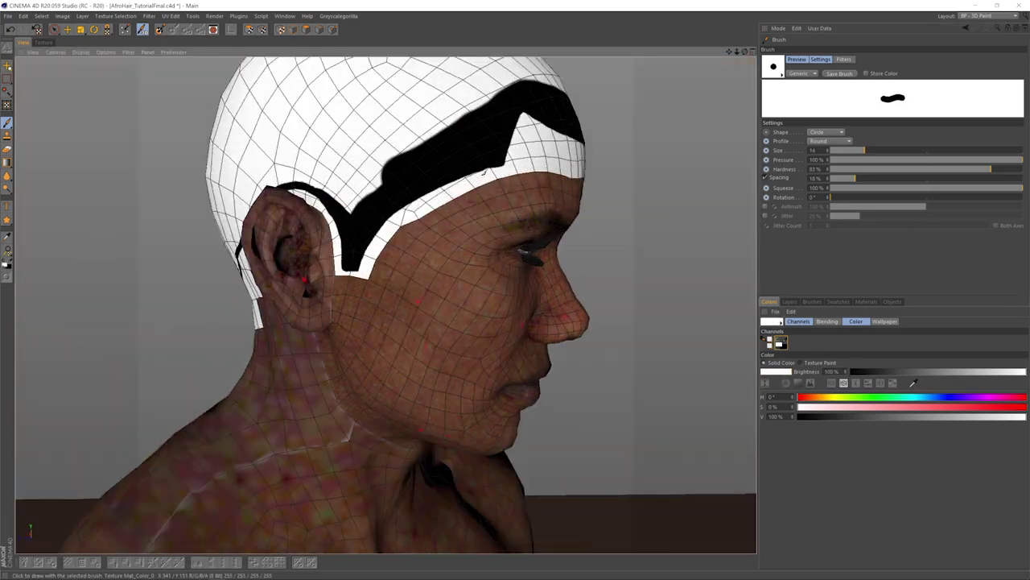
Step: Touch up the hairline band along the temple and forehead, swapping between white and black paint
{"action": "left_click_drag", "start_coordinate": [346, 242], "coordinate": [451, 242]}
{"action": "mouse_move", "coordinate": [379, 232]}
{"action": "left_mouse_down"}
{"action": "mouse_move", "coordinate": [446, 177]}
{"action": "mouse_move", "coordinate": [546, 202]}
{"action": "left_mouse_up"}
{"action": "key", "text": "3"}
{"action": "key", "text": "2"}
{"action": "left_click", "coordinate": [10, 260]}
{"action": "key", "text": "3"}
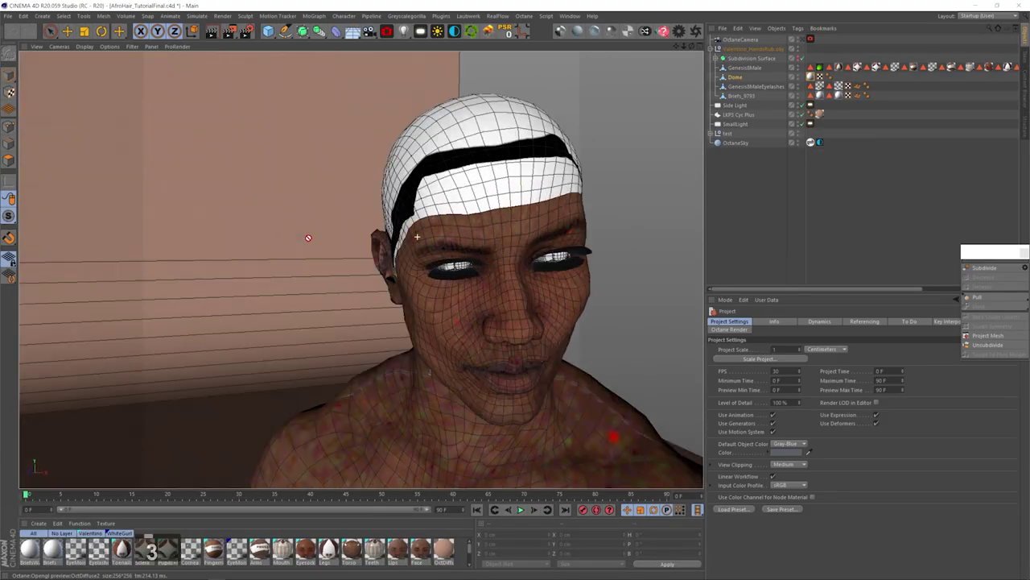
Step: Inspect the finished hairline from the front and switch to the BP - UV Edit layout
{"action": "left_click_drag", "start_coordinate": [308, 237], "coordinate": [209, 242]}
{"action": "key", "text": "1"}
{"action": "key", "text": "3"}
{"action": "left_click_drag", "start_coordinate": [425, 247], "coordinate": [459, 246]}
{"action": "left_click", "coordinate": [68, 30]}
{"action": "left_click", "coordinate": [987, 16]}
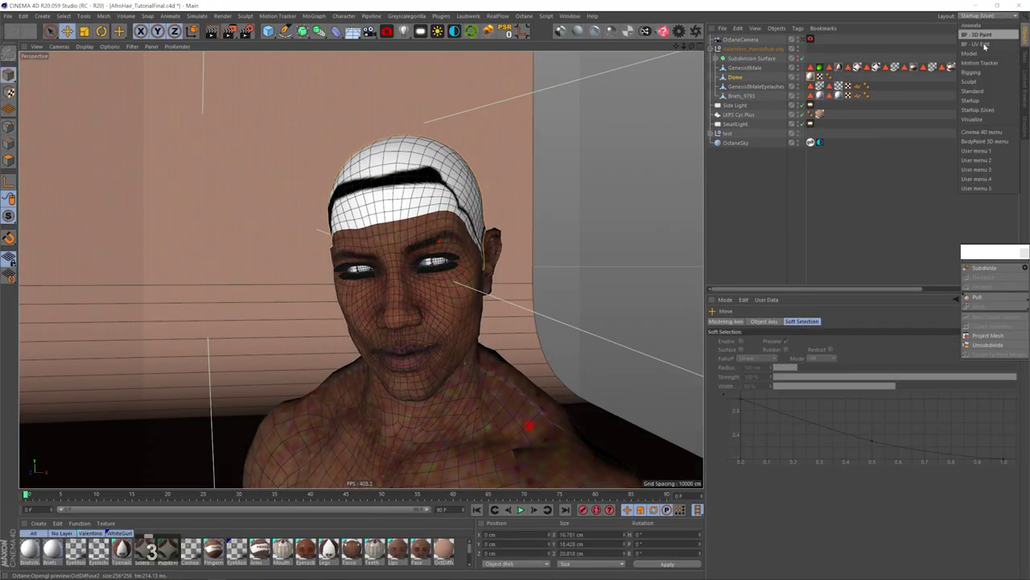
{"action": "left_click", "coordinate": [977, 44]}
{"action": "scroll", "coordinate": [776, 211], "scroll_direction": "up", "scroll_amount": 5}
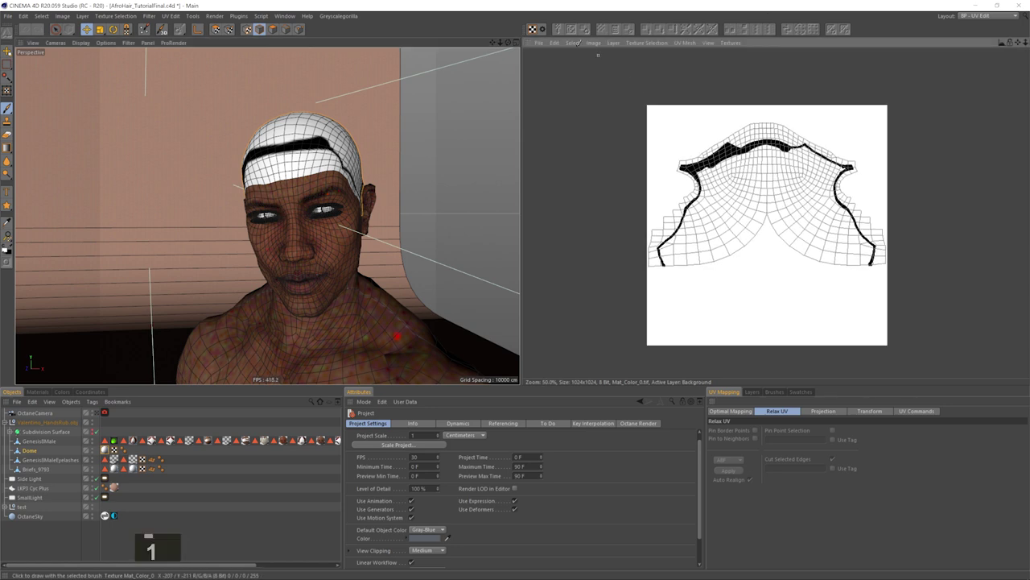
Step: Create a UV Mesh Layer in the Dome's texture and save the project together with its texture changes
{"action": "left_click", "coordinate": [614, 43]}
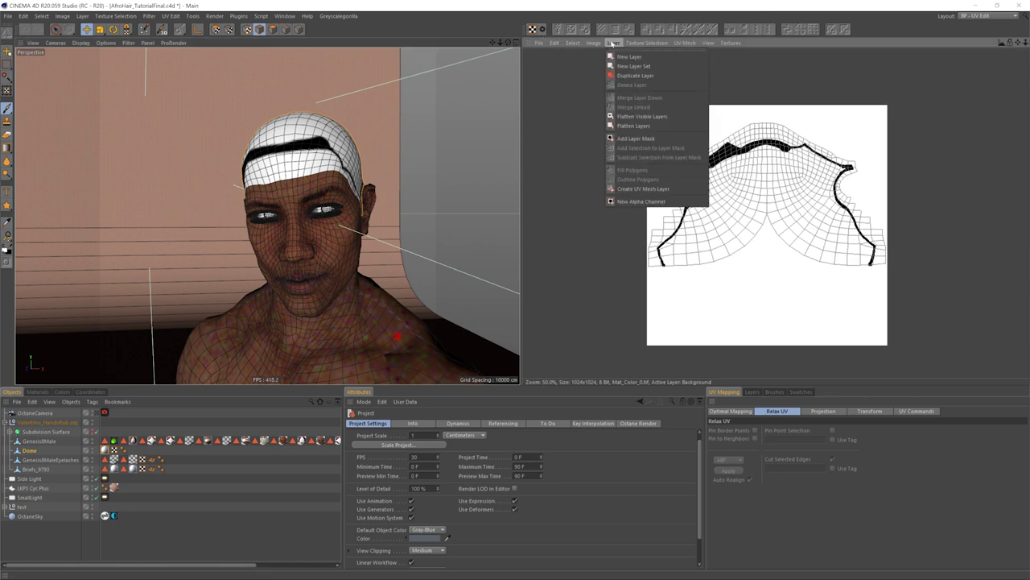
{"action": "left_click", "coordinate": [643, 189]}
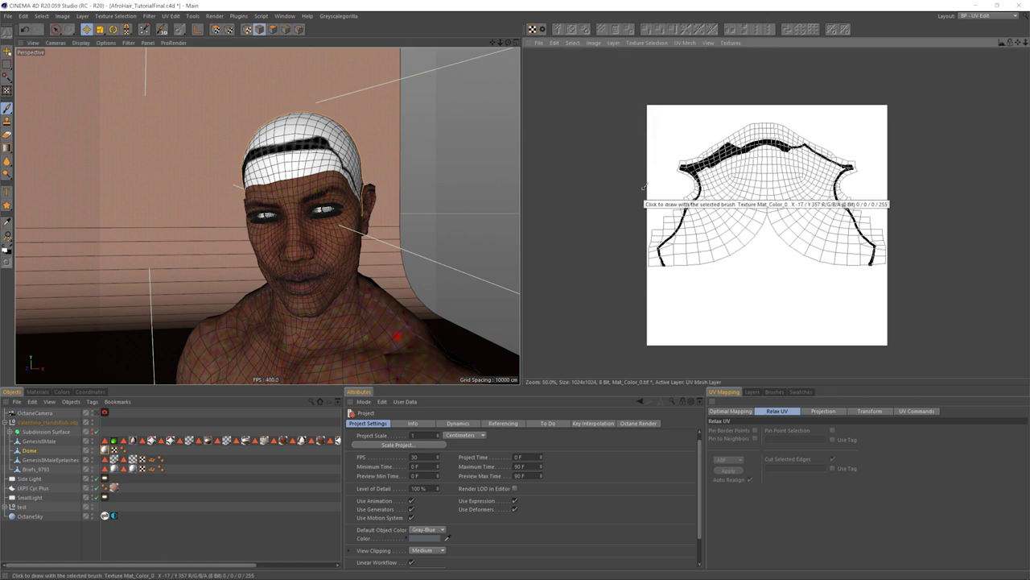
{"action": "left_click", "coordinate": [752, 392]}
{"action": "key", "text": "ctrl+s"}
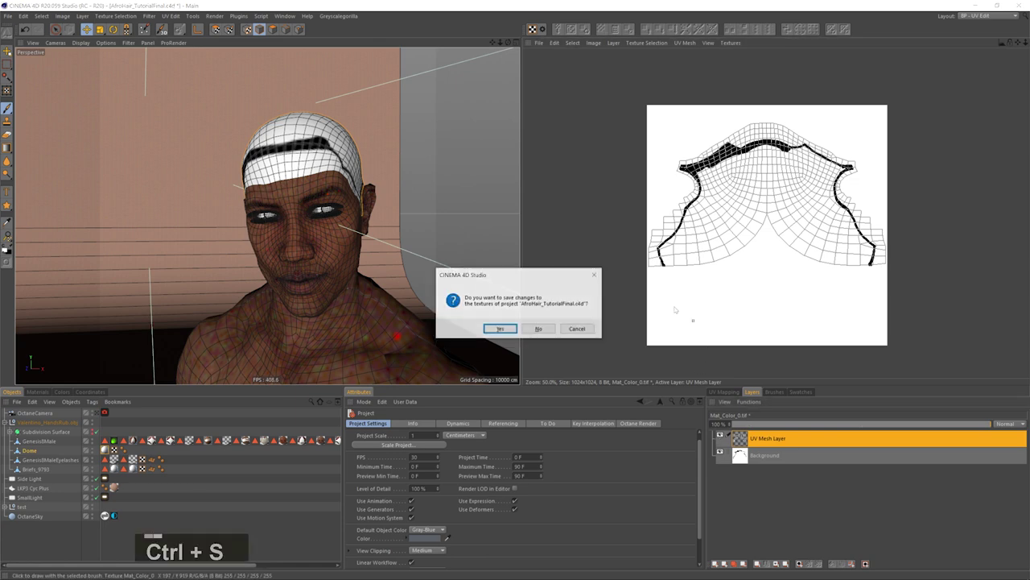
{"action": "left_click", "coordinate": [499, 326]}
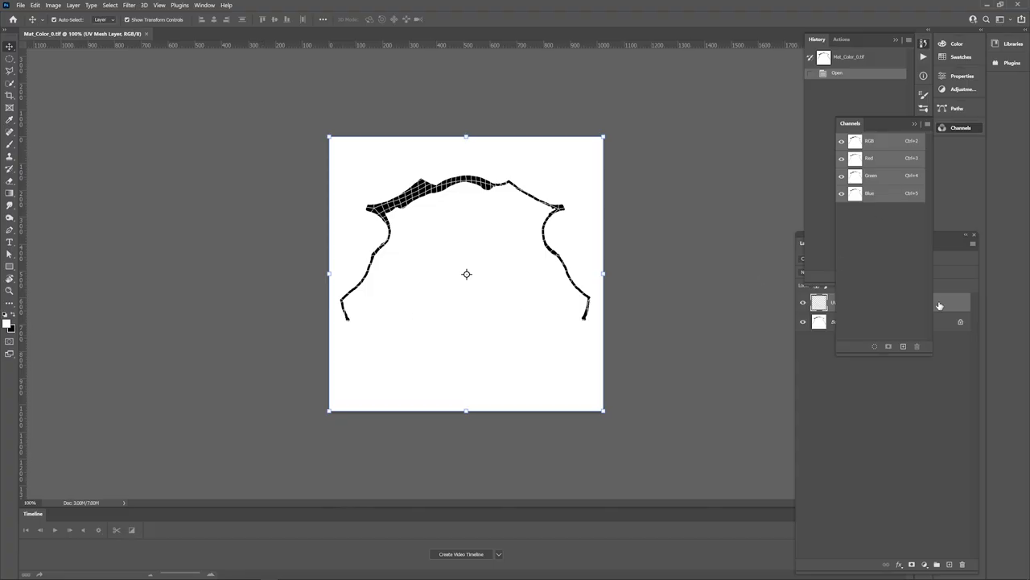
Step: Invert the UV Mesh Layer so its wireframe lines appear dark over the white background
{"action": "left_click", "coordinate": [940, 306]}
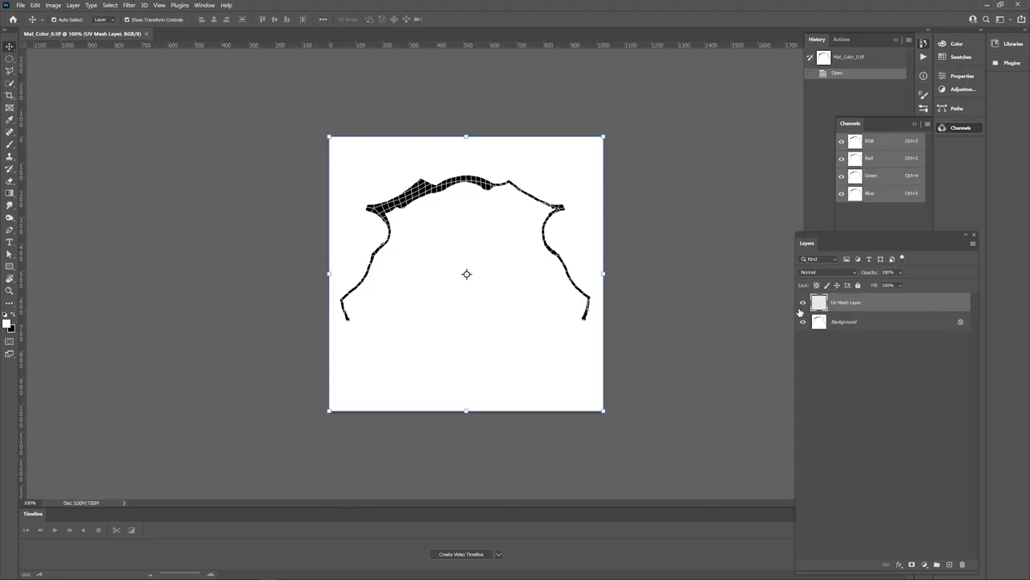
{"action": "left_click", "coordinate": [838, 323]}
{"action": "key", "text": "ctrl+i"}
{"action": "key", "text": "ctrl+i"}
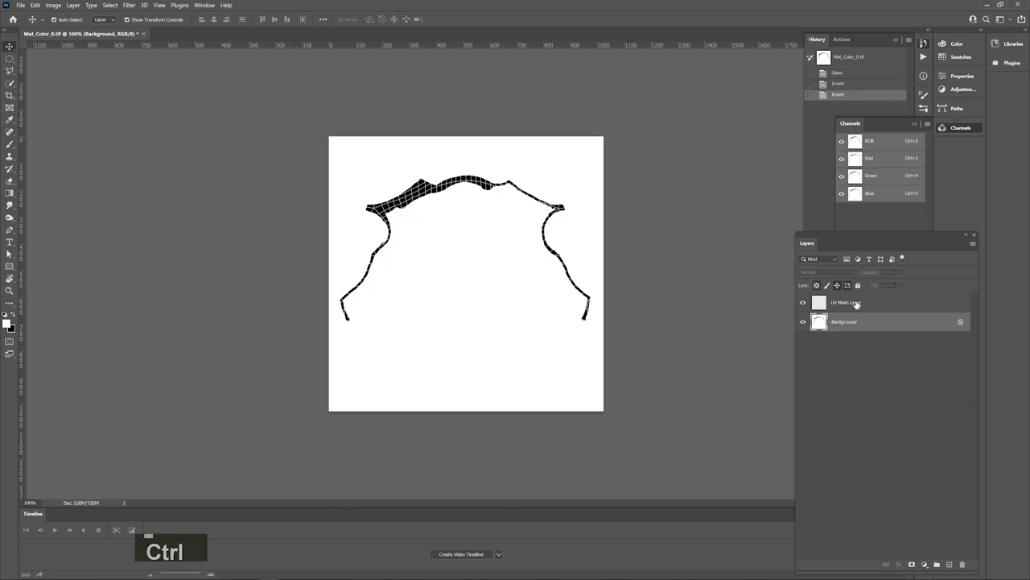
{"action": "left_click", "coordinate": [845, 307]}
{"action": "key", "text": "ctrl+i"}
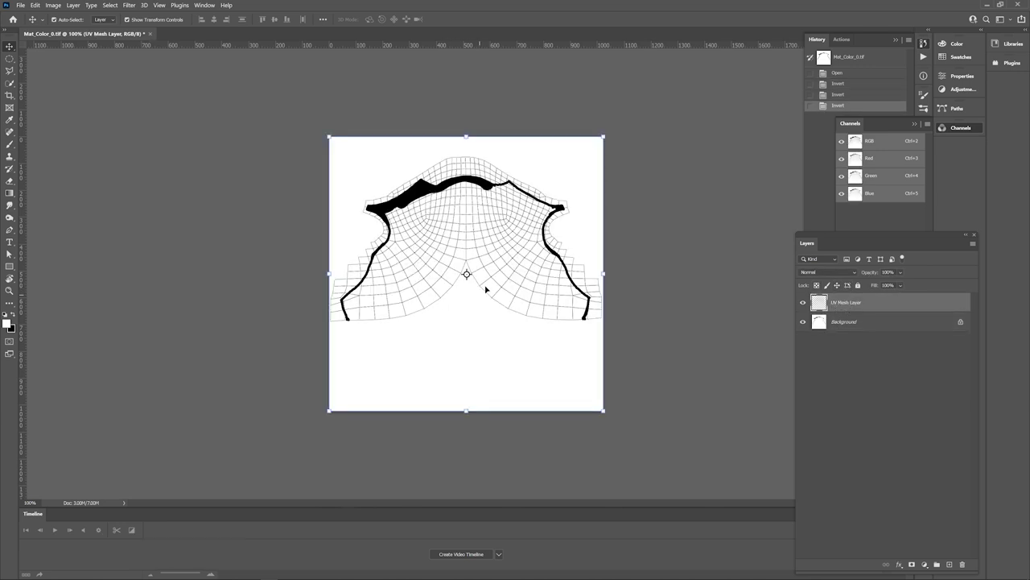
{"action": "left_click", "coordinate": [484, 286], "text": "ctrl"}
{"action": "left_click_drag", "start_coordinate": [531, 242], "coordinate": [526, 293]}
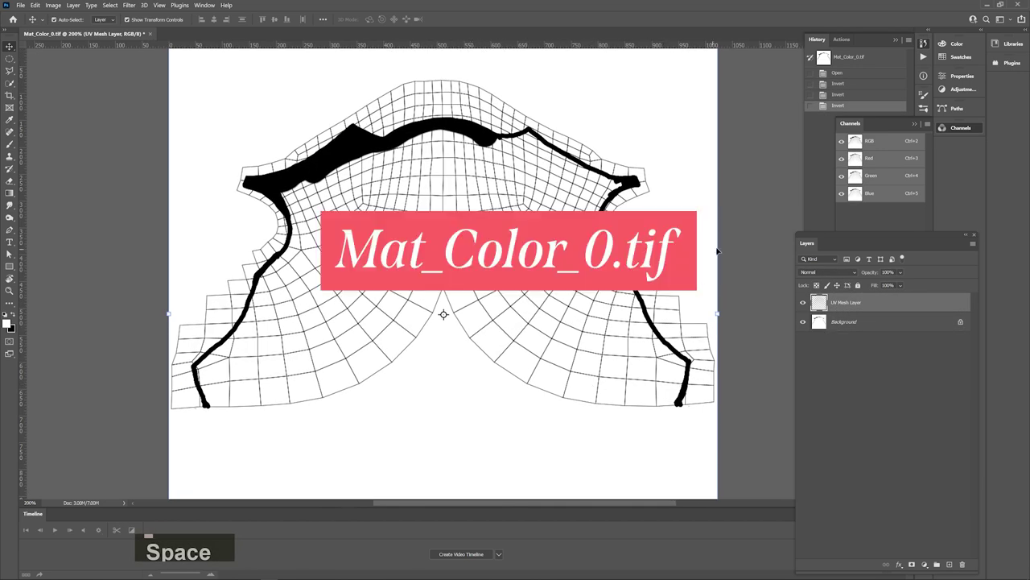
Step: Hide the UV Mesh Layer to examine the painted hairline outline, and show the layer again
{"action": "left_click", "coordinate": [855, 325]}
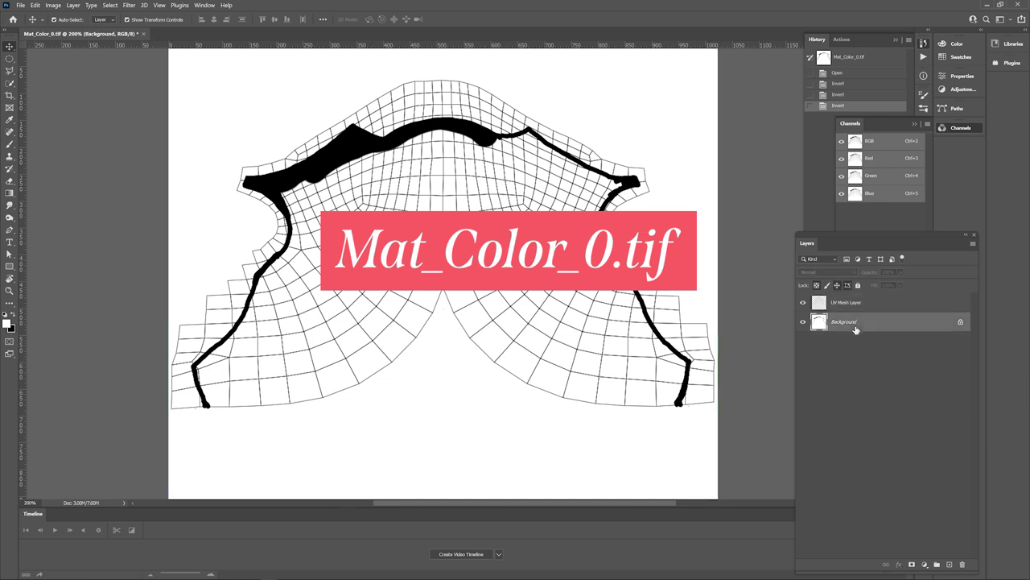
{"action": "left_click", "coordinate": [803, 302]}
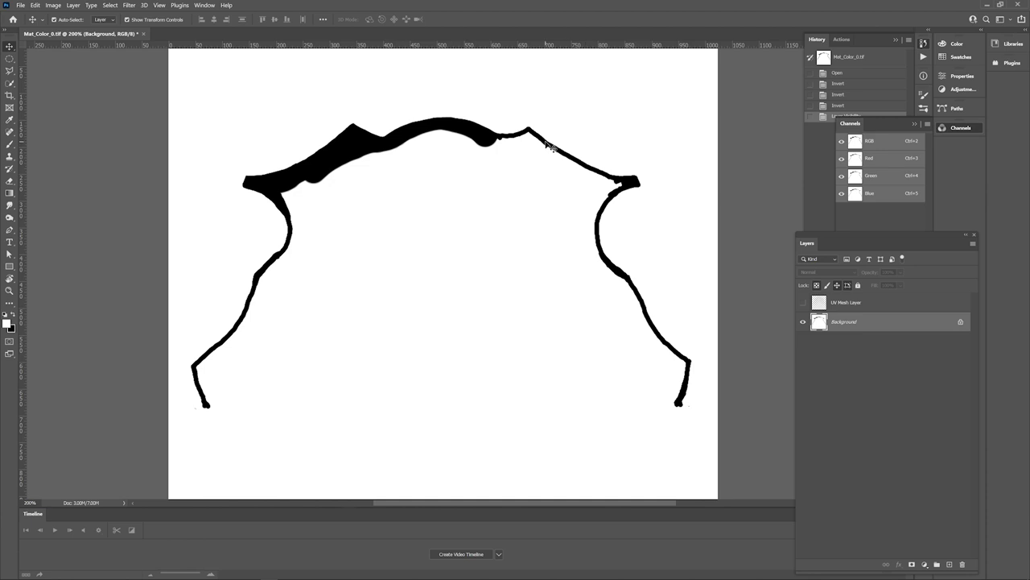
{"action": "left_click", "coordinate": [803, 303]}
{"action": "left_click", "coordinate": [855, 304]}
{"action": "key", "text": "v"}
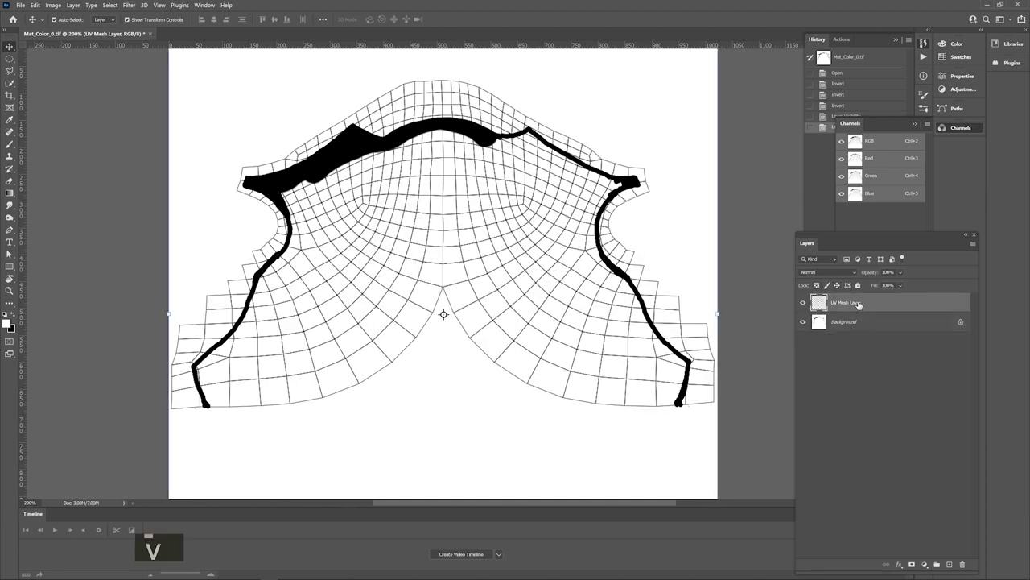
Step: Lower the UV Mesh Layer's opacity to 40% and paint a black line on the Background closing the outline's open lower end
{"action": "key", "text": "4"}
{"action": "left_click", "coordinate": [850, 322]}
{"action": "key", "text": "x"}
{"action": "mouse_move", "coordinate": [674, 389]}
{"action": "left_mouse_down"}
{"action": "mouse_move", "coordinate": [670, 400]}
{"action": "mouse_move", "coordinate": [223, 406]}
{"action": "left_mouse_up"}
{"action": "left_click", "coordinate": [214, 397]}
Step: Select the inside of the hairline outline with the Magic Wand, expand the selection, fill it with black and deselect
{"action": "left_click", "coordinate": [9, 83]}
{"action": "left_click", "coordinate": [447, 359]}
{"action": "left_click", "coordinate": [447, 370]}
{"action": "left_click", "coordinate": [334, 180]}
{"action": "left_click", "coordinate": [110, 6]}
{"action": "mouse_move", "coordinate": [117, 137]}
{"action": "left_click", "coordinate": [213, 157]}
{"action": "key", "text": "x"}
{"action": "key", "text": "ctrl+BackSpace"}
{"action": "key", "text": "ctrl+d"}
Step: Refine the edges of the black hair shape with white Brush strokes, undoing the strokes that miss
{"action": "left_click", "coordinate": [522, 129], "text": "ctrl"}
{"action": "key", "text": "b"}
{"action": "left_click_drag", "start_coordinate": [508, 118], "coordinate": [445, 151]}
{"action": "left_click", "coordinate": [384, 153]}
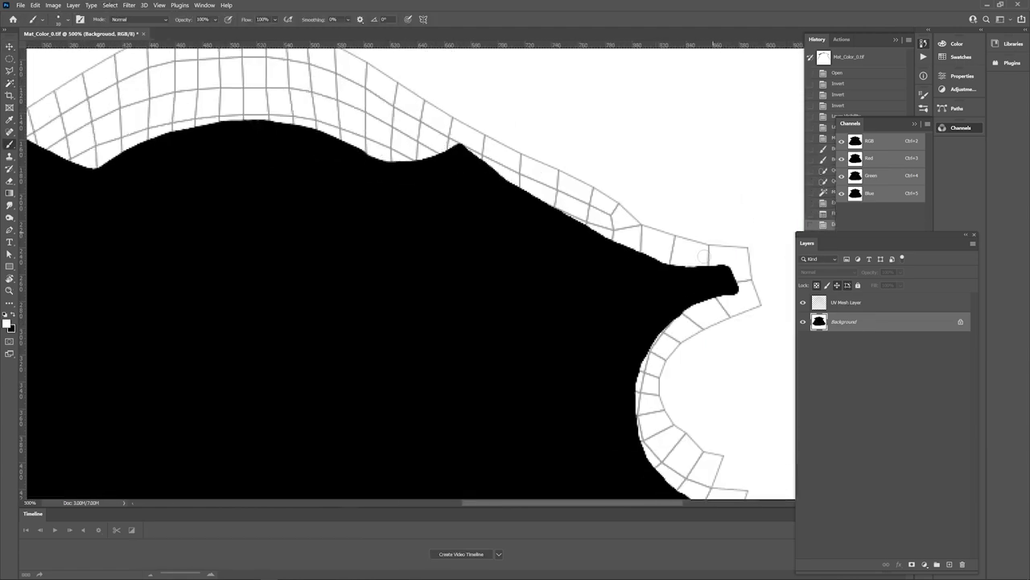
{"action": "left_click_drag", "start_coordinate": [515, 419], "coordinate": [409, 126]}
{"action": "left_click_drag", "start_coordinate": [64, 338], "coordinate": [773, 202]}
{"action": "key", "text": "ctrl+z"}
{"action": "left_click_drag", "start_coordinate": [403, 105], "coordinate": [317, 334]}
{"action": "key", "text": "ctrl+z"}
{"action": "mouse_move", "coordinate": [383, 178]}
{"action": "left_mouse_down"}
{"action": "mouse_move", "coordinate": [403, 270]}
{"action": "mouse_move", "coordinate": [378, 326]}
{"action": "left_mouse_up"}
{"action": "left_click_drag", "start_coordinate": [501, 128], "coordinate": [551, 82]}
{"action": "left_click_drag", "start_coordinate": [612, 89], "coordinate": [332, 214]}
Step: Touch up the hair shape's contour with alternating black and white Brush strokes
{"action": "key", "text": "x"}
{"action": "left_click_drag", "start_coordinate": [619, 231], "coordinate": [713, 222]}
{"action": "key", "text": "ctrl+z"}
{"action": "left_click_drag", "start_coordinate": [674, 231], "coordinate": [717, 219]}
{"action": "left_click_drag", "start_coordinate": [282, 218], "coordinate": [352, 239]}
{"action": "key", "text": "x"}
{"action": "key", "text": "ctrl+z"}
{"action": "left_click_drag", "start_coordinate": [702, 216], "coordinate": [727, 222]}
{"action": "key", "text": "x"}
{"action": "key", "text": "ctrl+1"}
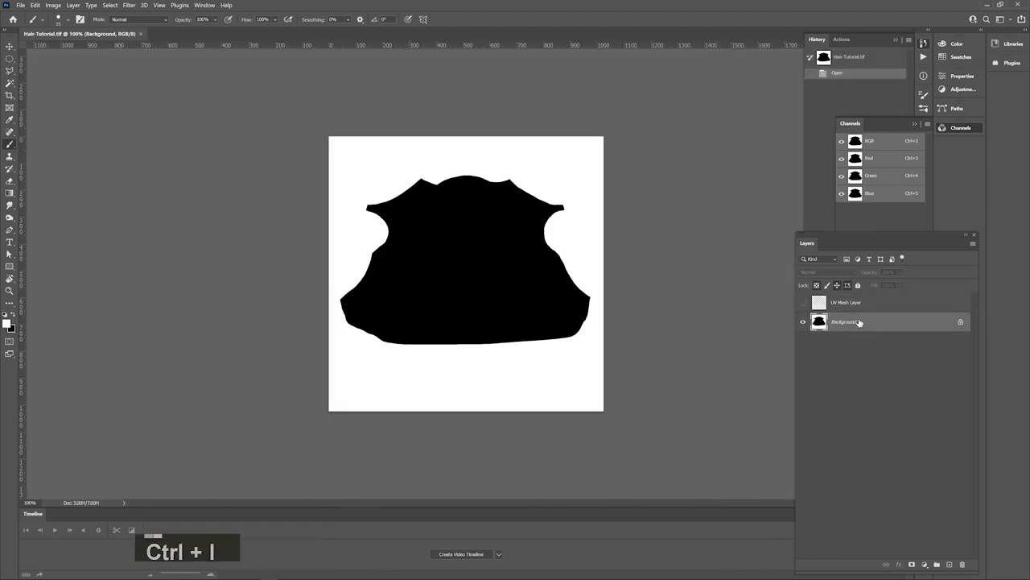
Step: Invert the Background layer to make the hair shape white on black, and check the image's bits-per-channel mode
{"action": "key", "text": "ctrl+i"}
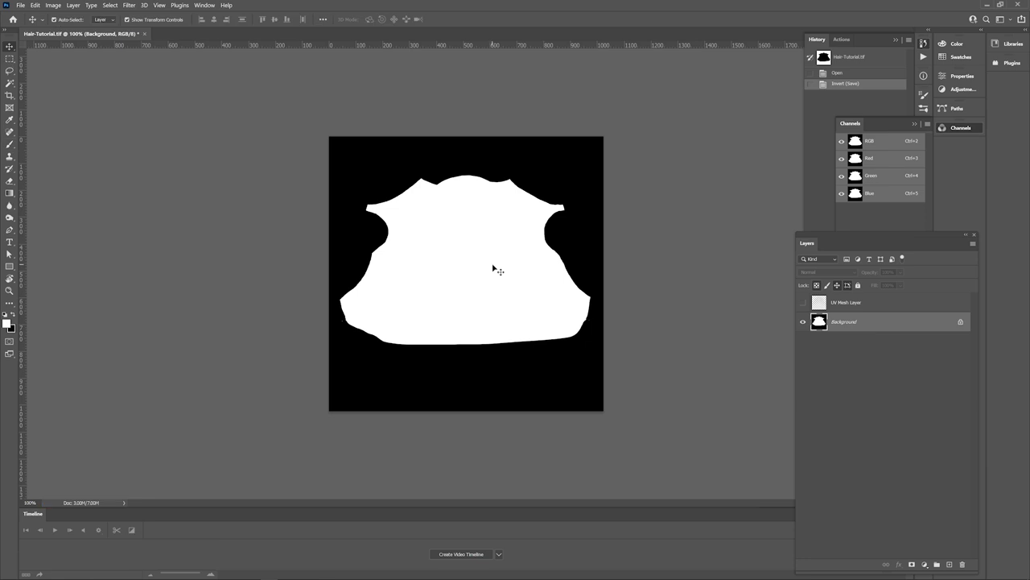
{"action": "left_click", "coordinate": [54, 6]}
{"action": "mouse_move", "coordinate": [88, 14]}
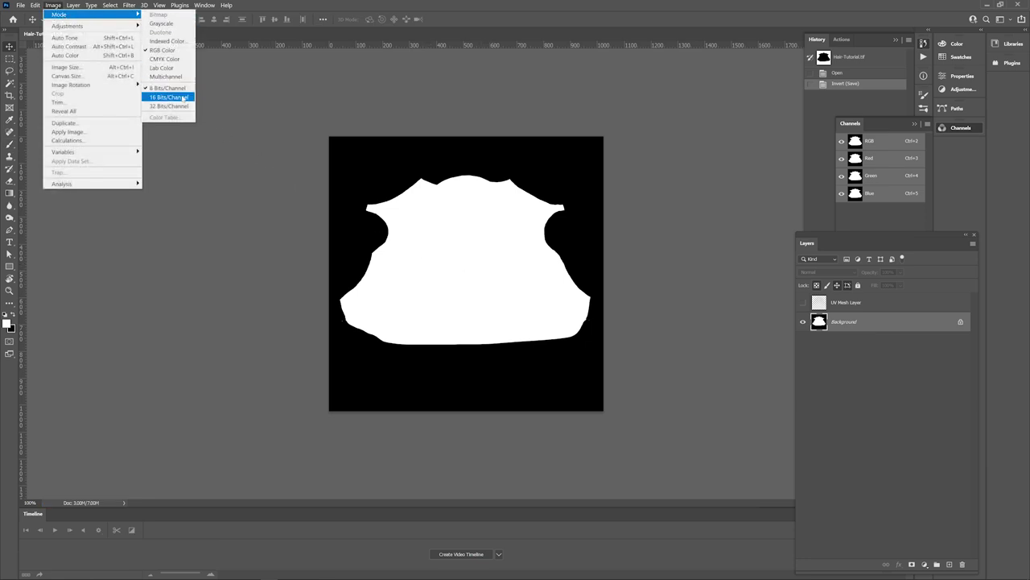
{"action": "left_click", "coordinate": [184, 97]}
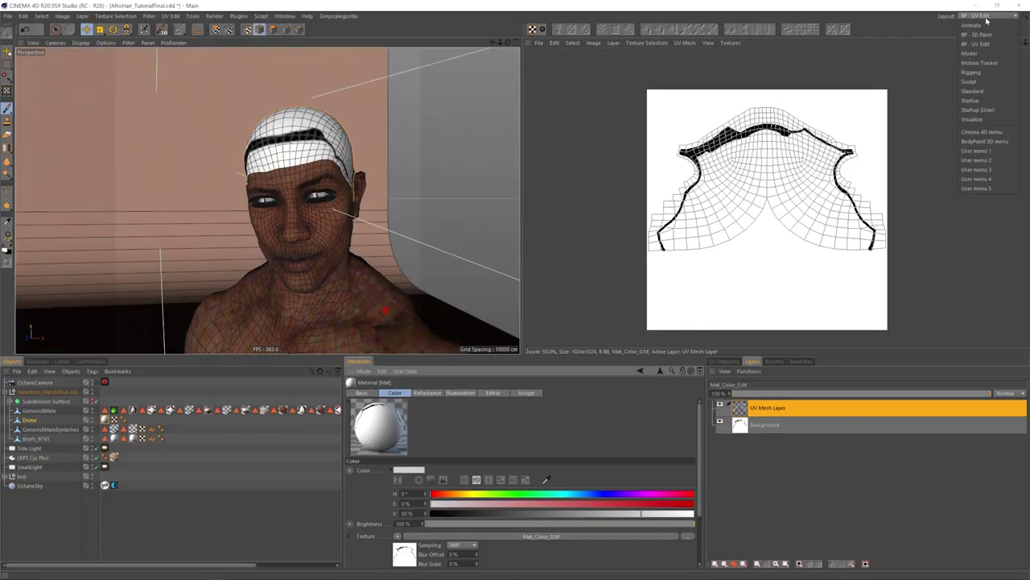
Step: Switch to Cinema 4D, save, and use the Startup (User) layout to check the Mat material's Hair-Tutorial.tif texture on the head
{"action": "key", "text": "ctrl+s"}
{"action": "left_click", "coordinate": [977, 110]}
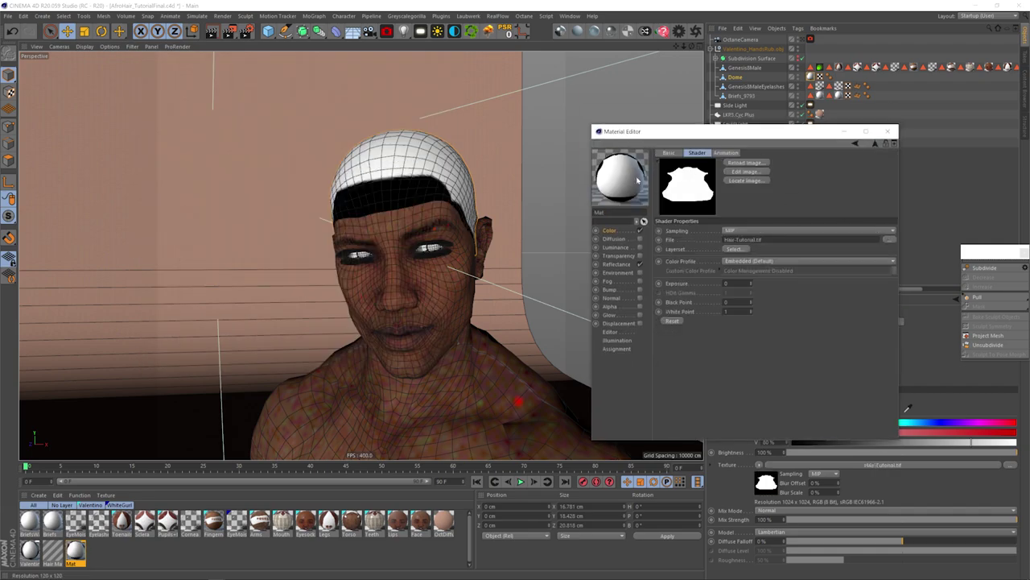
{"action": "left_click", "coordinate": [876, 144]}
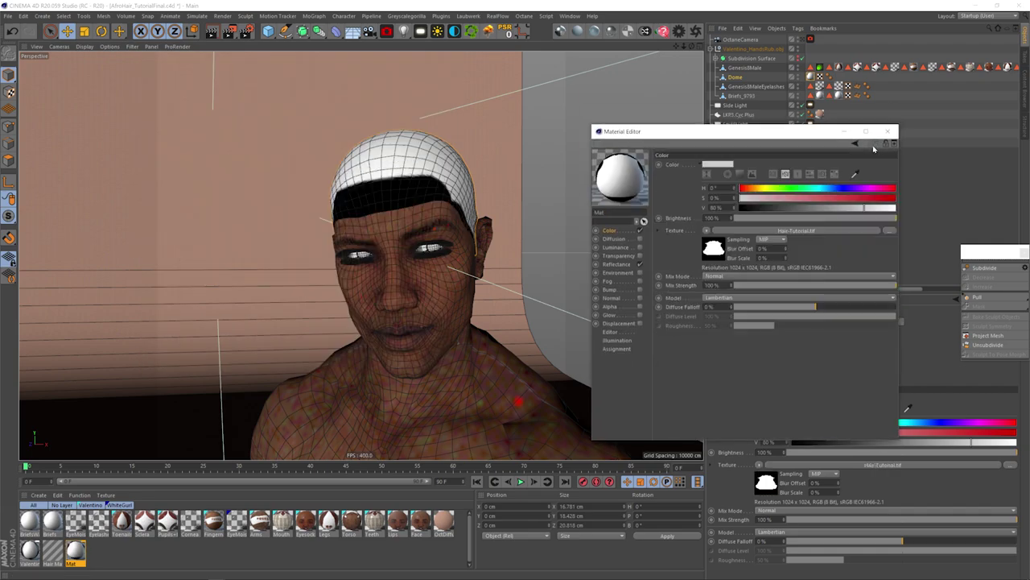
{"action": "key", "text": "3"}
{"action": "left_click_drag", "start_coordinate": [362, 181], "coordinate": [418, 211]}
{"action": "key", "text": "3"}
{"action": "left_click_drag", "start_coordinate": [623, 132], "coordinate": [624, 169]}
Step: Hide the Dome object in the viewport and close the Material Editor
{"action": "left_click", "coordinate": [736, 77]}
{"action": "left_click", "coordinate": [798, 78], "text": "alt"}
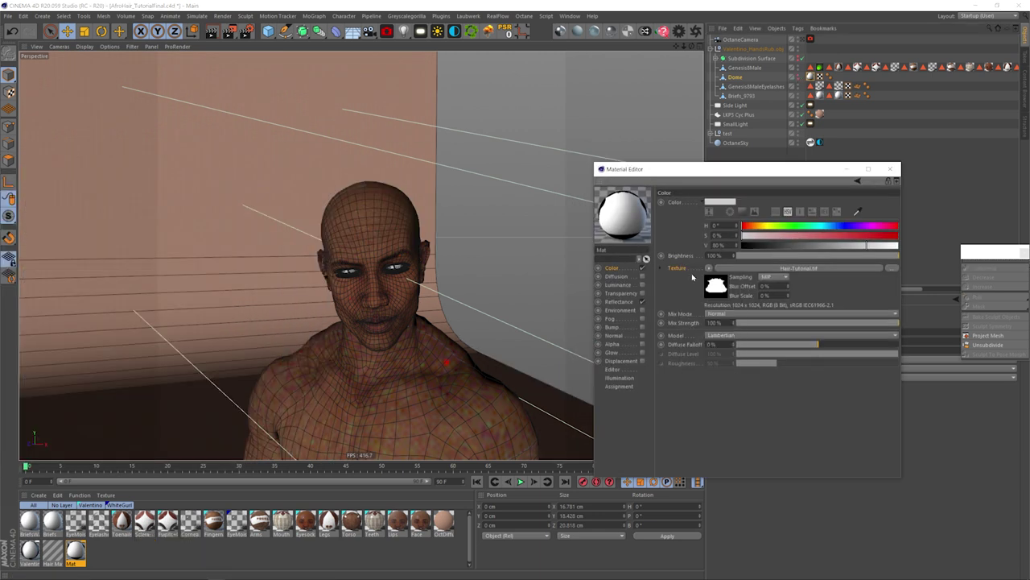
{"action": "left_click", "coordinate": [891, 169]}
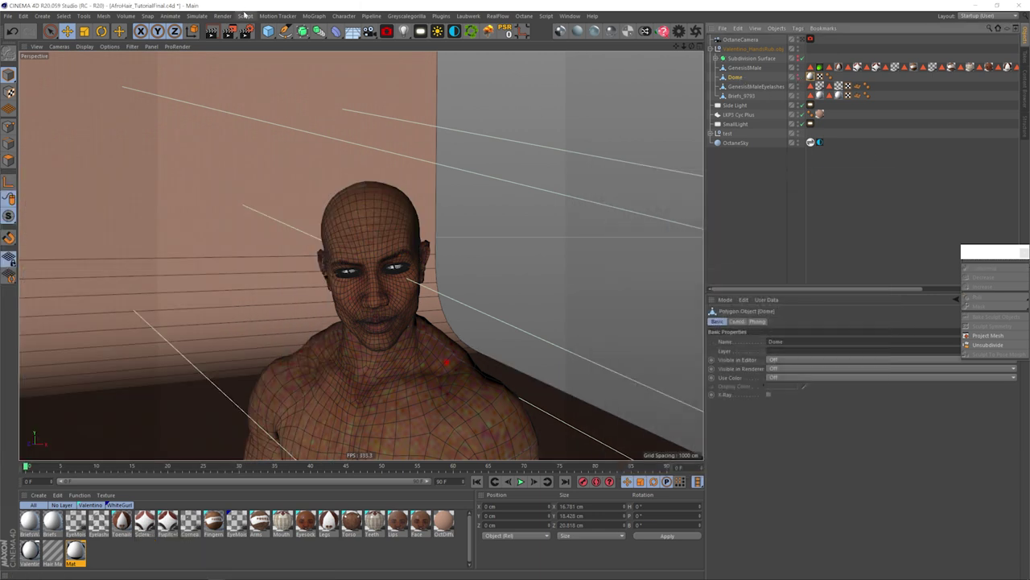
Step: Add a Hair object growing from the Dome
{"action": "left_click", "coordinate": [201, 17]}
{"action": "mouse_move", "coordinate": [208, 77]}
{"action": "left_click", "coordinate": [253, 77]}
{"action": "left_click_drag", "start_coordinate": [364, 205], "coordinate": [528, 202]}
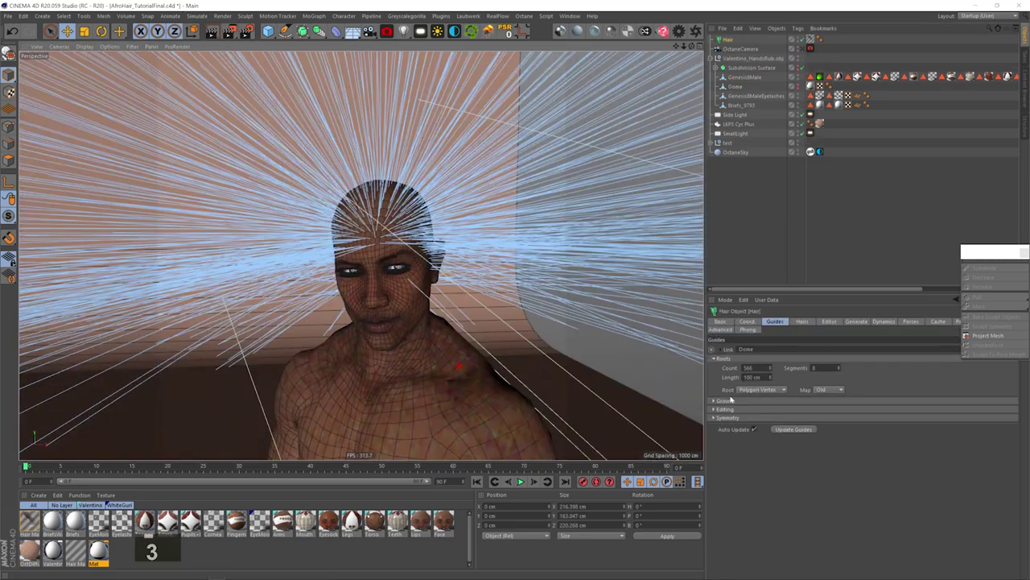
Step: Use the Hair-Tutorial.tif texture as the guides' growth density map and set the guide roots to Polygon Area
{"action": "left_click", "coordinate": [724, 400]}
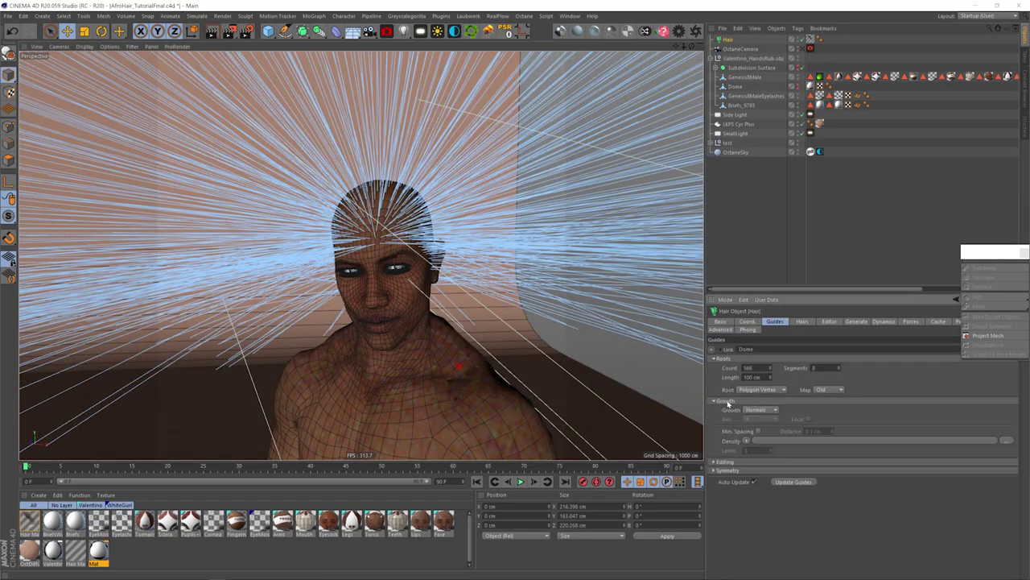
{"action": "left_click", "coordinate": [747, 441]}
{"action": "left_click", "coordinate": [754, 456]}
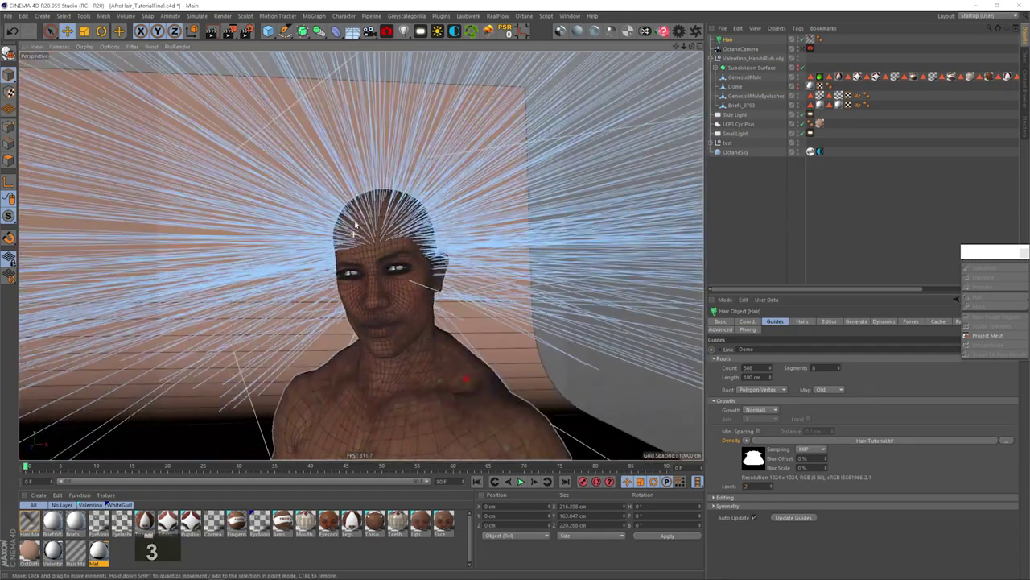
{"action": "left_click_drag", "start_coordinate": [356, 225], "coordinate": [377, 228]}
{"action": "left_click", "coordinate": [760, 389]}
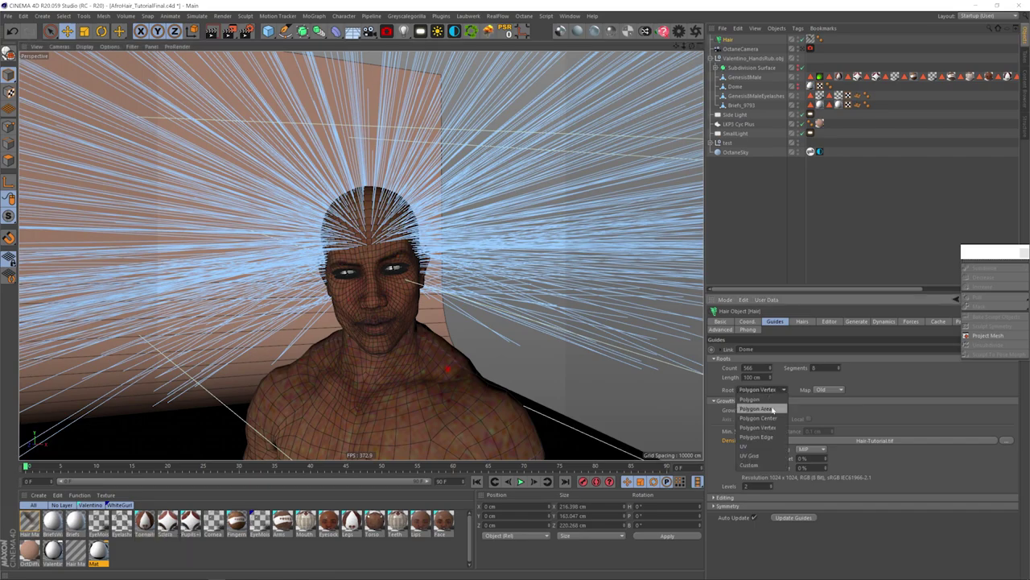
{"action": "left_click", "coordinate": [760, 408]}
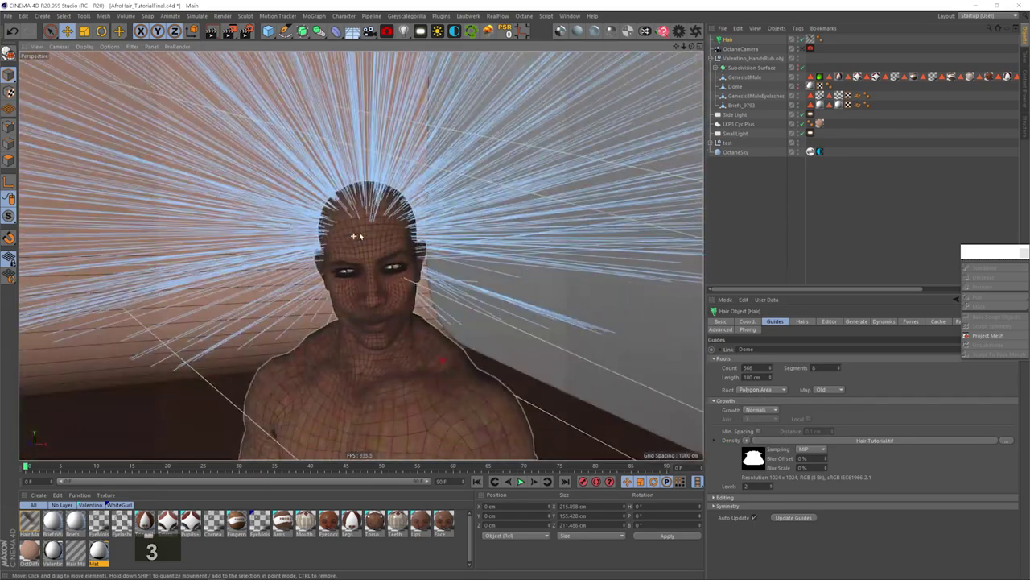
Step: Examine the root and growth settings of the Hair object's hairs
{"action": "left_click", "coordinate": [803, 321]}
{"action": "left_click", "coordinate": [725, 359]}
{"action": "left_click", "coordinate": [725, 391]}
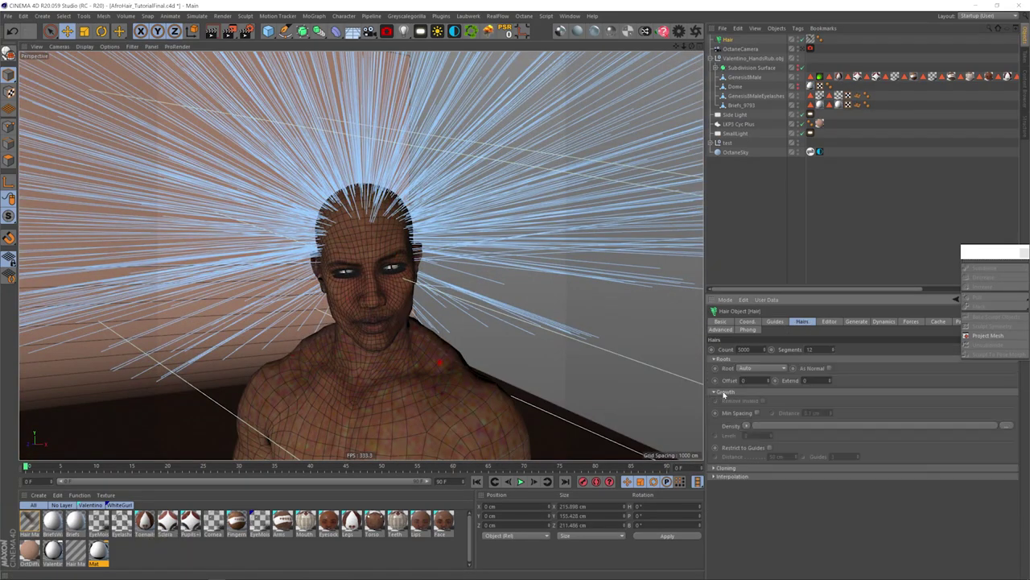
{"action": "key", "text": "3"}
{"action": "left_click_drag", "start_coordinate": [406, 251], "coordinate": [385, 269]}
Step: Shorten the hair guides by trying a length of 15 cm and settling on 10 cm
{"action": "left_click", "coordinate": [776, 322]}
{"action": "double_click", "coordinate": [753, 377]}
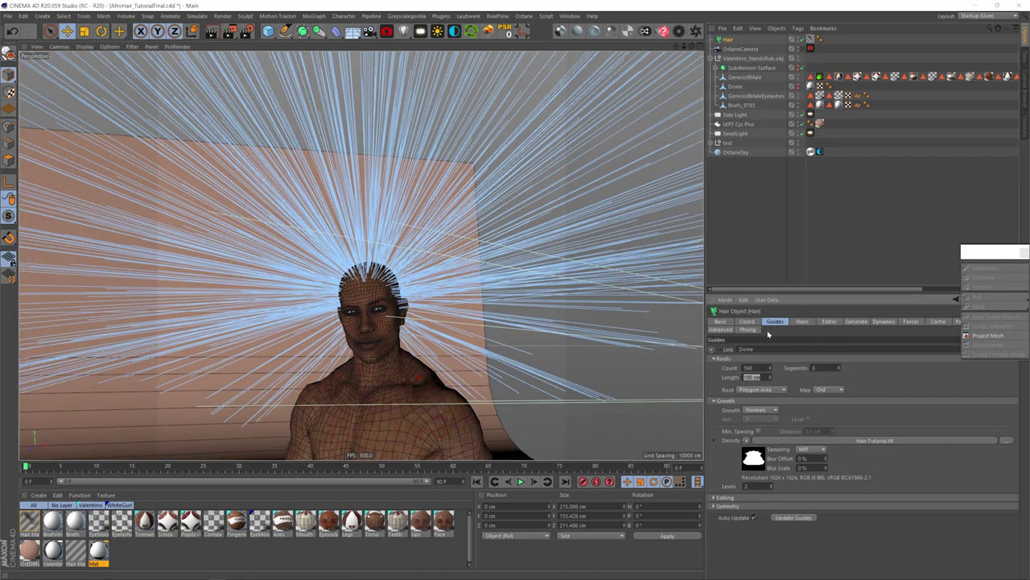
{"action": "type", "text": "15"}
{"action": "key", "text": "Return"}
{"action": "double_click", "coordinate": [753, 377]}
{"action": "type", "text": "10"}
{"action": "key", "text": "Return"}
{"action": "key", "text": "2"}
{"action": "left_click_drag", "start_coordinate": [331, 283], "coordinate": [362, 298]}
{"action": "key", "text": "3"}
Step: Set the Hair object's viewport preview to Hair Lines with 57% detail
{"action": "left_click", "coordinate": [884, 321]}
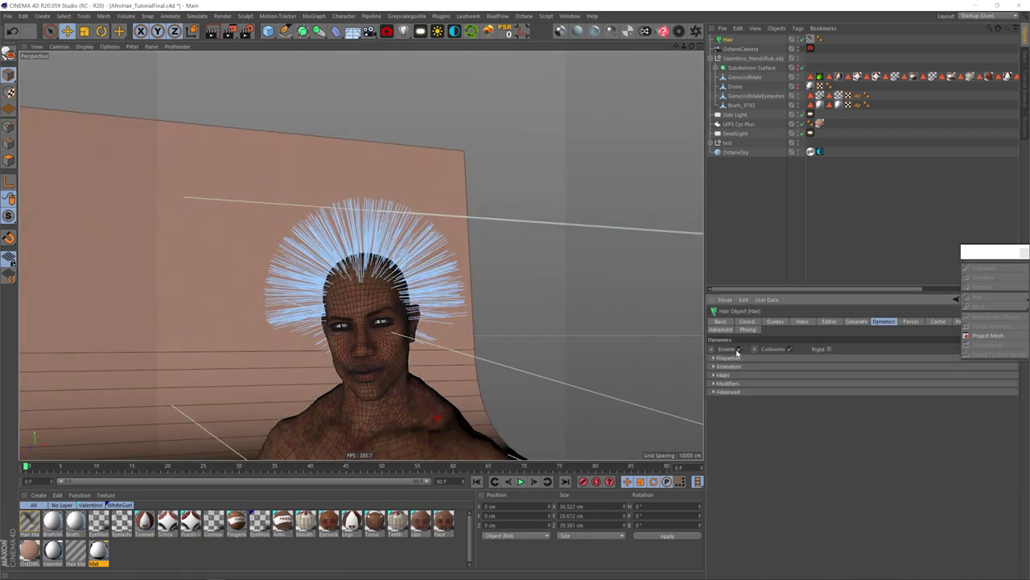
{"action": "left_click", "coordinate": [829, 322]}
{"action": "left_click", "coordinate": [765, 358]}
{"action": "left_click", "coordinate": [761, 396]}
{"action": "left_click_drag", "start_coordinate": [828, 382], "coordinate": [910, 382]}
{"action": "left_click", "coordinate": [798, 273]}
{"action": "key", "text": "2"}
{"action": "mouse_move", "coordinate": [314, 283]}
{"action": "left_mouse_down"}
{"action": "mouse_move", "coordinate": [344, 287]}
{"action": "mouse_move", "coordinate": [314, 282]}
{"action": "left_mouse_up"}
{"action": "left_click", "coordinate": [728, 40]}
{"action": "key", "text": "1"}
{"action": "left_click_drag", "start_coordinate": [475, 292], "coordinate": [513, 295]}
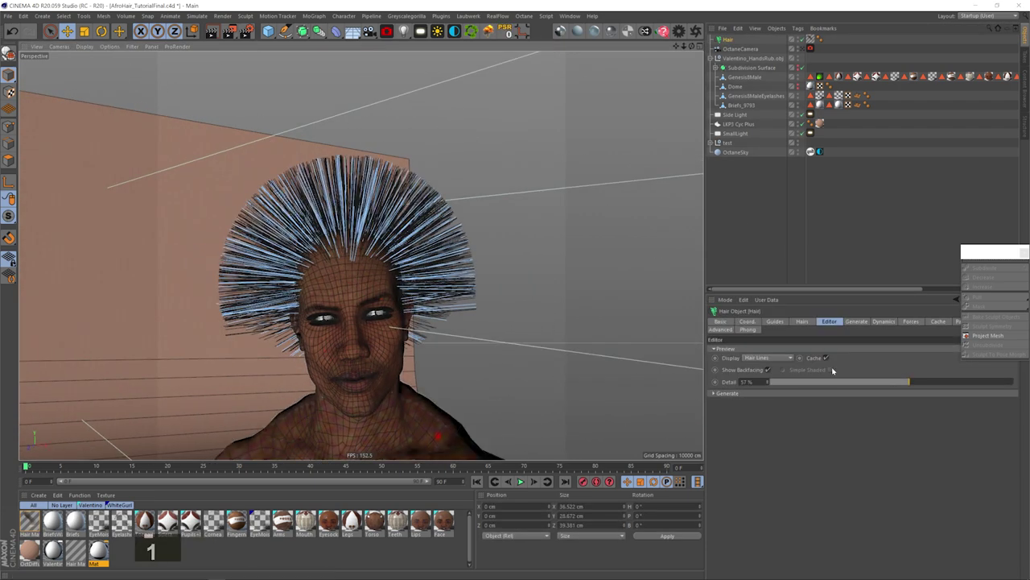
Step: Detach the hair tools, hair selection and hair mode menus as floating palettes over the viewport
{"action": "left_click", "coordinate": [197, 16]}
{"action": "mouse_move", "coordinate": [211, 111]}
{"action": "left_click", "coordinate": [262, 109]}
{"action": "left_click_drag", "start_coordinate": [262, 111], "coordinate": [116, 88]}
{"action": "left_click", "coordinate": [197, 16]}
{"action": "left_click", "coordinate": [274, 99]}
{"action": "left_click", "coordinate": [197, 16]}
{"action": "mouse_move", "coordinate": [211, 85]}
{"action": "left_click", "coordinate": [267, 80]}
{"action": "left_click_drag", "start_coordinate": [267, 71], "coordinate": [115, 292]}
Step: Trim the outer ends of the hair around the head with the Cut tool, working from several angles
{"action": "left_click", "coordinate": [52, 169]}
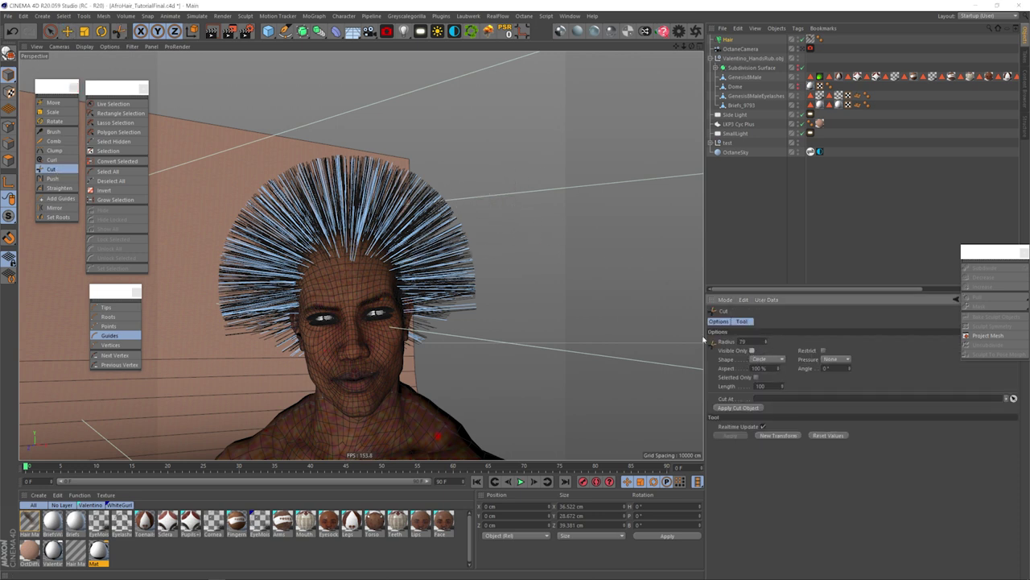
{"action": "mouse_move", "coordinate": [499, 233]}
{"action": "left_mouse_down"}
{"action": "mouse_move", "coordinate": [281, 361]}
{"action": "mouse_move", "coordinate": [242, 143]}
{"action": "left_mouse_up"}
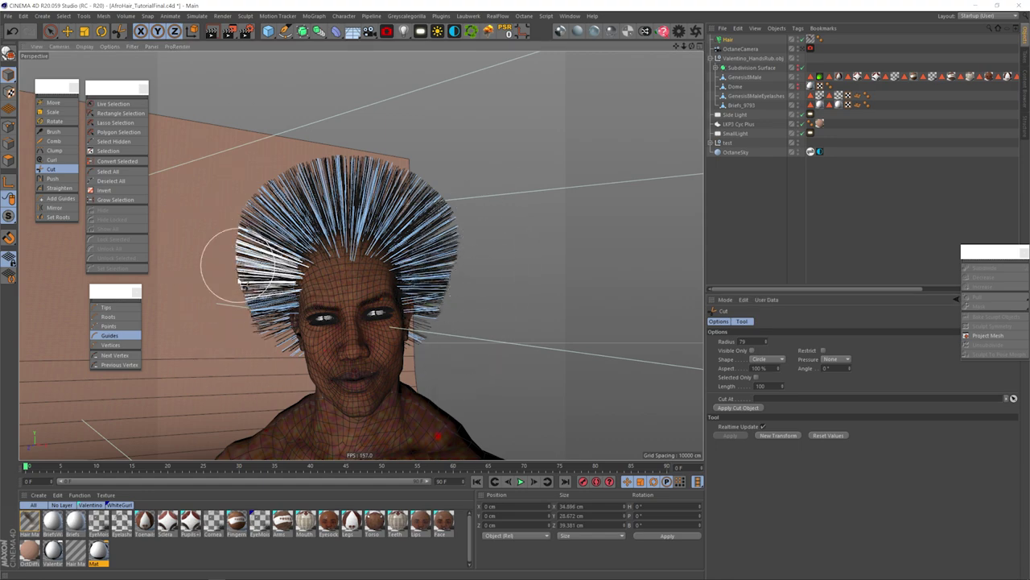
{"action": "mouse_move", "coordinate": [334, 322]}
{"action": "left_mouse_down", "text": "alt"}
{"action": "mouse_move", "coordinate": [459, 379]}
{"action": "mouse_move", "coordinate": [480, 372]}
{"action": "mouse_move", "coordinate": [520, 219]}
{"action": "left_mouse_up", "text": "alt"}
{"action": "left_click_drag", "start_coordinate": [521, 281], "coordinate": [504, 334], "text": "alt"}
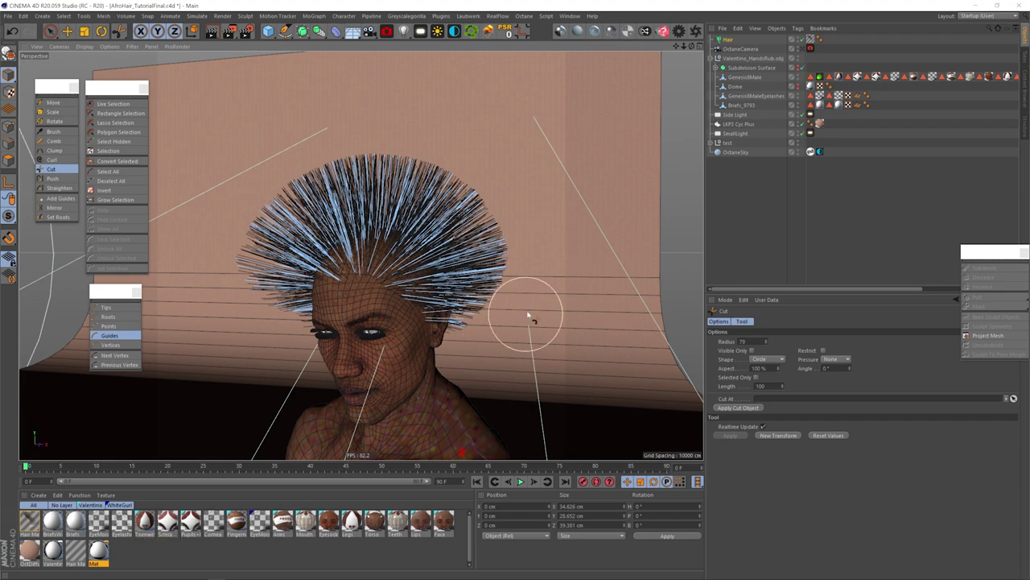
{"action": "left_click_drag", "start_coordinate": [286, 330], "coordinate": [267, 351]}
{"action": "key", "text": "3"}
{"action": "mouse_move", "coordinate": [388, 280]}
{"action": "left_mouse_down"}
{"action": "mouse_move", "coordinate": [410, 280]}
{"action": "mouse_move", "coordinate": [314, 282]}
{"action": "mouse_move", "coordinate": [332, 282]}
{"action": "left_mouse_up"}
{"action": "key", "text": "2"}
{"action": "left_click_drag", "start_coordinate": [388, 280], "coordinate": [354, 280]}
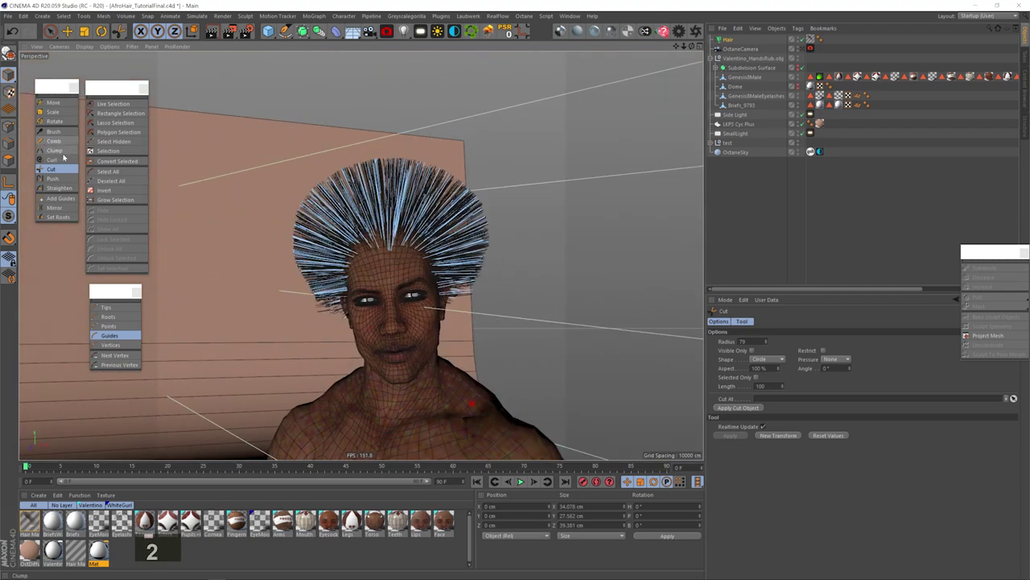
Step: Activate the hair Brush tool and set its radius to 222
{"action": "left_click", "coordinate": [54, 131]}
{"action": "left_click_drag", "start_coordinate": [766, 343], "coordinate": [766, 316]}
{"action": "left_click", "coordinate": [736, 413]}
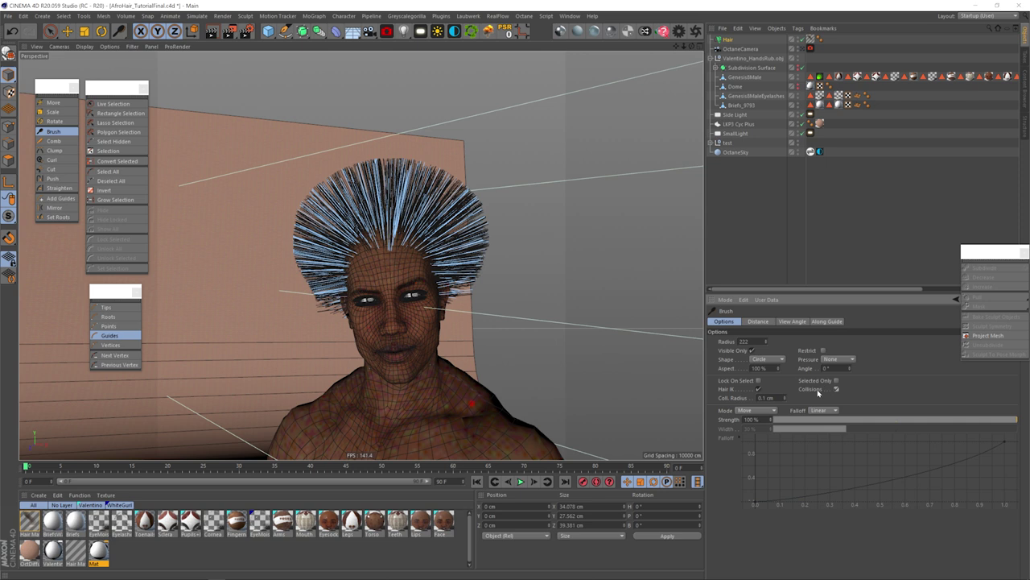
Step: Add a Hair Collider tag to the Genesis8Male object
{"action": "right_click", "coordinate": [747, 79]}
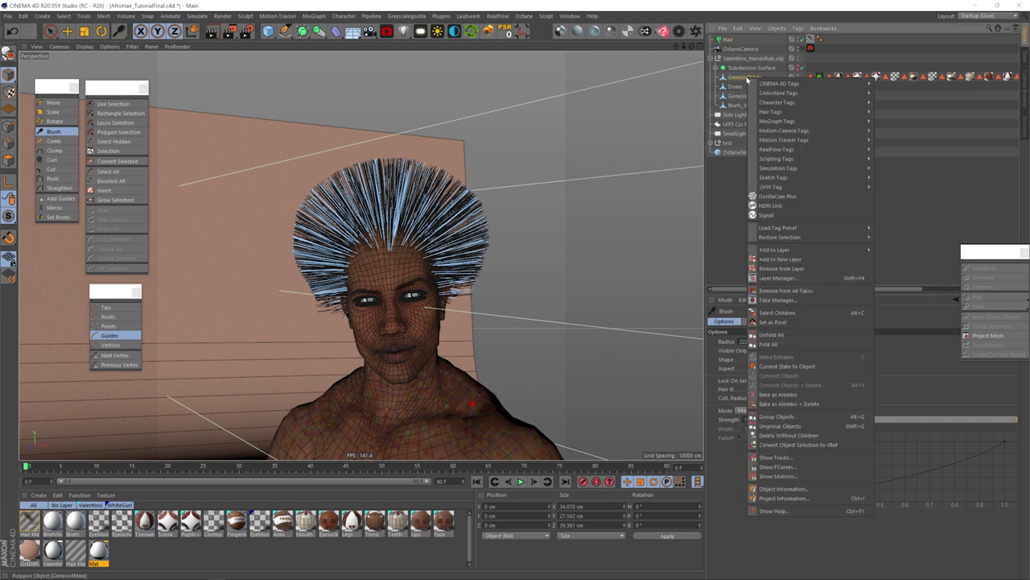
{"action": "mouse_move", "coordinate": [774, 112]}
{"action": "left_click", "coordinate": [898, 121]}
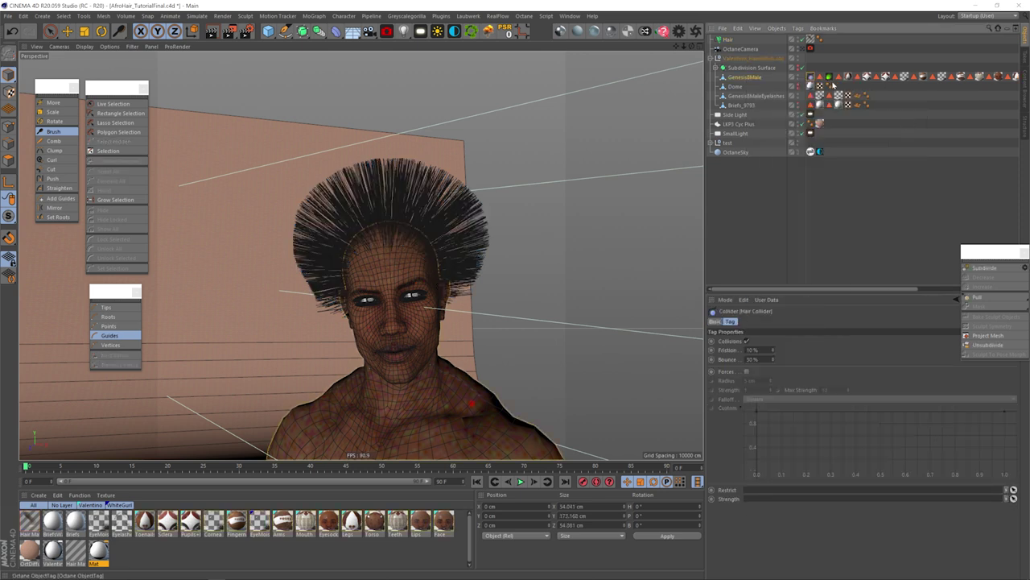
Step: Try reshaping the Hair object's guides with the Brush tool and undo the strokes
{"action": "left_click", "coordinate": [728, 39]}
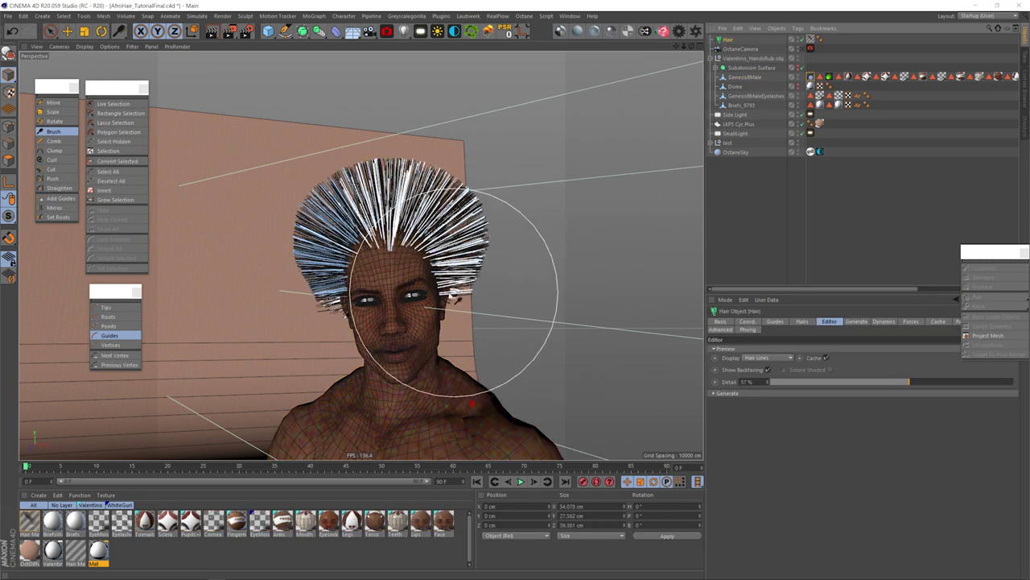
{"action": "left_click", "coordinate": [50, 131]}
{"action": "mouse_move", "coordinate": [426, 294]}
{"action": "left_mouse_down"}
{"action": "mouse_move", "coordinate": [437, 298]}
{"action": "mouse_move", "coordinate": [375, 202]}
{"action": "mouse_move", "coordinate": [258, 238]}
{"action": "mouse_move", "coordinate": [431, 244]}
{"action": "mouse_move", "coordinate": [390, 263]}
{"action": "mouse_move", "coordinate": [373, 120]}
{"action": "left_mouse_up"}
{"action": "key", "text": "ctrl+z"}
{"action": "key", "text": "3"}
{"action": "key", "text": "ctrl+z"}
{"action": "key", "text": "ctrl+z"}
{"action": "key", "text": "ctrl+z"}
{"action": "key", "text": "ctrl+z"}
Step: Activate the hair Comb tool, set its direction to Local Y and lower the start point of its curve to 0
{"action": "left_click", "coordinate": [54, 141]}
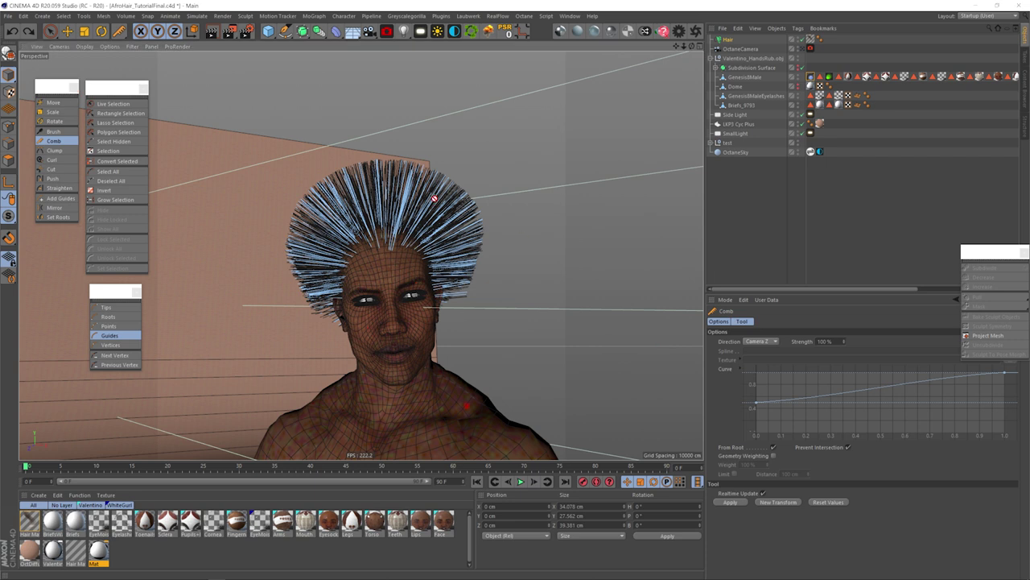
{"action": "left_click", "coordinate": [760, 342]}
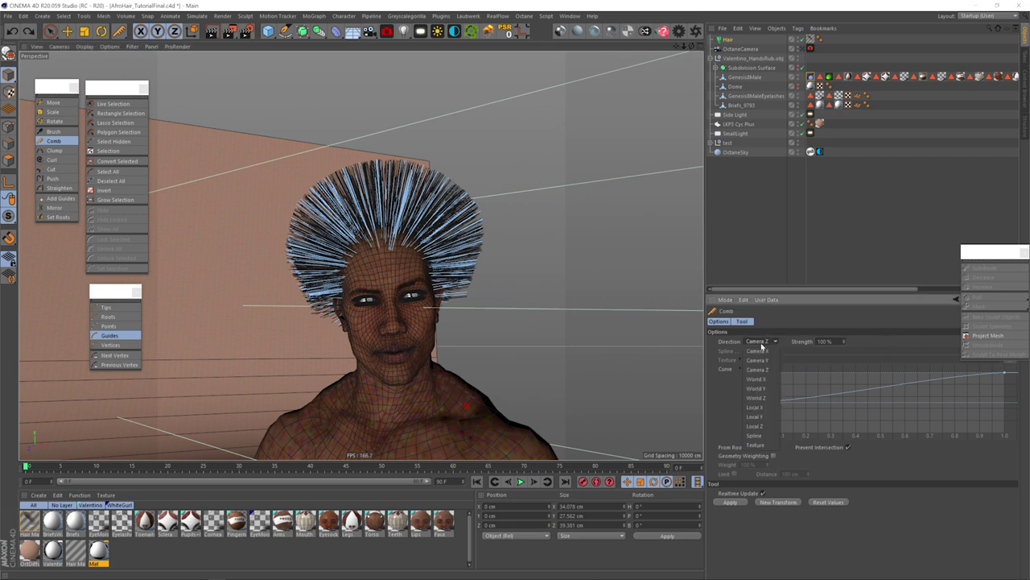
{"action": "left_click", "coordinate": [758, 418]}
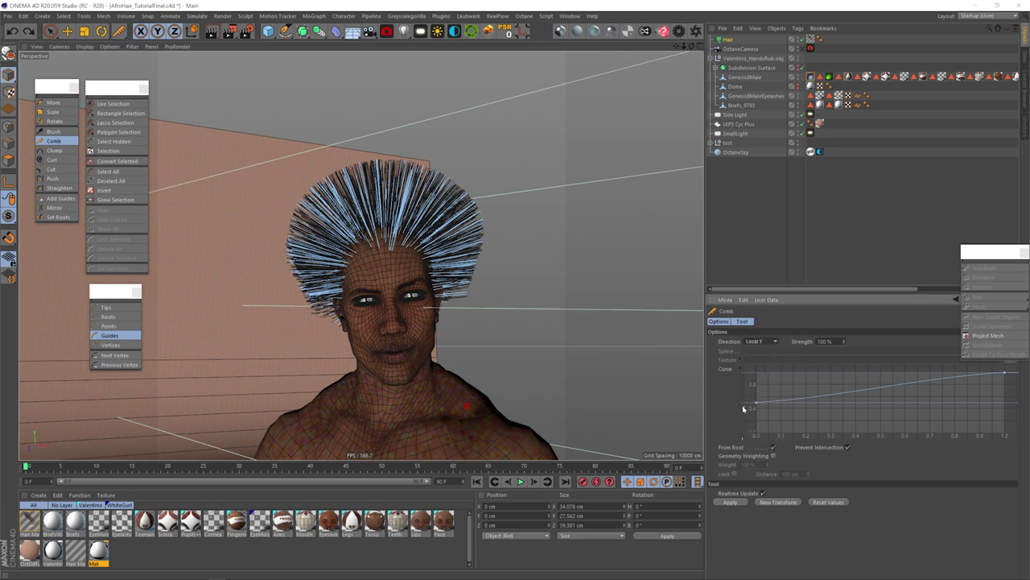
{"action": "left_click_drag", "start_coordinate": [755, 403], "coordinate": [755, 435]}
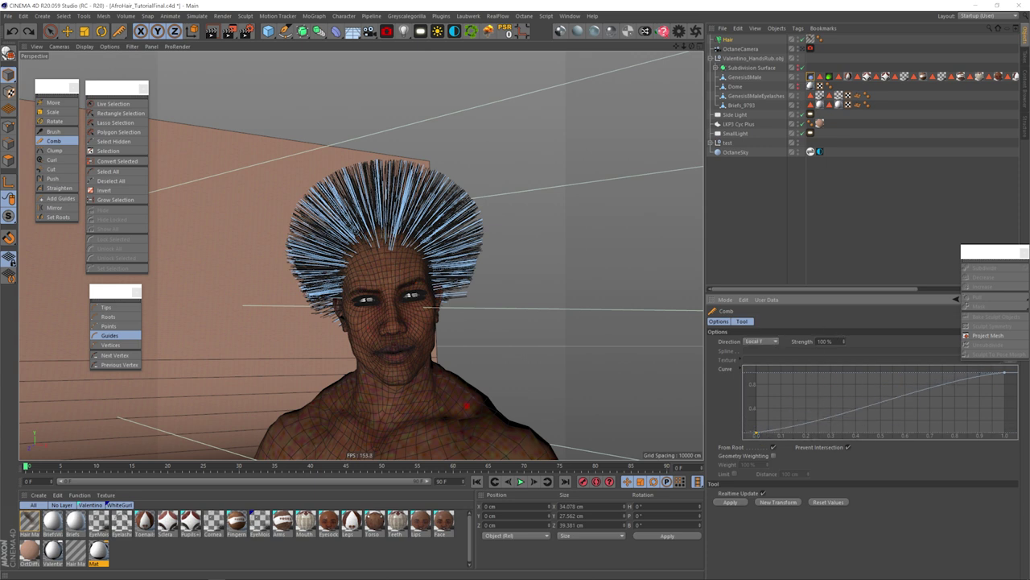
Step: Try applying the comb to the guides at 100% strength and undo it
{"action": "left_click", "coordinate": [736, 502]}
{"action": "key", "text": "3"}
{"action": "left_click_drag", "start_coordinate": [374, 235], "coordinate": [451, 238]}
{"action": "key", "text": "ctrl+z"}
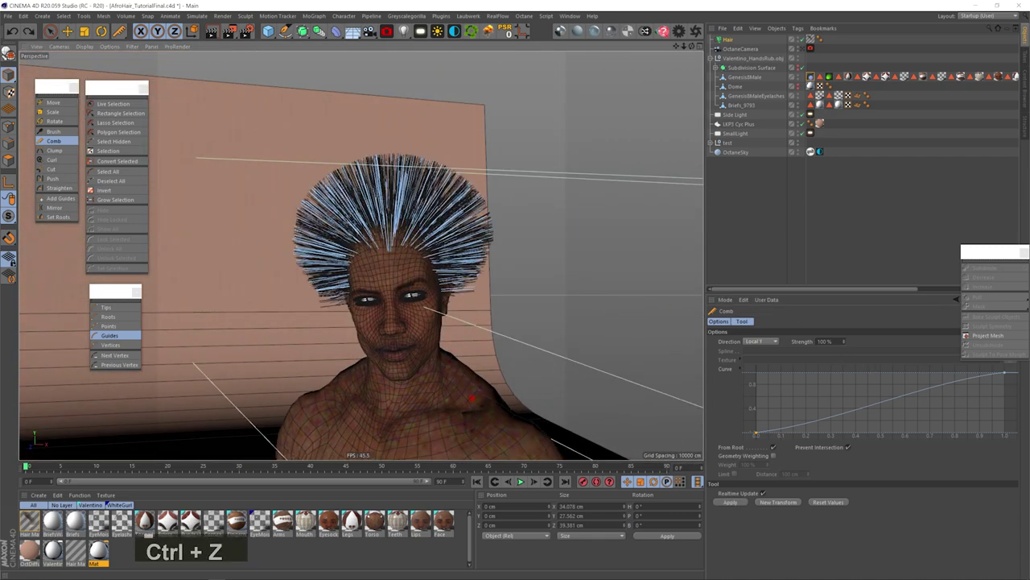
Step: Set the comb strength to -100%, make the curve point soft and bend the curve so it rises early from the root
{"action": "left_click_drag", "start_coordinate": [834, 341], "coordinate": [796, 319]}
{"action": "type", "text": "-100"}
{"action": "key", "text": "Return"}
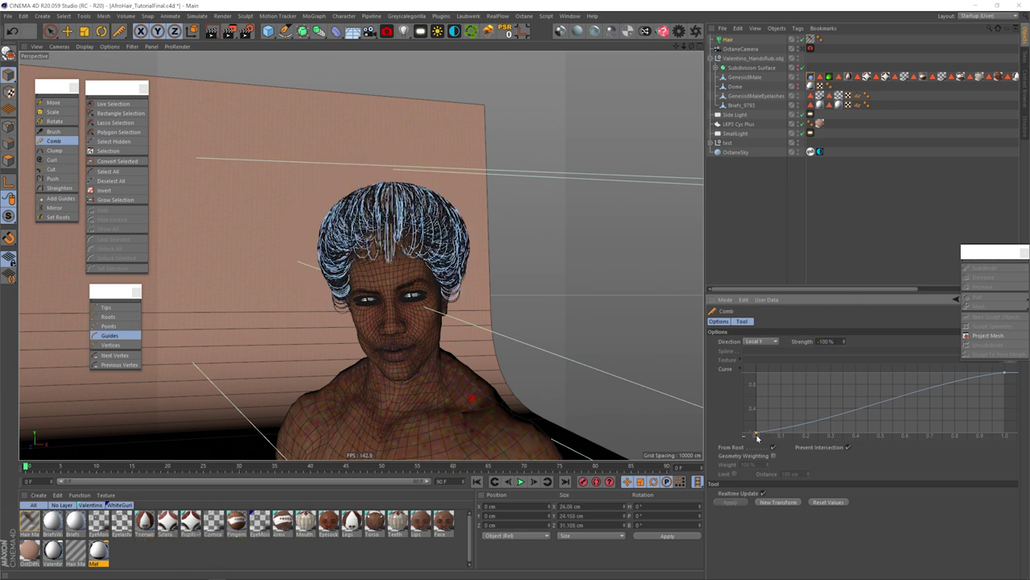
{"action": "right_click", "coordinate": [756, 436]}
{"action": "mouse_move", "coordinate": [801, 519]}
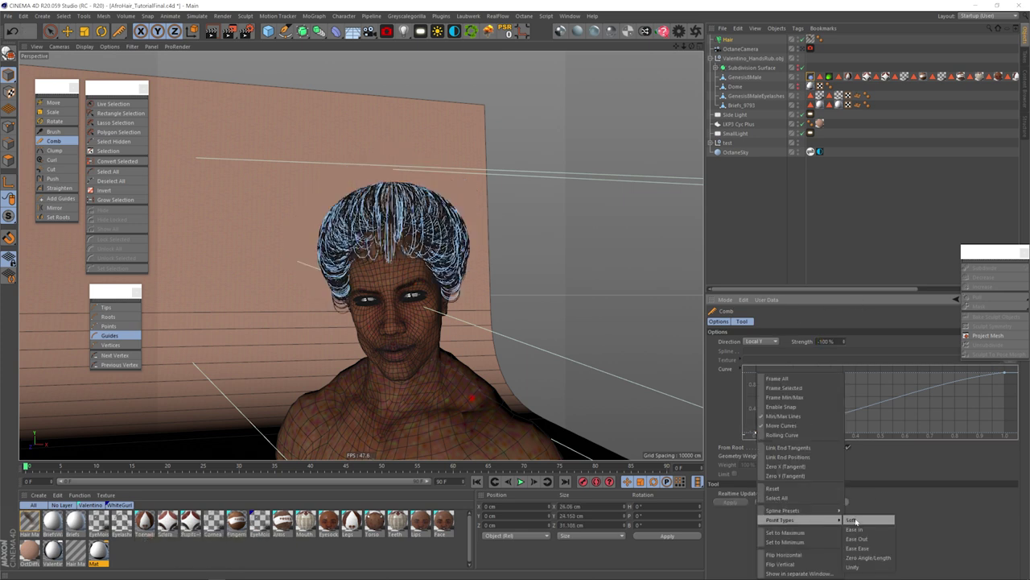
{"action": "left_click", "coordinate": [868, 520]}
{"action": "left_click_drag", "start_coordinate": [787, 436], "coordinate": [785, 394]}
{"action": "left_click_drag", "start_coordinate": [975, 396], "coordinate": [970, 384]}
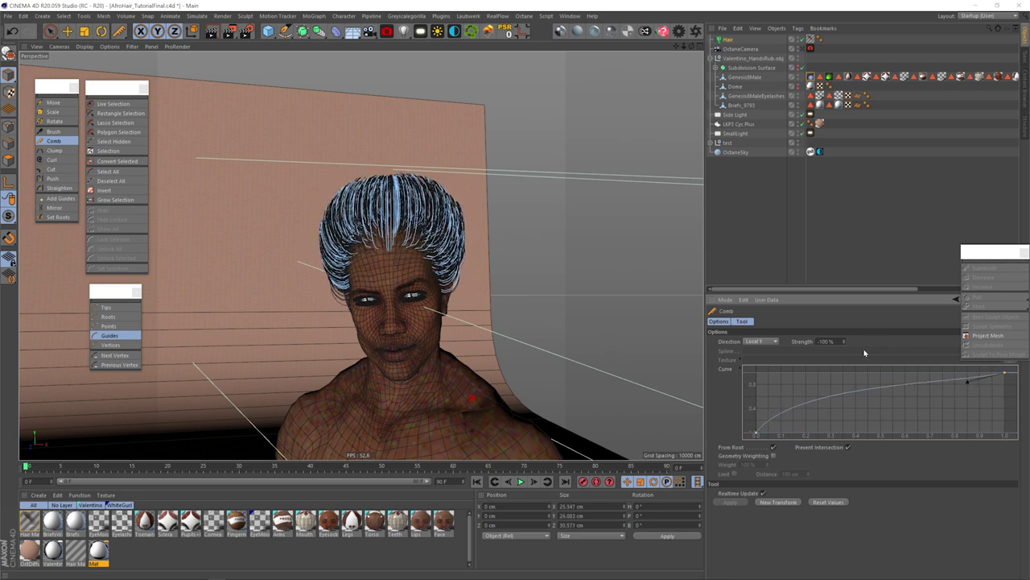
Step: Reduce the inward combing of the guides by setting the strength to -32%
{"action": "left_click_drag", "start_coordinate": [844, 343], "coordinate": [844, 309]}
{"action": "key", "text": "3"}
{"action": "mouse_move", "coordinate": [382, 258]}
{"action": "left_mouse_down"}
{"action": "mouse_move", "coordinate": [513, 239]}
{"action": "mouse_move", "coordinate": [381, 243]}
{"action": "left_mouse_up"}
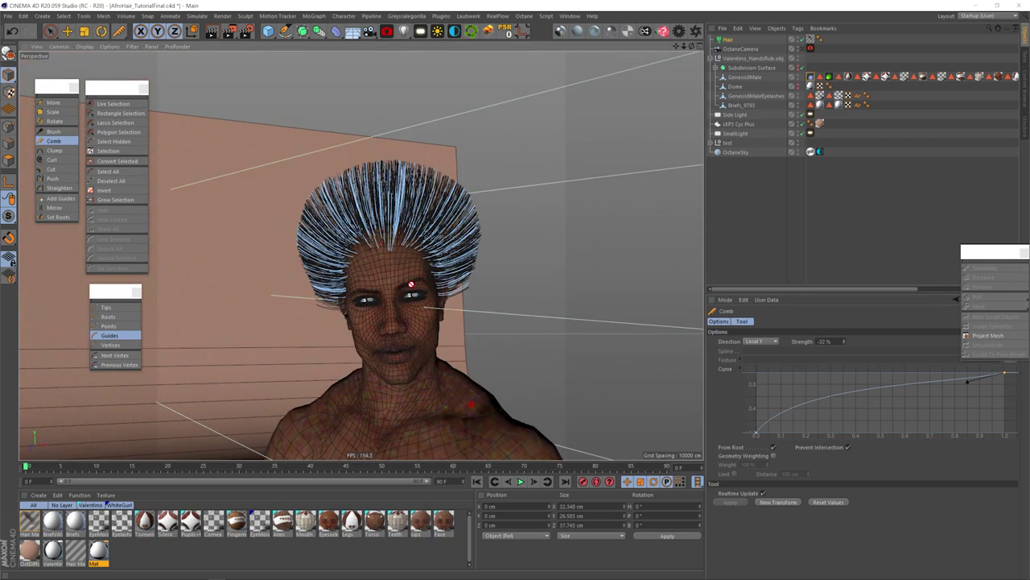
Step: Set the Hair Mat material's thickness to 0.02 cm at root and tip with 0.005 cm variation, and taper its curve toward the tip
{"action": "left_click", "coordinate": [773, 209]}
{"action": "double_click", "coordinate": [34, 525]}
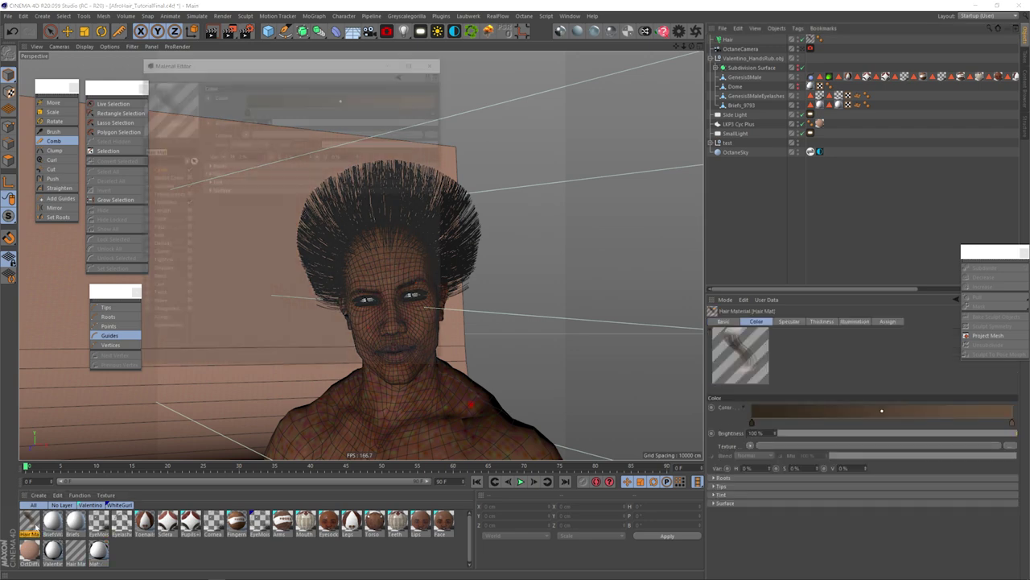
{"action": "left_click_drag", "start_coordinate": [232, 66], "coordinate": [725, 247]}
{"action": "left_click", "coordinate": [657, 384]}
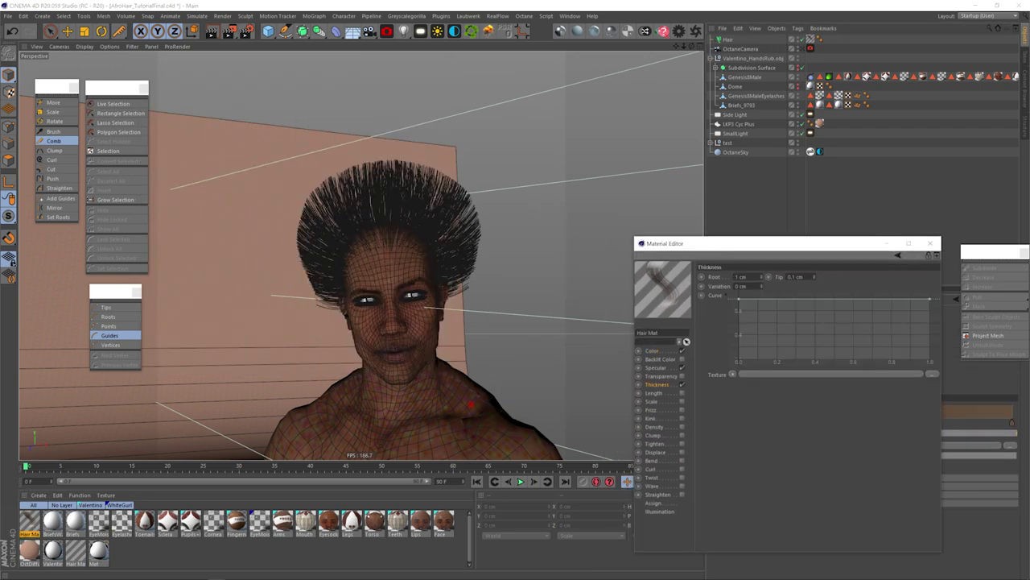
{"action": "type", "text": "0.02"}
{"action": "key", "text": "Tab"}
{"action": "type", "text": "0.02"}
{"action": "key", "text": "Tab"}
{"action": "type", "text": "0.005"}
{"action": "key", "text": "Return"}
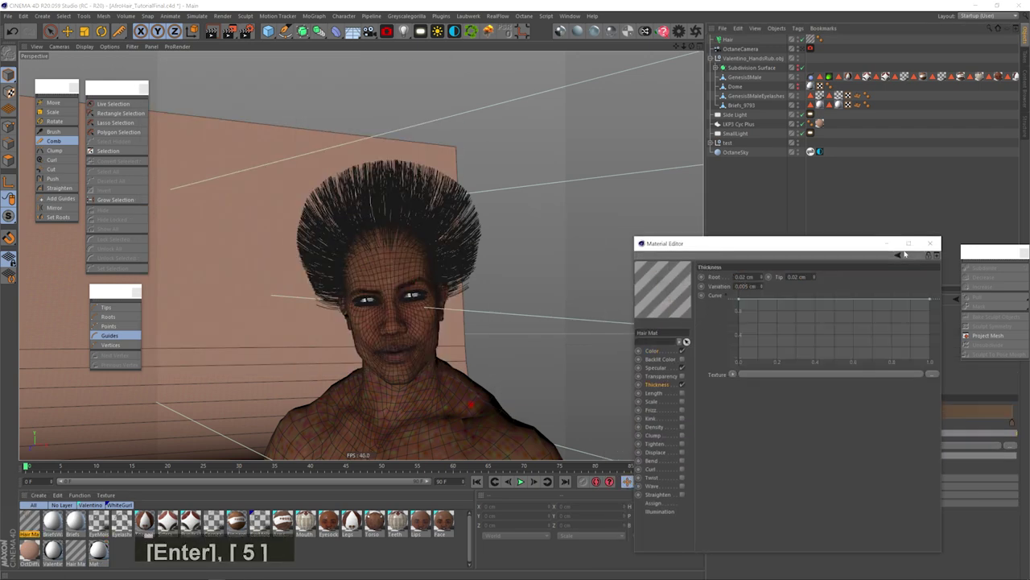
{"action": "left_click_drag", "start_coordinate": [739, 300], "coordinate": [941, 303]}
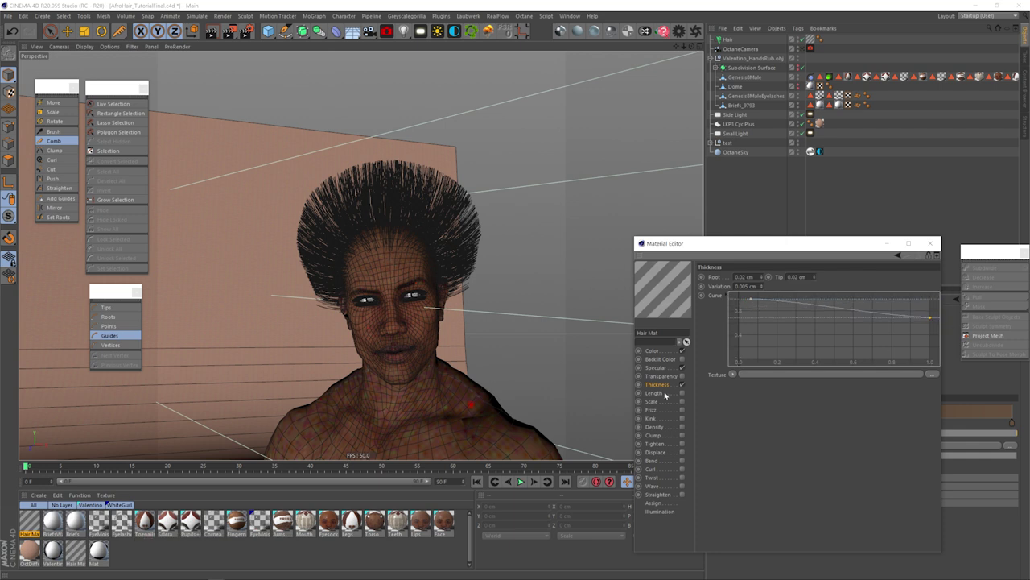
Step: Enable Kink in the hair material with Scale X 1500% and Scale Y 1600%, and raise the start of its curve
{"action": "left_click", "coordinate": [654, 418]}
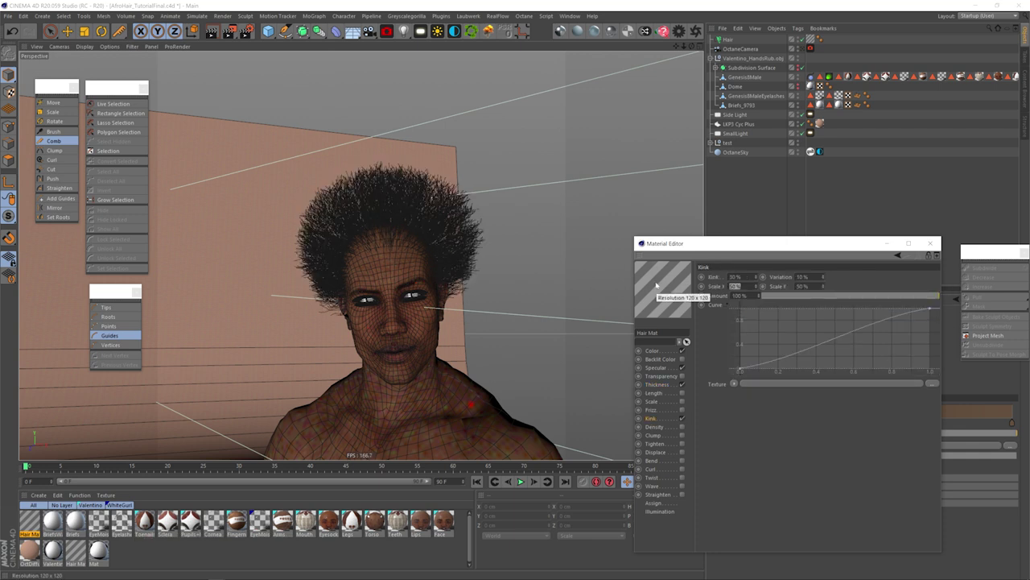
{"action": "type", "text": "1500"}
{"action": "key", "text": "Tab"}
{"action": "type", "text": "1600"}
{"action": "key", "text": "Return"}
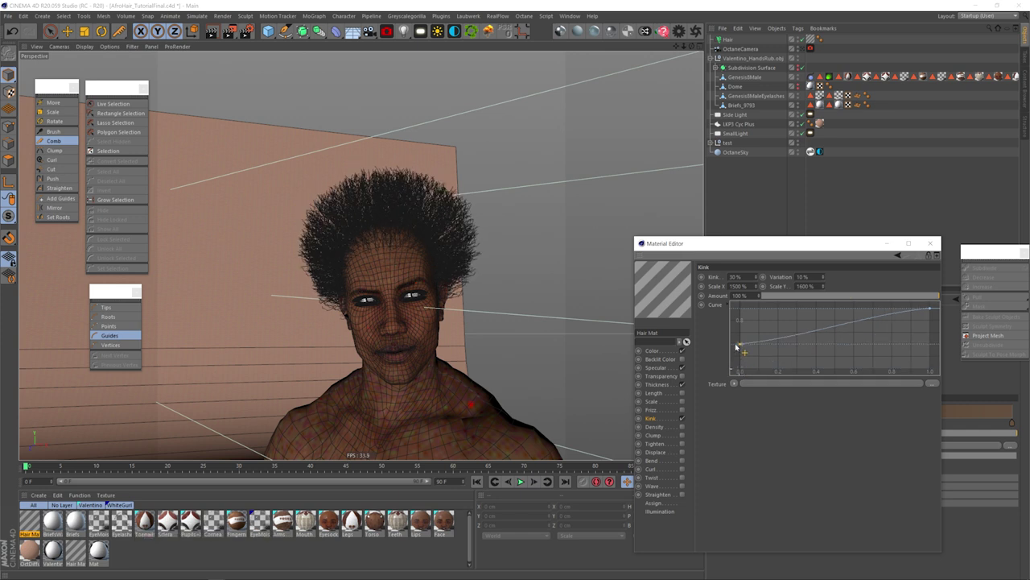
Step: Enable Frizz at 5% with Scale X 1600% and Scale Y 1500%, and raise the start of its curve
{"action": "left_click", "coordinate": [683, 409]}
{"action": "double_click", "coordinate": [737, 286]}
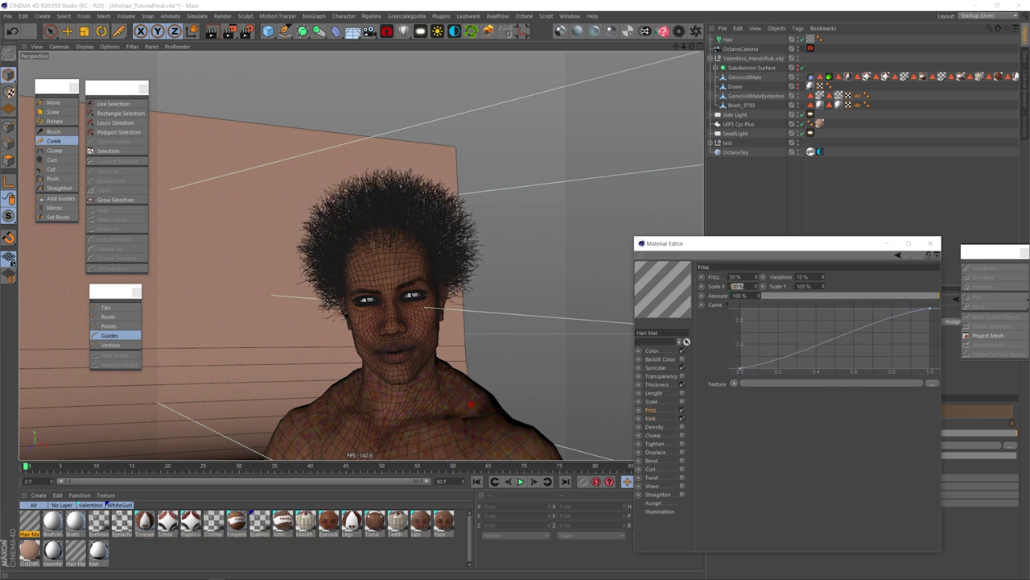
{"action": "type", "text": "1600"}
{"action": "key", "text": "Tab"}
{"action": "type", "text": "1500"}
{"action": "left_click_drag", "start_coordinate": [740, 367], "coordinate": [740, 346]}
{"action": "left_click_drag", "start_coordinate": [756, 277], "coordinate": [756, 313]}
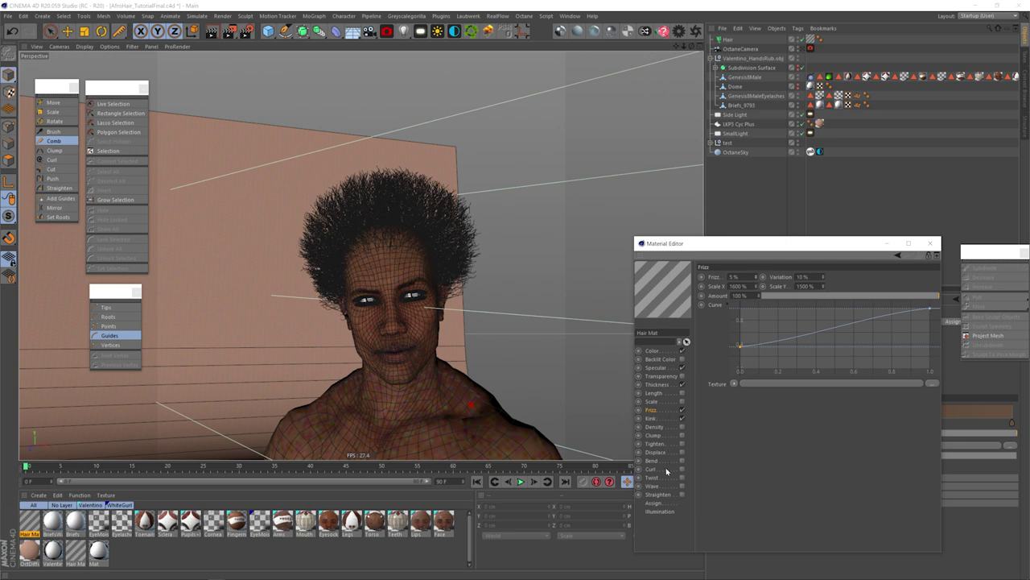
Step: Set the Hair object's hair segments to 100
{"action": "left_click_drag", "start_coordinate": [716, 244], "coordinate": [453, 362]}
{"action": "left_click", "coordinate": [728, 40]}
{"action": "left_click", "coordinate": [801, 322]}
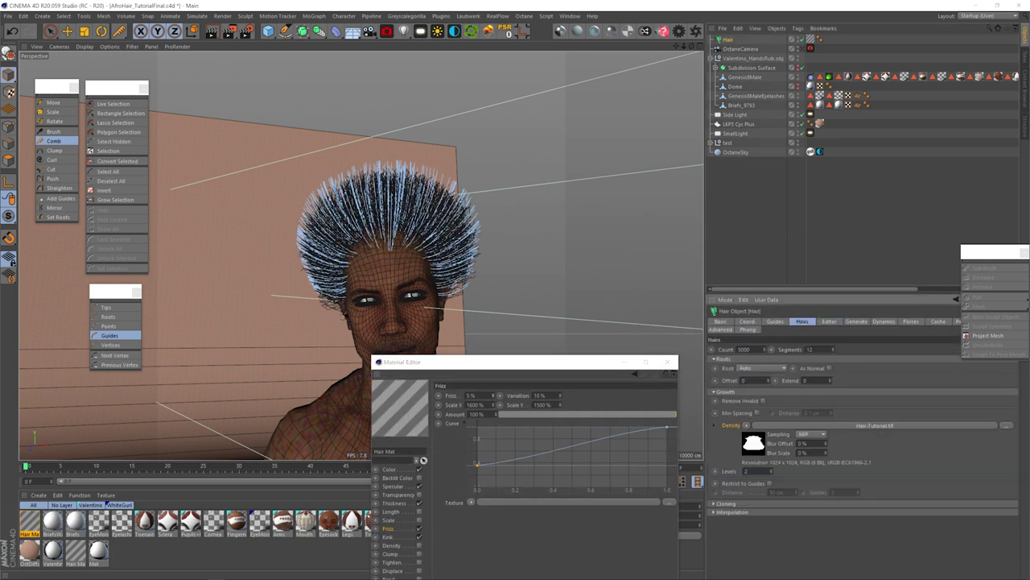
{"action": "type", "text": "0"}
{"action": "key", "text": "Return"}
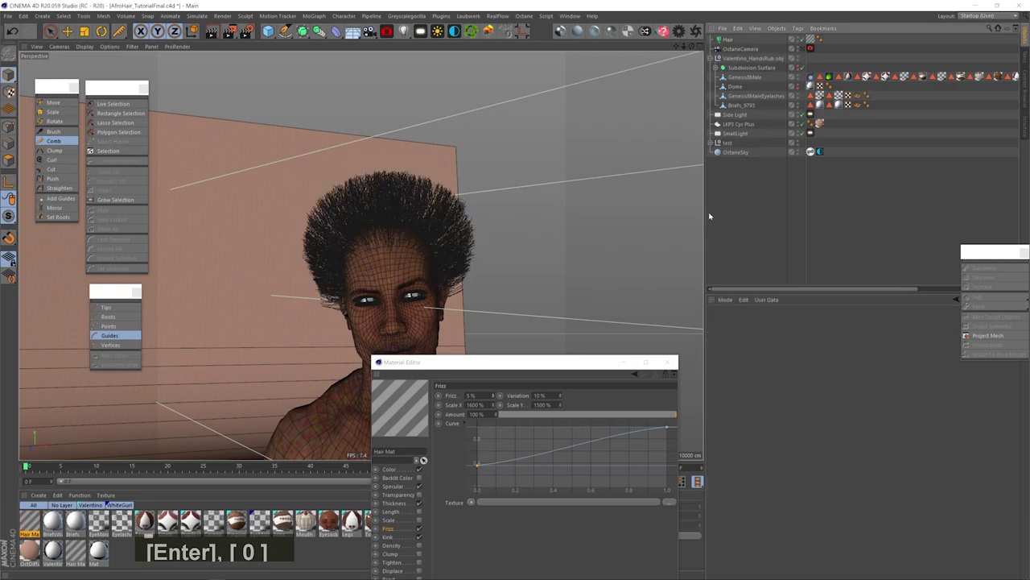
Step: Start an Octane Live Viewer render, frame the head more closely and arrange the viewer beside the material editor
{"action": "left_click", "coordinate": [692, 32]}
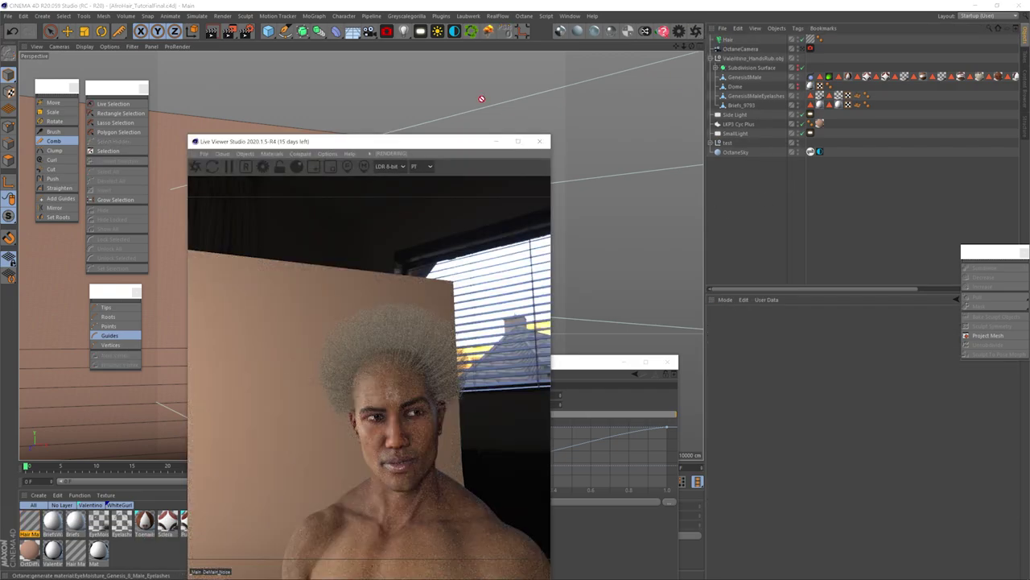
{"action": "left_click_drag", "start_coordinate": [432, 140], "coordinate": [626, 145]}
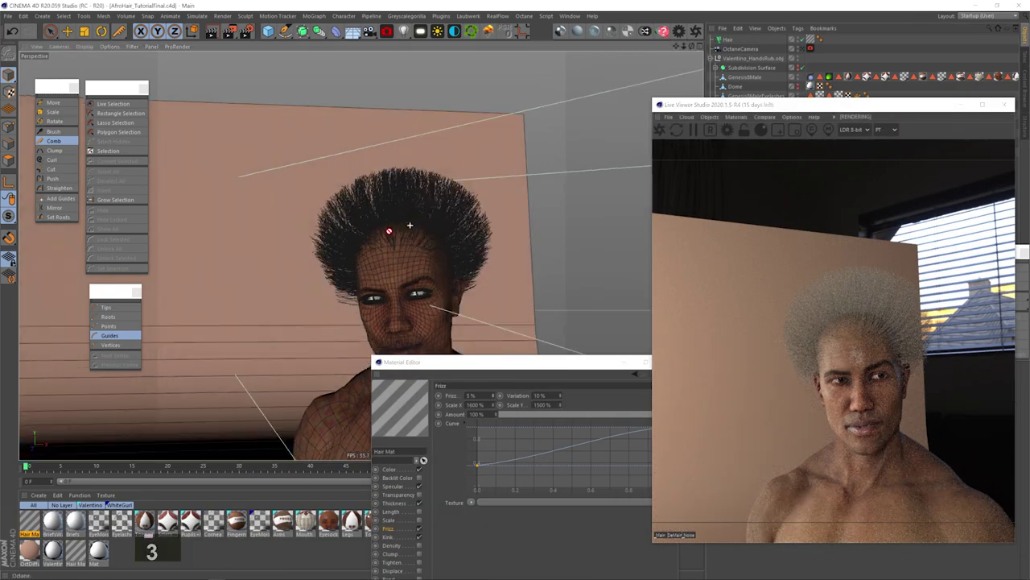
{"action": "left_click_drag", "start_coordinate": [338, 185], "coordinate": [372, 161], "text": "alt"}
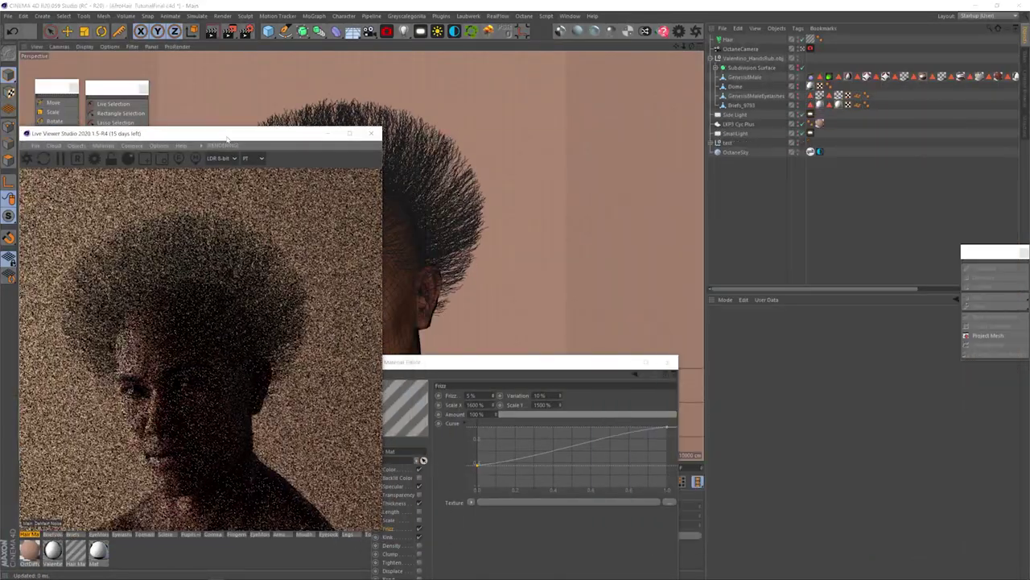
{"action": "left_click_drag", "start_coordinate": [228, 136], "coordinate": [234, 112]}
{"action": "left_click_drag", "start_coordinate": [534, 364], "coordinate": [759, 338]}
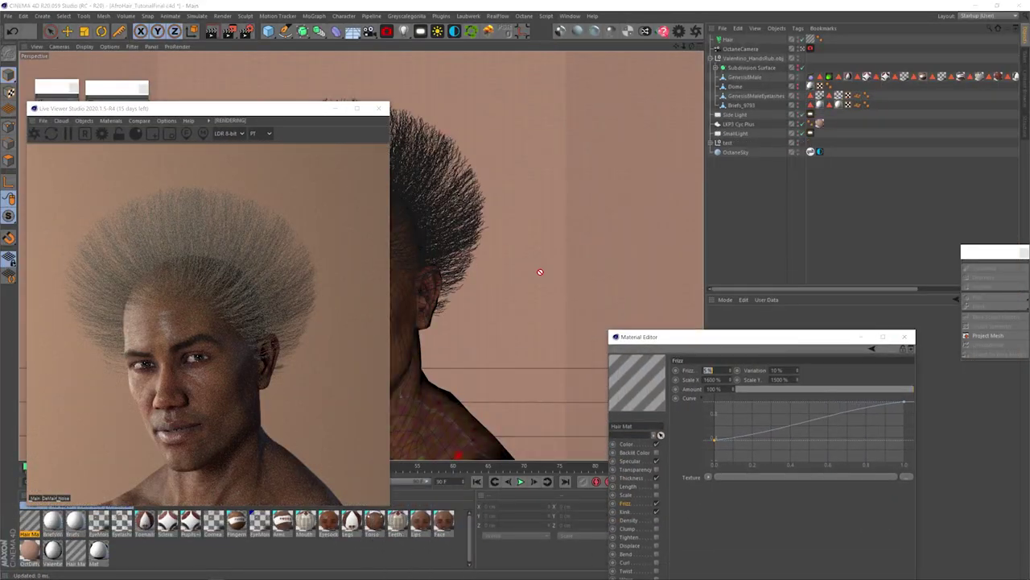
Step: Create an Octane hair material and assign it to the Hair object
{"action": "left_click", "coordinate": [105, 120]}
{"action": "left_click", "coordinate": [134, 209]}
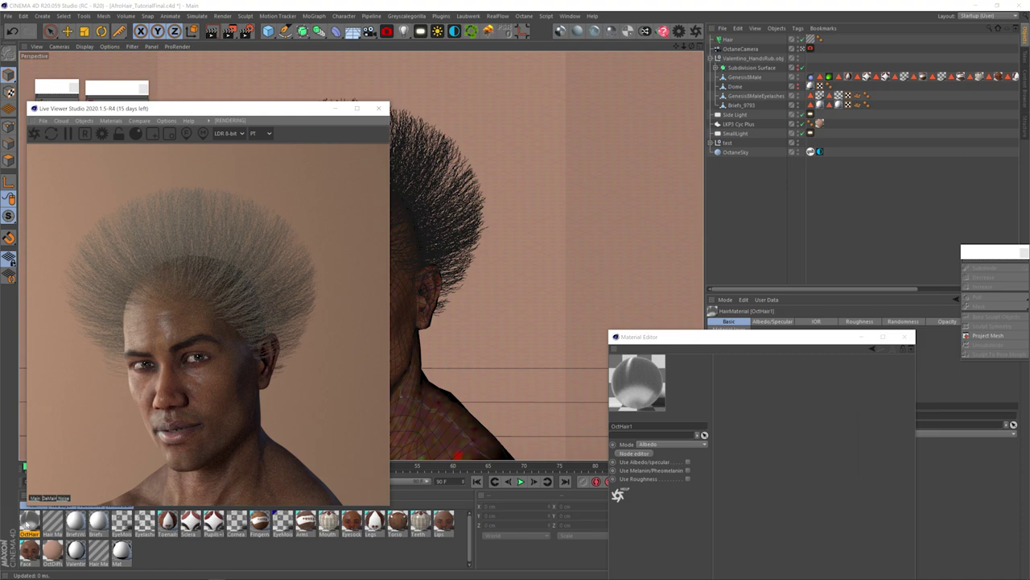
{"action": "left_click_drag", "start_coordinate": [29, 522], "coordinate": [733, 40]}
Step: Set the Octane hair material's albedo to near black (0.000774) and its specular to a dark grey of about 0.196 in the node editor
{"action": "left_click", "coordinate": [634, 454]}
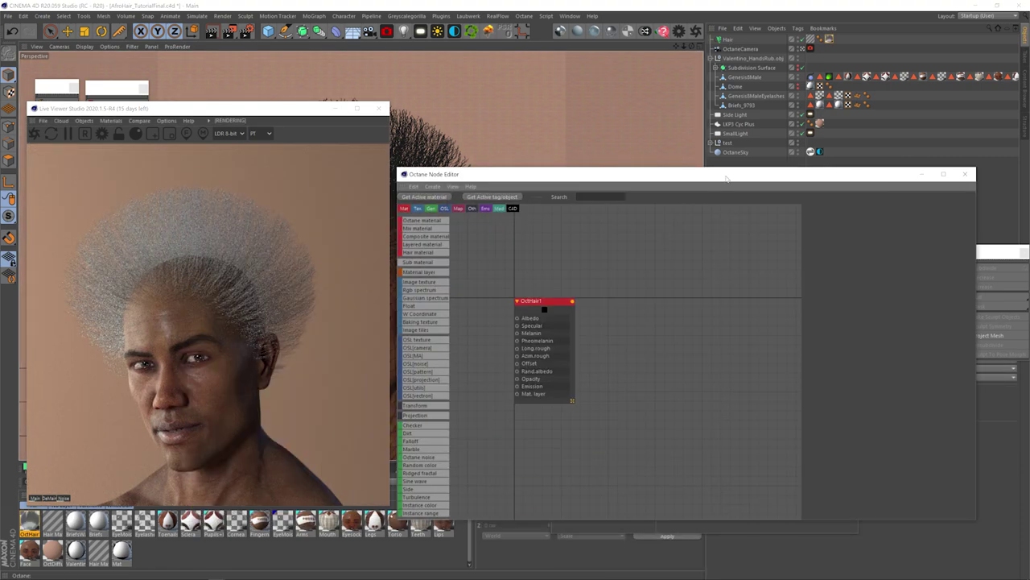
{"action": "left_click", "coordinate": [870, 209]}
{"action": "left_click", "coordinate": [838, 328]}
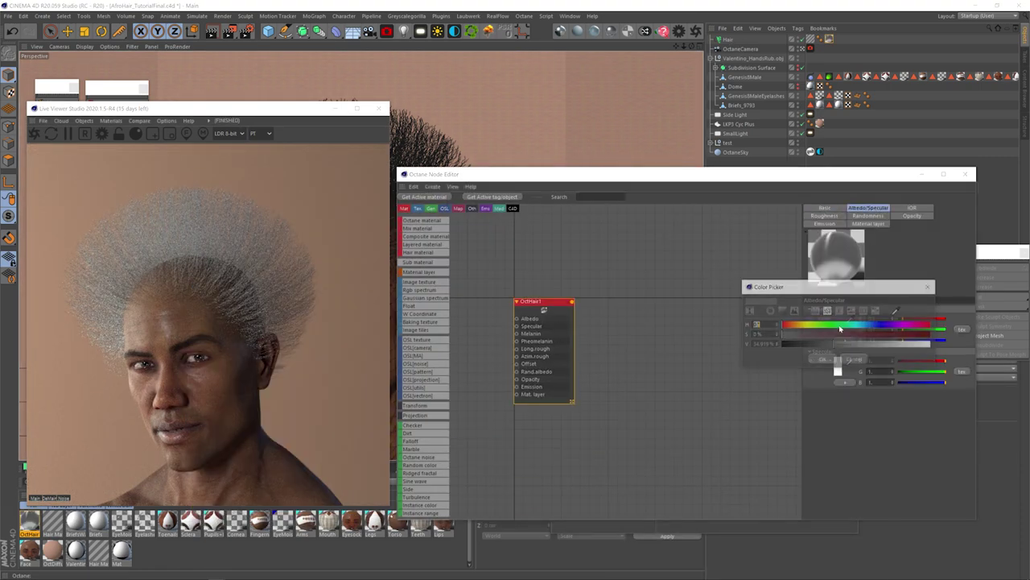
{"action": "left_click", "coordinate": [822, 360]}
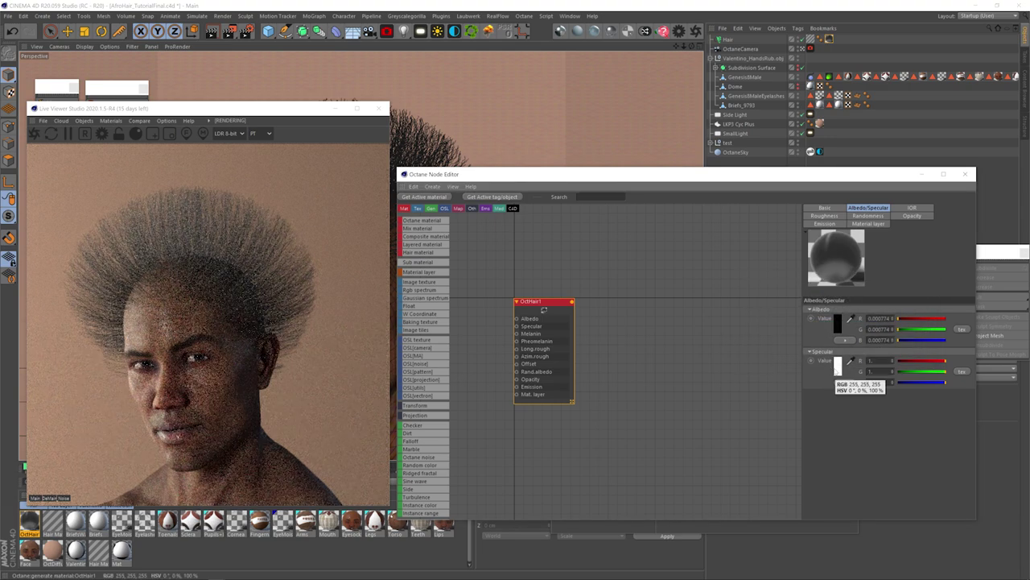
{"action": "left_click", "coordinate": [837, 368]}
{"action": "left_click", "coordinate": [851, 388]}
{"action": "left_click", "coordinate": [822, 404]}
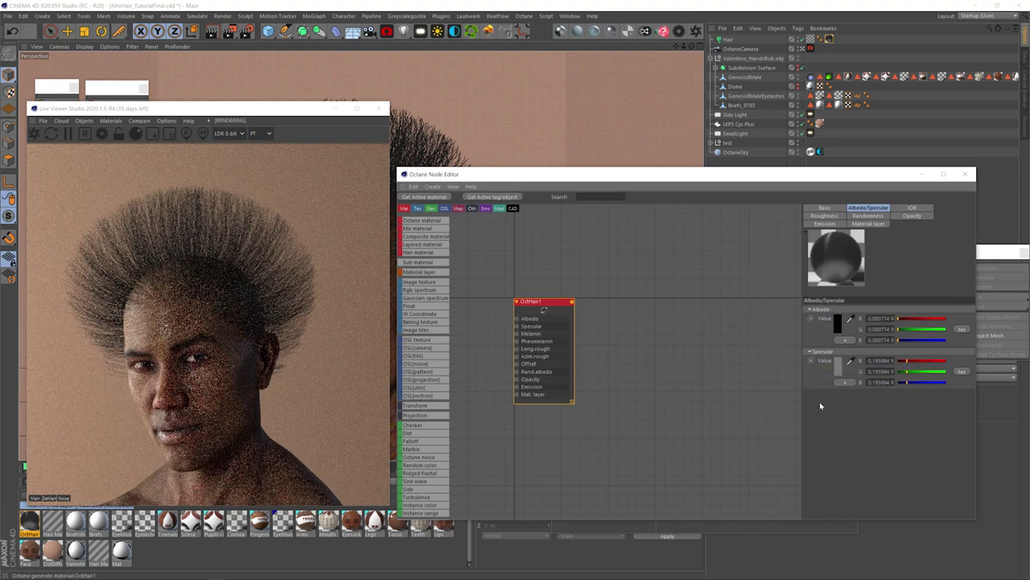
{"action": "left_click_drag", "start_coordinate": [592, 174], "coordinate": [628, 457]}
{"action": "left_click_drag", "start_coordinate": [701, 227], "coordinate": [677, 215]}
{"action": "left_click", "coordinate": [824, 210]}
{"action": "left_click", "coordinate": [1002, 458]}
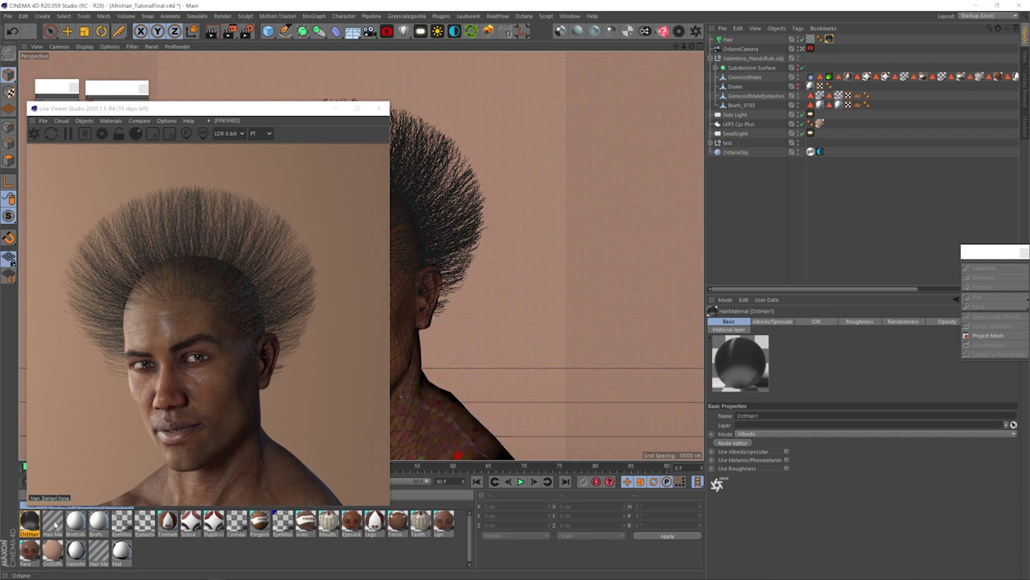
Step: Reopen the Hair Mat material and turn off its Color and Specular channels
{"action": "double_click", "coordinate": [52, 522]}
{"action": "left_click_drag", "start_coordinate": [268, 66], "coordinate": [632, 199]}
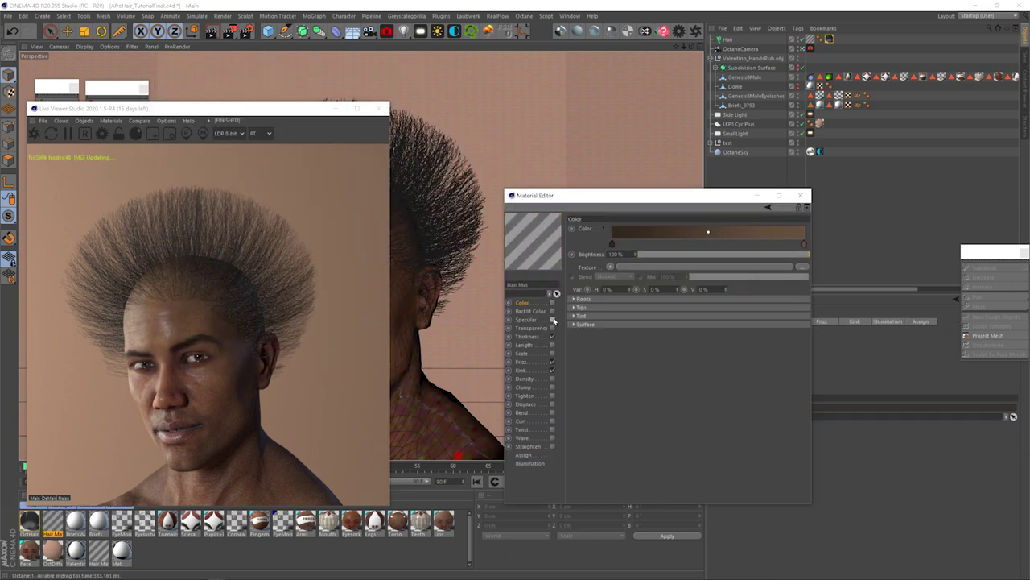
{"action": "left_click", "coordinate": [527, 335]}
Step: Set the hair material's Kink to 50% with Scale X 5500% and Scale Y 5000%
{"action": "left_click", "coordinate": [522, 370]}
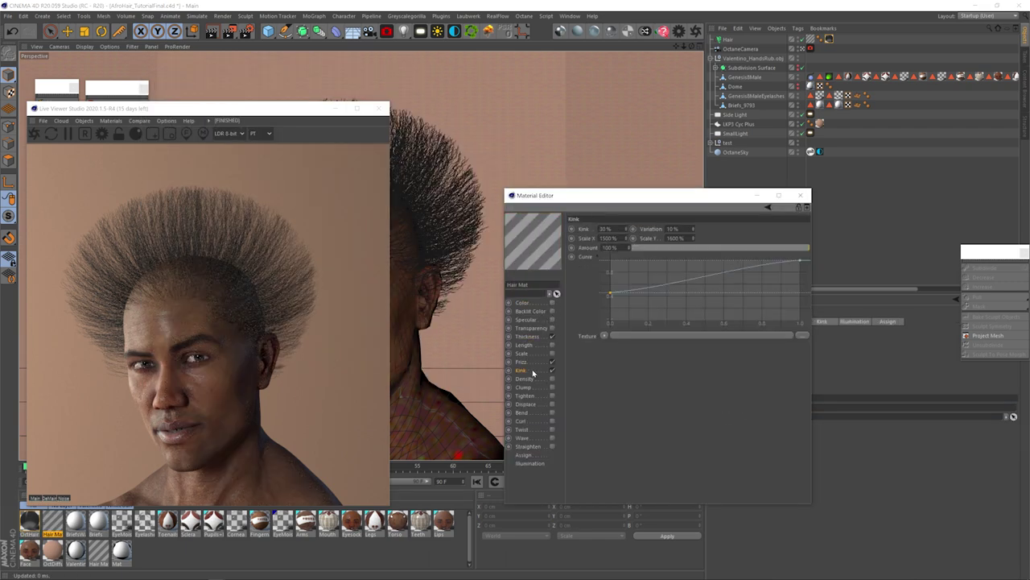
{"action": "type", "text": "5000"}
{"action": "key", "text": "Return"}
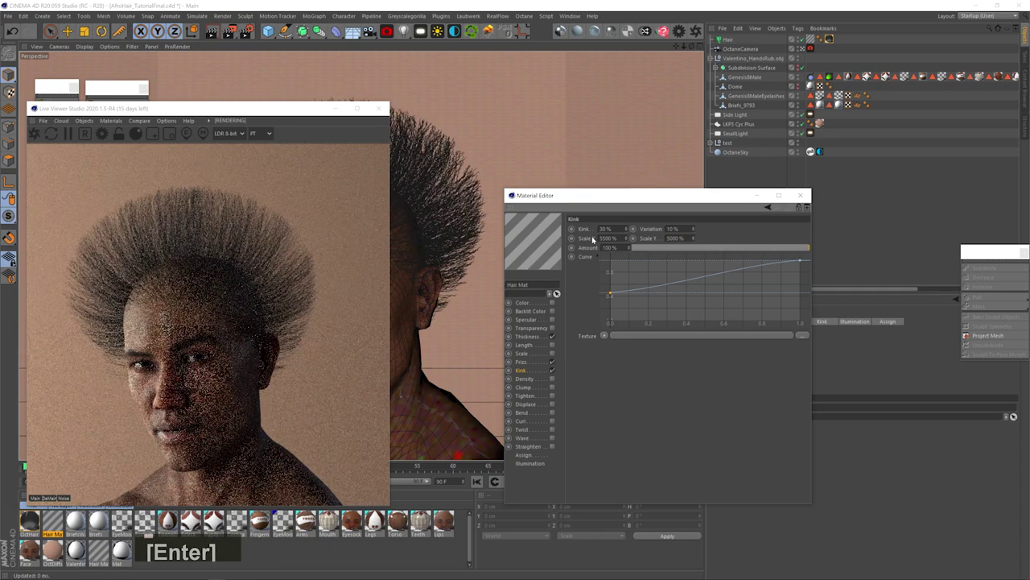
{"action": "double_click", "coordinate": [605, 229]}
{"action": "type", "text": "50"}
{"action": "key", "text": "Return"}
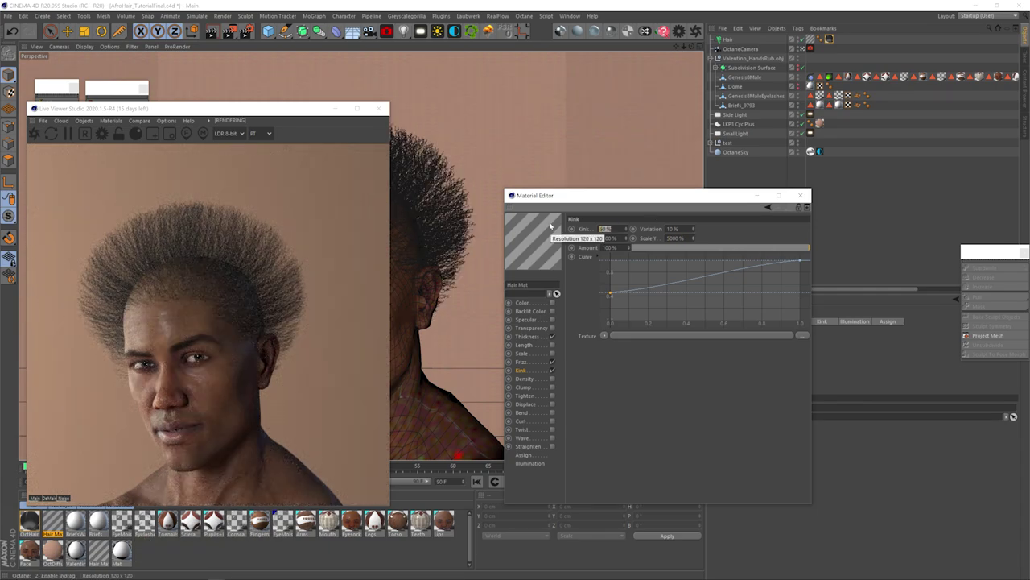
Step: Enable Tighten in the hair material, raise the start of its curve and close the material editor
{"action": "left_click", "coordinate": [551, 395]}
{"action": "left_click", "coordinate": [552, 396]}
{"action": "left_click_drag", "start_coordinate": [609, 313], "coordinate": [610, 289]}
{"action": "left_click_drag", "start_coordinate": [579, 195], "coordinate": [542, 181]}
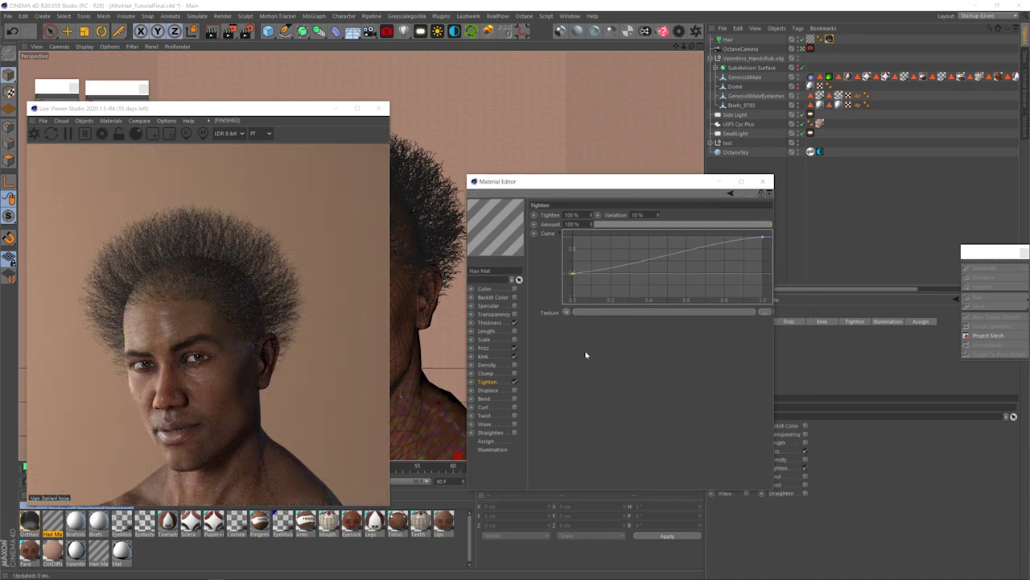
{"action": "left_click", "coordinate": [761, 183]}
Step: Set the Hair object's hair count to 50000
{"action": "key", "text": "Return"}
{"action": "key", "text": "0"}
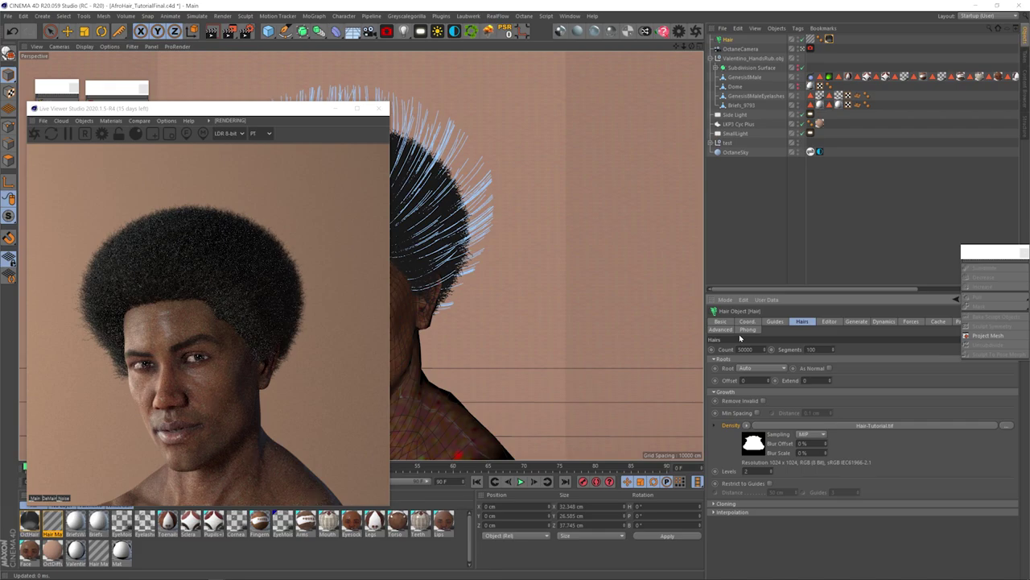
Step: Define a Live Viewer render region over the upper edge of the afro to inspect the hair up close
{"action": "key", "text": "2"}
{"action": "left_click_drag", "start_coordinate": [409, 177], "coordinate": [419, 129]}
{"action": "key", "text": "1"}
{"action": "left_click_drag", "start_coordinate": [419, 129], "coordinate": [543, 194]}
{"action": "key", "text": "1"}
{"action": "key", "text": "2"}
{"action": "key", "text": "2"}
{"action": "left_click_drag", "start_coordinate": [484, 271], "coordinate": [528, 232]}
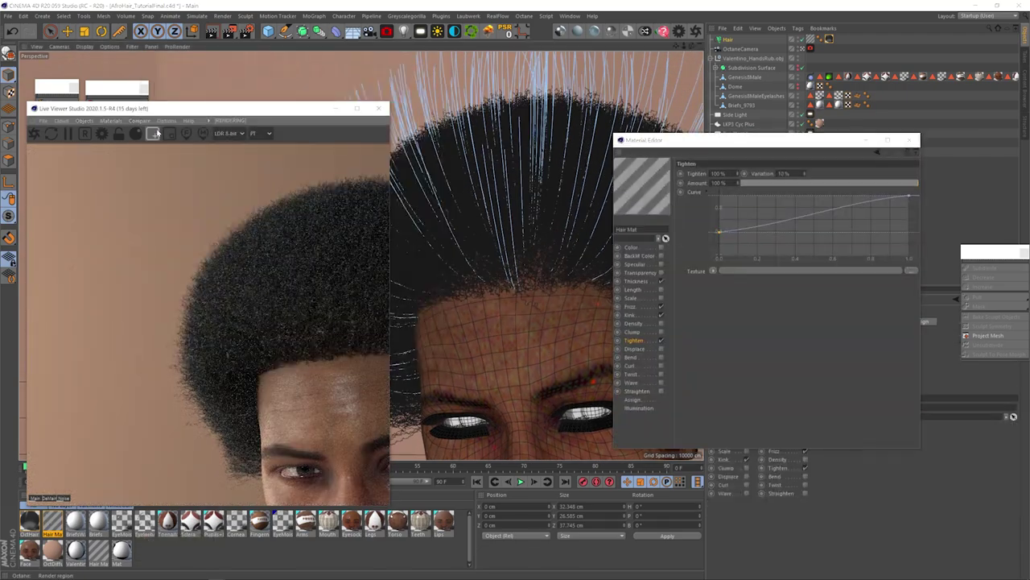
{"action": "left_click", "coordinate": [155, 134]}
{"action": "left_click_drag", "start_coordinate": [166, 186], "coordinate": [313, 302]}
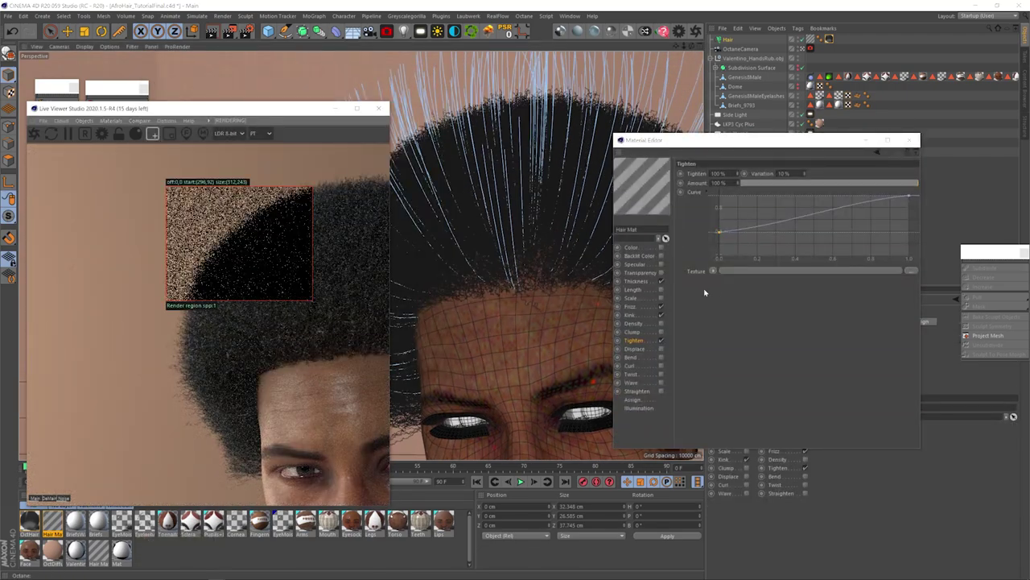
Step: Try the hair material's Length channel at 80%
{"action": "left_click", "coordinate": [632, 289]}
{"action": "type", "text": "80"}
{"action": "key", "text": "Return"}
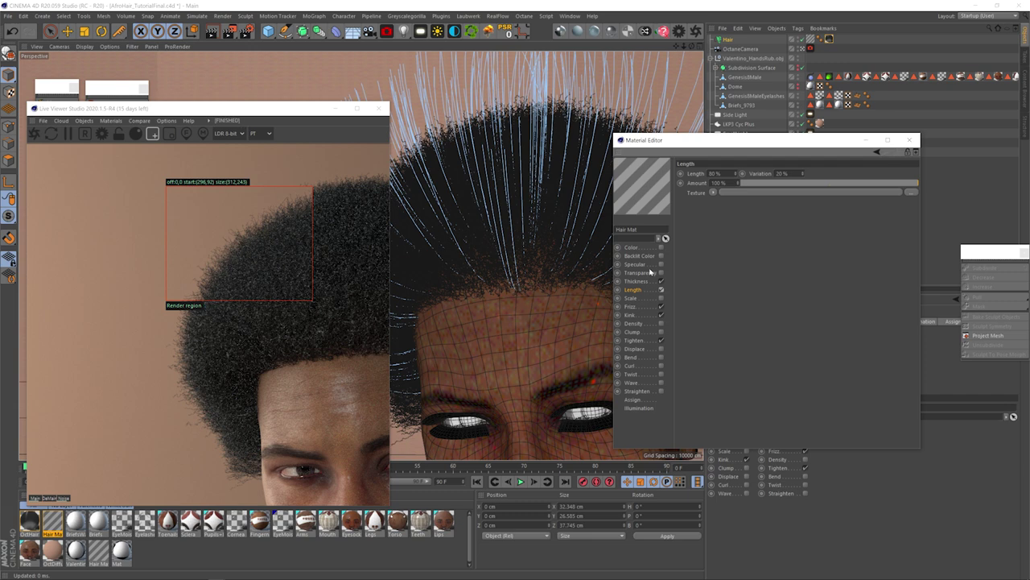
Step: Shape the hair material's Frizz curve with a raised start and a steep drop at the tip, and set Kink variation to 1%
{"action": "left_click", "coordinate": [634, 315]}
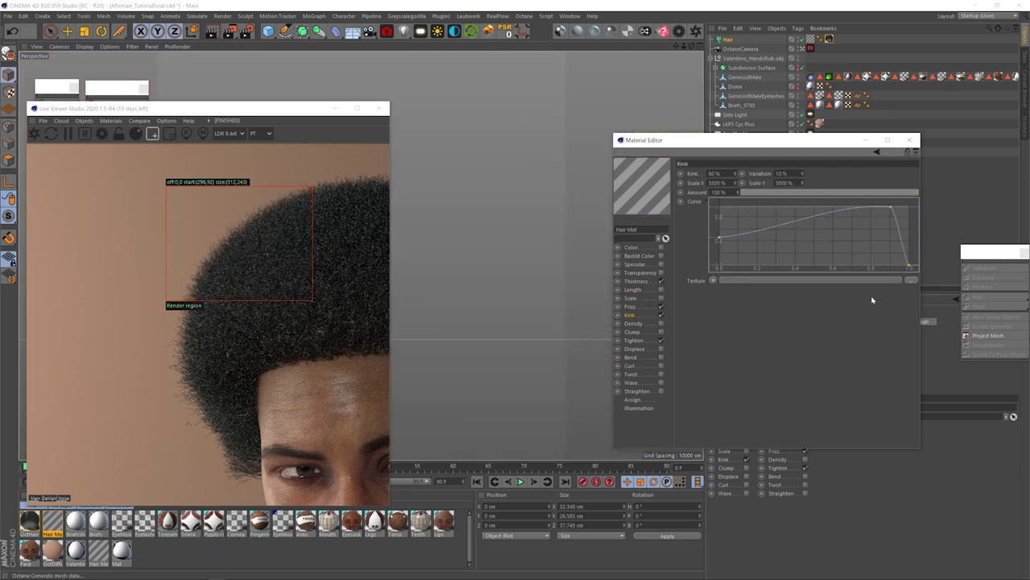
{"action": "left_click", "coordinate": [630, 307]}
{"action": "left_click_drag", "start_coordinate": [719, 264], "coordinate": [719, 242]}
{"action": "left_click", "coordinate": [894, 207], "text": "ctrl"}
{"action": "left_click_drag", "start_coordinate": [910, 207], "coordinate": [910, 264]}
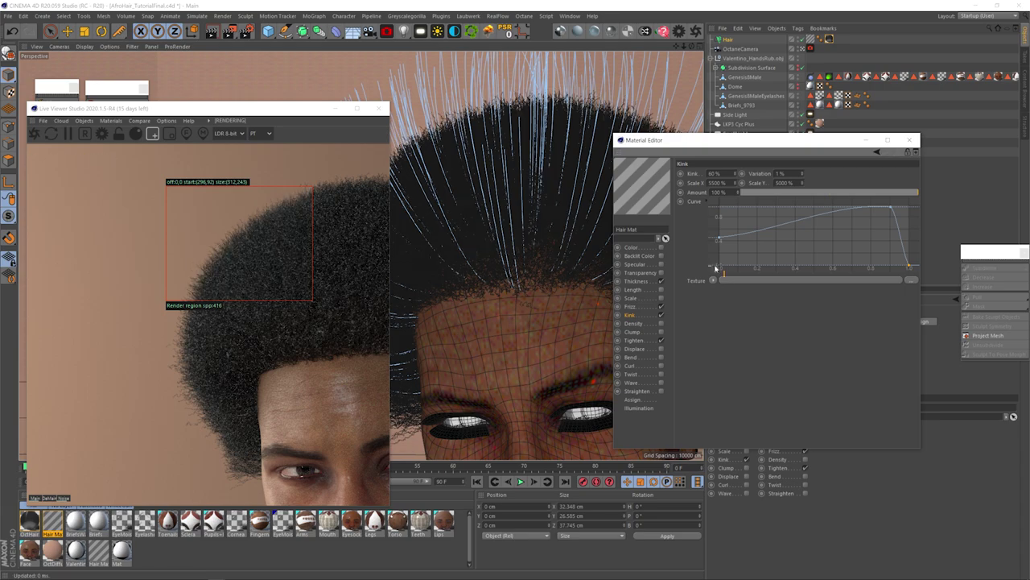
Step: Delete the low end point from the hair material's Kink curve
{"action": "key", "text": "ctrl+shift+z"}
{"action": "key", "text": "ctrl+shift+z"}
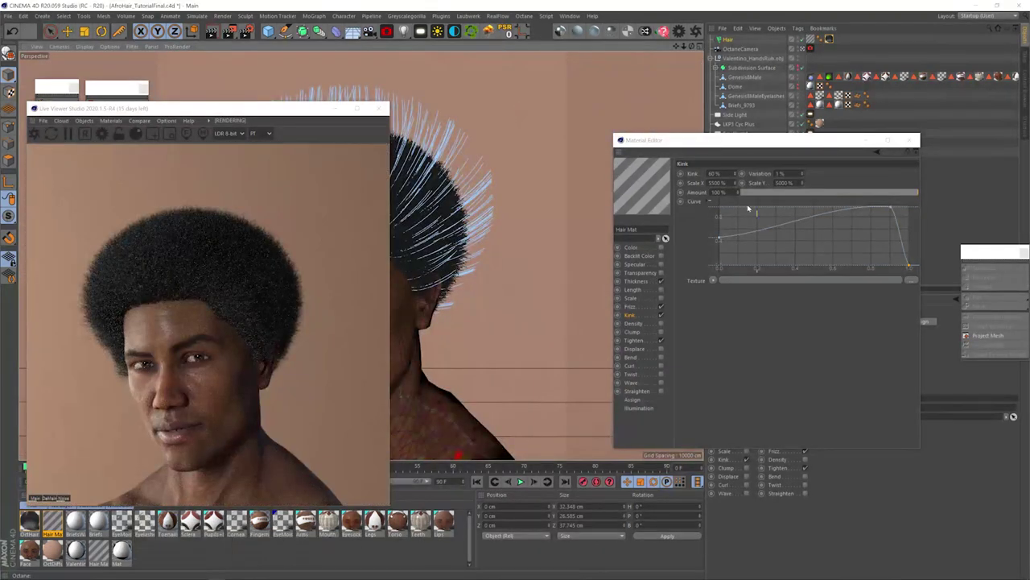
{"action": "left_click", "coordinate": [910, 265]}
{"action": "key", "text": "Delete"}
{"action": "key", "text": "Delete"}
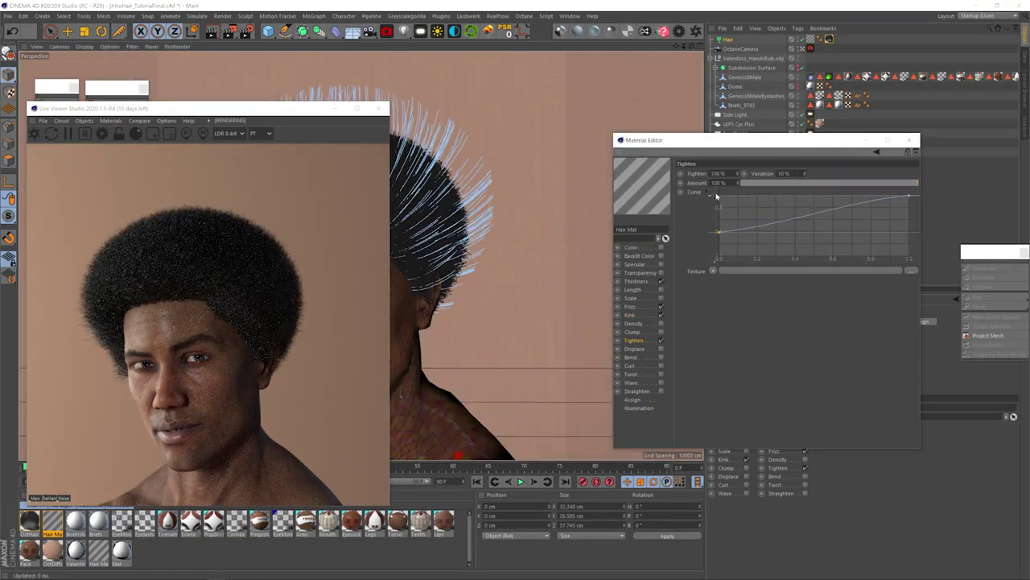
Step: Enable Clump in the hair material with a 20% count, 6 cm radius and 0.5 cm radius variation
{"action": "left_click", "coordinate": [633, 332]}
{"action": "left_click", "coordinate": [661, 332]}
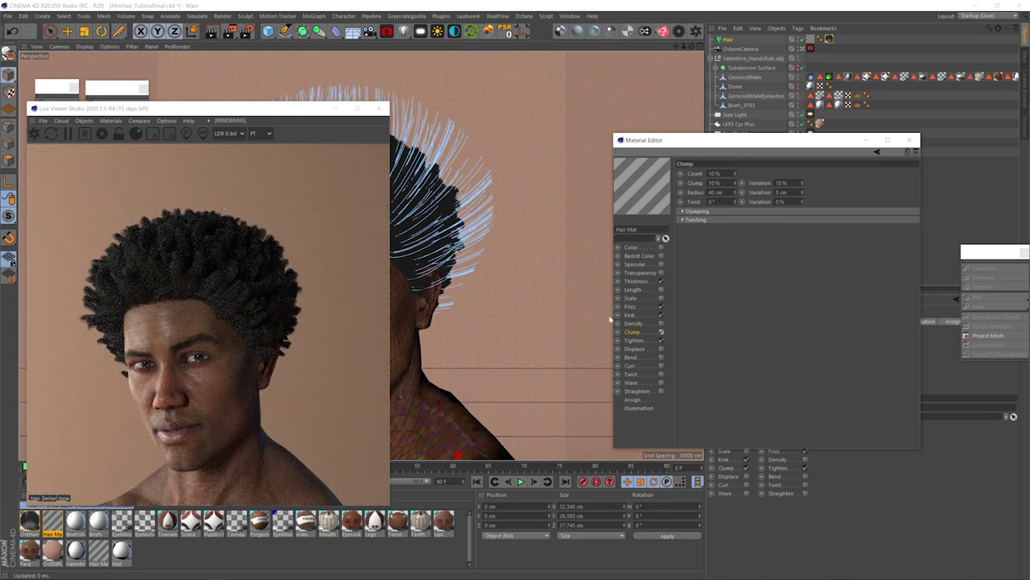
{"action": "type", "text": "6"}
{"action": "key", "text": "Return"}
{"action": "type", "text": "0.1"}
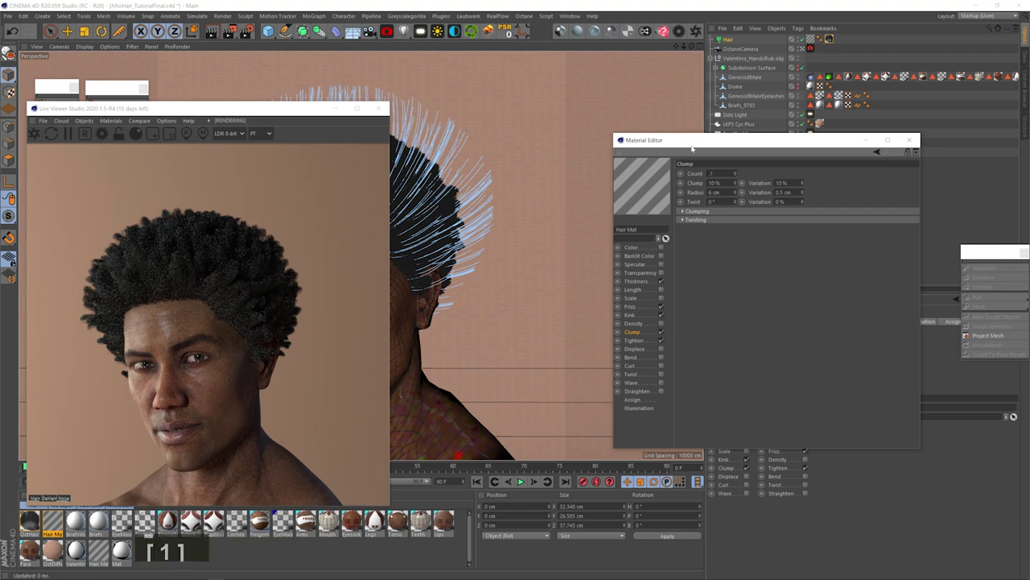
{"action": "key", "text": "Return"}
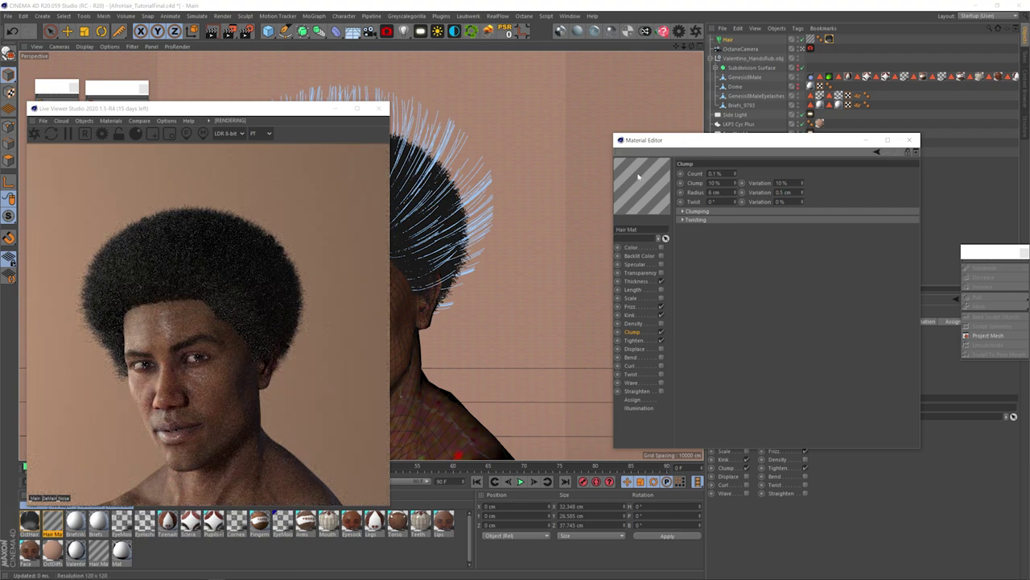
{"action": "type", "text": "0"}
{"action": "key", "text": "Return"}
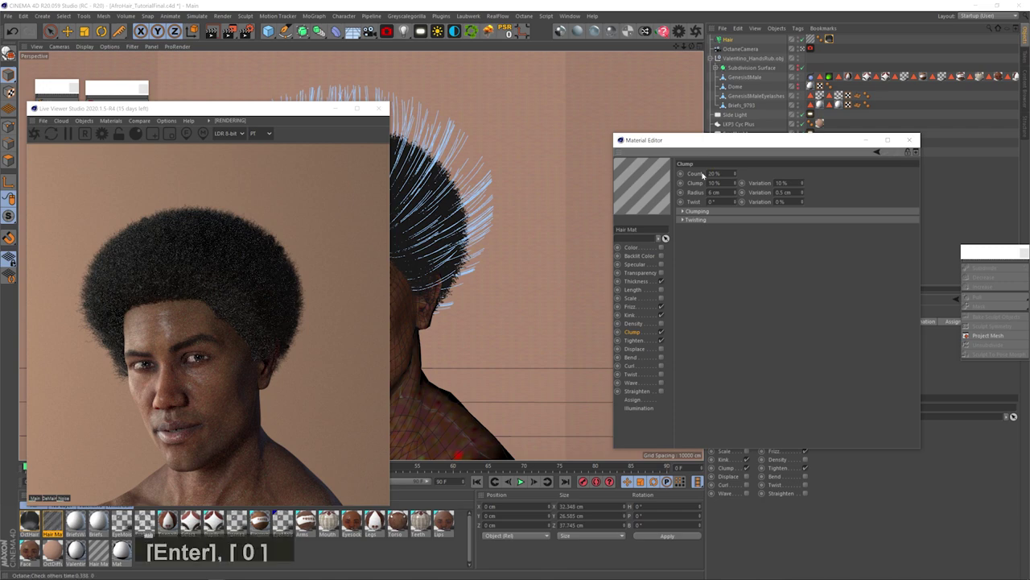
Step: Try a clump Twist of 1080°, and return it to 0°
{"action": "double_click", "coordinate": [712, 201]}
{"action": "type", "text": "1000"}
{"action": "key", "text": "Return"}
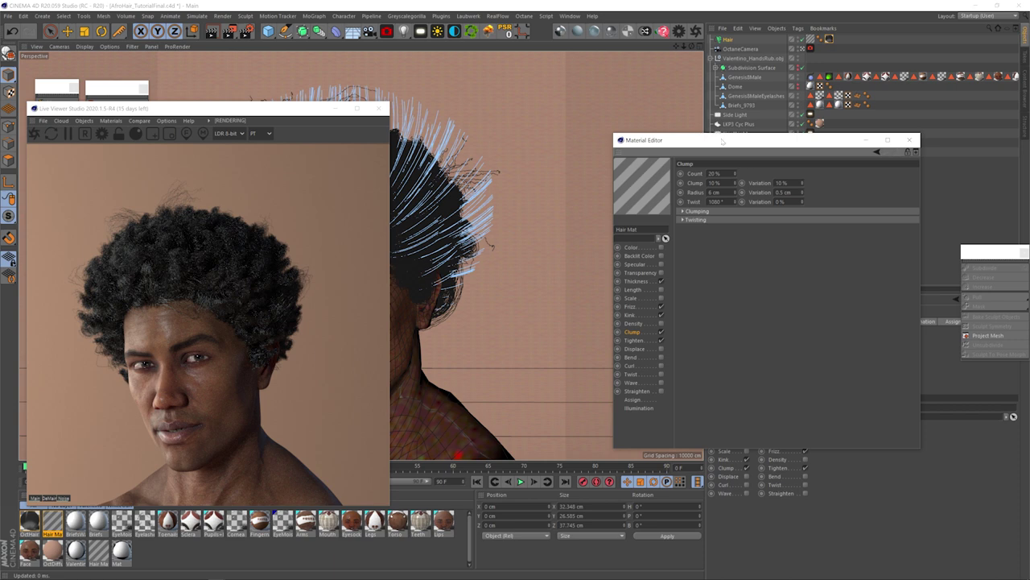
{"action": "left_click_drag", "start_coordinate": [722, 141], "coordinate": [530, 264]}
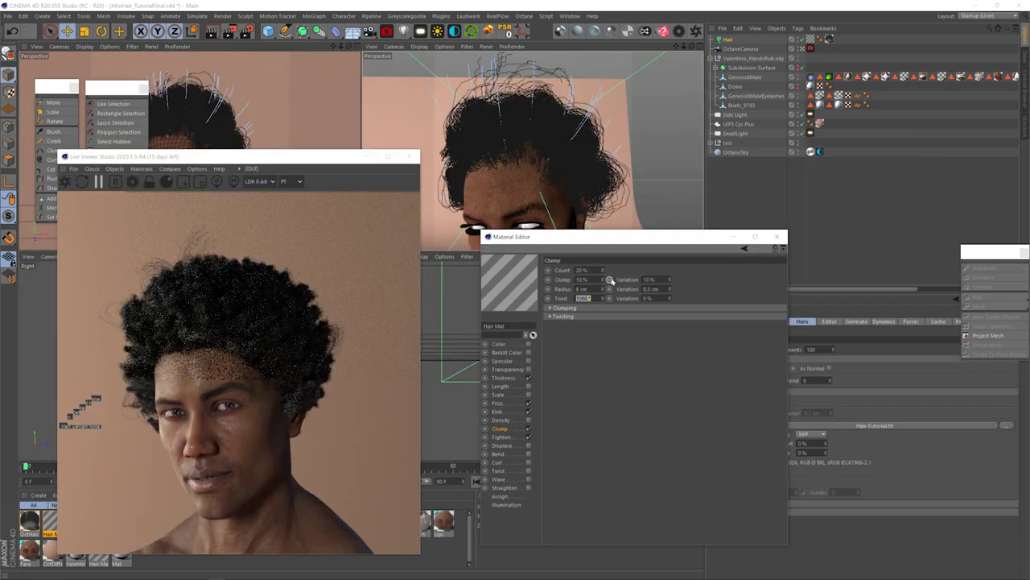
{"action": "type", "text": "0"}
{"action": "key", "text": "Return"}
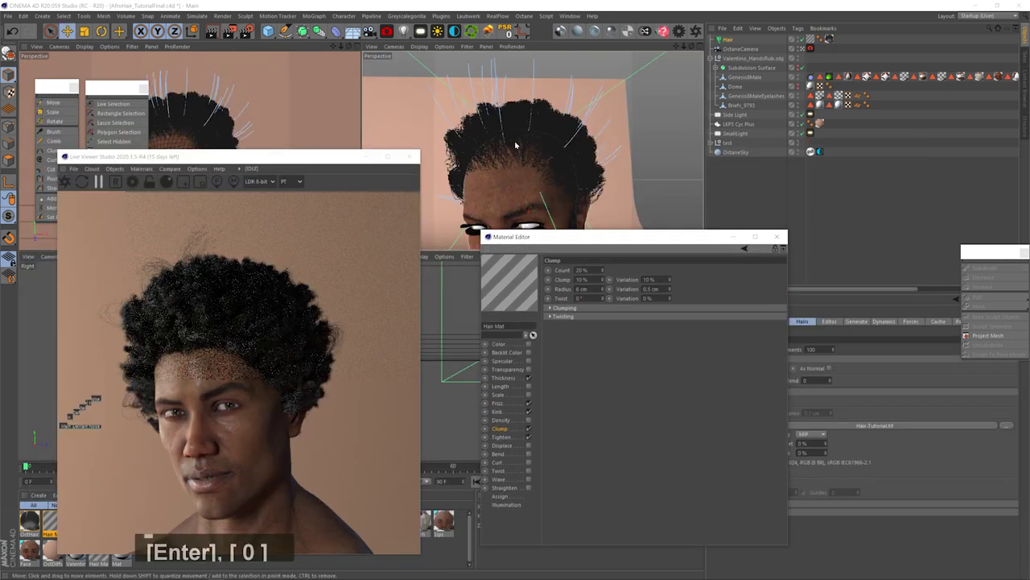
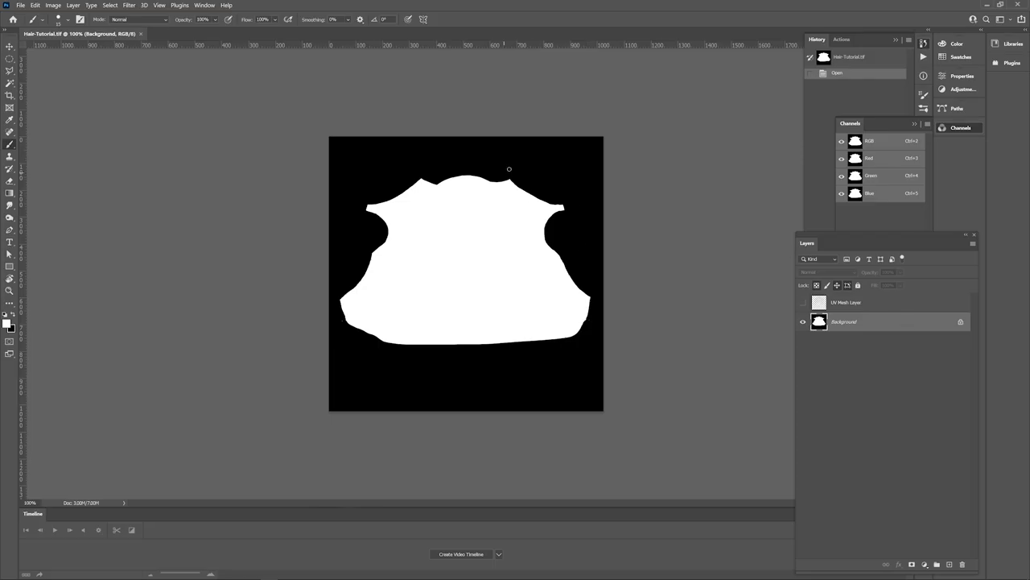
Step: In Photoshop, show the UV Mesh Layer of Hair-Tutorial.tif and draw a closed Pen shape with a curved inner edge over the map's right side
{"action": "left_click", "coordinate": [803, 302]}
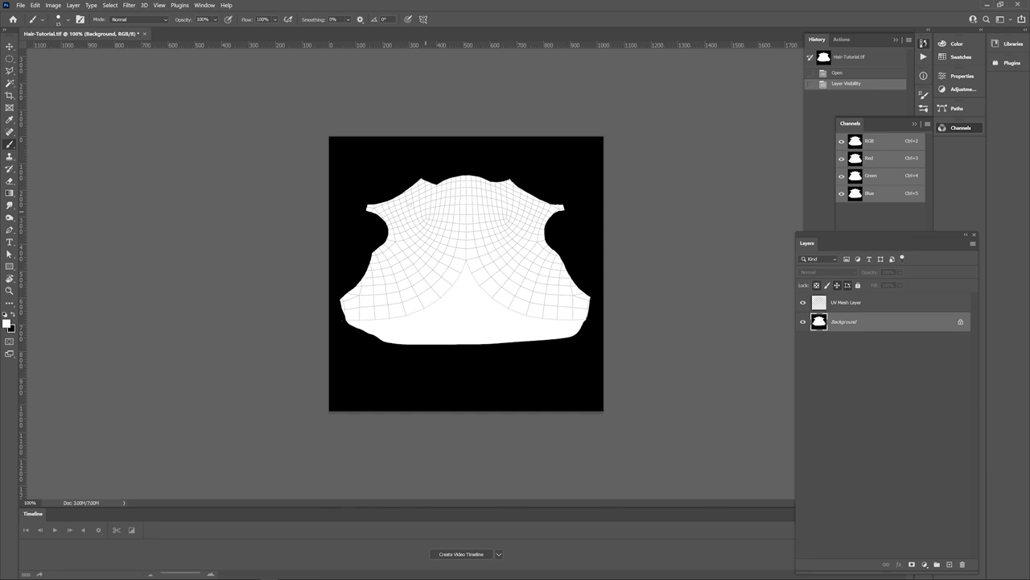
{"action": "left_click", "coordinate": [466, 271], "text": "ctrl"}
{"action": "left_click", "coordinate": [466, 271], "text": "alt"}
{"action": "key", "text": "p"}
{"action": "left_click", "coordinate": [514, 225], "text": "ctrl"}
{"action": "left_click", "coordinate": [541, 110]}
{"action": "left_click_drag", "start_coordinate": [536, 277], "coordinate": [576, 352]}
{"action": "left_click", "coordinate": [715, 371]}
{"action": "key", "text": "ctrl+z"}
{"action": "mouse_move", "coordinate": [481, 472]}
{"action": "left_mouse_down"}
{"action": "mouse_move", "coordinate": [364, 494]}
{"action": "mouse_move", "coordinate": [375, 493]}
{"action": "left_mouse_up"}
{"action": "left_click_drag", "start_coordinate": [480, 440], "coordinate": [494, 455], "text": "ctrl"}
{"action": "left_click_drag", "start_coordinate": [600, 403], "coordinate": [593, 384], "text": "ctrl"}
{"action": "left_click", "coordinate": [495, 456], "text": "alt"}
{"action": "left_click", "coordinate": [685, 453]}
{"action": "left_click", "coordinate": [693, 264]}
{"action": "left_click", "coordinate": [658, 129]}
{"action": "left_click_drag", "start_coordinate": [542, 78], "coordinate": [537, 95]}
Step: Add a Normal-mode black Inner Shadow to the new shape with a 163° angle, 142 px distance and 163 px size
{"action": "double_click", "coordinate": [884, 322]}
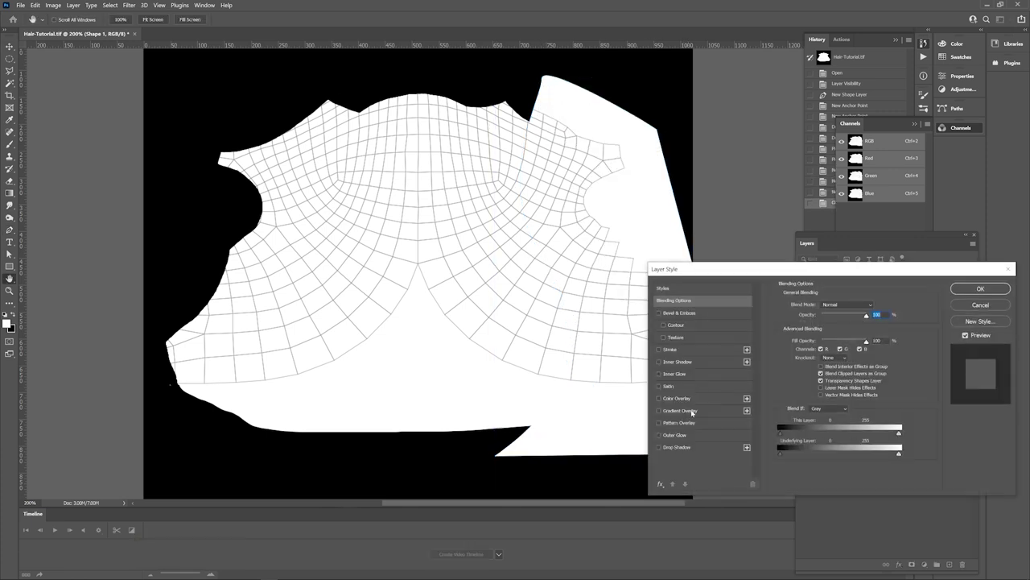
{"action": "left_click", "coordinate": [681, 362]}
{"action": "left_click", "coordinate": [875, 306]}
{"action": "left_click", "coordinate": [578, 502]}
{"action": "left_click", "coordinate": [784, 387]}
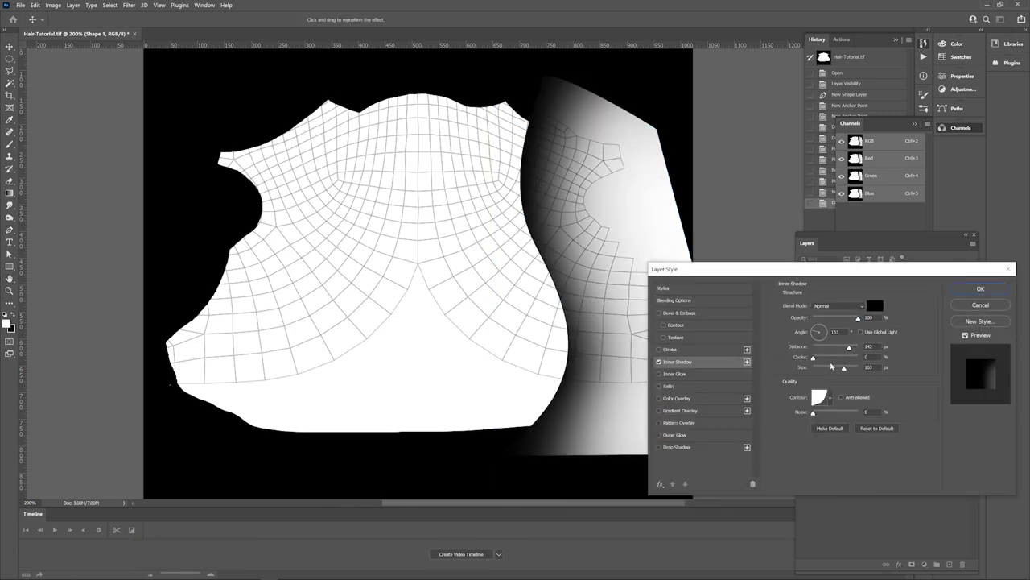
{"action": "left_click_drag", "start_coordinate": [828, 330], "coordinate": [827, 335]}
{"action": "type", "text": "163"}
Step: Make the Inner Shadow white with a 166° angle, 141 px distance and 142 px size over a black Color Overlay
{"action": "left_click", "coordinate": [875, 306]}
{"action": "left_click_drag", "start_coordinate": [642, 448], "coordinate": [538, 355]}
{"action": "key", "text": "Return"}
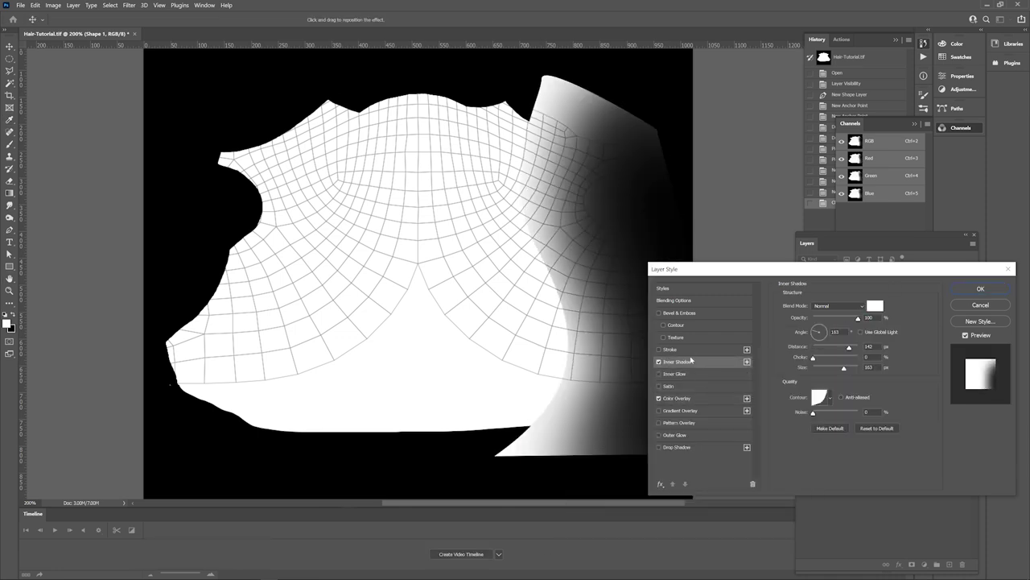
{"action": "left_click_drag", "start_coordinate": [849, 347], "coordinate": [853, 348]}
{"action": "left_click_drag", "start_coordinate": [626, 211], "coordinate": [580, 190]}
{"action": "key", "text": "Return"}
Step: Duplicate the gradient shape layer and flip the copy horizontally
{"action": "left_click_drag", "start_coordinate": [908, 329], "coordinate": [949, 564]}
{"action": "key", "text": "ctrl+t"}
{"action": "right_click", "coordinate": [625, 285]}
{"action": "left_click", "coordinate": [656, 444]}
Step: Move the flipped shape to the opposite side of the UV map so it mirrors the original's position
{"action": "left_click_drag", "start_coordinate": [587, 351], "coordinate": [290, 351], "text": "shift"}
{"action": "left_click_drag", "start_coordinate": [331, 174], "coordinate": [272, 174], "text": "shift"}
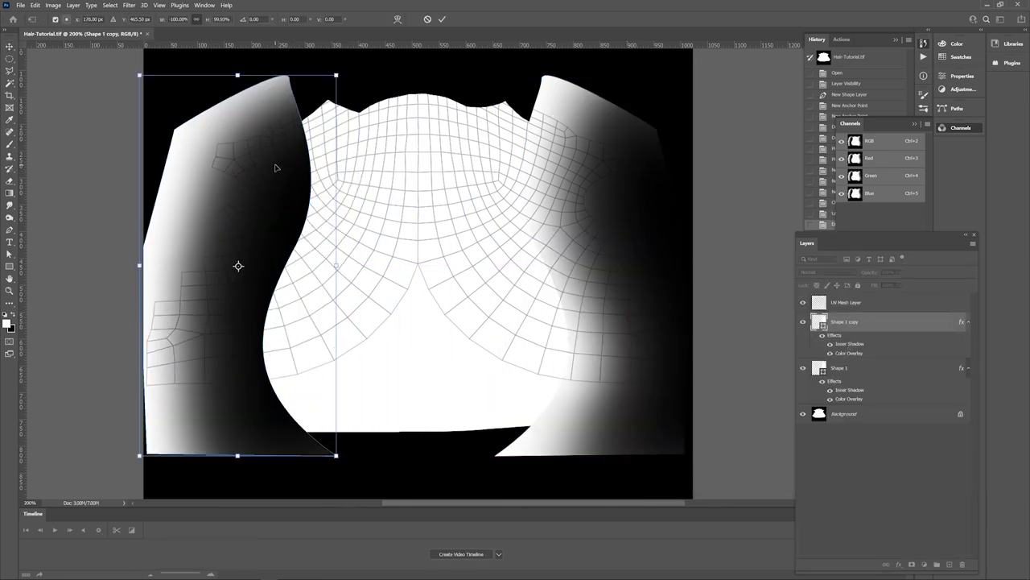
{"action": "left_click_drag", "start_coordinate": [287, 122], "coordinate": [292, 123], "text": "shift"}
{"action": "key", "text": "Right"}
{"action": "key", "text": "Right"}
{"action": "key", "text": "Right"}
{"action": "key", "text": "Right"}
{"action": "key", "text": "Right"}
{"action": "key", "text": "Right"}
{"action": "key", "text": "Left"}
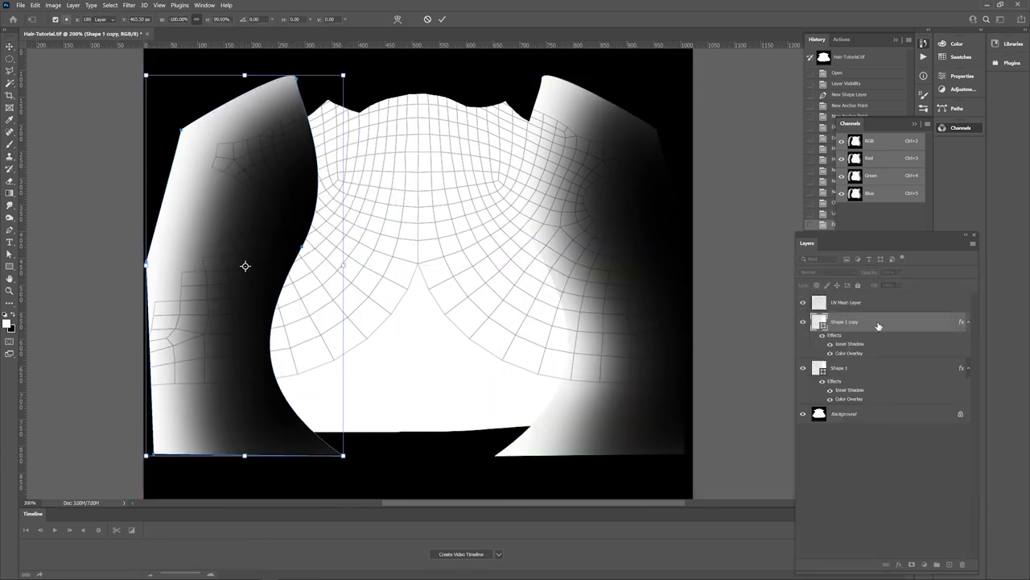
Step: Set the Inner Shadow angle of the copied shape to 14° so its fade darkens toward the outer edge
{"action": "double_click", "coordinate": [859, 344]}
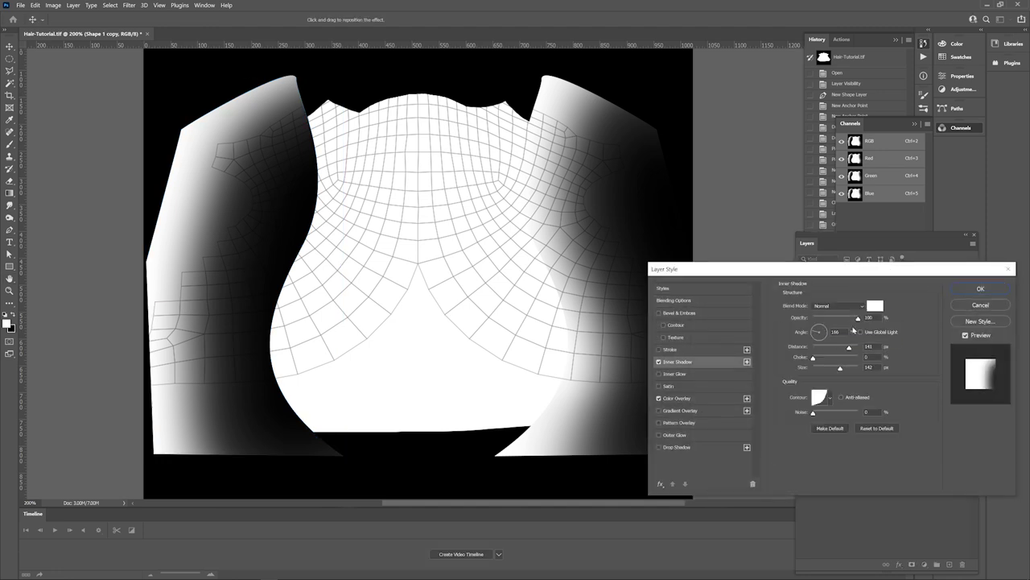
{"action": "type", "text": "14"}
{"action": "key", "text": "Return"}
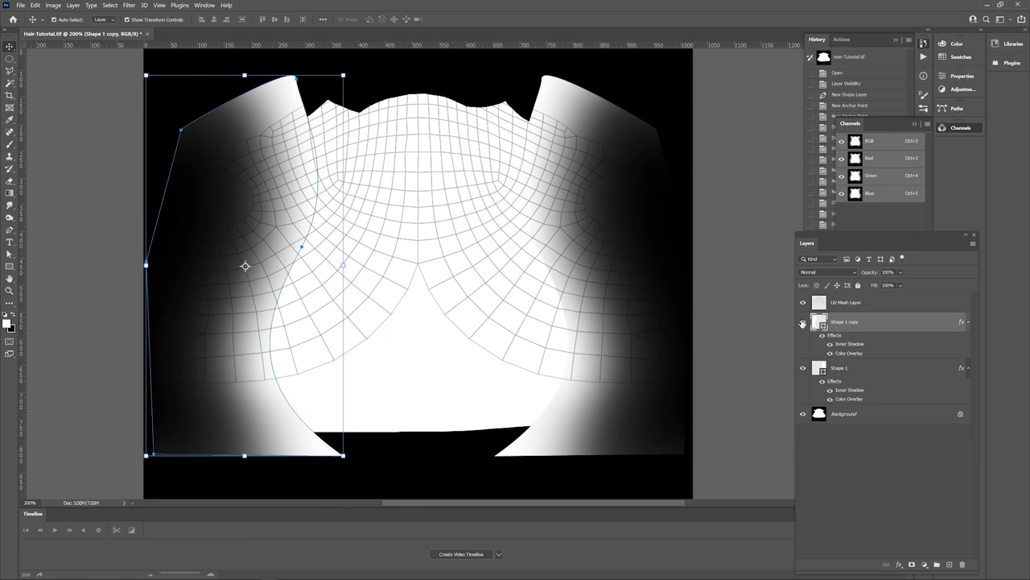
{"action": "scroll", "coordinate": [517, 271], "scroll_direction": "down", "scroll_amount": 3, "text": "alt"}
{"action": "scroll", "coordinate": [518, 271], "scroll_direction": "up", "scroll_amount": 3, "text": "alt"}
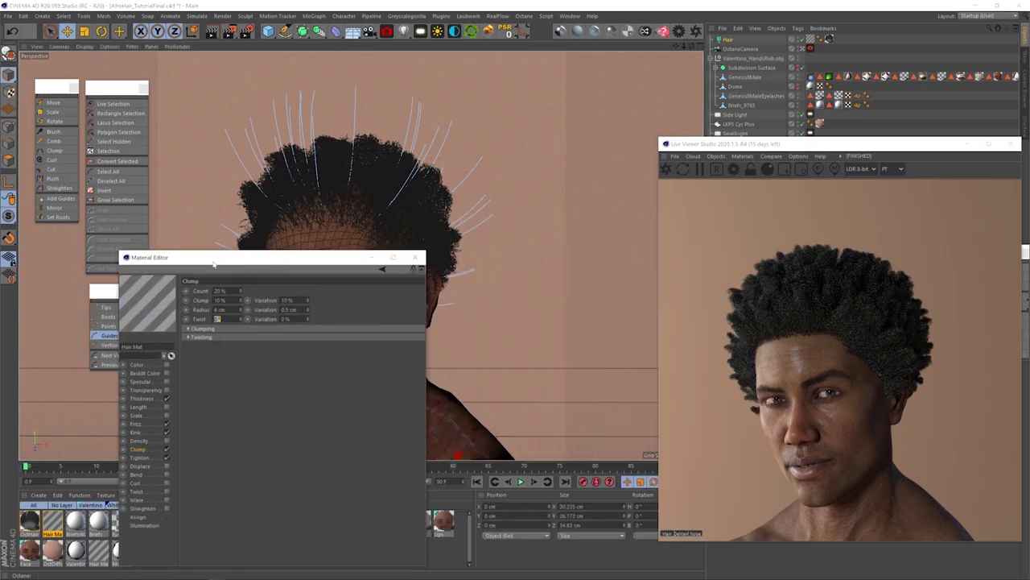
Step: In Cinema 4D, enable the hair material's Length with Hair-Tutorial-FadeMap.tif as texture, 100% length and 0% variation, and refresh the Octane render
{"action": "left_click", "coordinate": [138, 406]}
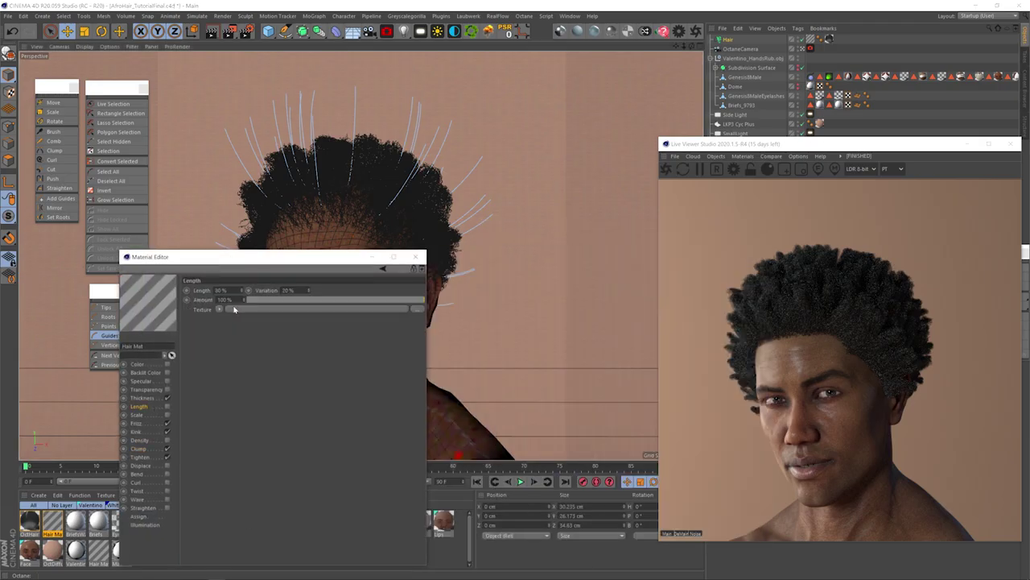
{"action": "left_click", "coordinate": [700, 169]}
{"action": "left_click_drag", "start_coordinate": [230, 290], "coordinate": [185, 293]}
{"action": "type", "text": "100"}
{"action": "key", "text": "Return"}
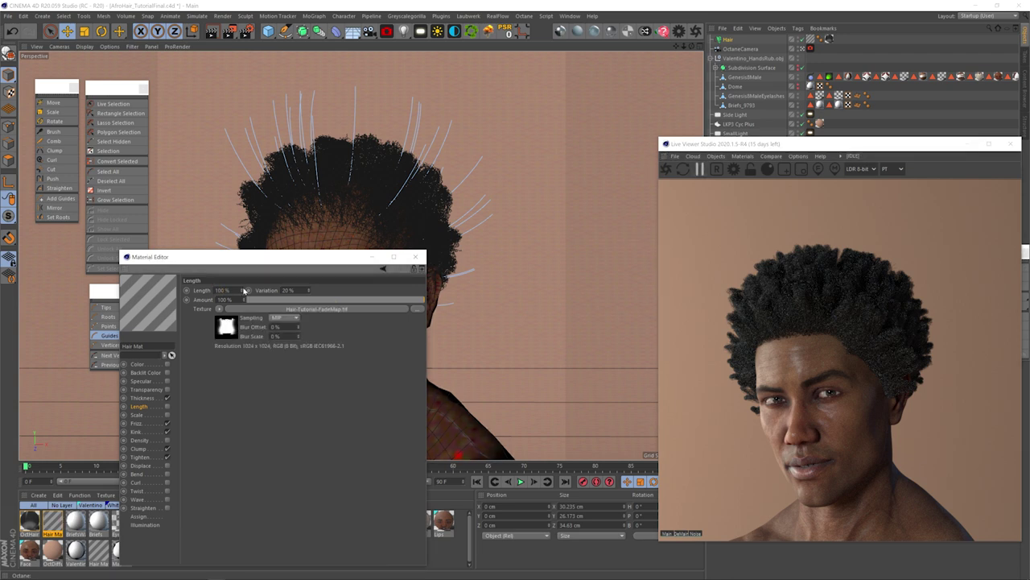
{"action": "type", "text": "0"}
{"action": "key", "text": "Return"}
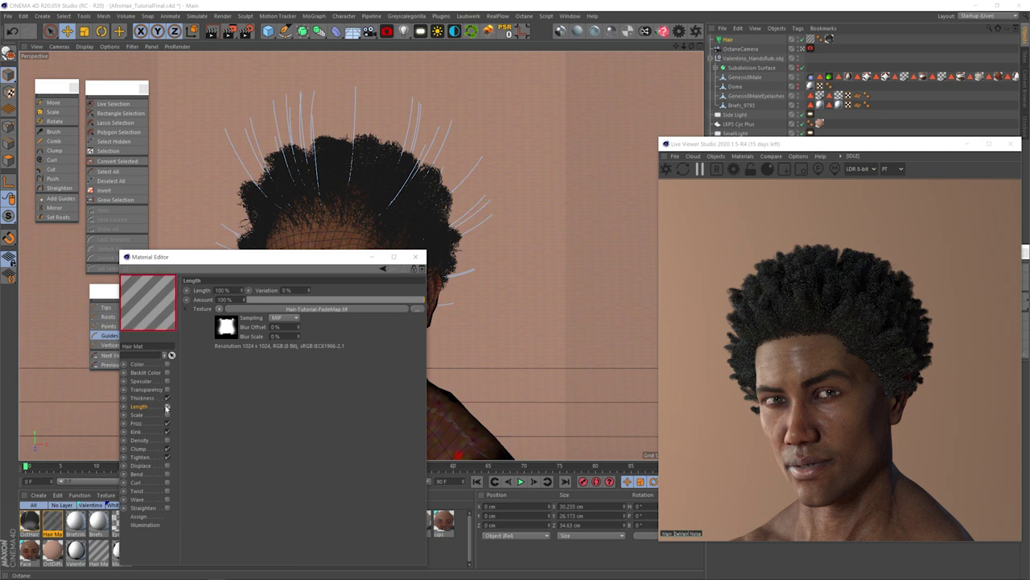
{"action": "left_click_drag", "start_coordinate": [330, 260], "coordinate": [271, 280]}
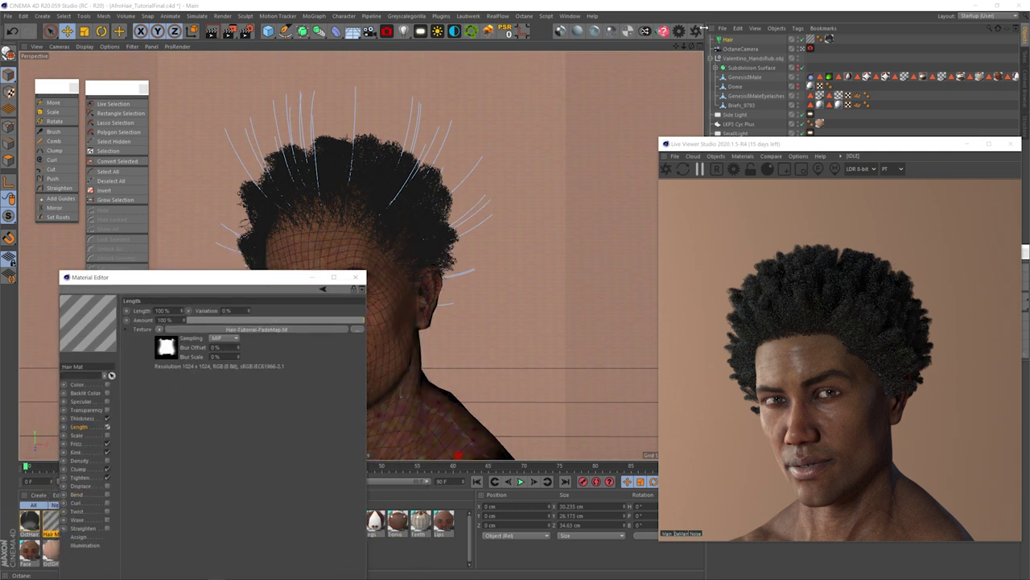
{"action": "left_click", "coordinate": [668, 171]}
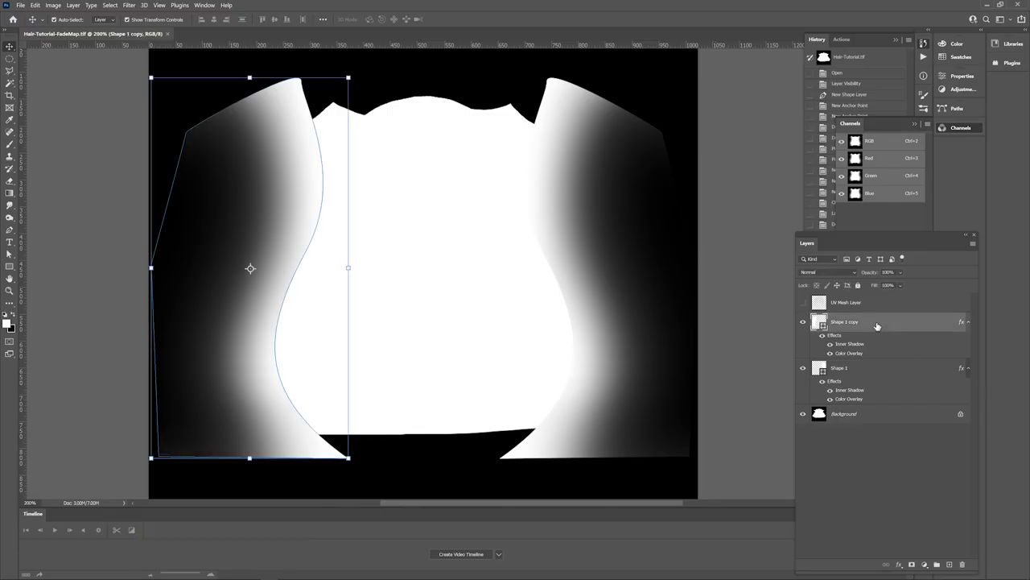
Step: In Photoshop, tighten the Inner Shadow fade on both side shapes and save the fade map
{"action": "double_click", "coordinate": [926, 325]}
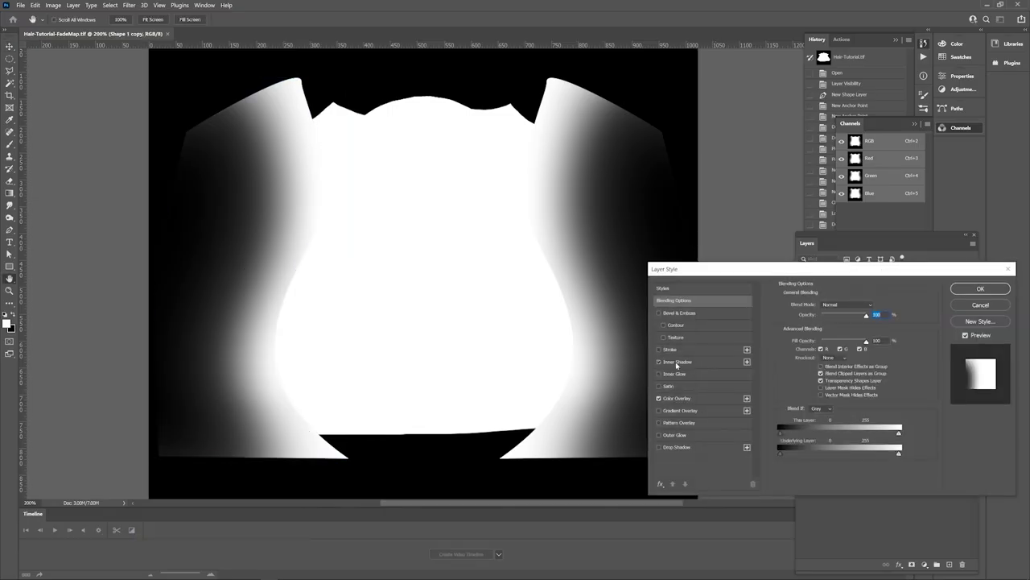
{"action": "left_click", "coordinate": [678, 361]}
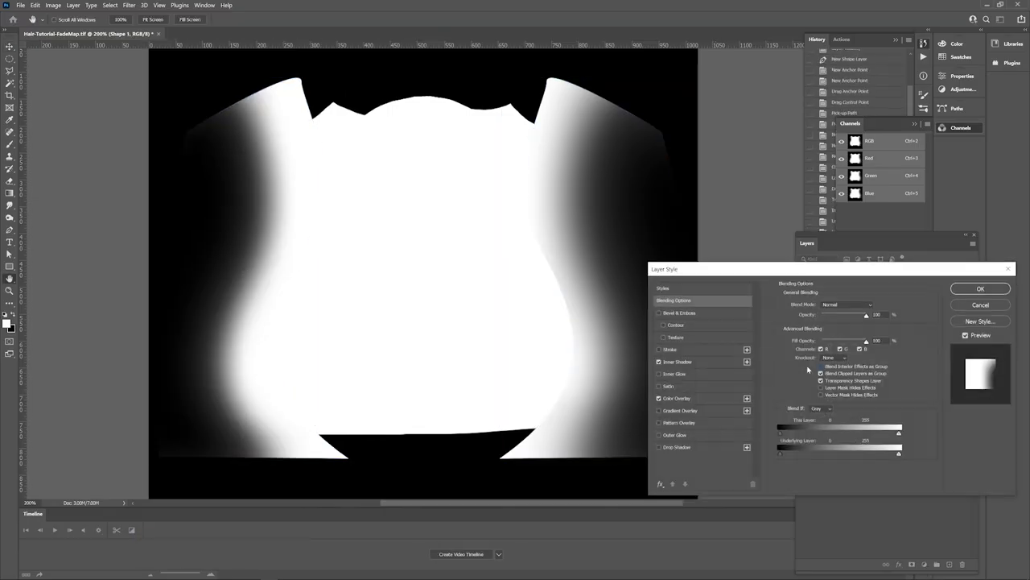
{"action": "left_click", "coordinate": [678, 361]}
{"action": "key", "text": "Return"}
{"action": "key", "text": "ctrl+s"}
Step: Switch to Cinema 4D and reload Hair-Tutorial-FadeMap.tif in the hair material's Length texture
{"action": "key", "text": "alt+Tab"}
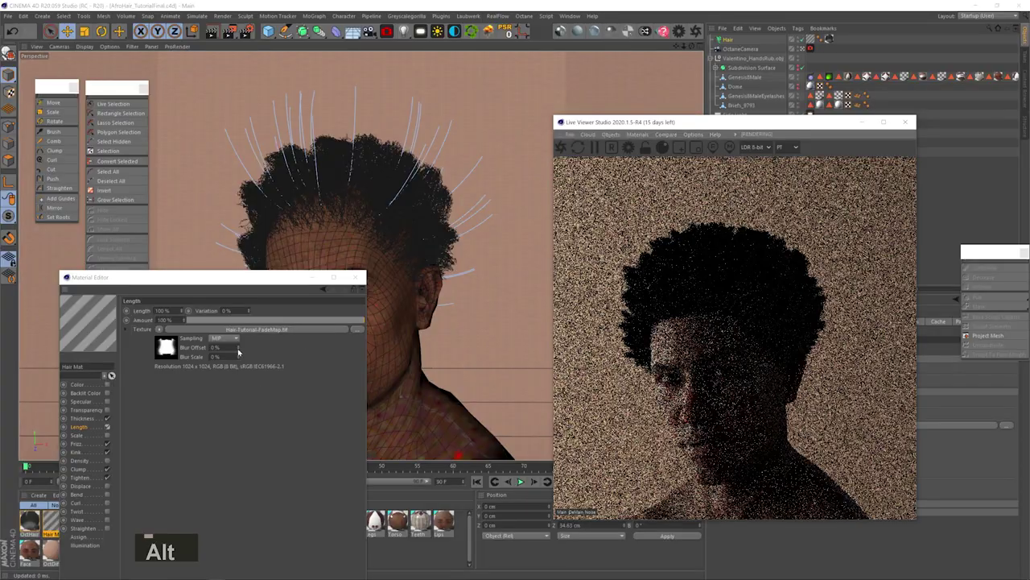
{"action": "left_click", "coordinate": [165, 348]}
{"action": "left_click_drag", "start_coordinate": [236, 281], "coordinate": [222, 339]}
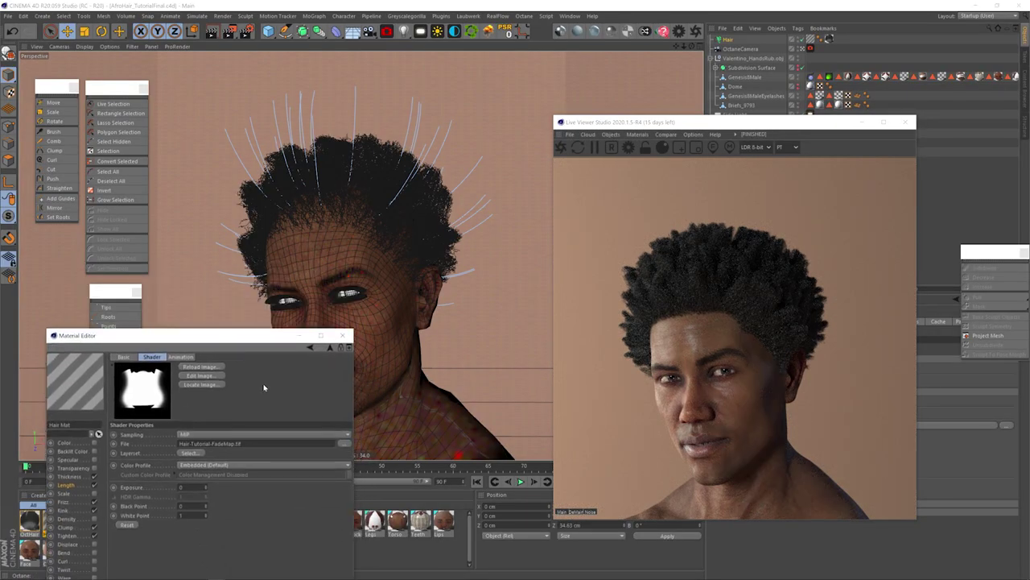
Step: Switch back to Photoshop and widen the Inner Shadow fade on the Shape 1 layer
{"action": "type", "text": ".5"}
{"action": "key", "text": "Return"}
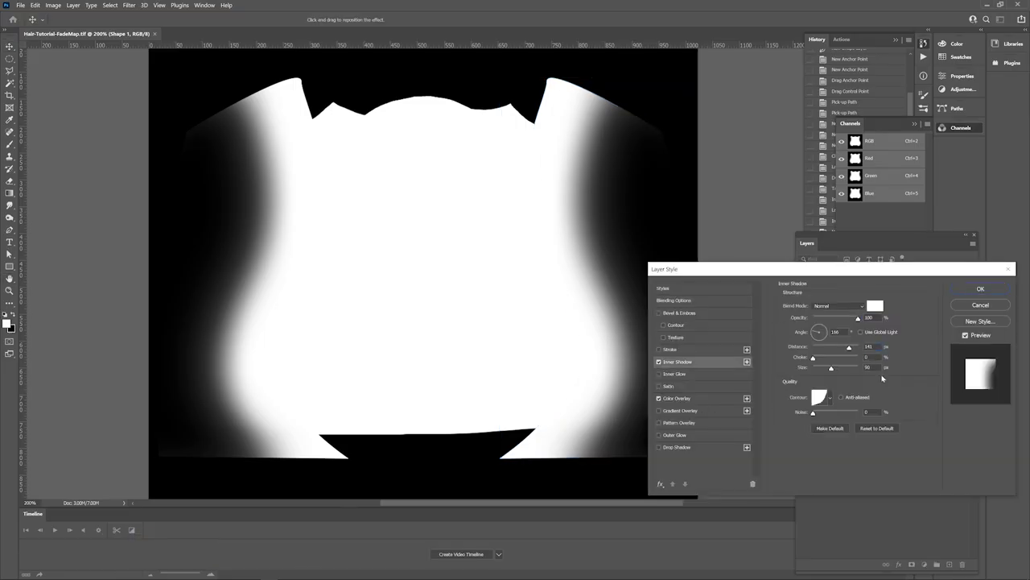
{"action": "key", "text": "shift+Up"}
{"action": "key", "text": "shift+Up"}
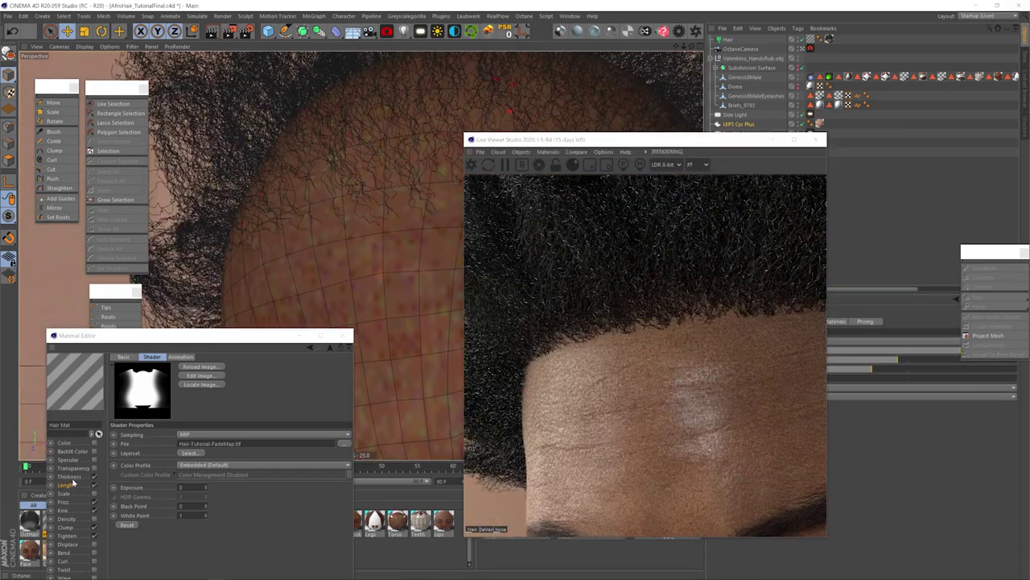
Step: Set the hair material's Thickness tip value to 0.012 cm
{"action": "left_click", "coordinate": [70, 476]}
{"action": "key", "text": "BackSpace"}
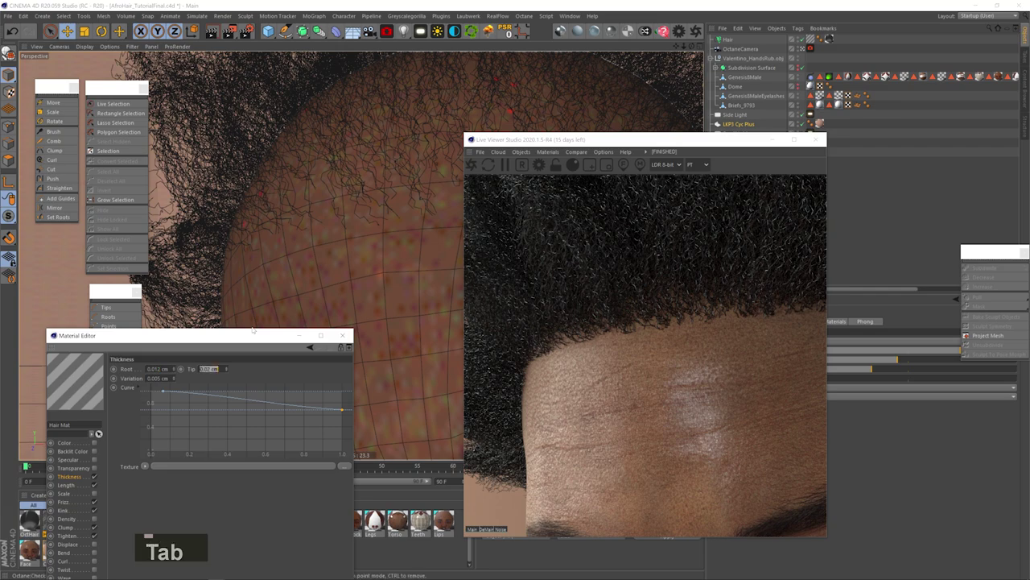
{"action": "key", "text": "2"}
{"action": "mouse_move", "coordinate": [291, 207]}
{"action": "left_mouse_down"}
{"action": "mouse_move", "coordinate": [295, 228]}
{"action": "mouse_move", "coordinate": [320, 211]}
{"action": "mouse_move", "coordinate": [289, 221]}
{"action": "left_mouse_up"}
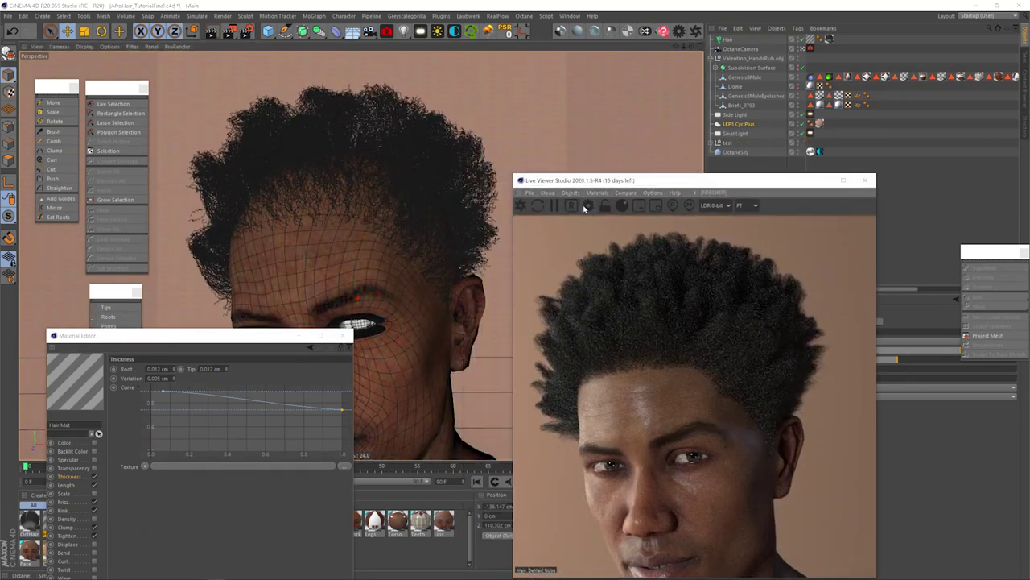
Step: Brush the hair guides on both sides of the head with the Brush tool and restart the Octane render
{"action": "key", "text": "3"}
{"action": "left_click_drag", "start_coordinate": [265, 242], "coordinate": [247, 299]}
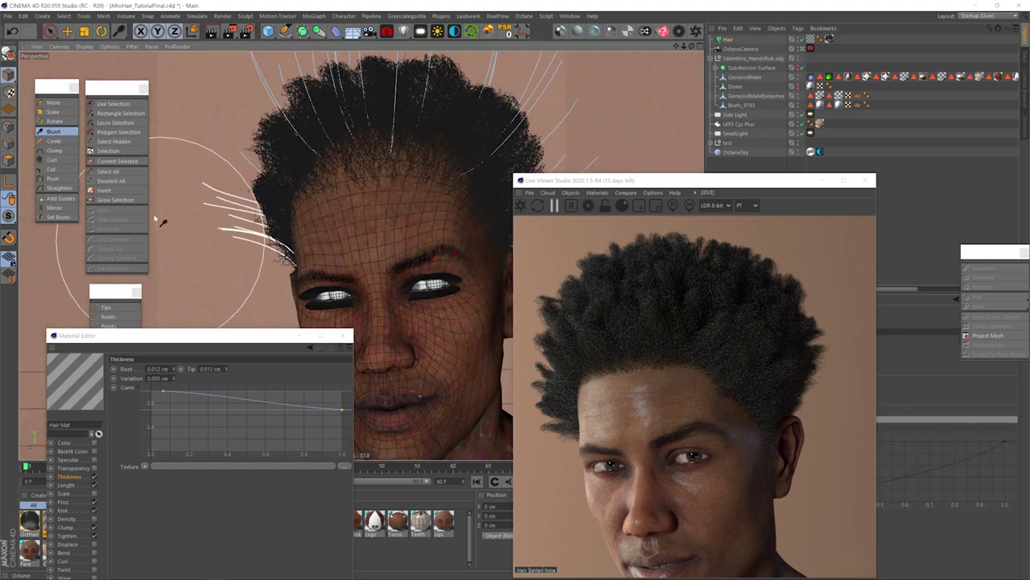
{"action": "left_click_drag", "start_coordinate": [282, 335], "coordinate": [273, 426]}
{"action": "left_click", "coordinate": [333, 427]}
{"action": "key", "text": "3"}
{"action": "left_click_drag", "start_coordinate": [342, 266], "coordinate": [419, 230]}
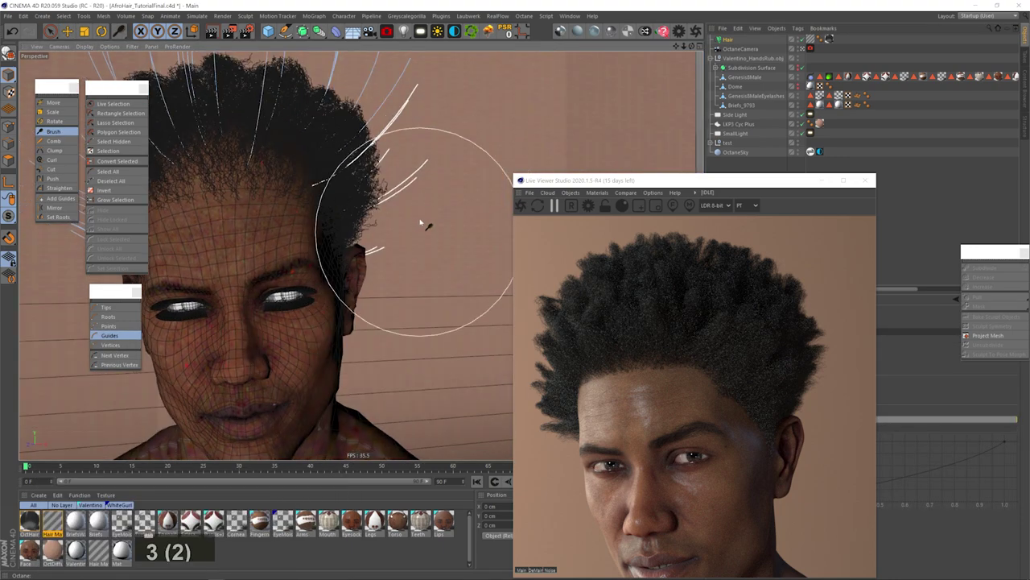
{"action": "key", "text": "3"}
{"action": "left_click_drag", "start_coordinate": [423, 179], "coordinate": [386, 214]}
{"action": "key", "text": "3"}
{"action": "mouse_move", "coordinate": [320, 230]}
{"action": "left_mouse_down"}
{"action": "mouse_move", "coordinate": [237, 234]}
{"action": "mouse_move", "coordinate": [362, 255]}
{"action": "left_mouse_up"}
{"action": "key", "text": "1"}
{"action": "key", "text": "3"}
{"action": "left_click_drag", "start_coordinate": [314, 211], "coordinate": [362, 216]}
{"action": "key", "text": "3"}
{"action": "key", "text": "3"}
{"action": "left_click_drag", "start_coordinate": [202, 229], "coordinate": [357, 255]}
{"action": "key", "text": "2"}
{"action": "key", "text": "1"}
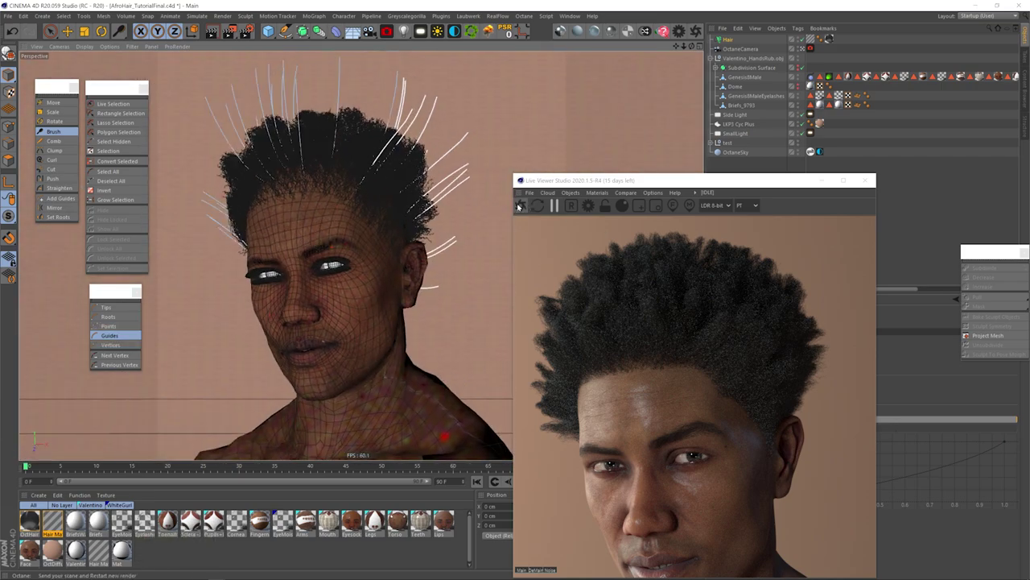
{"action": "left_click", "coordinate": [523, 204]}
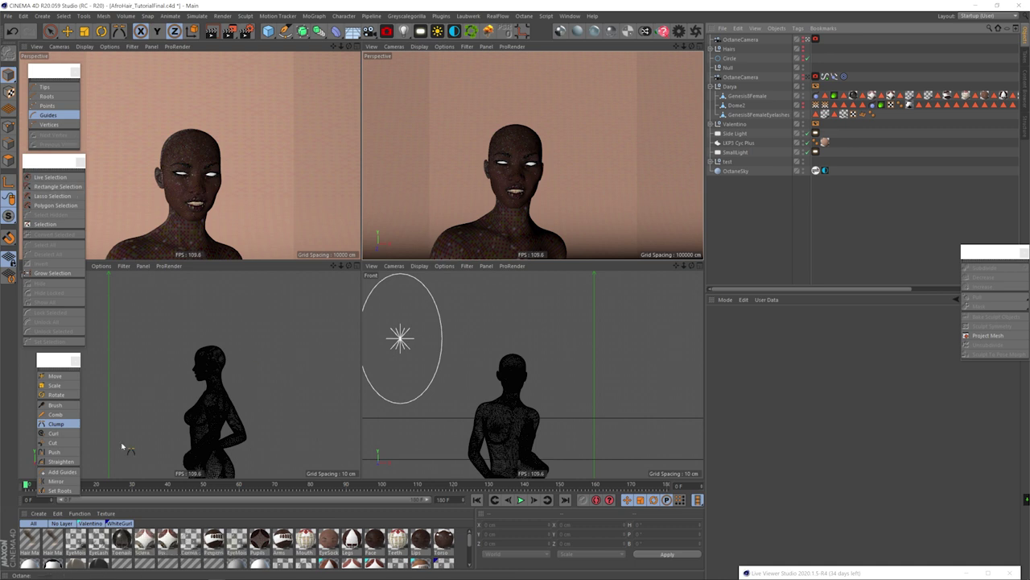
Step: Select the female character's Dome2 scalp object and add a Hair object to it
{"action": "left_click", "coordinate": [67, 378]}
{"action": "left_click", "coordinate": [732, 105]}
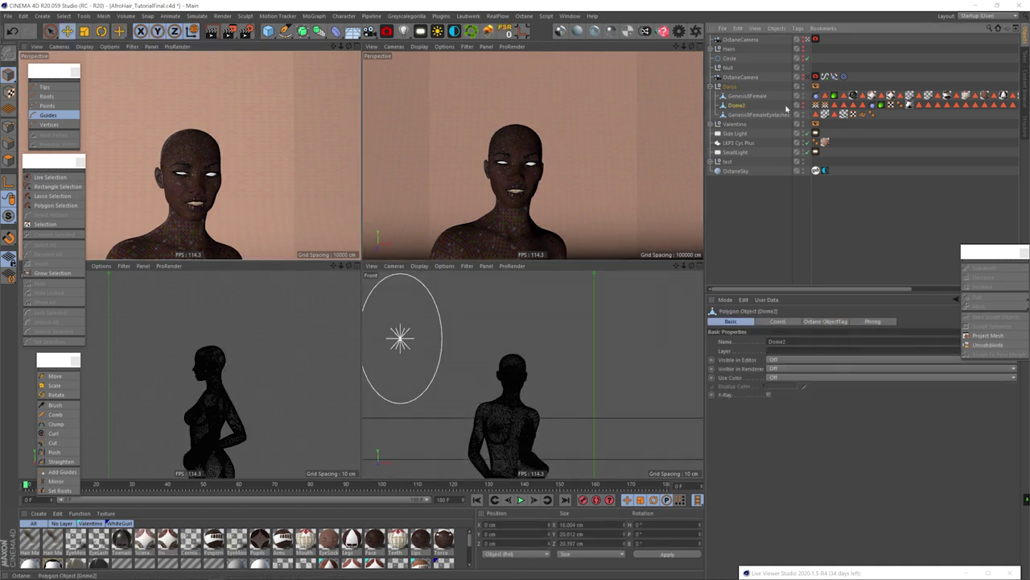
{"action": "left_click", "coordinate": [224, 17]}
{"action": "mouse_move", "coordinate": [197, 17]}
{"action": "mouse_move", "coordinate": [213, 73]}
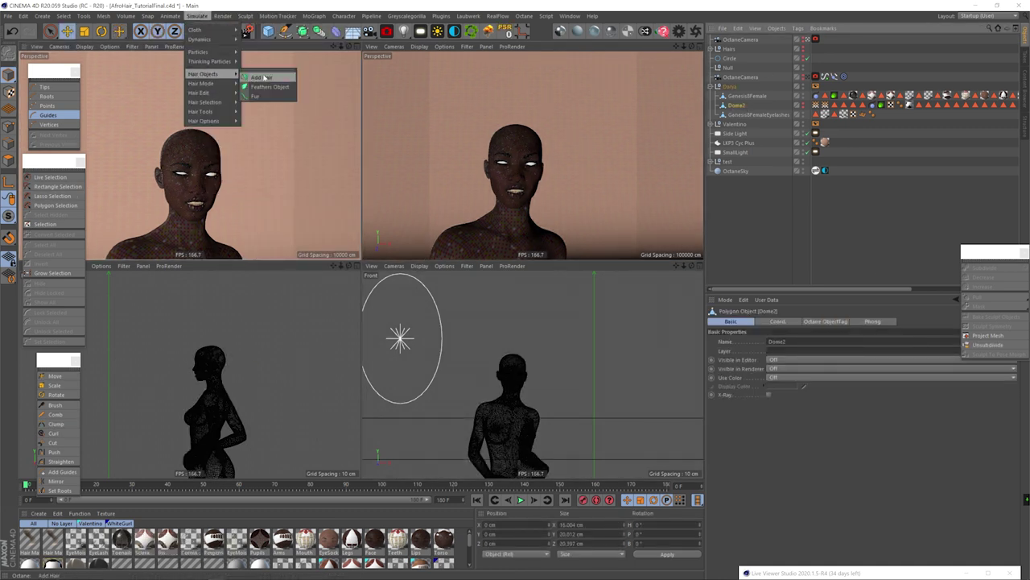
{"action": "left_click", "coordinate": [263, 77]}
Step: Root the guides at Polygon Center and use DaryaHairTutorial.tif as the guides' growth density texture
{"action": "left_click", "coordinate": [759, 390]}
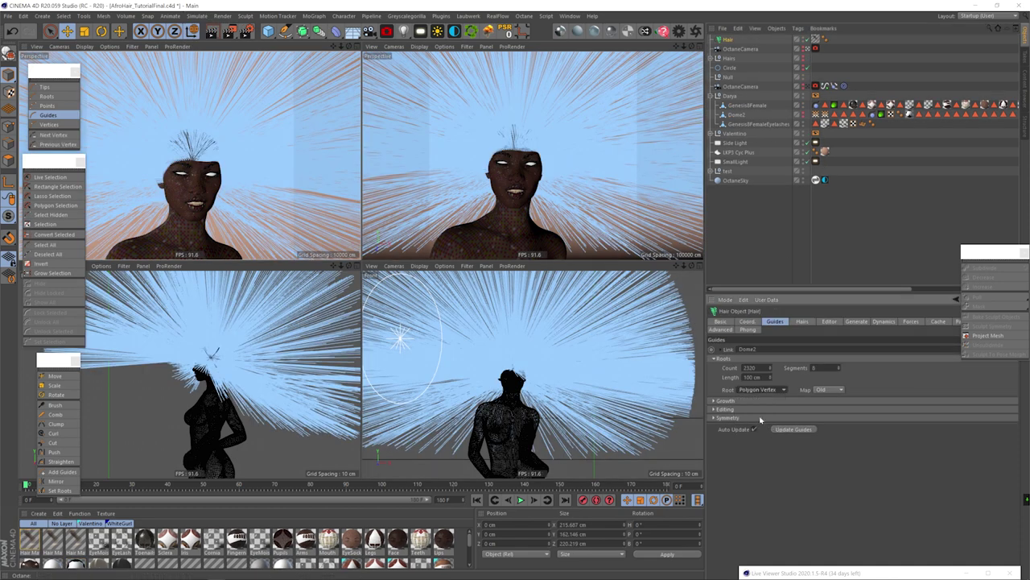
{"action": "left_click", "coordinate": [759, 418]}
{"action": "left_click", "coordinate": [729, 400]}
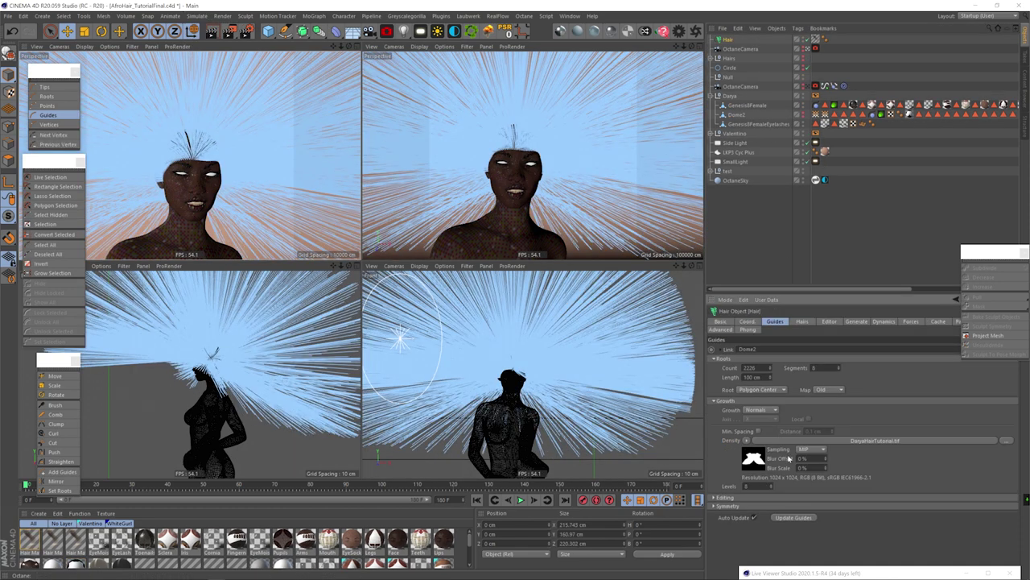
{"action": "right_click", "coordinate": [729, 441]}
{"action": "left_click", "coordinate": [749, 449]}
Step: Use DaryaHairTutorial.tif as the growth density texture for the Hair object's hairs as well
{"action": "left_click", "coordinate": [803, 322]}
{"action": "right_click", "coordinate": [737, 398]}
{"action": "left_click", "coordinate": [728, 405]}
{"action": "right_click", "coordinate": [731, 402]}
{"action": "left_click", "coordinate": [751, 442]}
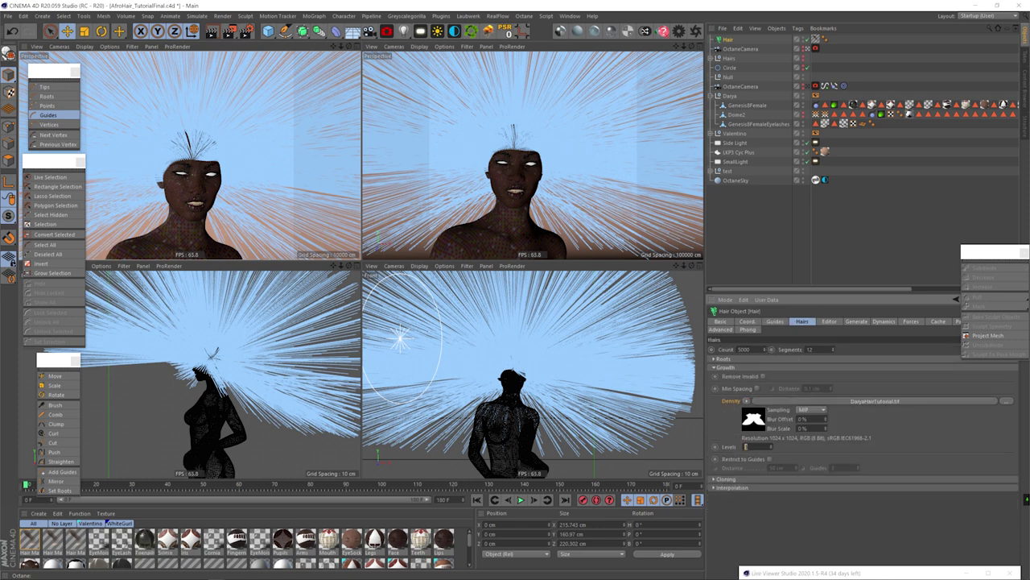
Step: Set the hair guides' length to 50 cm
{"action": "left_click", "coordinate": [775, 321]}
{"action": "key", "text": "3"}
{"action": "left_click_drag", "start_coordinate": [531, 156], "coordinate": [582, 164]}
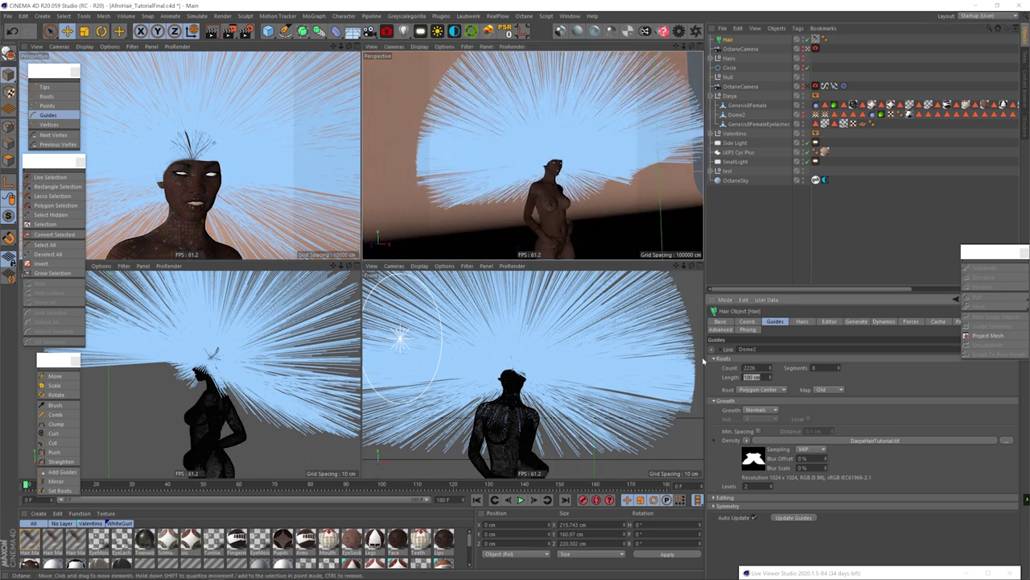
{"action": "type", "text": "50"}
{"action": "key", "text": "Return"}
Step: Select all hair guides and apply Clump repeatedly towards Center with Keep Lengths on and -100% strength
{"action": "key", "text": "ctrl+a"}
{"action": "left_click", "coordinate": [56, 423]}
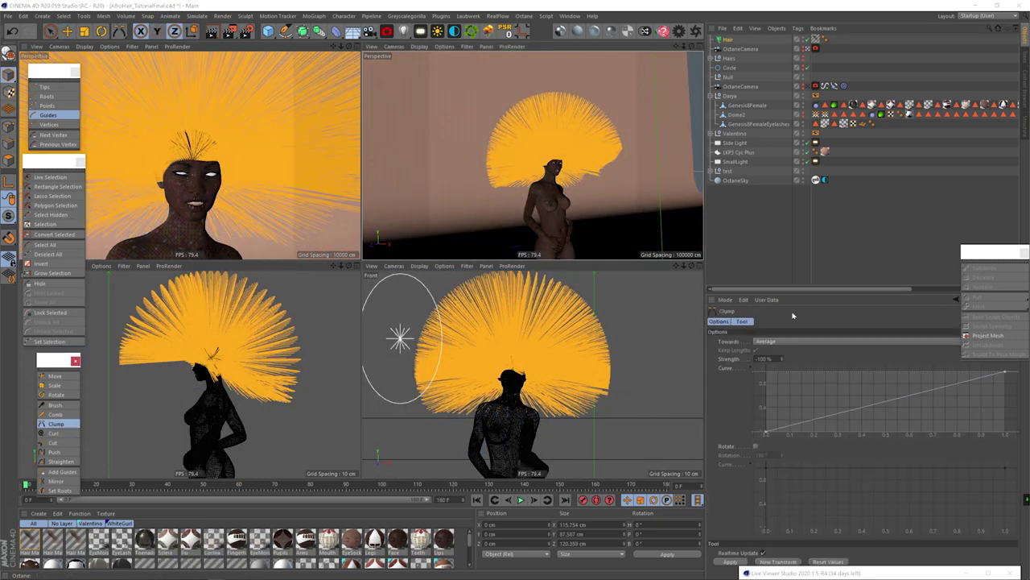
{"action": "key", "text": "ctrl+z"}
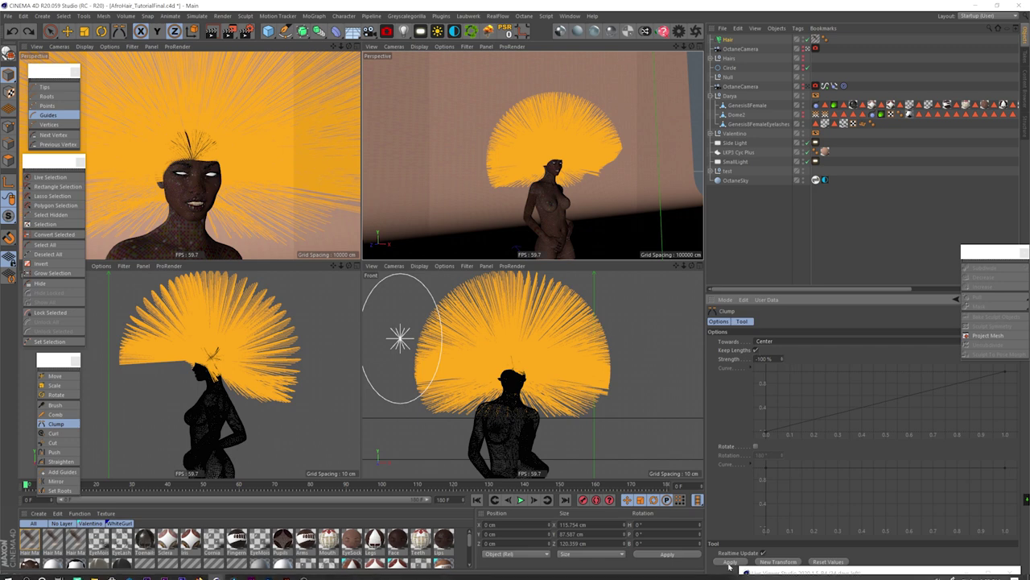
{"action": "left_click", "coordinate": [729, 562]}
{"action": "left_click", "coordinate": [770, 563]}
{"action": "left_click", "coordinate": [771, 563]}
{"action": "left_click", "coordinate": [770, 563]}
{"action": "left_click", "coordinate": [771, 562]}
{"action": "left_click", "coordinate": [770, 563]}
{"action": "left_click", "coordinate": [771, 563]}
{"action": "left_click", "coordinate": [770, 563]}
{"action": "left_click", "coordinate": [770, 563]}
{"action": "left_click", "coordinate": [770, 562]}
{"action": "left_click", "coordinate": [770, 563]}
{"action": "left_click", "coordinate": [770, 563]}
{"action": "left_click", "coordinate": [770, 562]}
{"action": "left_click", "coordinate": [770, 563]}
{"action": "left_click", "coordinate": [771, 563]}
{"action": "left_click", "coordinate": [770, 563]}
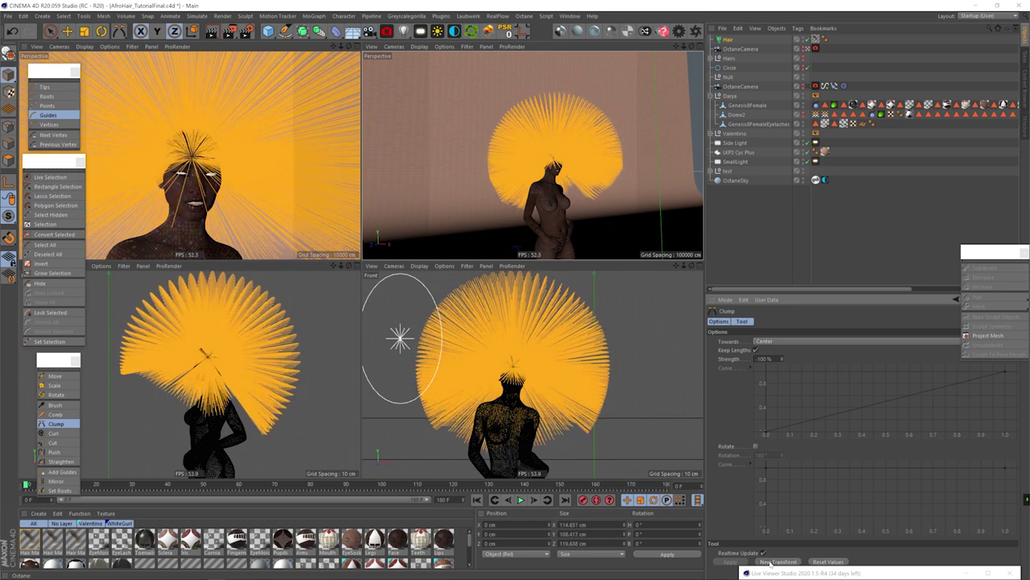
Step: Select the guides in the upper part of the hair with Live Selection and undo the last selection change
{"action": "key", "text": "2"}
{"action": "left_click_drag", "start_coordinate": [556, 171], "coordinate": [594, 178]}
{"action": "key", "text": "3"}
{"action": "left_click_drag", "start_coordinate": [565, 161], "coordinate": [521, 160]}
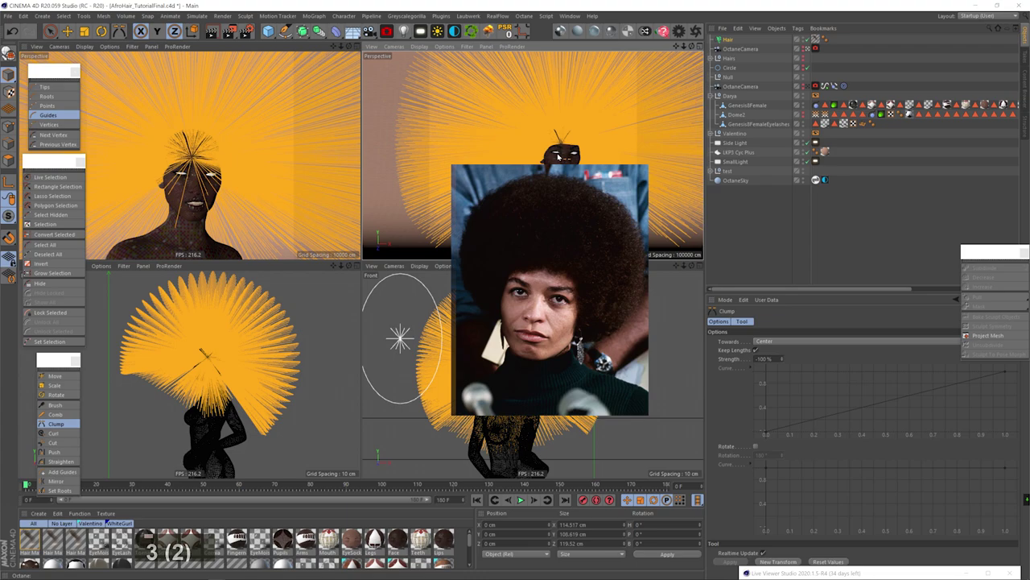
{"action": "scroll", "coordinate": [560, 153], "scroll_direction": "up", "scroll_amount": 5}
{"action": "key", "text": "space"}
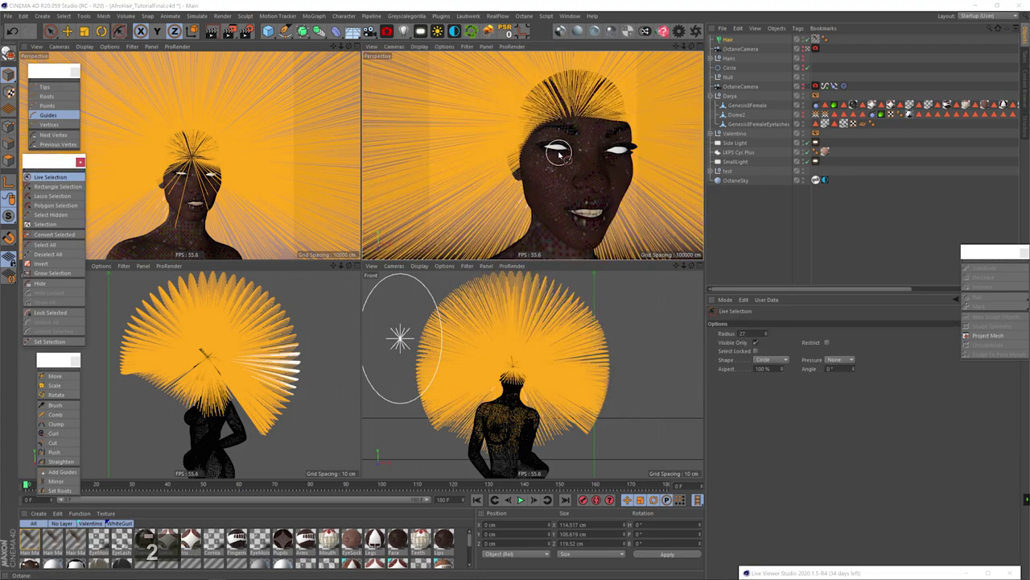
{"action": "key", "text": "3"}
{"action": "left_click_drag", "start_coordinate": [560, 151], "coordinate": [569, 139]}
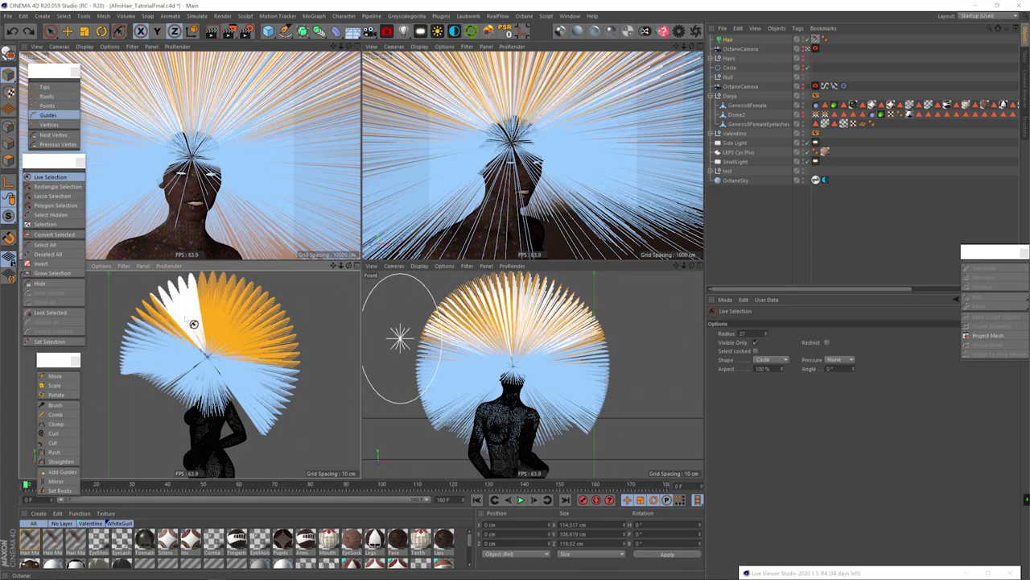
{"action": "mouse_move", "coordinate": [215, 342]}
{"action": "left_mouse_down"}
{"action": "mouse_move", "coordinate": [174, 332]}
{"action": "mouse_move", "coordinate": [282, 353]}
{"action": "left_mouse_up"}
{"action": "mouse_move", "coordinate": [594, 348]}
{"action": "left_mouse_down", "text": "shift"}
{"action": "mouse_move", "coordinate": [411, 356]}
{"action": "mouse_move", "coordinate": [627, 344]}
{"action": "left_mouse_up", "text": "shift"}
{"action": "key", "text": "ctrl+z"}
Step: Invert the guide selection to pick the guides in the lower part of the hair
{"action": "key", "text": "3"}
{"action": "left_click_drag", "start_coordinate": [475, 161], "coordinate": [556, 98]}
{"action": "key", "text": "3"}
{"action": "left_click_drag", "start_coordinate": [534, 169], "coordinate": [564, 184]}
{"action": "key", "text": "3"}
{"action": "key", "text": "2"}
{"action": "left_click_drag", "start_coordinate": [563, 184], "coordinate": [660, 193]}
{"action": "key", "text": "3"}
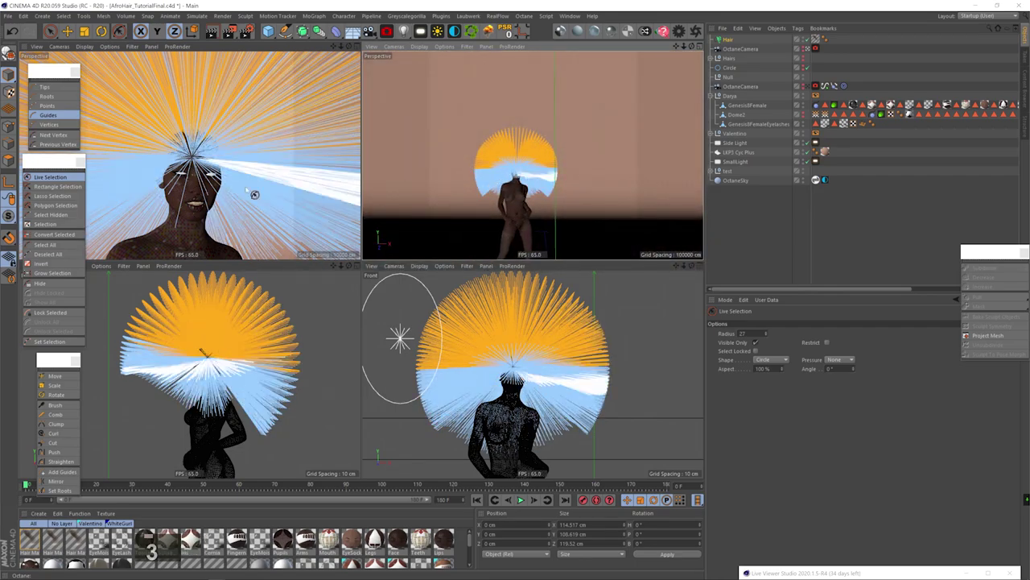
{"action": "left_click", "coordinate": [55, 264]}
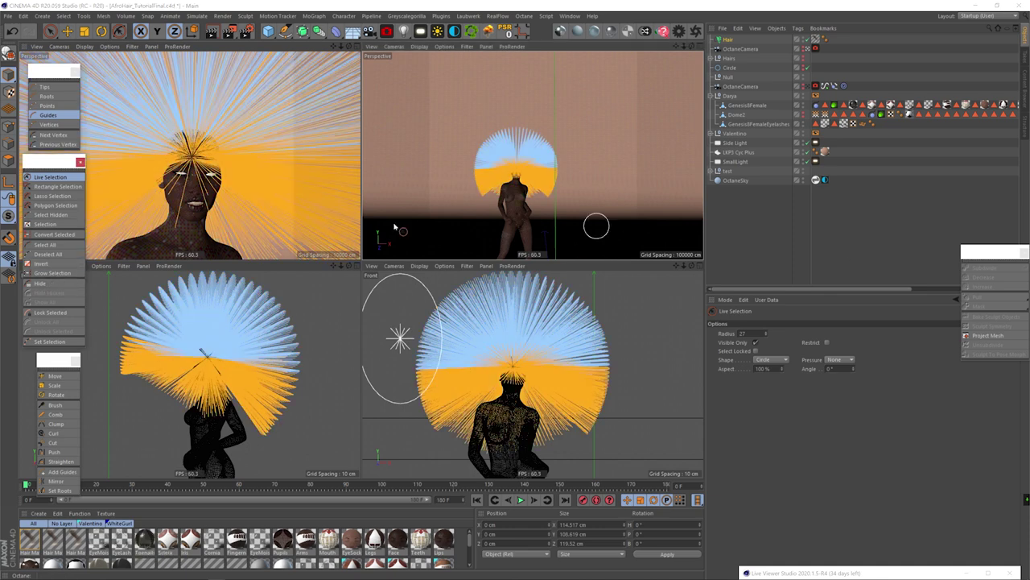
Step: Comb the lower guides along Camera Y with a nearly flat curve and 50% strength
{"action": "left_click", "coordinate": [55, 414]}
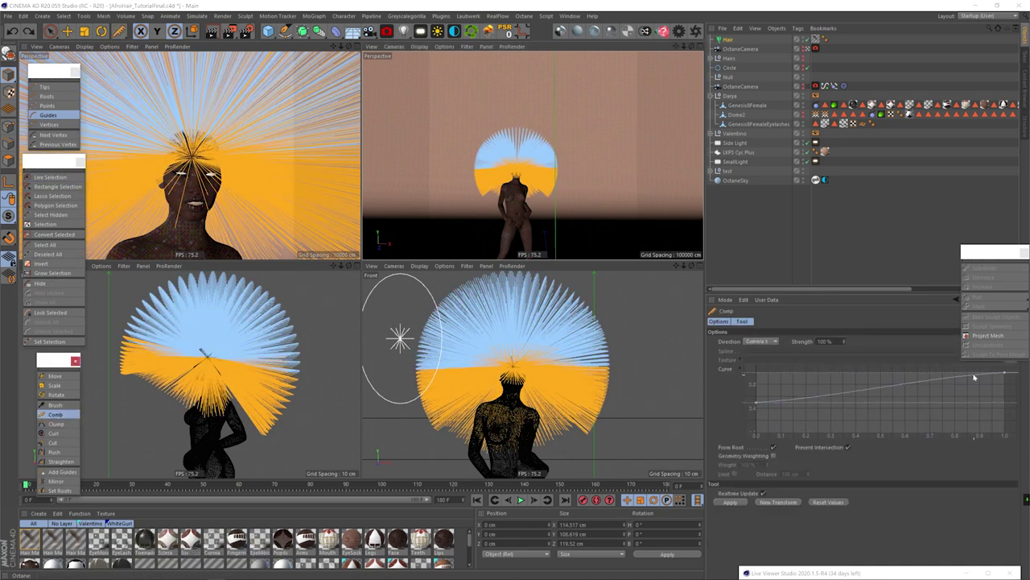
{"action": "left_click_drag", "start_coordinate": [1004, 373], "coordinate": [1004, 400]}
{"action": "left_click", "coordinate": [729, 502]}
{"action": "key", "text": "ctrl+z"}
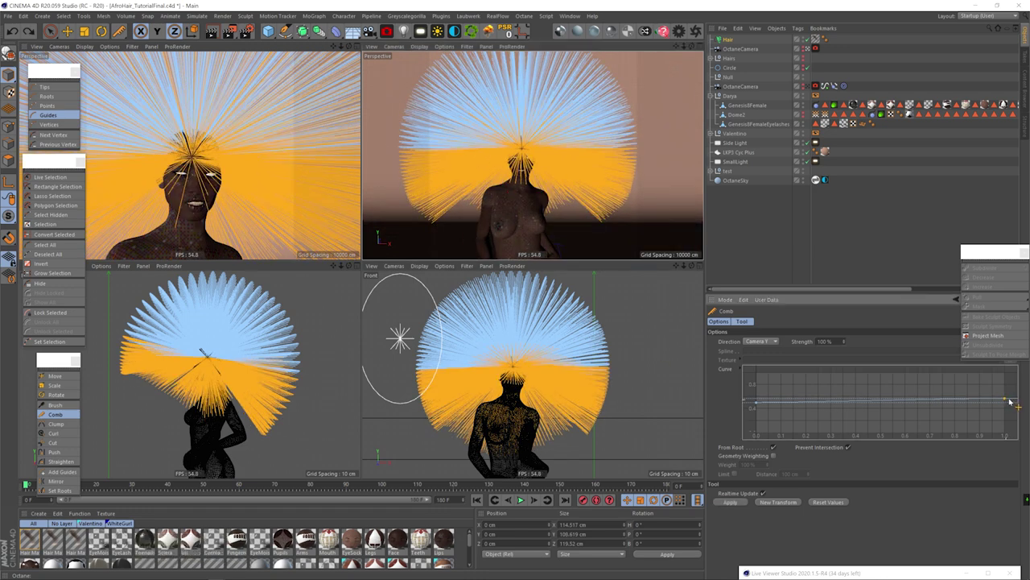
{"action": "type", "text": "50"}
{"action": "key", "text": "Return"}
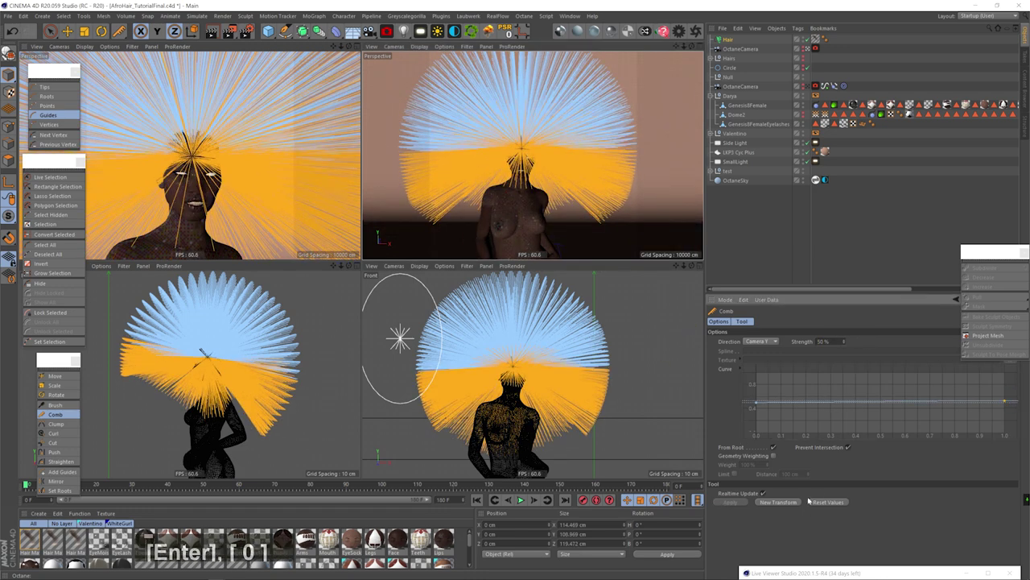
Step: Grow the guide selection with 100 neighbors and distance 2, and repeat the 50% Camera Y comb on it
{"action": "left_click", "coordinate": [51, 273]}
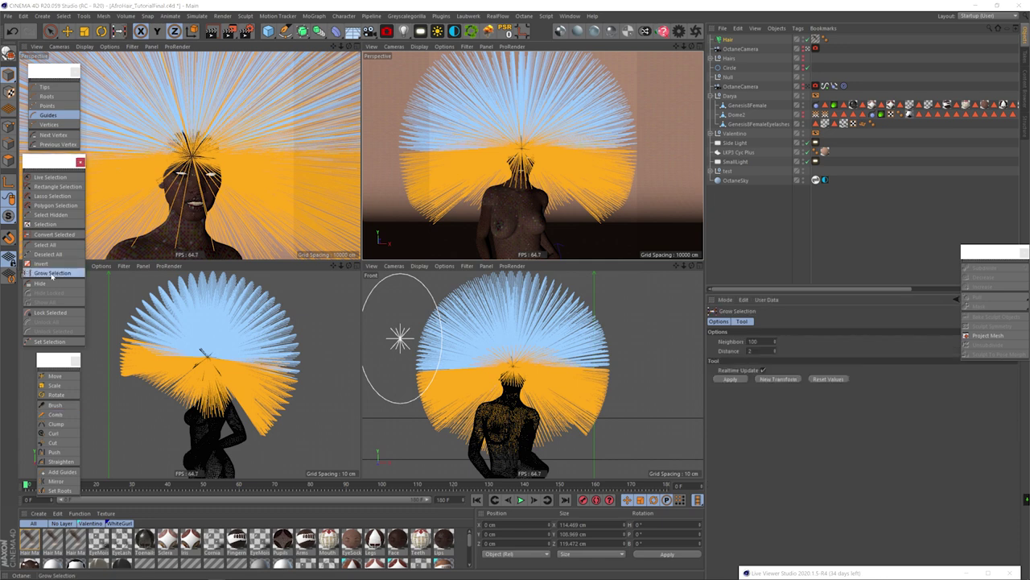
{"action": "left_click", "coordinate": [742, 380]}
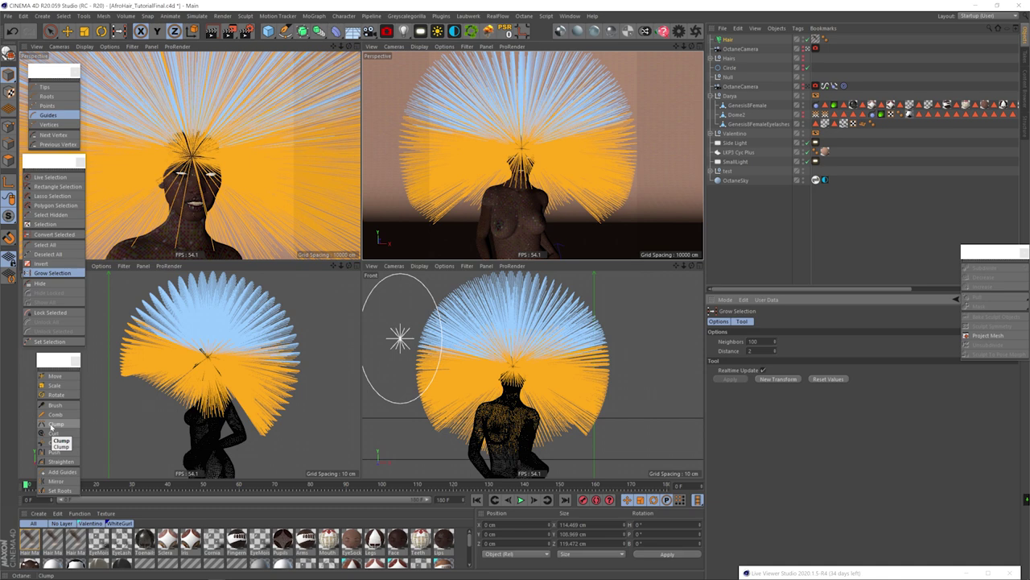
{"action": "left_click", "coordinate": [55, 413]}
{"action": "left_click", "coordinate": [740, 504]}
{"action": "left_click", "coordinate": [763, 504]}
{"action": "left_click", "coordinate": [763, 503]}
Step: Grow the guide selection once more and comb the enlarged set of guides several more times
{"action": "left_click", "coordinate": [51, 273]}
{"action": "left_click", "coordinate": [730, 378]}
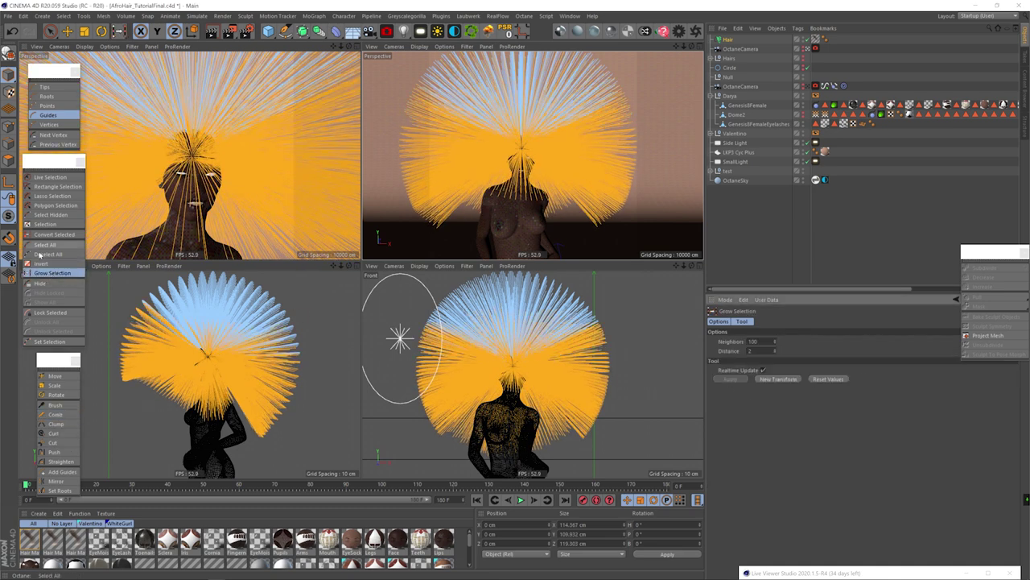
{"action": "left_click", "coordinate": [55, 414]}
{"action": "left_click", "coordinate": [766, 506]}
{"action": "left_click", "coordinate": [765, 506]}
{"action": "left_click", "coordinate": [766, 506]}
{"action": "left_click", "coordinate": [766, 505]}
Step: Add a sphere primitive with X-Ray enabled and position it around the character's head inside the hair
{"action": "key", "text": "3"}
{"action": "left_click_drag", "start_coordinate": [504, 184], "coordinate": [518, 133]}
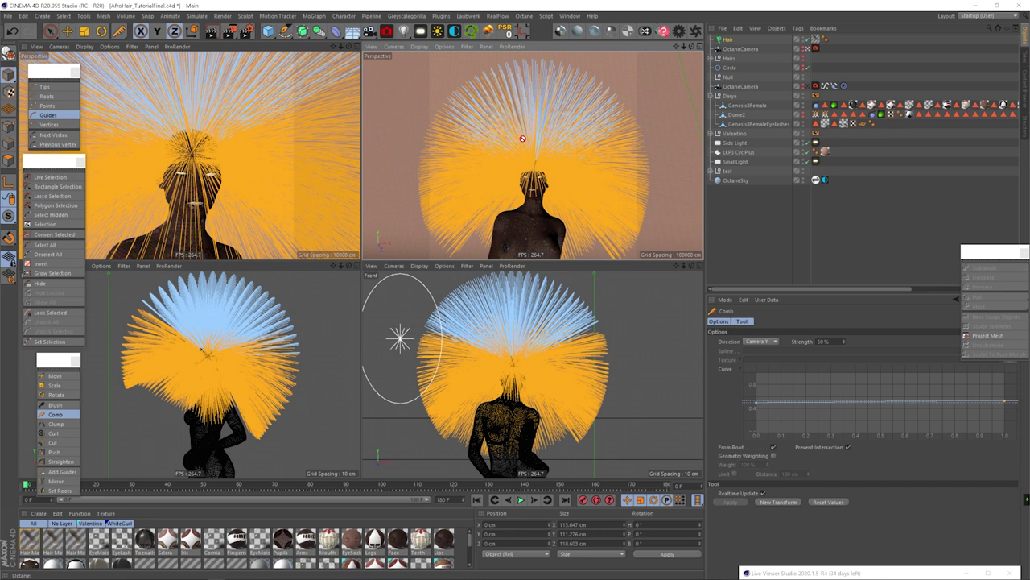
{"action": "left_click", "coordinate": [729, 58]}
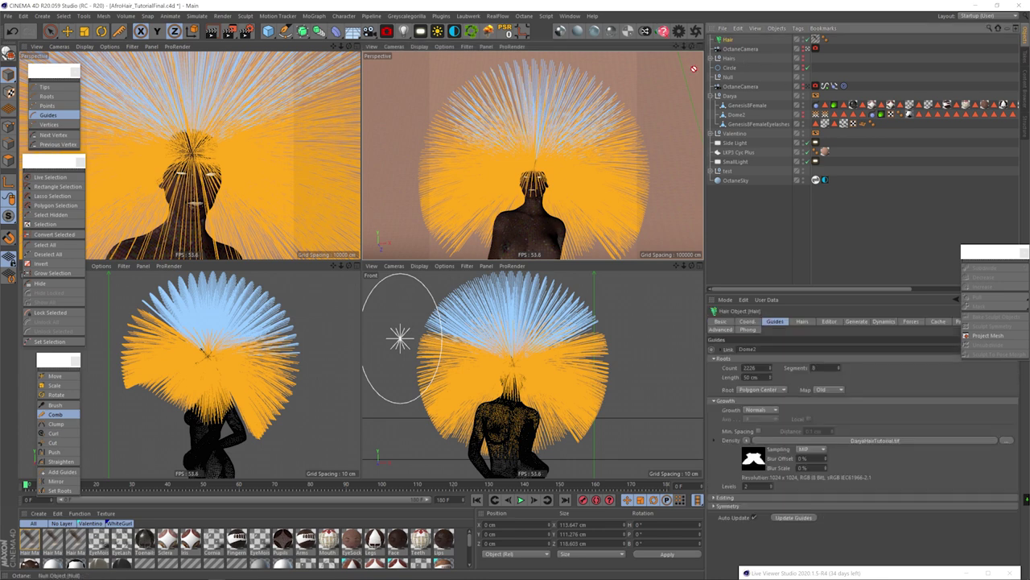
{"action": "left_click_drag", "start_coordinate": [575, 202], "coordinate": [514, 197], "text": "alt"}
{"action": "left_click", "coordinate": [268, 30]}
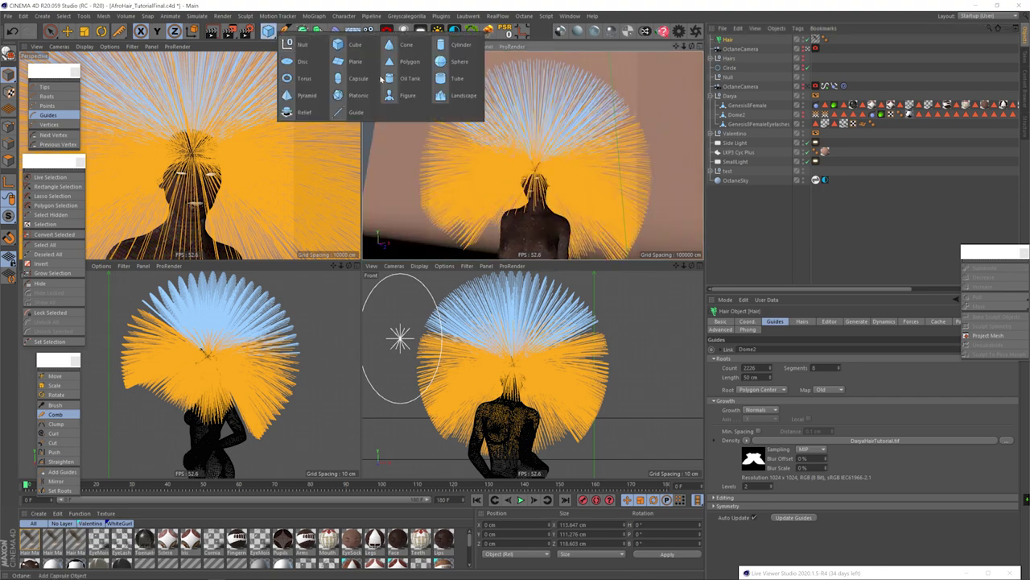
{"action": "left_click", "coordinate": [459, 63]}
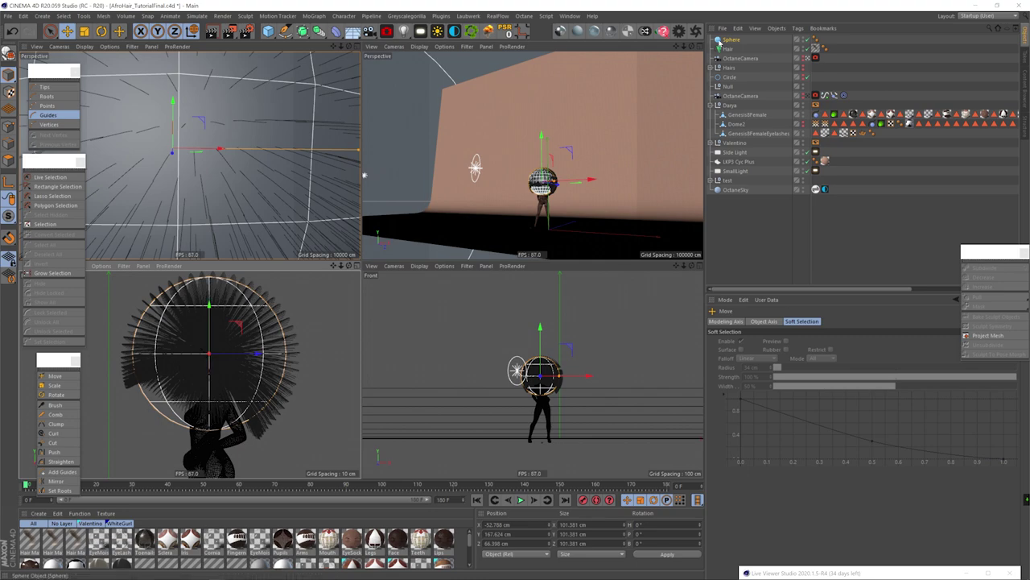
{"action": "scroll", "coordinate": [565, 164], "scroll_direction": "up", "scroll_amount": 5}
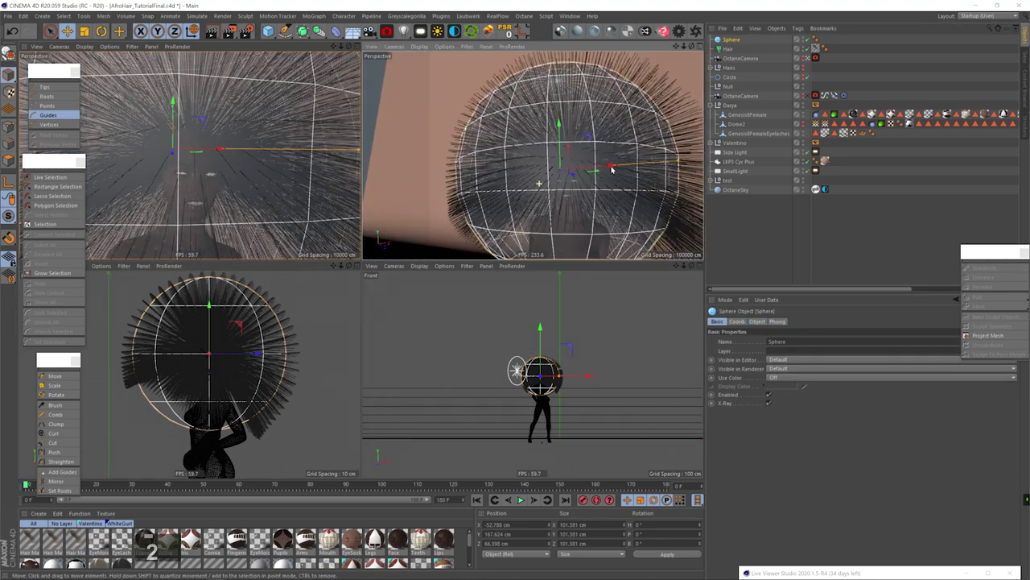
{"action": "left_click_drag", "start_coordinate": [564, 165], "coordinate": [552, 143]}
Step: Increase the sphere's number of segments for a denser mesh
{"action": "left_click", "coordinate": [731, 40]}
{"action": "left_click", "coordinate": [755, 321]}
{"action": "left_click", "coordinate": [770, 351]}
{"action": "key", "text": "Up"}
{"action": "key", "text": "Up"}
{"action": "key", "text": "Up"}
{"action": "key", "text": "Up"}
{"action": "key", "text": "Up"}
{"action": "key", "text": "Up"}
{"action": "key", "text": "Up"}
{"action": "key", "text": "Up"}
{"action": "key", "text": "Up"}
Step: Make the sphere editable, select its lower polygons and move them with Soft Selection enabled
{"action": "left_click", "coordinate": [731, 40]}
{"action": "key", "text": "c"}
{"action": "left_click", "coordinate": [9, 159]}
{"action": "left_click", "coordinate": [50, 32]}
{"action": "left_click_drag", "start_coordinate": [557, 188], "coordinate": [556, 232]}
{"action": "left_click_drag", "start_coordinate": [557, 194], "coordinate": [563, 169]}
{"action": "key", "text": "e"}
{"action": "left_click", "coordinate": [741, 341]}
{"action": "left_click_drag", "start_coordinate": [570, 173], "coordinate": [570, 161]}
{"action": "mouse_move", "coordinate": [556, 201]}
{"action": "left_mouse_down"}
{"action": "mouse_move", "coordinate": [566, 204]}
{"action": "mouse_move", "coordinate": [548, 202]}
{"action": "mouse_move", "coordinate": [555, 189]}
{"action": "left_mouse_up"}
Step: Reshape the sphere with the sculpting brush so that it follows the intended afro outline around the head
{"action": "left_click", "coordinate": [978, 297]}
{"action": "middle_click_drag", "start_coordinate": [552, 173], "coordinate": [582, 185]}
{"action": "key", "text": "ctrl+a"}
{"action": "mouse_move", "coordinate": [582, 216]}
{"action": "left_mouse_down"}
{"action": "mouse_move", "coordinate": [531, 158]}
{"action": "mouse_move", "coordinate": [541, 120]}
{"action": "mouse_move", "coordinate": [542, 150]}
{"action": "mouse_move", "coordinate": [533, 132]}
{"action": "left_mouse_up"}
{"action": "scroll", "coordinate": [531, 157], "scroll_direction": "down", "scroll_amount": 3}
{"action": "scroll", "coordinate": [541, 153], "scroll_direction": "up", "scroll_amount": 3}
{"action": "mouse_move", "coordinate": [533, 133]}
{"action": "left_mouse_down"}
{"action": "mouse_move", "coordinate": [536, 105]}
{"action": "mouse_move", "coordinate": [540, 145]}
{"action": "left_mouse_up"}
{"action": "mouse_move", "coordinate": [539, 145]}
{"action": "left_mouse_down", "text": "ctrl"}
{"action": "mouse_move", "coordinate": [555, 152]}
{"action": "mouse_move", "coordinate": [564, 129]}
{"action": "mouse_move", "coordinate": [593, 110]}
{"action": "mouse_move", "coordinate": [539, 143]}
{"action": "left_mouse_up", "text": "ctrl"}
{"action": "left_click", "coordinate": [977, 297]}
{"action": "left_click", "coordinate": [984, 267]}
{"action": "left_click", "coordinate": [978, 297]}
{"action": "left_click_drag", "start_coordinate": [572, 111], "coordinate": [588, 121]}
Step: Assign the sphere as the cut object for the hair Cut tool
{"action": "left_click", "coordinate": [726, 49]}
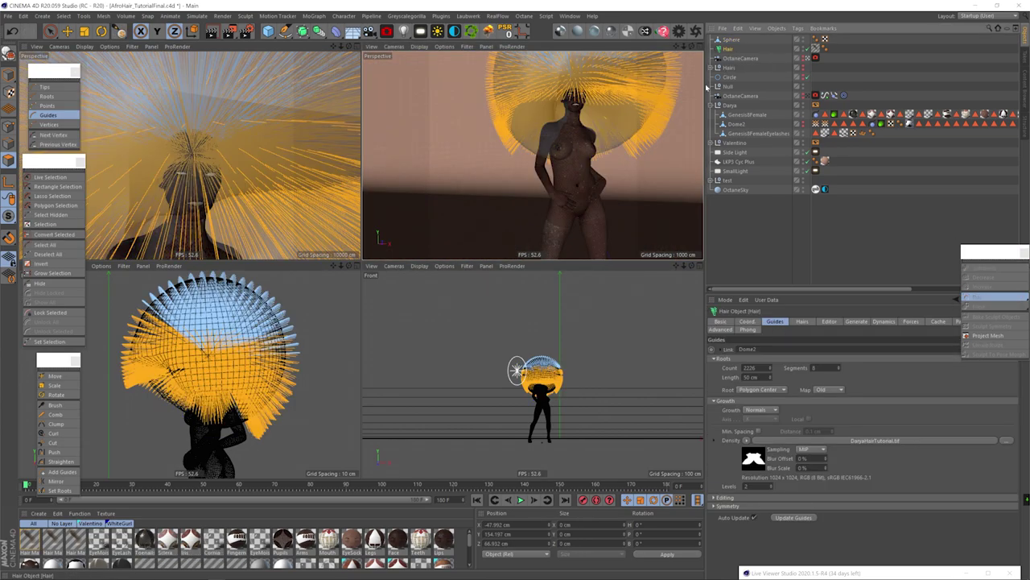
{"action": "left_click", "coordinate": [52, 443]}
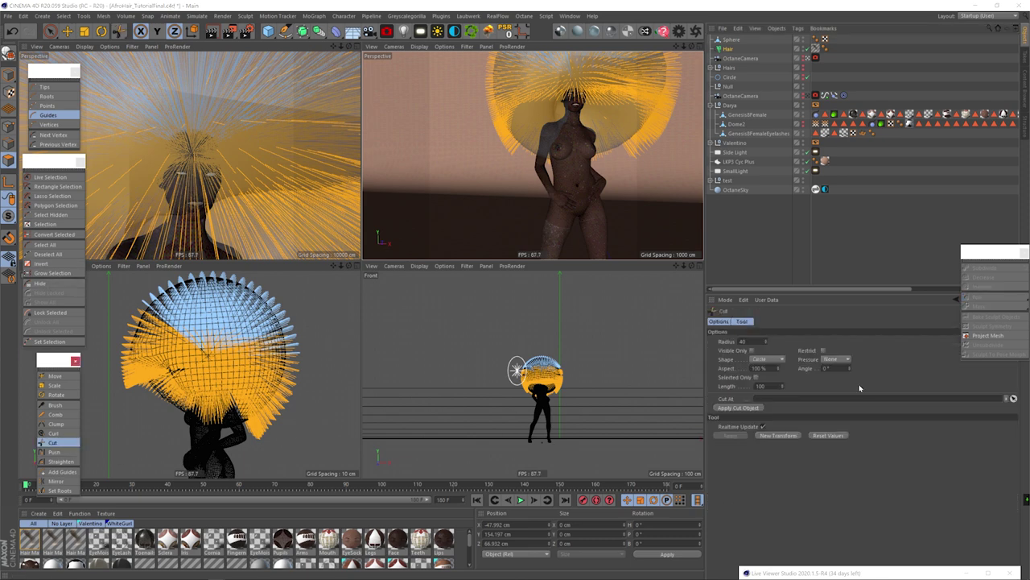
{"action": "left_click", "coordinate": [746, 410]}
{"action": "left_click", "coordinate": [728, 49]}
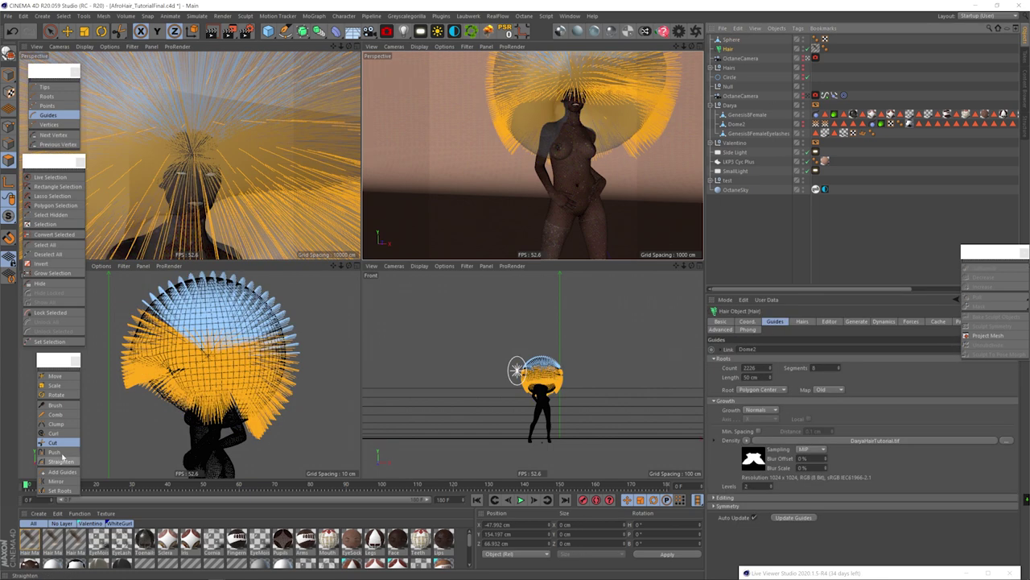
{"action": "left_click", "coordinate": [52, 442]}
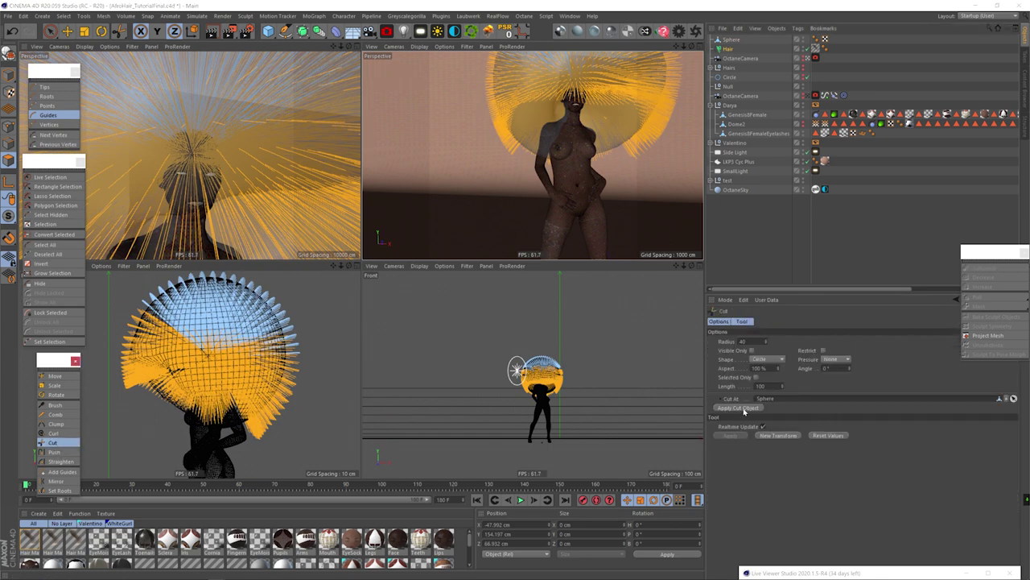
Step: Try to cut the currently selected hair guides with the sphere as cut object, and undo the cut
{"action": "left_click", "coordinate": [744, 408]}
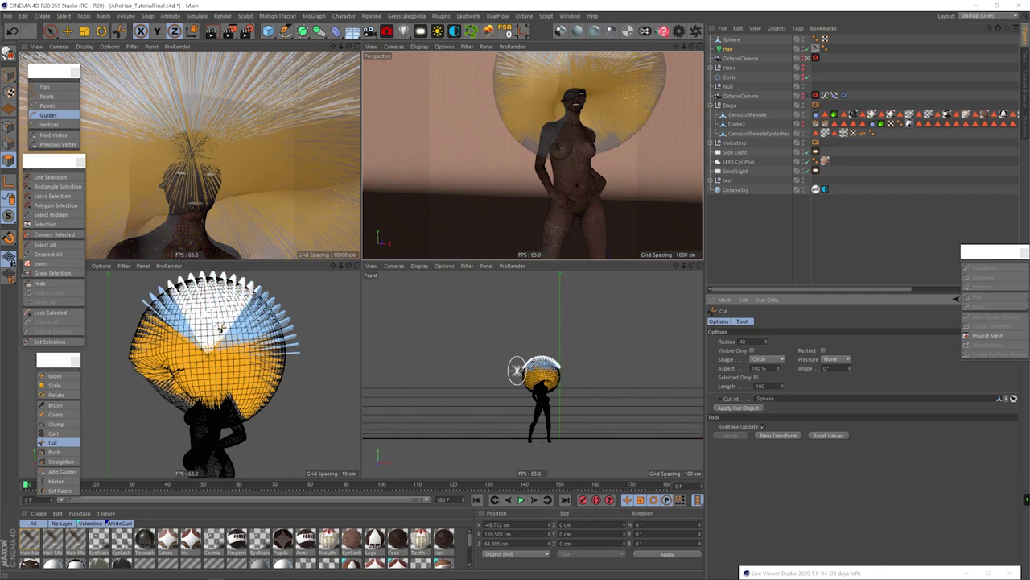
{"action": "key", "text": "ctrl+z"}
{"action": "key", "text": "ctrl+z"}
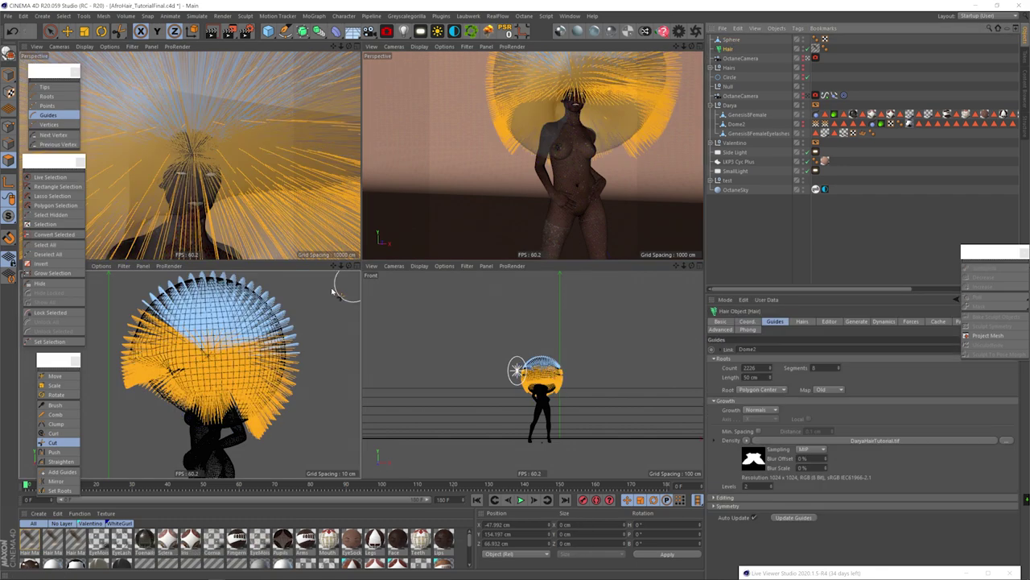
Step: Deselect the hair guides, apply the sphere cut to all of them, and hide the sphere
{"action": "left_click", "coordinate": [51, 177]}
{"action": "left_click", "coordinate": [312, 317]}
{"action": "left_click", "coordinate": [53, 442]}
{"action": "left_click", "coordinate": [732, 408]}
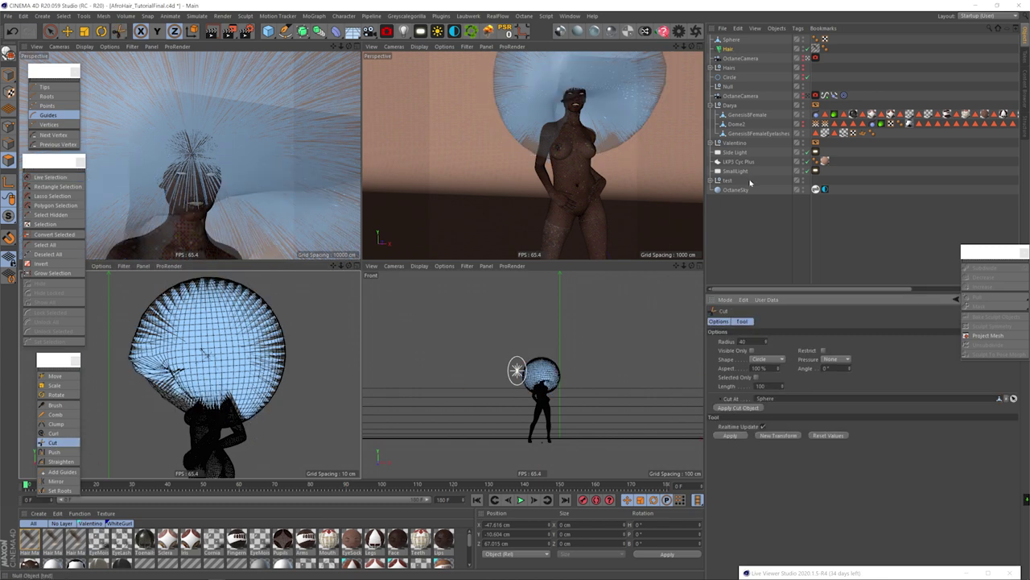
{"action": "left_click", "coordinate": [804, 40], "text": "alt"}
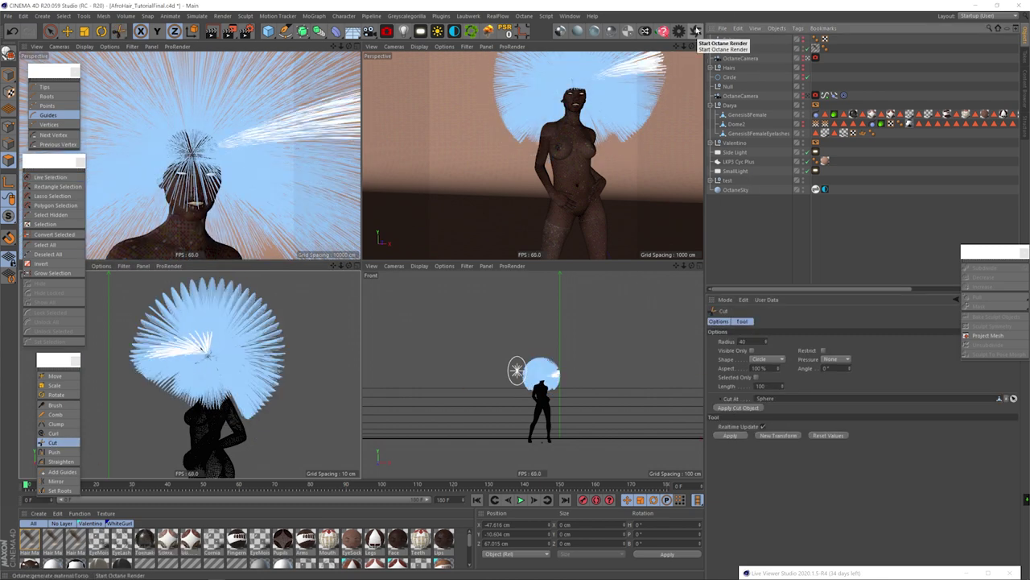
Step: Start the Octane live render and set the hair material's Thickness to 0.015 cm at root and tip with 0.005 cm variation
{"action": "left_click", "coordinate": [697, 32]}
{"action": "double_click", "coordinate": [29, 541]}
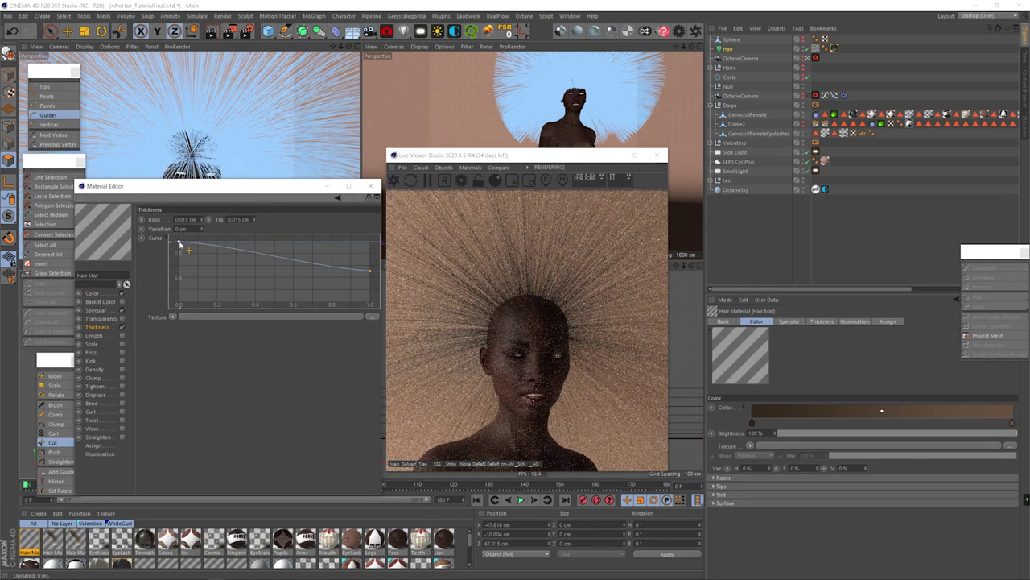
{"action": "type", "text": "0.005"}
{"action": "key", "text": "Return"}
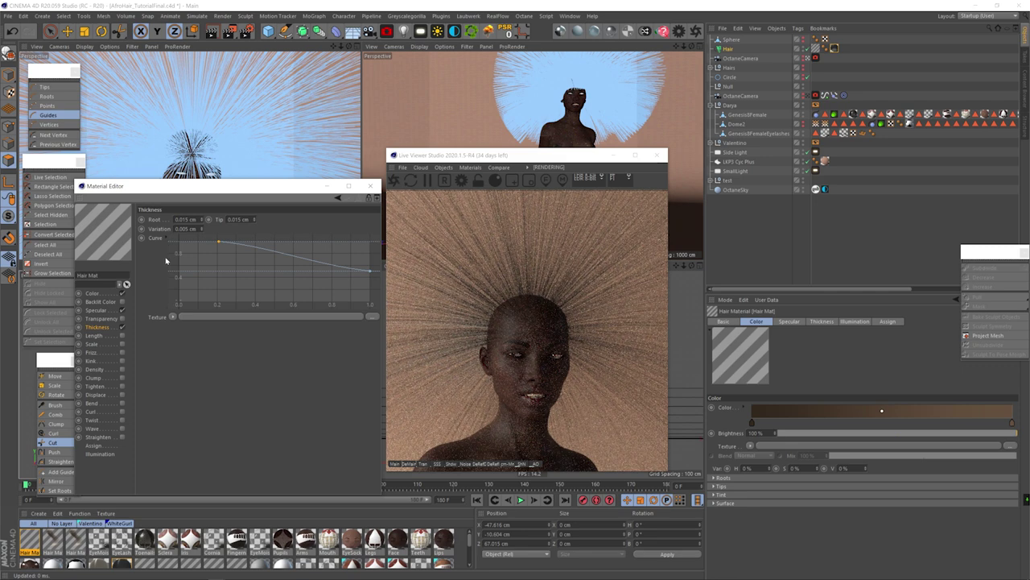
Step: Set the hair object's Hairs count to 30000 and its segments to 100
{"action": "left_click", "coordinate": [727, 49]}
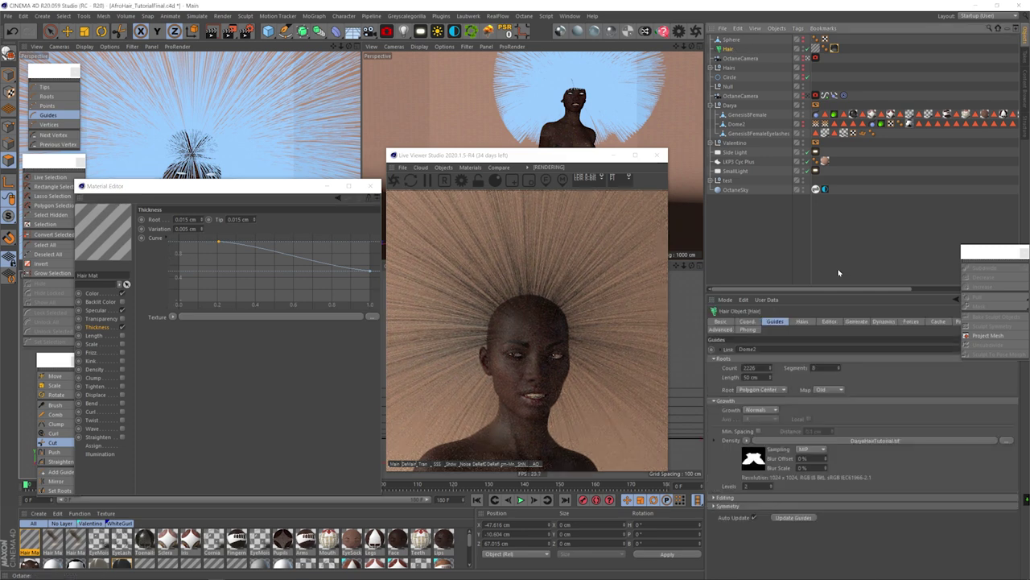
{"action": "type", "text": "30000"}
{"action": "key", "text": "Return"}
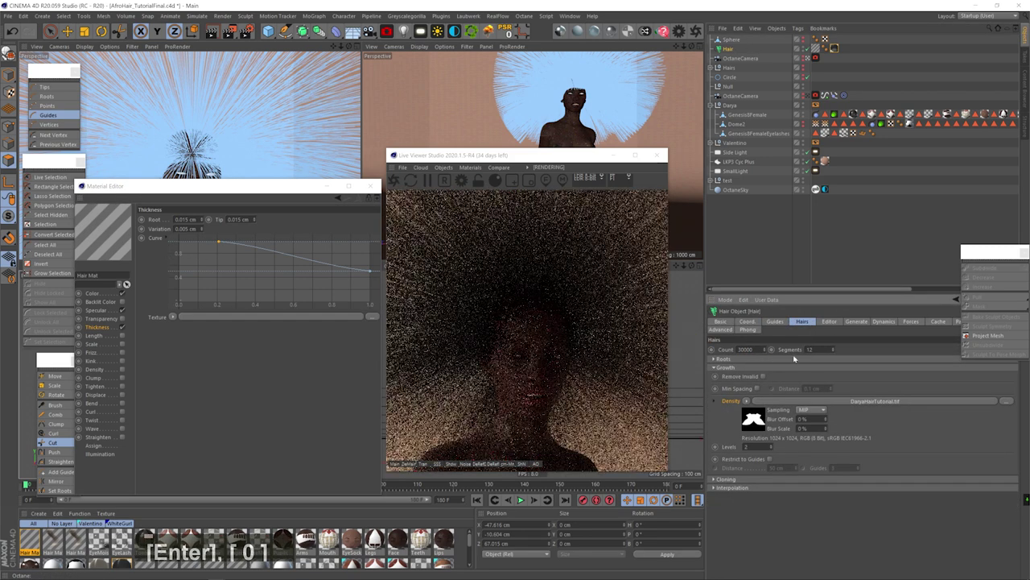
{"action": "double_click", "coordinate": [808, 348]}
{"action": "type", "text": "100"}
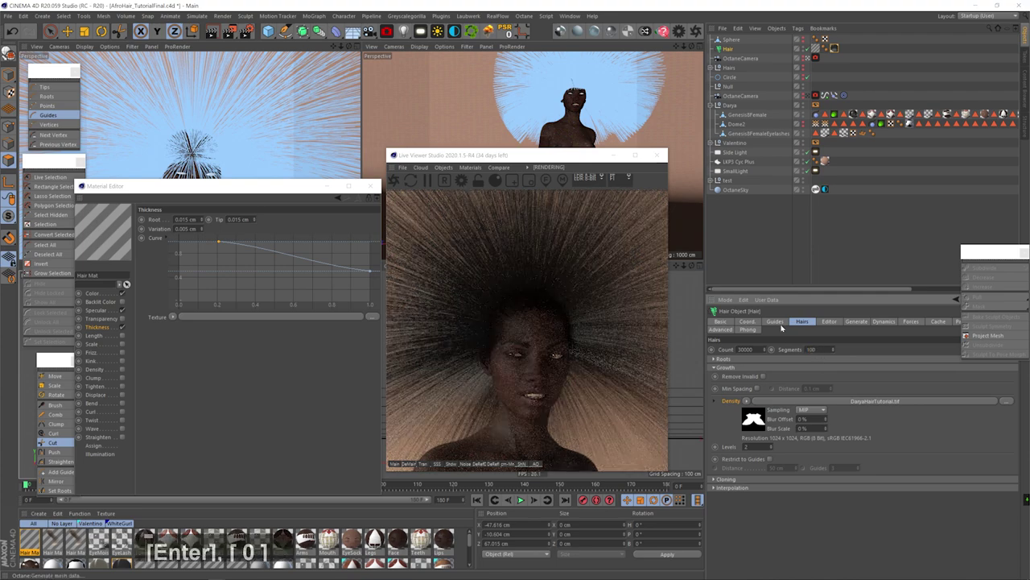
{"action": "key", "text": "Return"}
Step: Set Kink Scale X to 800% and Scale Y to 900%, and shape its curve to peak near 0.8 and drop at the tip
{"action": "left_click", "coordinate": [91, 360]}
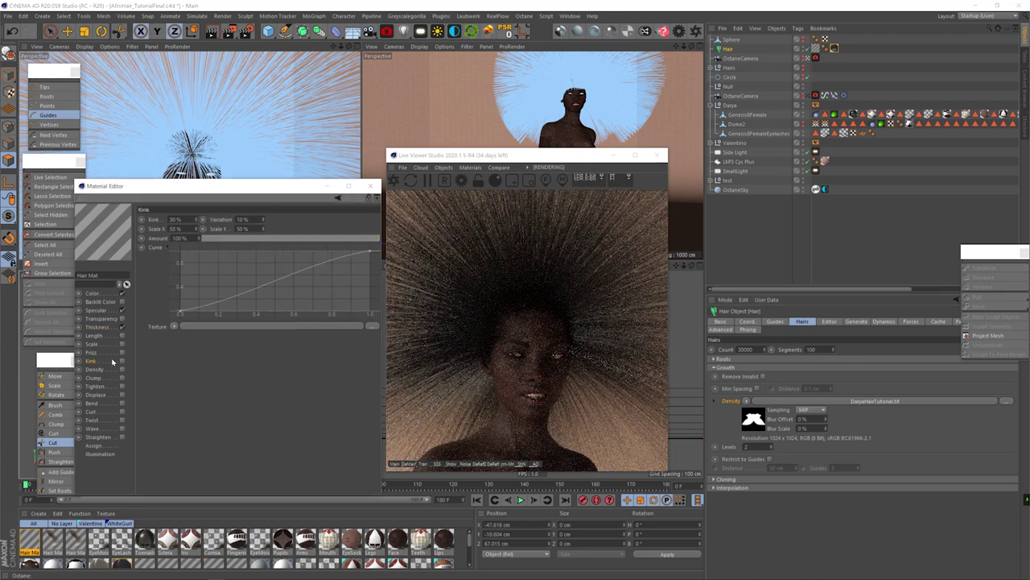
{"action": "type", "text": "800"}
{"action": "key", "text": "Tab"}
{"action": "type", "text": "900"}
{"action": "left_click_drag", "start_coordinate": [180, 310], "coordinate": [179, 285]}
{"action": "left_click_drag", "start_coordinate": [369, 251], "coordinate": [371, 304]}
{"action": "left_click", "coordinate": [324, 299], "text": "ctrl"}
{"action": "mouse_move", "coordinate": [230, 433]}
{"action": "left_click", "coordinate": [278, 433]}
{"action": "left_click_drag", "start_coordinate": [325, 299], "coordinate": [326, 251]}
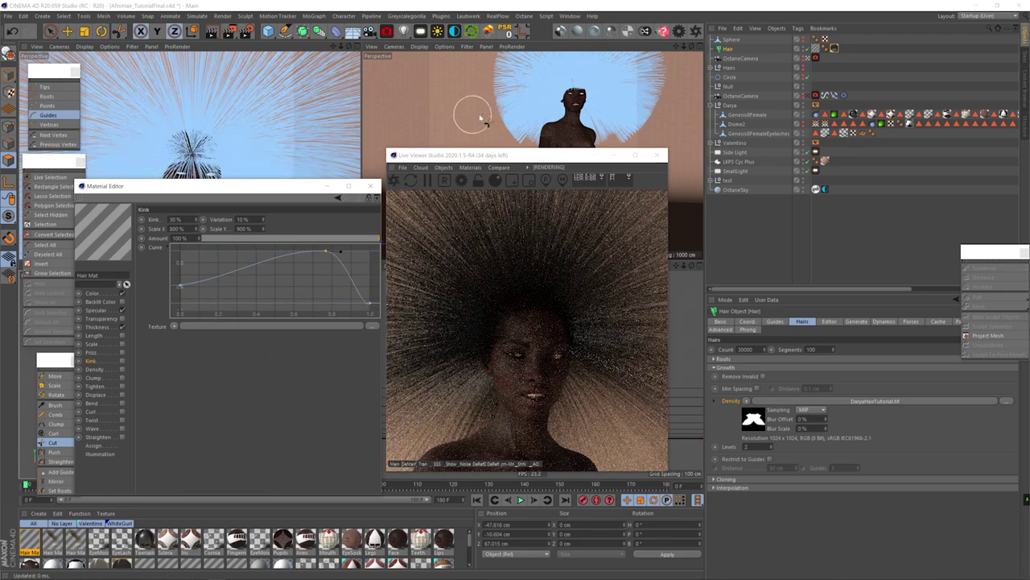
Step: Reduce the hair count to 1 and thicken root and tip to 0.15 cm for a close-up of a single strand
{"action": "type", "text": "1"}
{"action": "key", "text": "Return"}
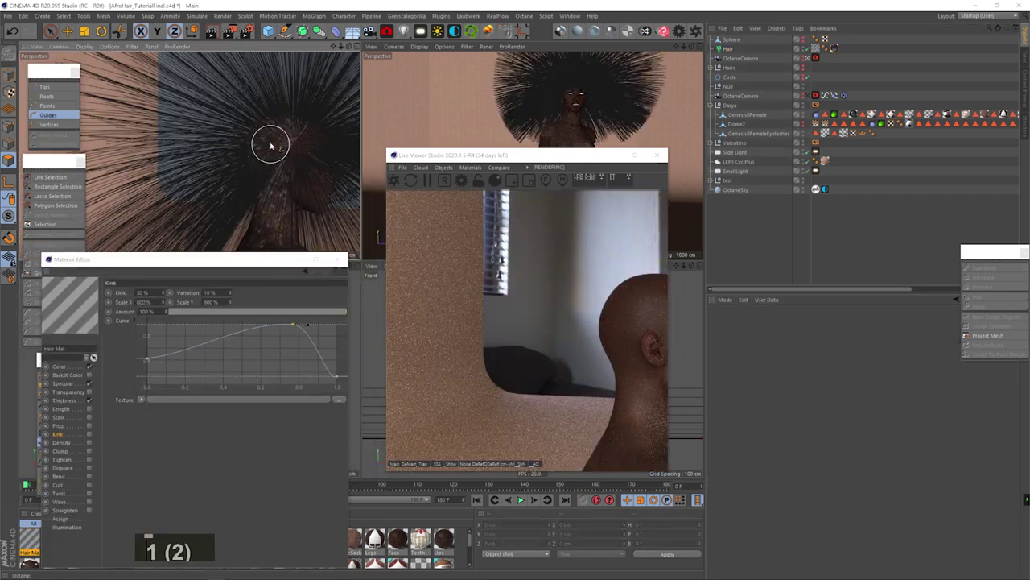
{"action": "key", "text": "BackSpace"}
{"action": "key", "text": "1"}
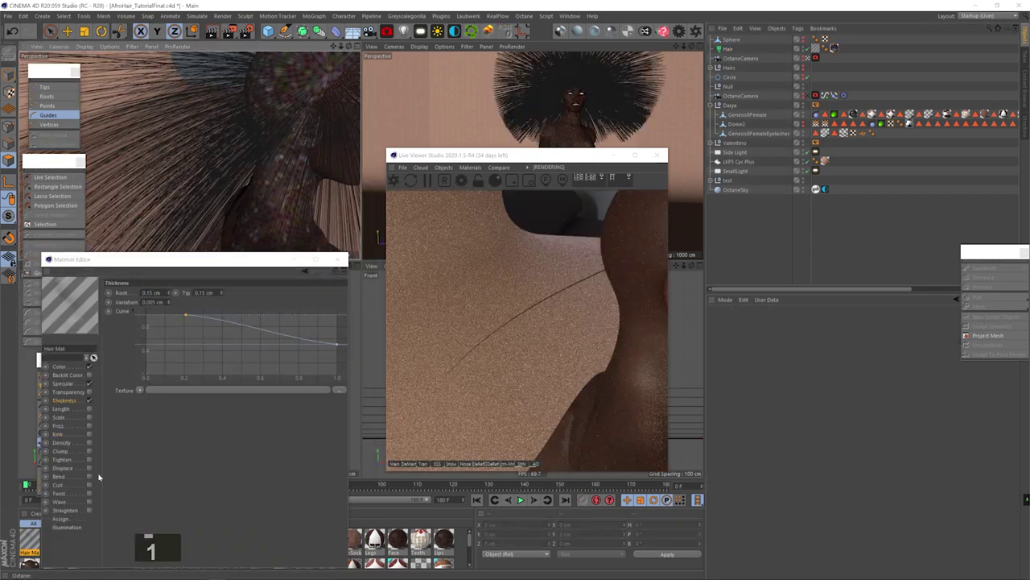
Step: Enable Kink and reshape its curve with a faster rise, a peak near 0.85 and a steep drop near 0.9
{"action": "left_click", "coordinate": [57, 433]}
{"action": "left_click_drag", "start_coordinate": [147, 358], "coordinate": [186, 338]}
{"action": "left_click_drag", "start_coordinate": [337, 376], "coordinate": [321, 376]}
{"action": "left_click_drag", "start_coordinate": [293, 325], "coordinate": [309, 324]}
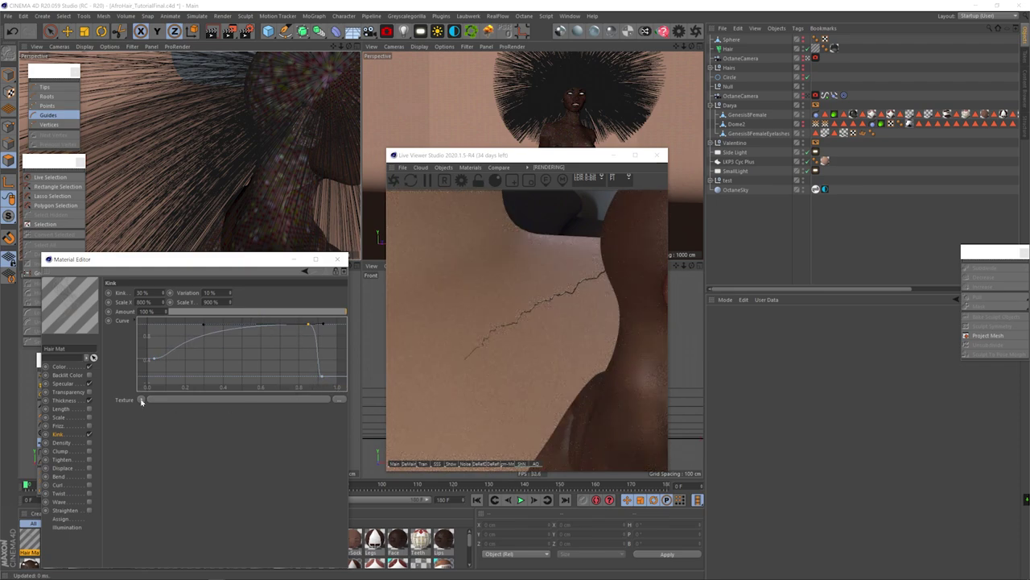
Step: Enable Curl in the hair material and make its Curling curve rise steeply from zero at about 0.8
{"action": "left_click", "coordinate": [58, 485]}
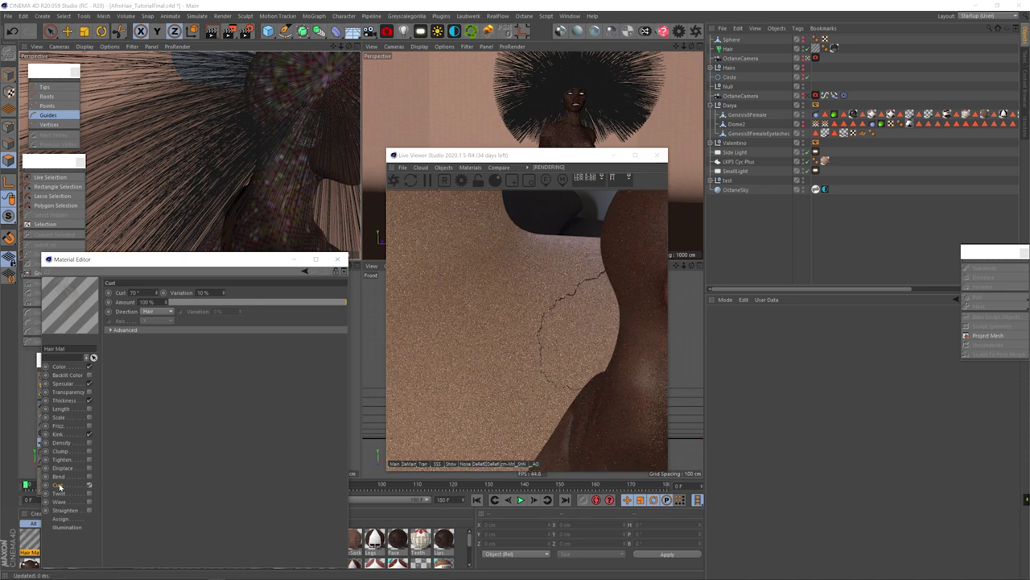
{"action": "left_click", "coordinate": [110, 330]}
{"action": "left_click_drag", "start_coordinate": [153, 403], "coordinate": [273, 411]}
{"action": "mouse_move", "coordinate": [319, 346]}
{"action": "left_mouse_down"}
{"action": "mouse_move", "coordinate": [293, 344]}
{"action": "mouse_move", "coordinate": [315, 342]}
{"action": "left_mouse_up"}
{"action": "left_click_drag", "start_coordinate": [276, 403], "coordinate": [298, 405]}
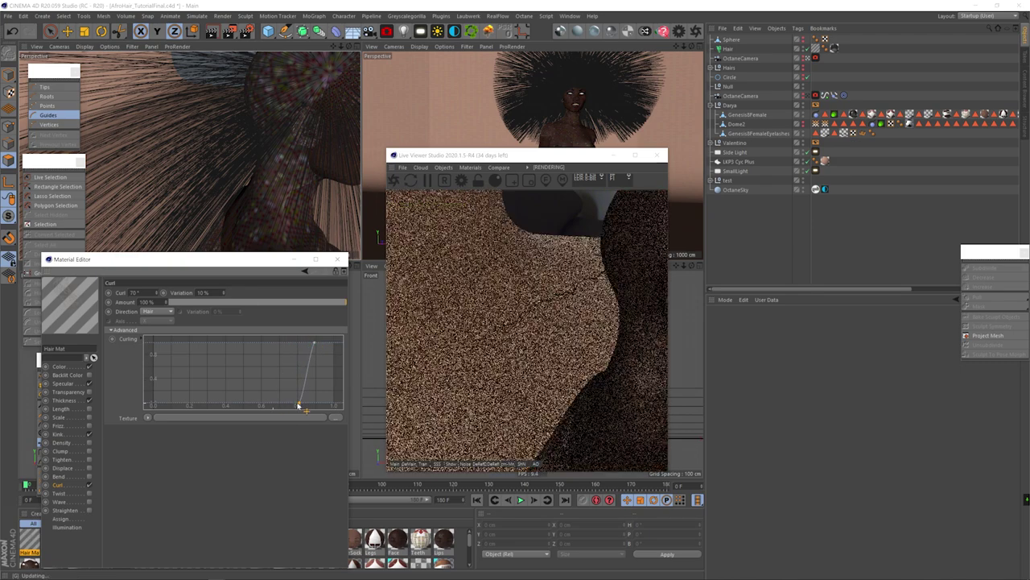
{"action": "left_click_drag", "start_coordinate": [309, 346], "coordinate": [305, 346]}
Step: Set Curl to 80° and shift the Curling curve's steep rise closer to the tip, at about 0.9
{"action": "double_click", "coordinate": [138, 293]}
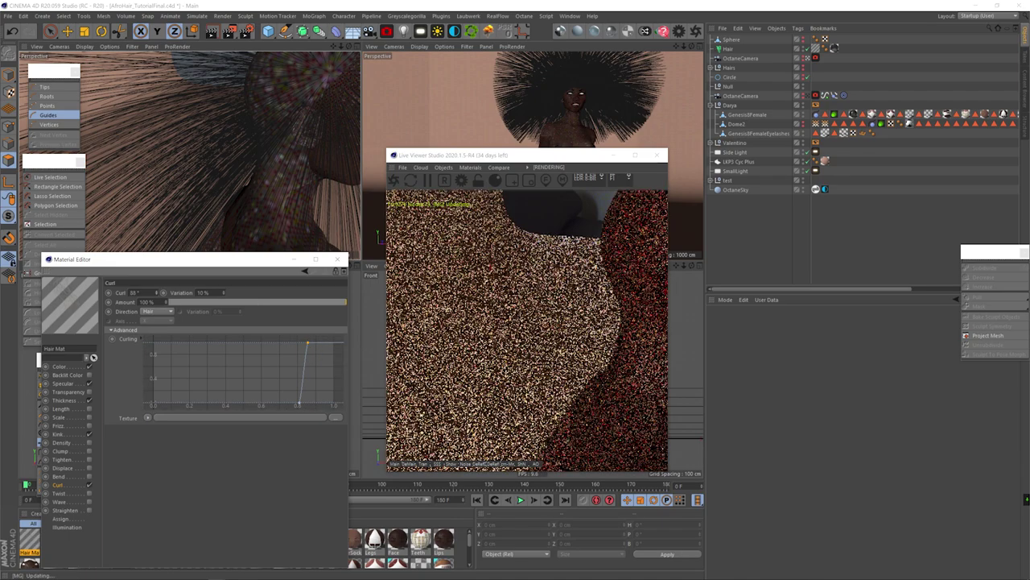
{"action": "type", "text": "40"}
{"action": "key", "text": "Return"}
{"action": "left_click_drag", "start_coordinate": [308, 343], "coordinate": [332, 344]}
{"action": "left_click_drag", "start_coordinate": [300, 403], "coordinate": [318, 401]}
{"action": "left_click_drag", "start_coordinate": [332, 343], "coordinate": [323, 343]}
{"action": "left_click_drag", "start_coordinate": [142, 293], "coordinate": [95, 287]}
{"action": "type", "text": "80"}
{"action": "key", "text": "Return"}
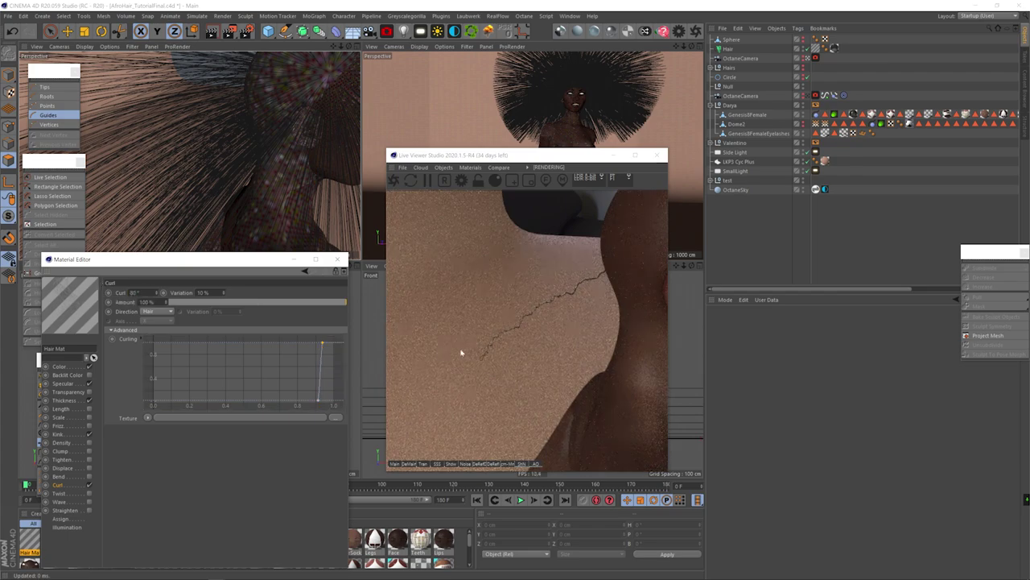
Step: Set the Thickness root and tip to 0.015 cm and the hair count to 30000
{"action": "left_click", "coordinate": [727, 49]}
{"action": "left_click", "coordinate": [64, 400]}
{"action": "left_click", "coordinate": [775, 321]}
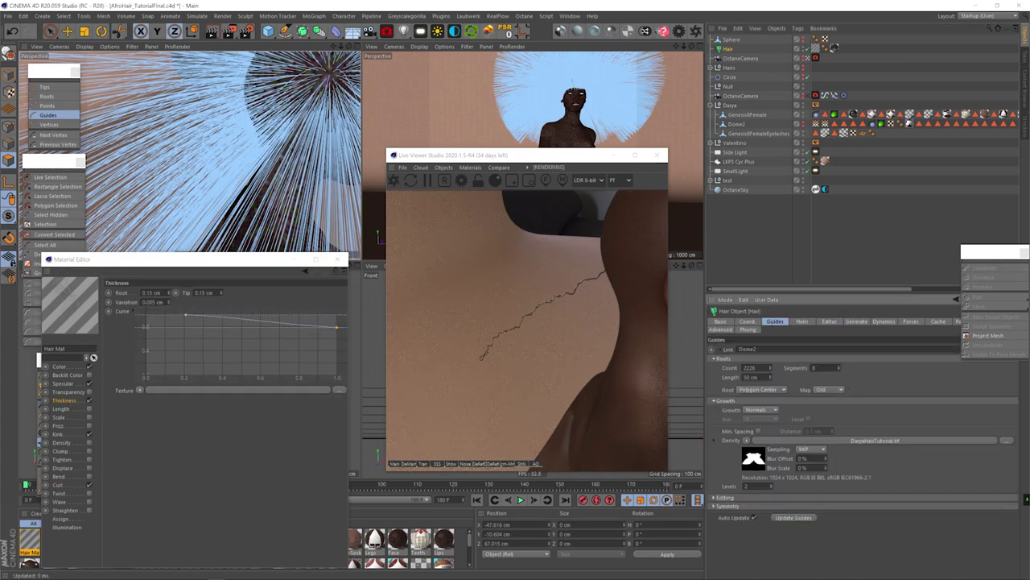
{"action": "left_click", "coordinate": [802, 321]}
{"action": "left_click_drag", "start_coordinate": [338, 97], "coordinate": [296, 91]}
{"action": "key", "text": "o"}
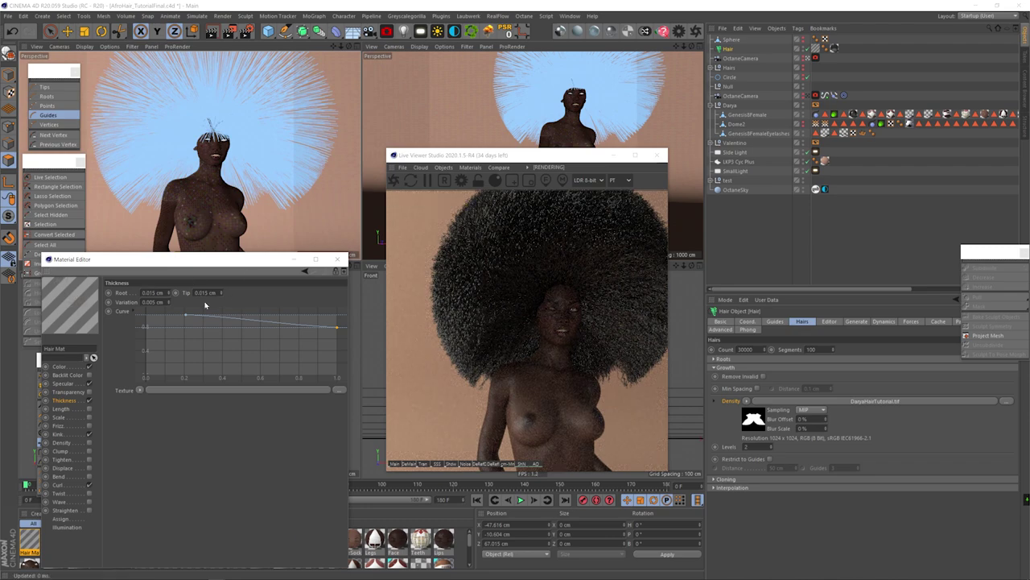
Step: Set the hair material's Kink to 80% with 1% variation
{"action": "left_click", "coordinate": [68, 433]}
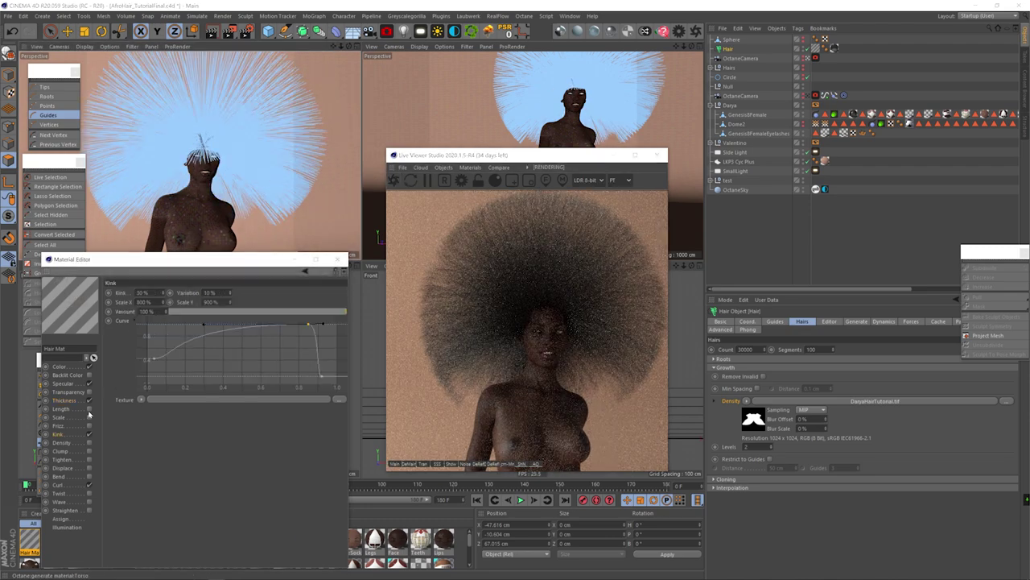
{"action": "type", "text": "80"}
{"action": "key", "text": "Return"}
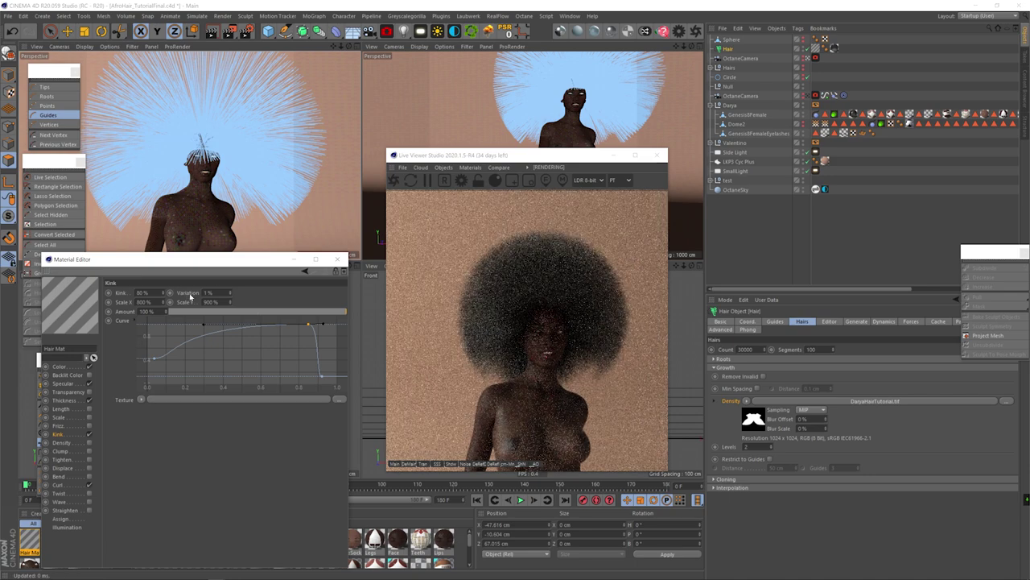
Step: Set the Curl variation to 1%
{"action": "key", "text": "2"}
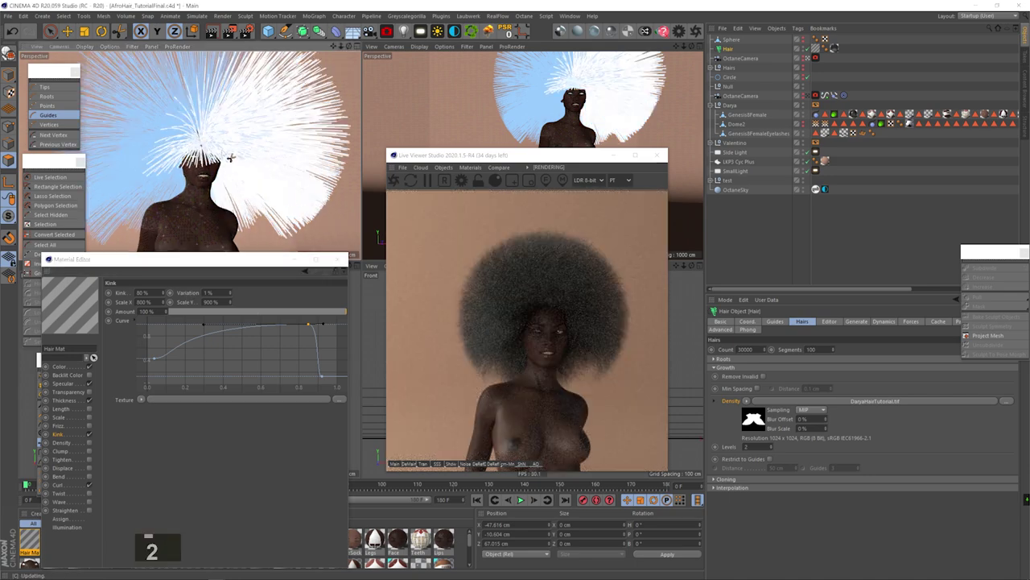
{"action": "key", "text": "1"}
{"action": "key", "text": "1"}
{"action": "key", "text": "1"}
{"action": "left_click", "coordinate": [68, 485]}
{"action": "left_click_drag", "start_coordinate": [198, 293], "coordinate": [237, 293]}
{"action": "type", "text": "1"}
{"action": "key", "text": "Return"}
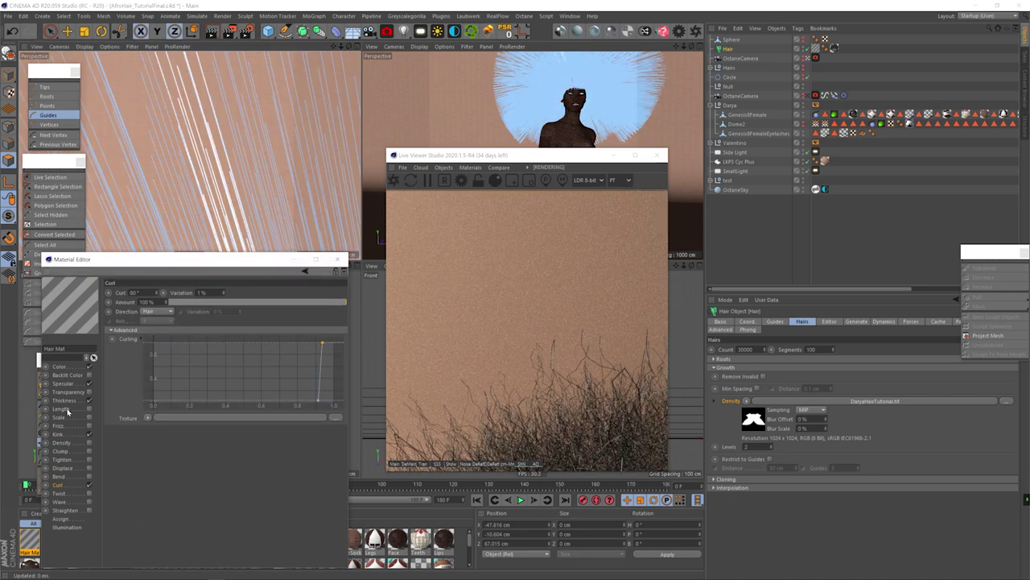
Step: Enable Tighten at 100% with 0% variation and make its curve reach full strength at about 0.5
{"action": "left_click_drag", "start_coordinate": [167, 263], "coordinate": [174, 209]}
{"action": "left_click", "coordinate": [80, 410]}
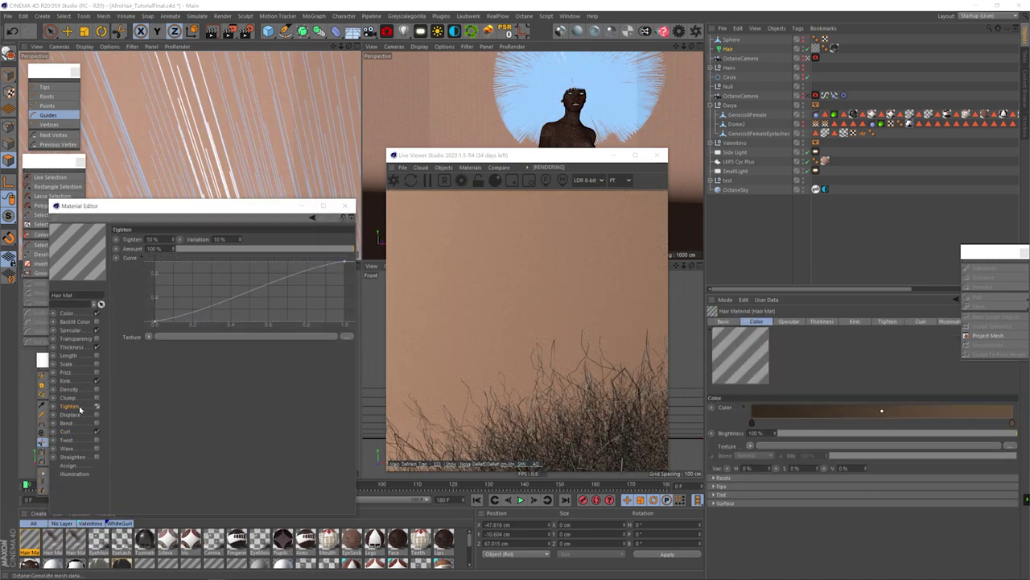
{"action": "double_click", "coordinate": [219, 239]}
{"action": "type", "text": "0"}
{"action": "key", "text": "Return"}
{"action": "left_click_drag", "start_coordinate": [344, 261], "coordinate": [252, 261]}
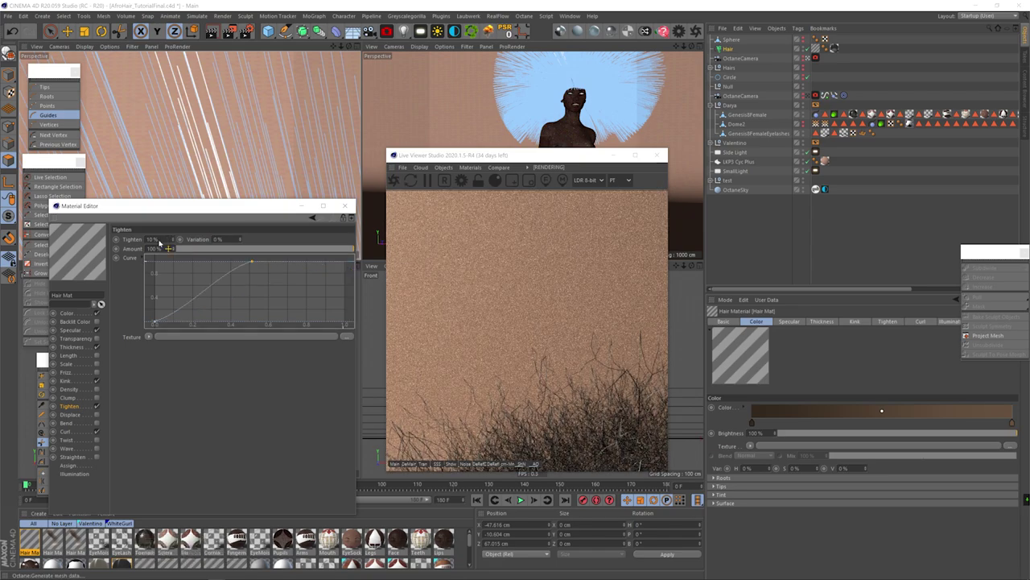
{"action": "double_click", "coordinate": [153, 240]}
{"action": "type", "text": "100"}
{"action": "key", "text": "Return"}
Step: Set the hair object's Hairs count to 80000
{"action": "left_click_drag", "start_coordinate": [194, 206], "coordinate": [183, 244]}
{"action": "scroll", "coordinate": [241, 204], "scroll_direction": "down", "scroll_amount": 5}
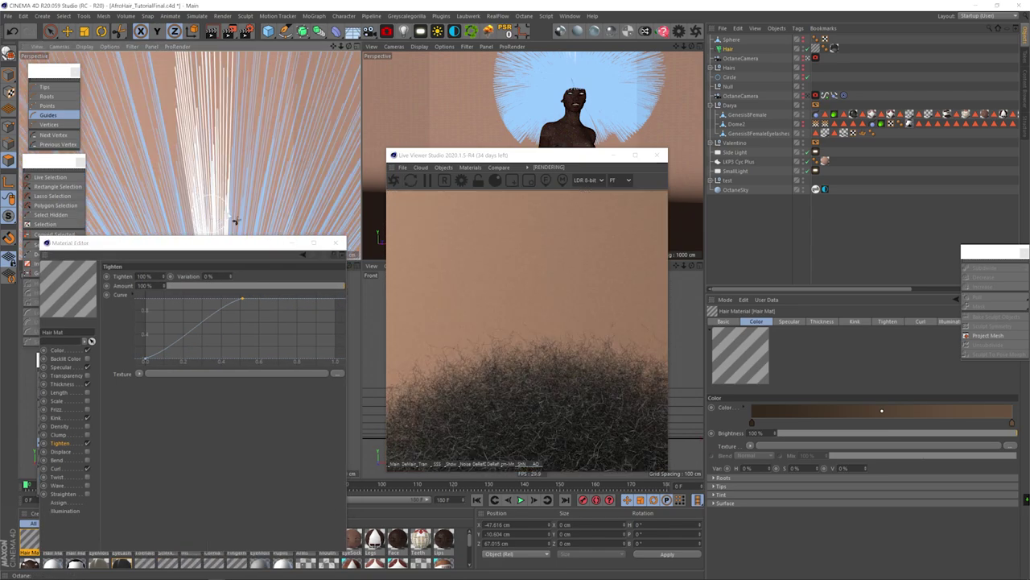
{"action": "left_click", "coordinate": [727, 49]}
{"action": "left_click", "coordinate": [752, 349]}
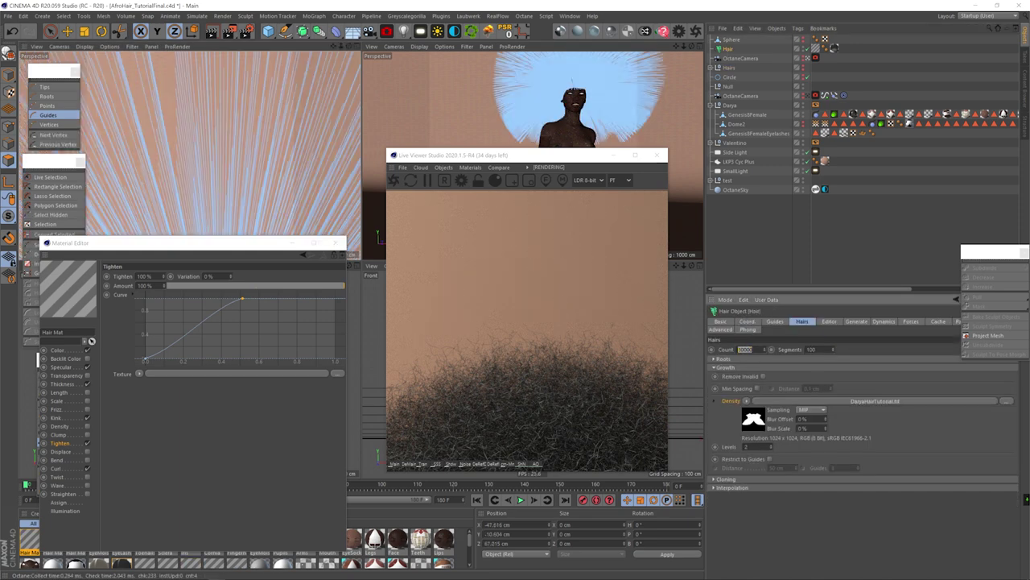
{"action": "type", "text": "80000"}
{"action": "key", "text": "Return"}
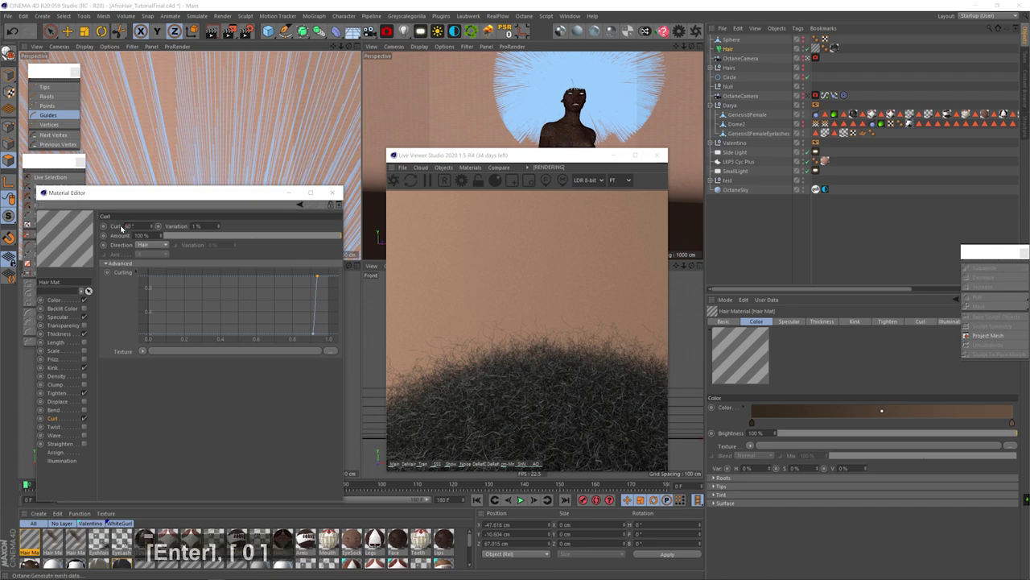
Step: Lower the Kink curve's end point near the tip to zero
{"action": "left_click", "coordinate": [55, 368]}
{"action": "left_click_drag", "start_coordinate": [313, 325], "coordinate": [313, 324]}
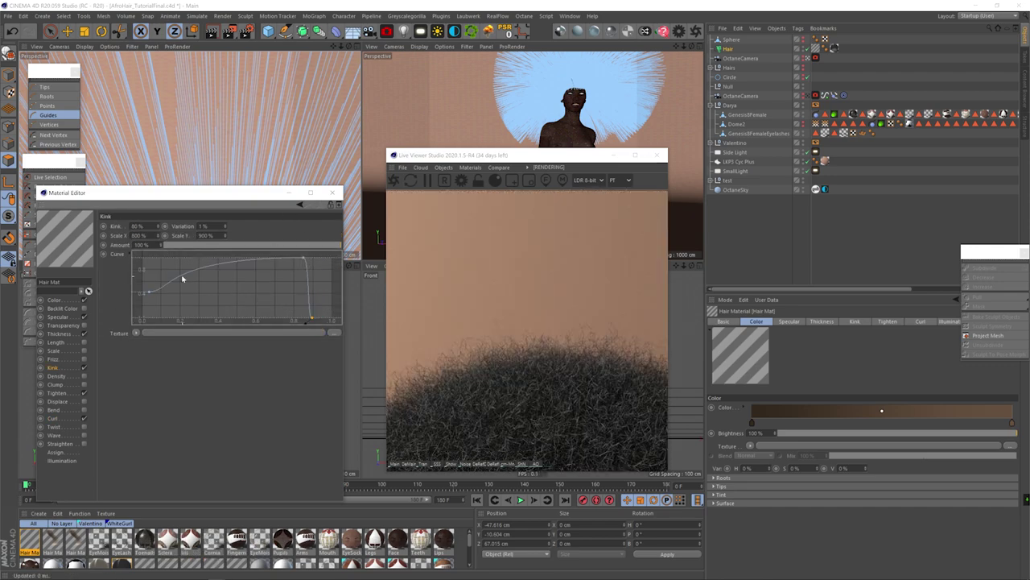
Step: Enable the hair material's Scale channel at 90% and refresh the render
{"action": "left_click", "coordinate": [53, 350]}
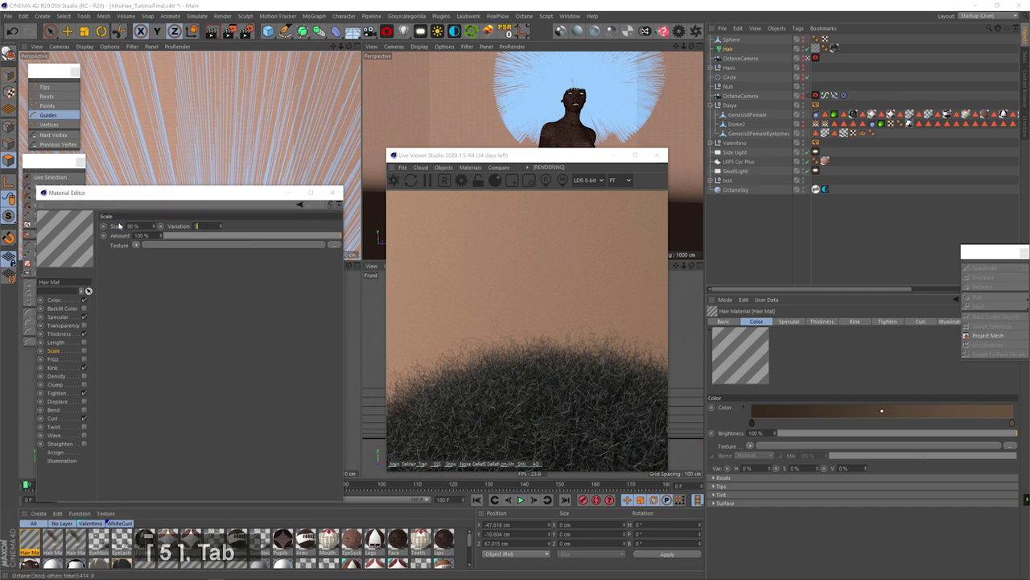
{"action": "left_click", "coordinate": [85, 351]}
{"action": "left_click", "coordinate": [393, 179]}
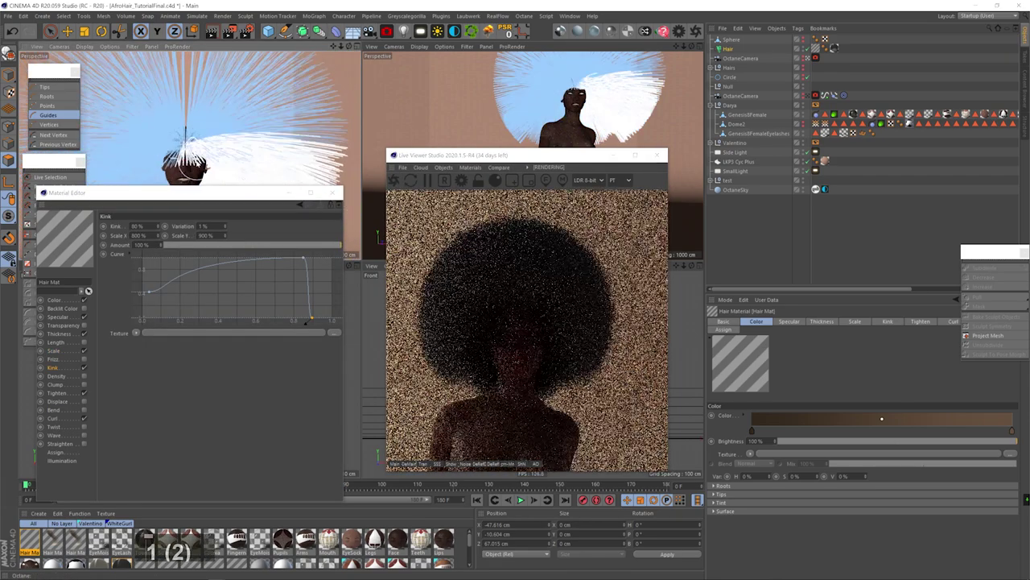
Step: Configure the Comb tool to Camera Y with -50% strength and a curve rising from zero at the root toward the tip
{"action": "key", "text": "ctrl+a"}
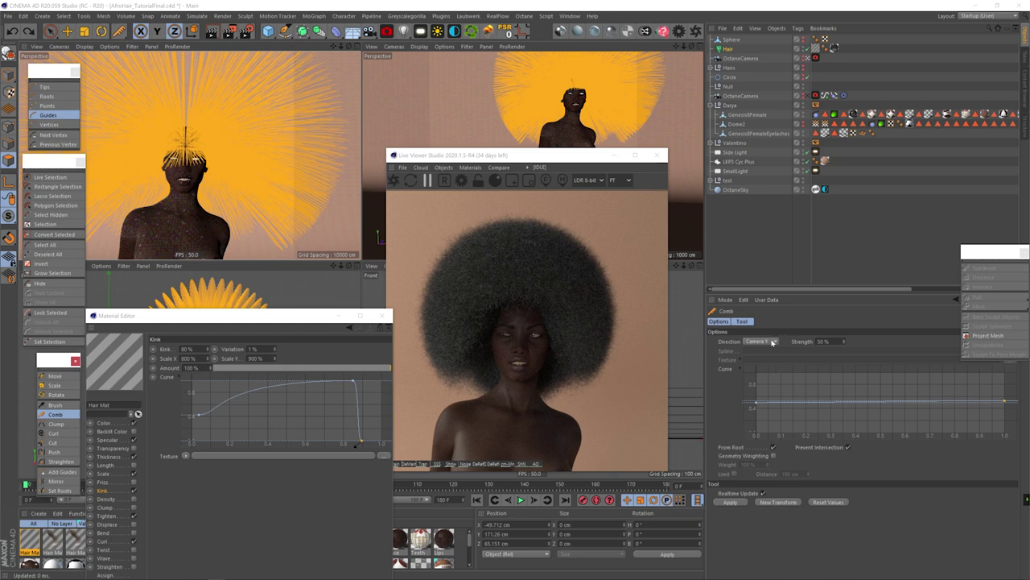
{"action": "left_click_drag", "start_coordinate": [1005, 401], "coordinate": [1005, 372]}
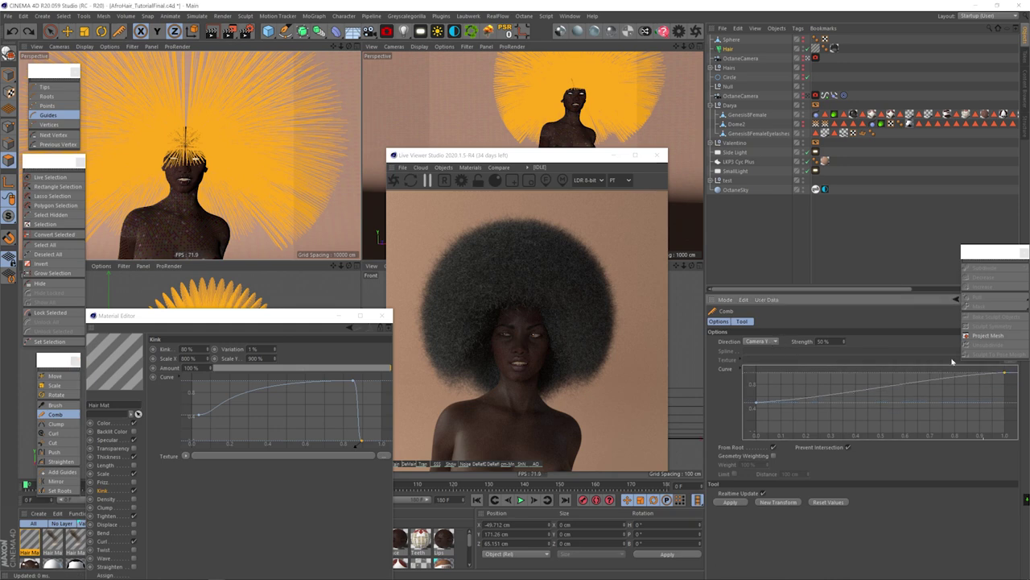
{"action": "left_click_drag", "start_coordinate": [757, 402], "coordinate": [756, 435]}
{"action": "left_click_drag", "start_coordinate": [832, 341], "coordinate": [752, 322]}
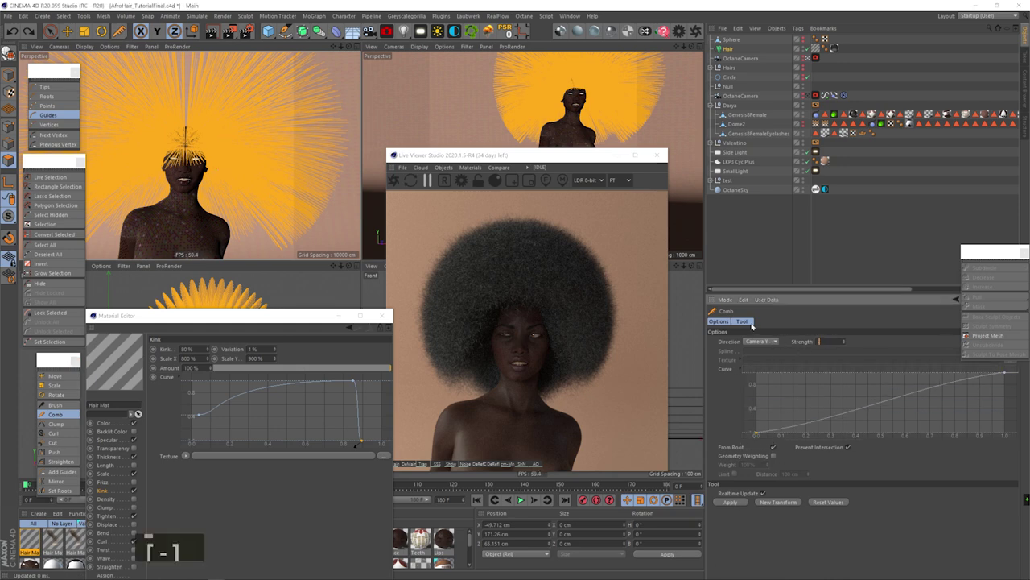
{"action": "type", "text": "-50"}
{"action": "key", "text": "Return"}
Step: Scale the selected hair guides down along World, undoing the unwanted attempts
{"action": "left_click", "coordinate": [54, 386]}
{"action": "mouse_move", "coordinate": [159, 137]}
{"action": "left_mouse_down"}
{"action": "mouse_move", "coordinate": [93, 137]}
{"action": "mouse_move", "coordinate": [245, 123]}
{"action": "mouse_move", "coordinate": [222, 122]}
{"action": "left_mouse_up"}
{"action": "key", "text": "ctrl+z"}
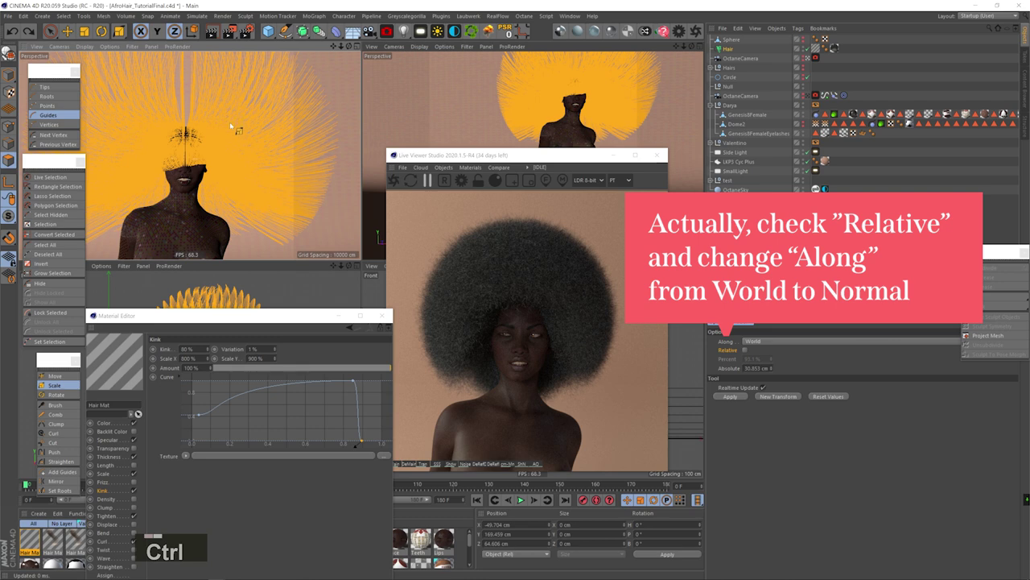
{"action": "key", "text": "ctrl+z"}
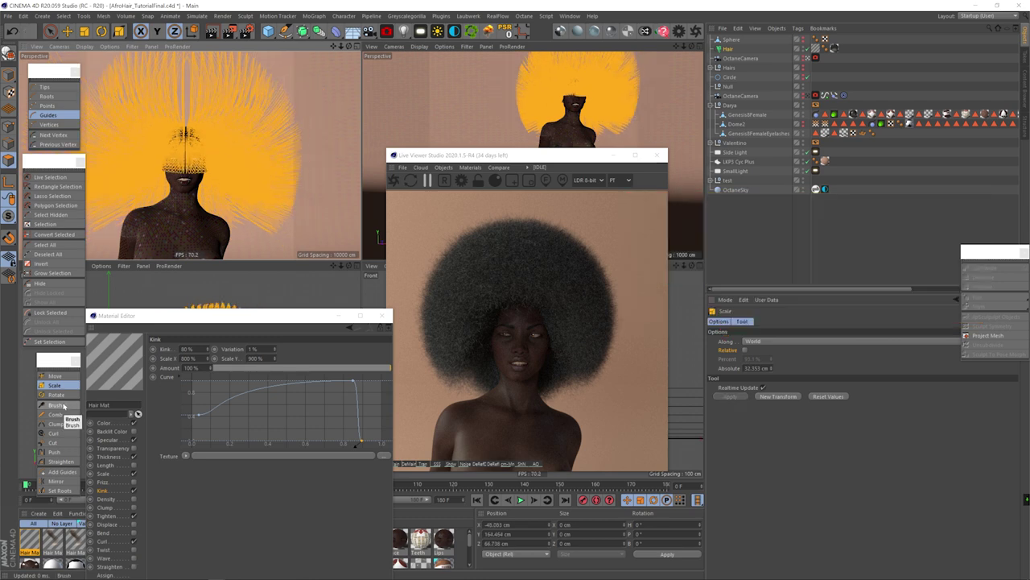
{"action": "left_click", "coordinate": [413, 165]}
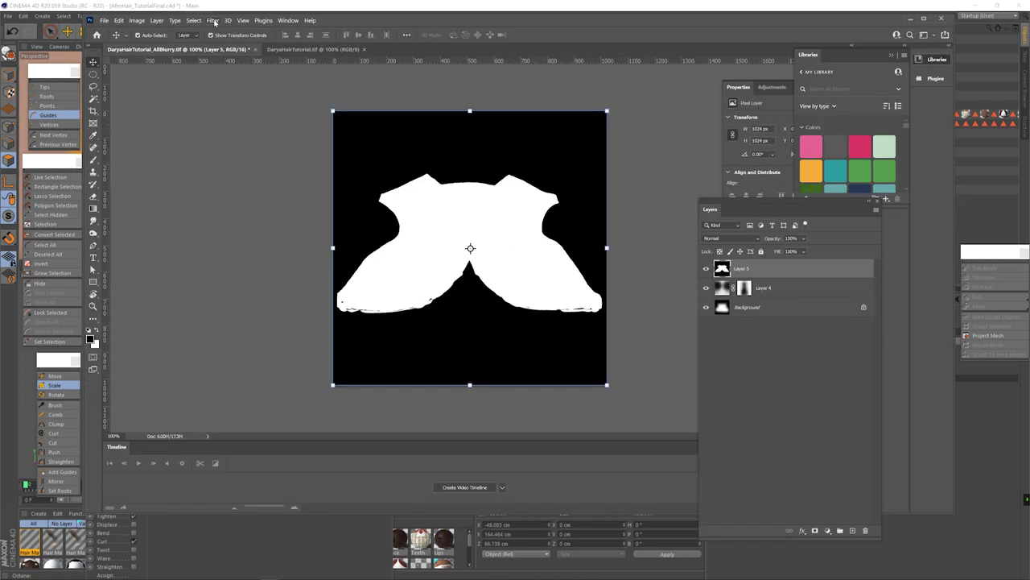
Step: Switch to Photoshop and apply a strong blur filter to the white scalp mask on Layer 5
{"action": "left_click", "coordinate": [212, 20]}
{"action": "left_click", "coordinate": [355, 165]}
{"action": "left_click_drag", "start_coordinate": [800, 350], "coordinate": [743, 349]}
{"action": "left_click", "coordinate": [867, 226]}
Step: Adjust the blurred mask's input Levels to 12, 0.8 and 226
{"action": "key", "text": "ctrl+l"}
{"action": "left_click_drag", "start_coordinate": [654, 348], "coordinate": [707, 349]}
{"action": "left_click_drag", "start_coordinate": [743, 348], "coordinate": [760, 346]}
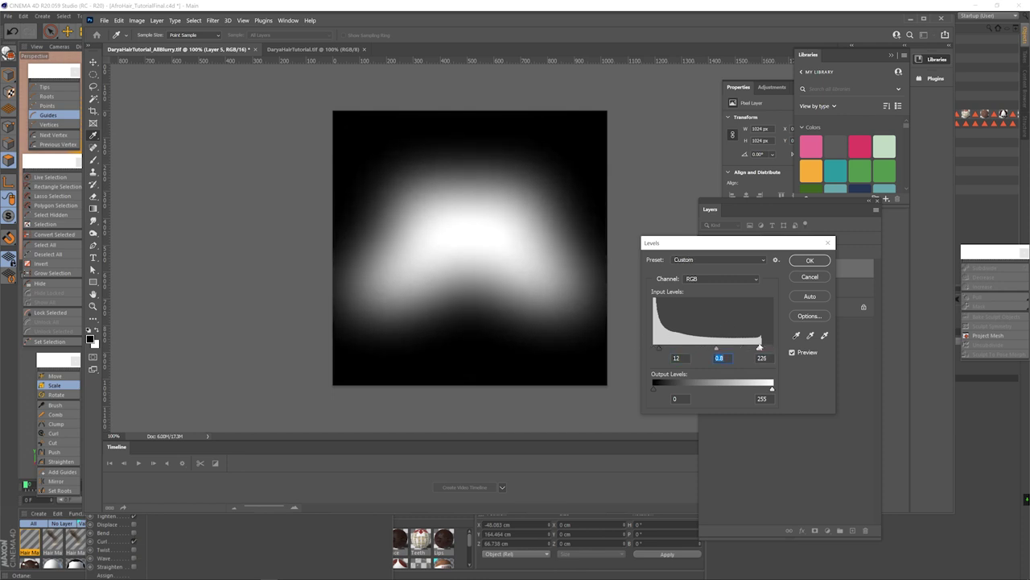
{"action": "left_click", "coordinate": [809, 260]}
Step: Brush softly over the mask's lower centre with a smaller brush and return to Cinema 4D
{"action": "key", "text": "b"}
{"action": "key", "text": "bracketleft"}
{"action": "key", "text": "bracketleft"}
{"action": "key", "text": "bracketleft"}
{"action": "key", "text": "bracketleft"}
{"action": "key", "text": "bracketleft"}
{"action": "mouse_move", "coordinate": [473, 276]}
{"action": "left_mouse_down"}
{"action": "mouse_move", "coordinate": [426, 253]}
{"action": "mouse_move", "coordinate": [472, 253]}
{"action": "left_mouse_up"}
{"action": "left_click", "coordinate": [74, 10]}
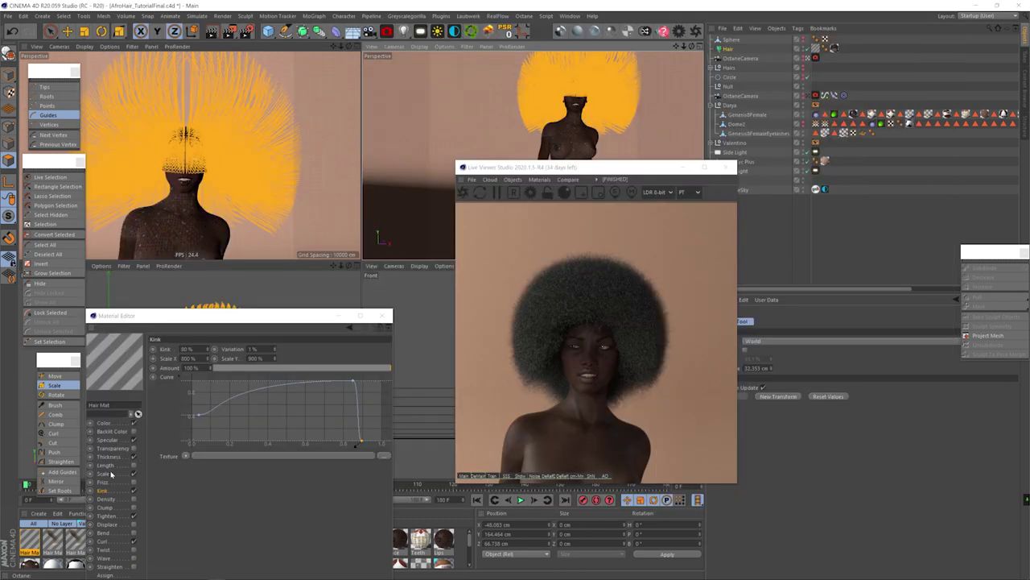
Step: Load DaryaHairTutorial_AllBlurry.tif as the hair material's Scale texture and set Scale to 100%
{"action": "left_click", "coordinate": [110, 473]}
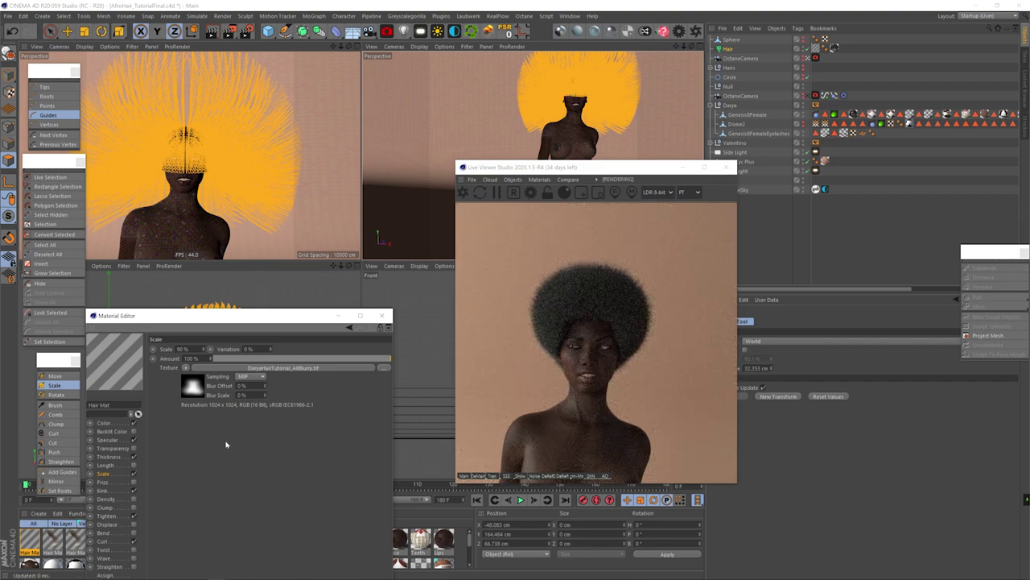
{"action": "key", "text": "3"}
{"action": "left_click_drag", "start_coordinate": [185, 172], "coordinate": [301, 179]}
{"action": "key", "text": "1"}
{"action": "left_click_drag", "start_coordinate": [219, 153], "coordinate": [126, 167]}
{"action": "key", "text": "3"}
{"action": "left_click_drag", "start_coordinate": [192, 350], "coordinate": [156, 339]}
{"action": "type", "text": "100"}
{"action": "key", "text": "Return"}
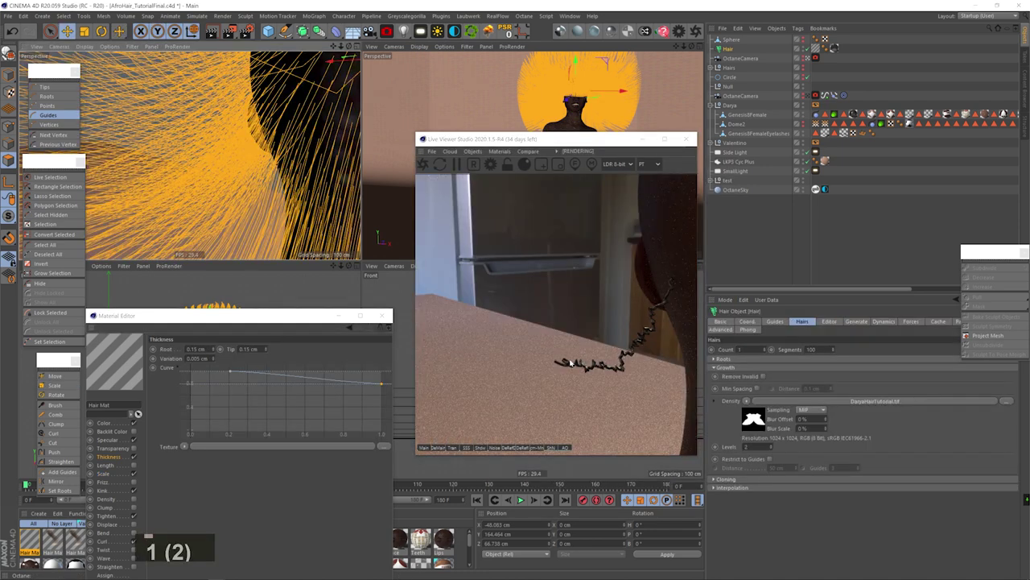
Step: Set the hair material's Curl angle to 6° and view the single strand
{"action": "left_click", "coordinate": [117, 543]}
{"action": "left_click_drag", "start_coordinate": [201, 351], "coordinate": [200, 381]}
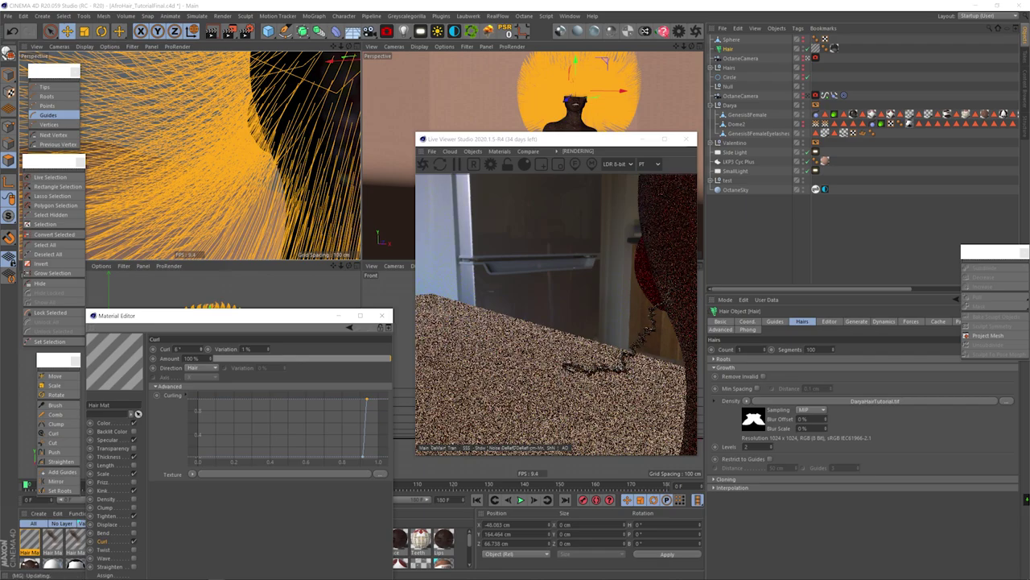
{"action": "key", "text": "3"}
{"action": "left_click_drag", "start_coordinate": [311, 173], "coordinate": [161, 462]}
{"action": "key", "text": "1"}
Step: Set the Hairs count to 3 and frame the scalp closely to examine individual strands
{"action": "double_click", "coordinate": [742, 349]}
{"action": "type", "text": "3"}
{"action": "key", "text": "Return"}
{"action": "key", "text": "2"}
{"action": "left_click_drag", "start_coordinate": [295, 163], "coordinate": [277, 145]}
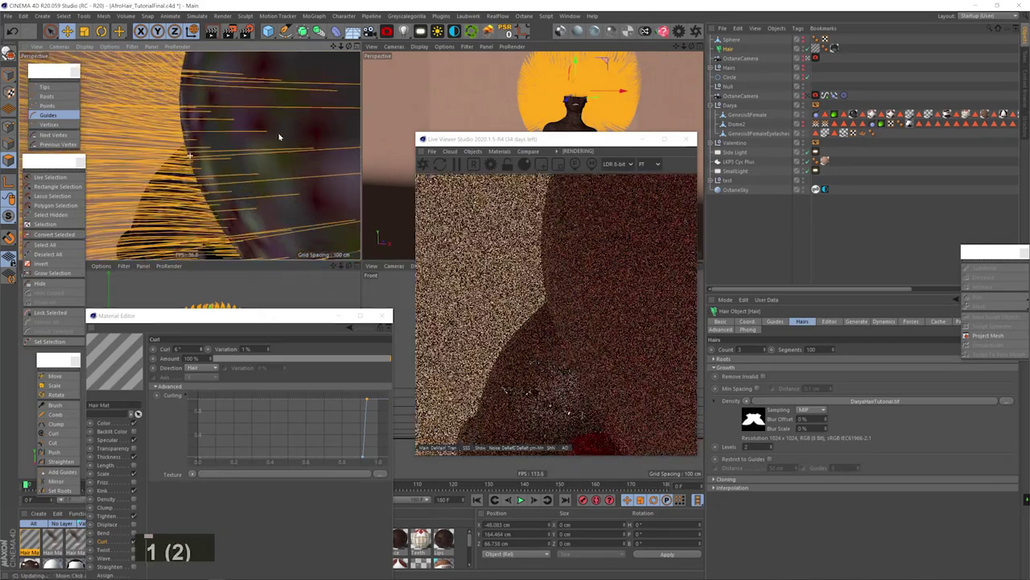
Step: Shift the Kink curve's high point near the tip slightly toward the root
{"action": "left_click", "coordinate": [102, 490]}
{"action": "left_click_drag", "start_coordinate": [354, 382], "coordinate": [330, 380]}
{"action": "key", "text": "ctrl+a"}
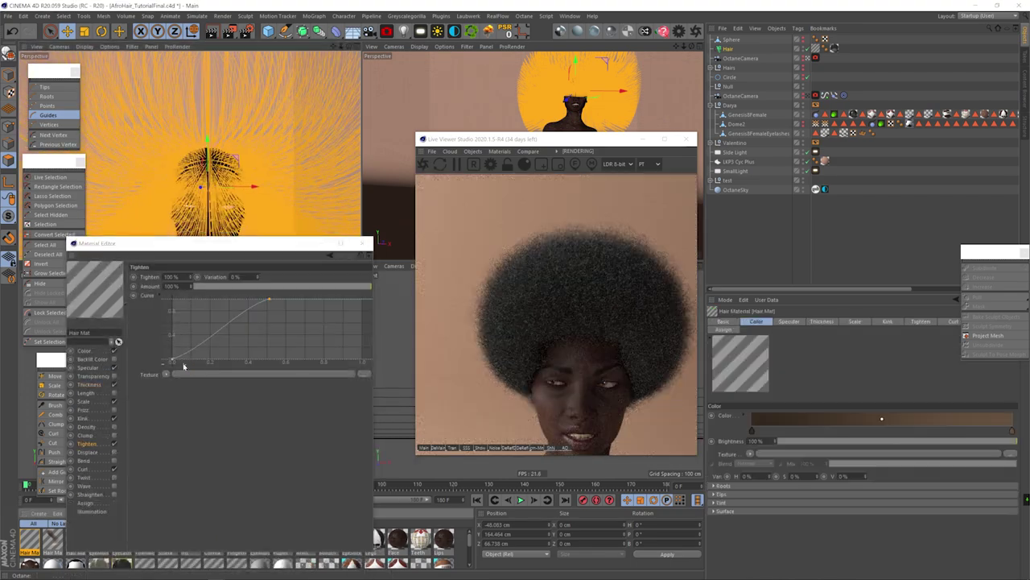
Step: Brush soft white across the mask's lower part in Photoshop, and reload the saved image in the hair material's Scale texture
{"action": "left_click", "coordinate": [147, 573]}
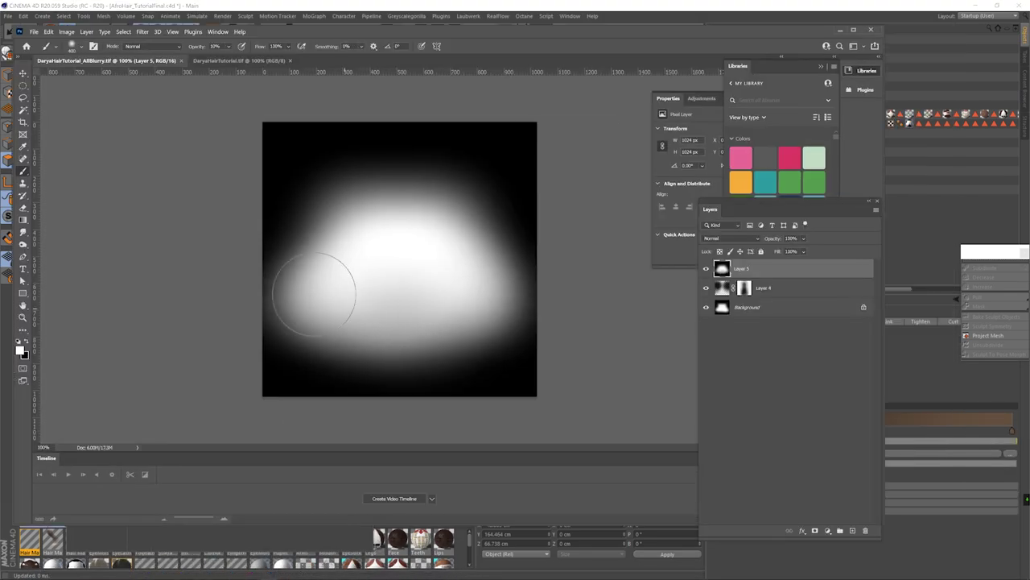
{"action": "mouse_move", "coordinate": [313, 295]}
{"action": "left_mouse_down"}
{"action": "mouse_move", "coordinate": [386, 316]}
{"action": "mouse_move", "coordinate": [347, 307]}
{"action": "mouse_move", "coordinate": [421, 300]}
{"action": "mouse_move", "coordinate": [432, 237]}
{"action": "mouse_move", "coordinate": [402, 230]}
{"action": "mouse_move", "coordinate": [426, 249]}
{"action": "mouse_move", "coordinate": [439, 310]}
{"action": "left_mouse_up"}
{"action": "key", "text": "ctrl+s"}
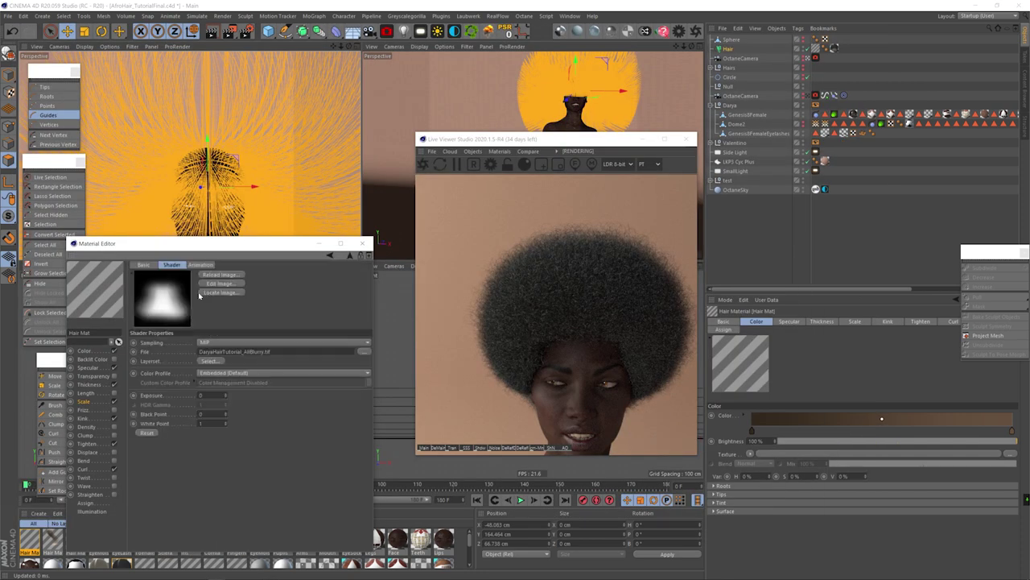
{"action": "left_click", "coordinate": [211, 275]}
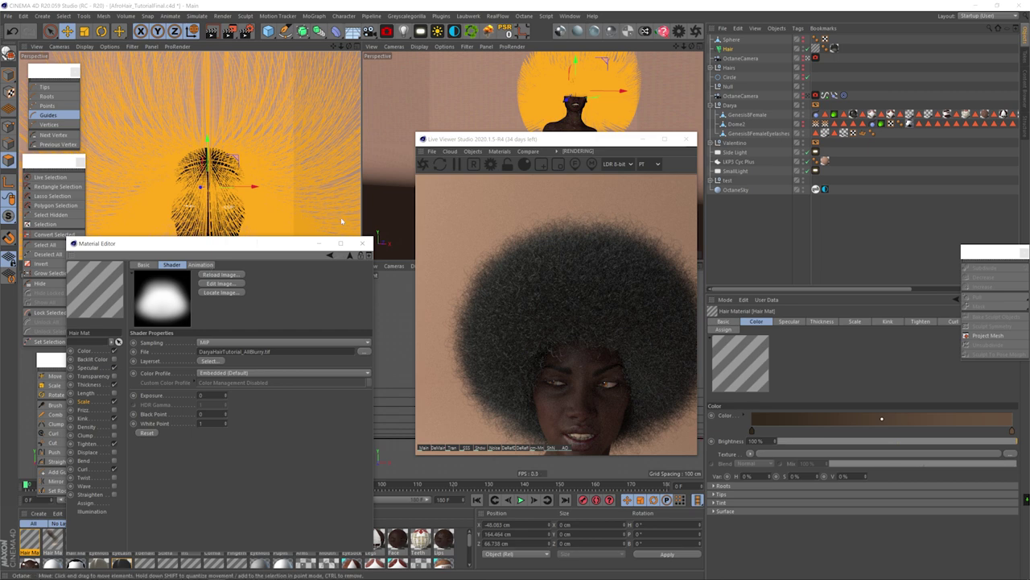
Step: Set the Hair object's Hairs count to 100000
{"action": "left_click", "coordinate": [727, 48]}
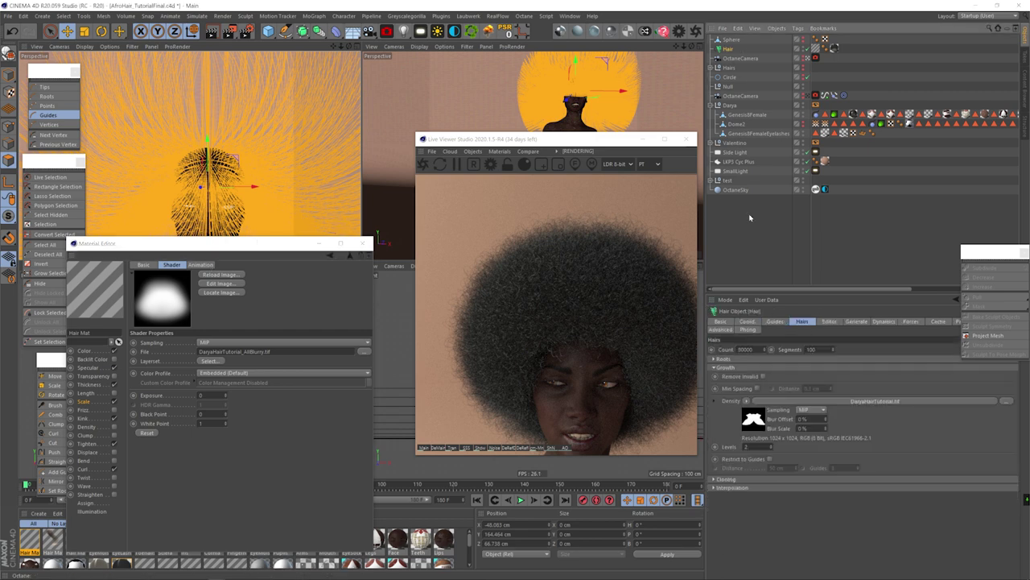
{"action": "left_click_drag", "start_coordinate": [756, 350], "coordinate": [726, 347]}
{"action": "type", "text": "100000"}
{"action": "key", "text": "Return"}
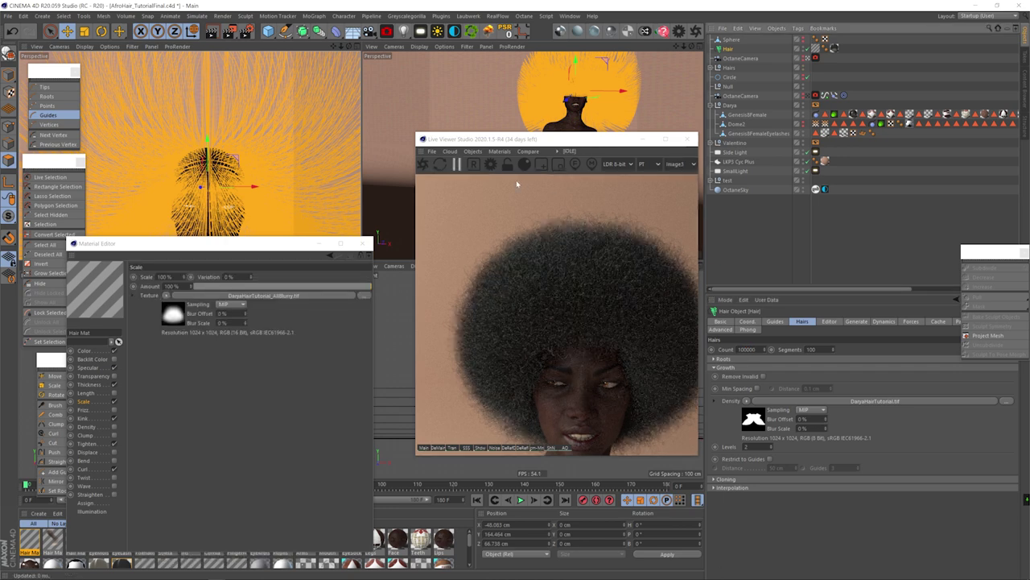
{"action": "left_click", "coordinate": [455, 164]}
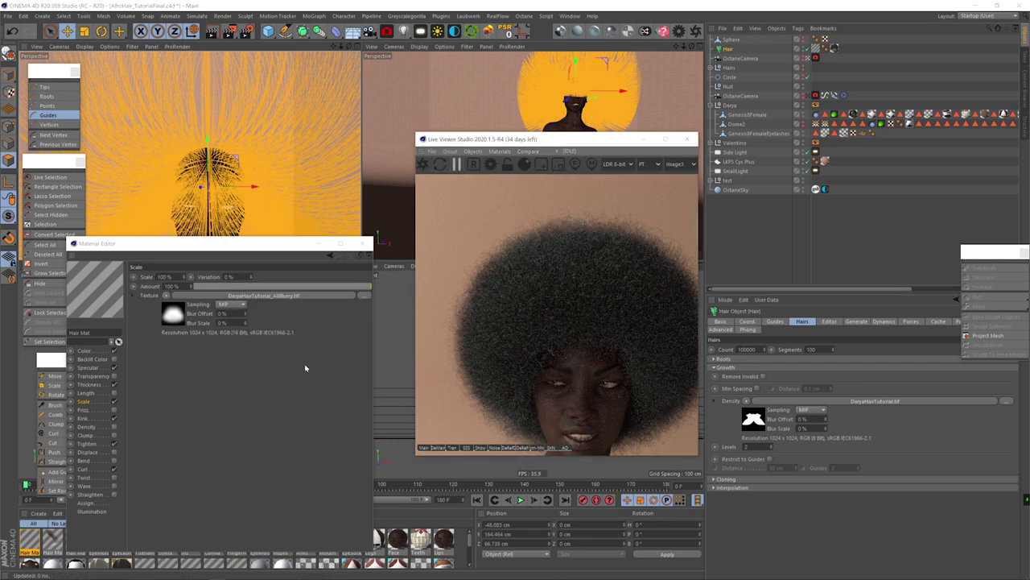
Step: Enable Clump in the hair material at 50% with 30% variation, and set the radius to 5 cm with 0.5 cm variation
{"action": "left_click", "coordinate": [81, 435]}
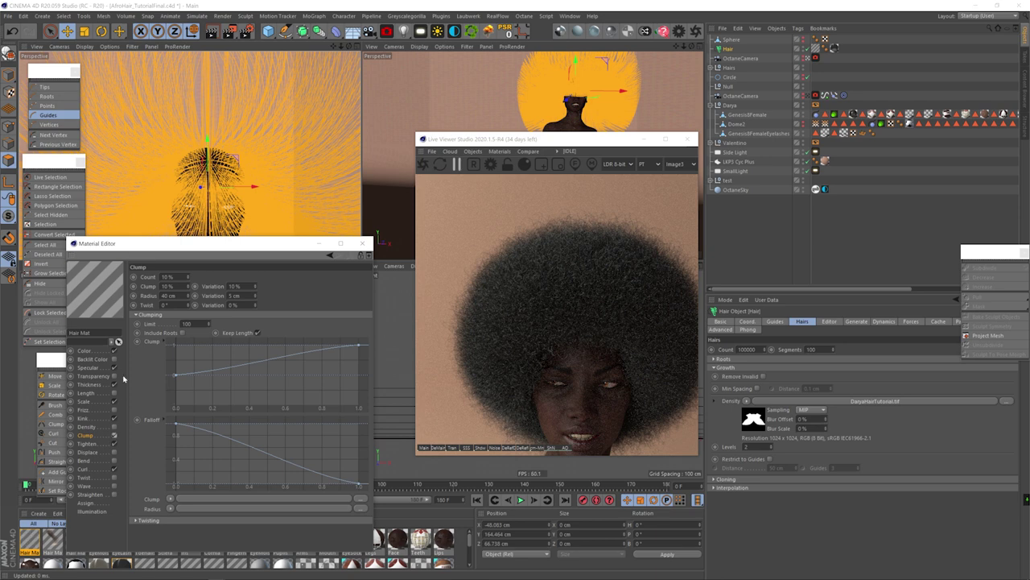
{"action": "type", "text": "50"}
{"action": "type", "text": "50"}
{"action": "key", "text": "Return"}
{"action": "left_click_drag", "start_coordinate": [240, 286], "coordinate": [132, 295]}
{"action": "type", "text": "5"}
{"action": "left_click_drag", "start_coordinate": [243, 295], "coordinate": [211, 297]}
{"action": "type", "text": ".5"}
Step: Reshape the Clump curve to start at about 0.65 with a lower tip value, and load Noise as the Clump texture
{"action": "left_click", "coordinate": [281, 375]}
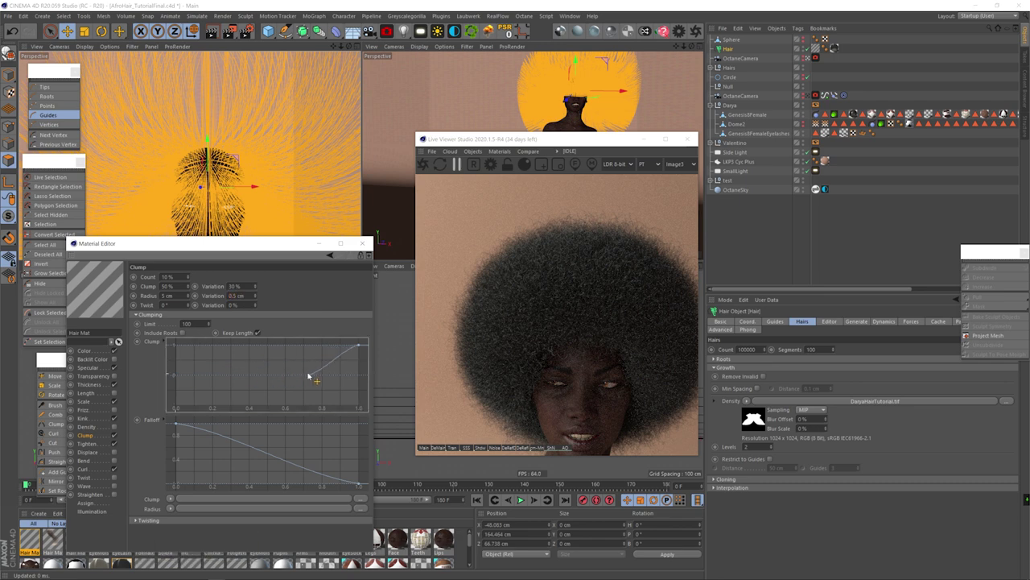
{"action": "left_click", "coordinate": [156, 501]}
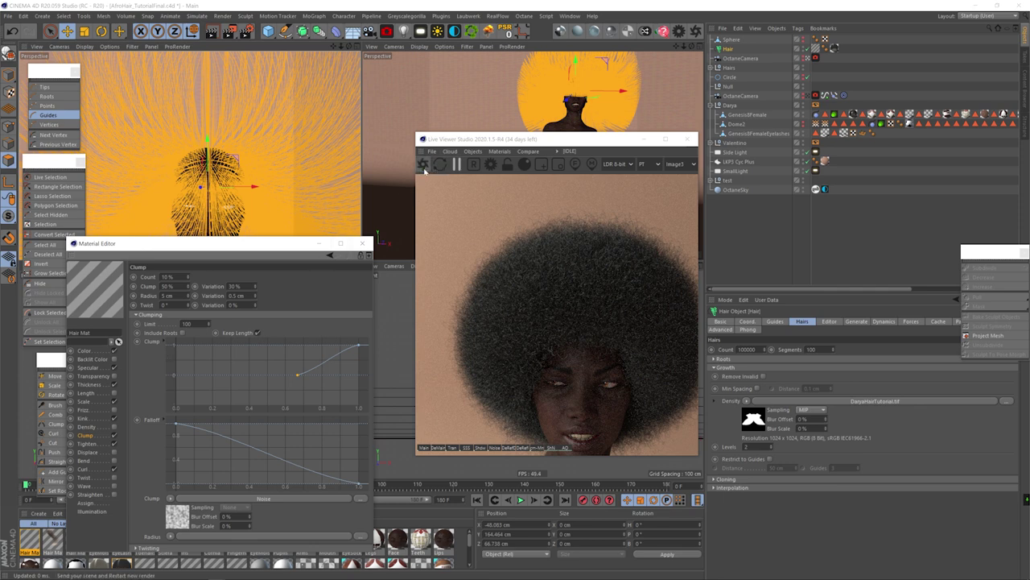
{"action": "left_click_drag", "start_coordinate": [359, 346], "coordinate": [359, 361]}
{"action": "left_click", "coordinate": [457, 165]}
Step: Set the hair material's Clump limit to 1000
{"action": "left_click", "coordinate": [83, 418]}
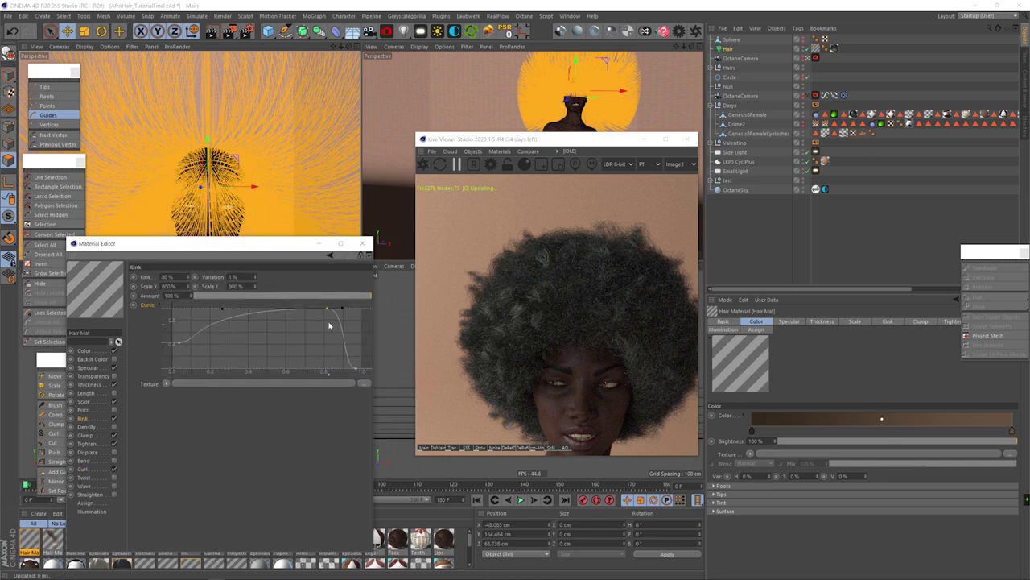
{"action": "left_click", "coordinate": [86, 435]}
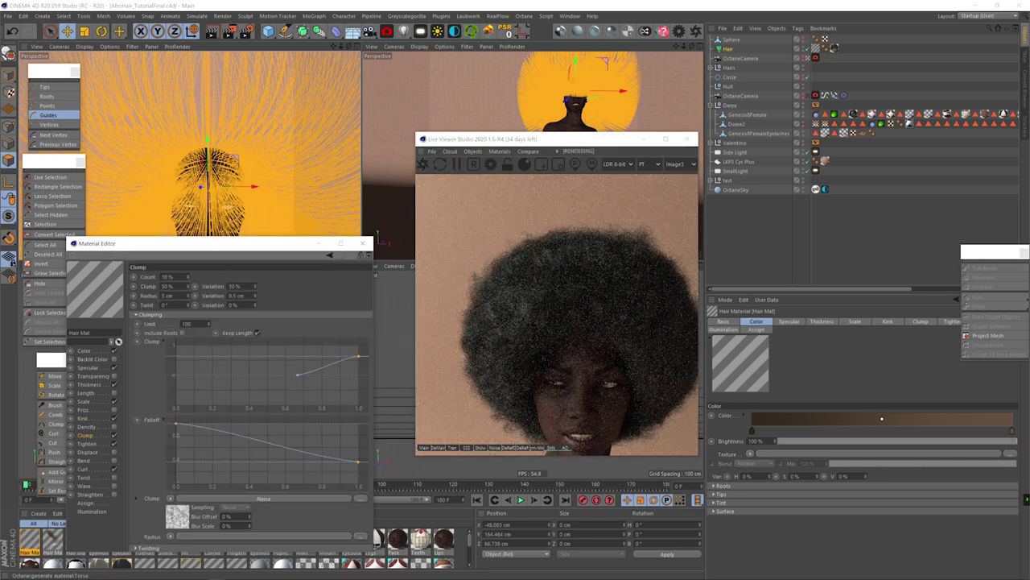
{"action": "type", "text": "1000"}
{"action": "key", "text": "Return"}
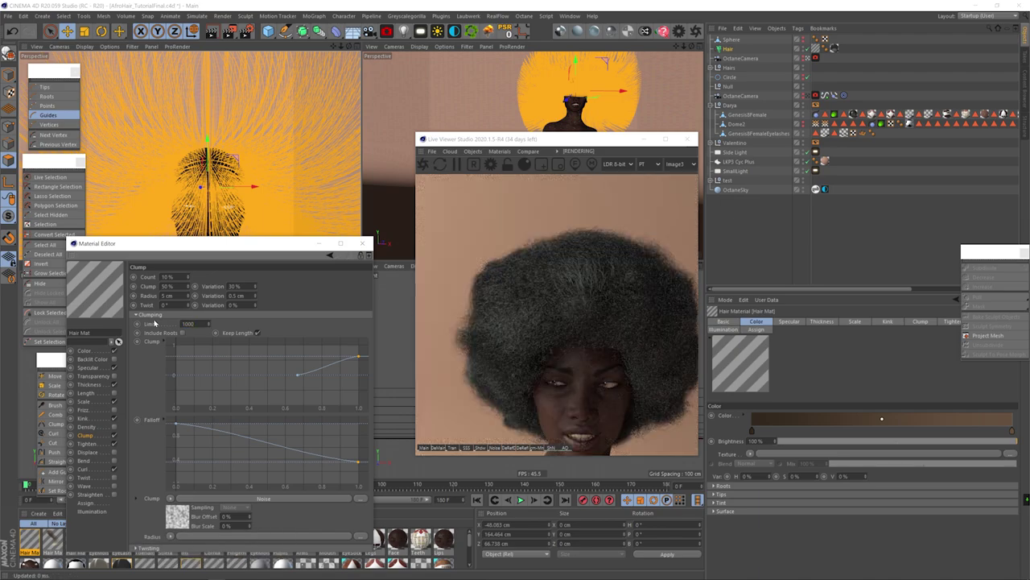
Step: Reduce the Clump amount to 10% with 10% variation after viewing the afro from the side
{"action": "key", "text": "3"}
{"action": "left_click_drag", "start_coordinate": [219, 162], "coordinate": [266, 166]}
{"action": "key", "text": "2"}
{"action": "left_click_drag", "start_coordinate": [265, 166], "coordinate": [202, 172]}
{"action": "key", "text": "1"}
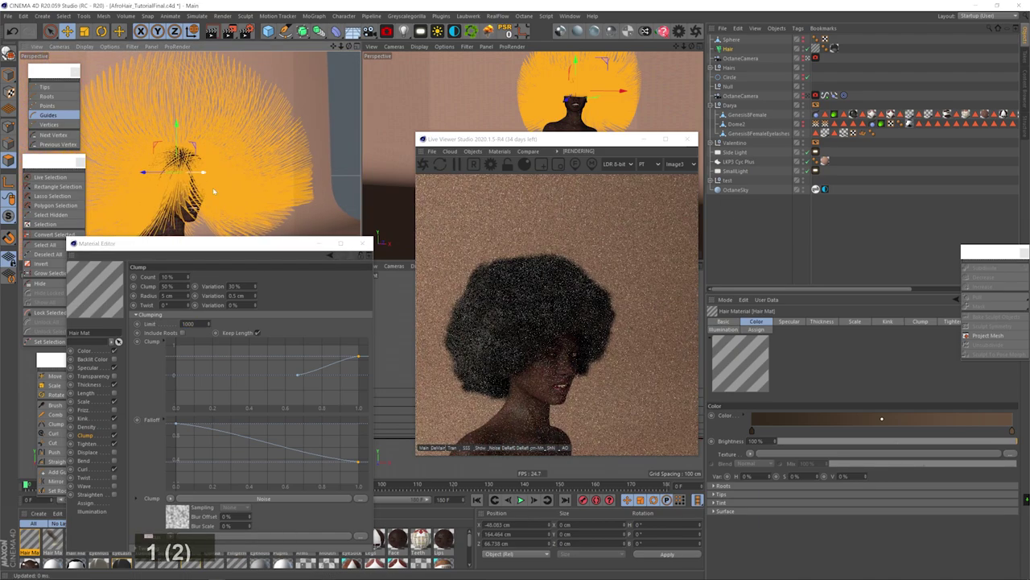
{"action": "double_click", "coordinate": [167, 287]}
{"action": "type", "text": "10"}
{"action": "key", "text": "Tab"}
{"action": "type", "text": "10"}
{"action": "key", "text": "Return"}
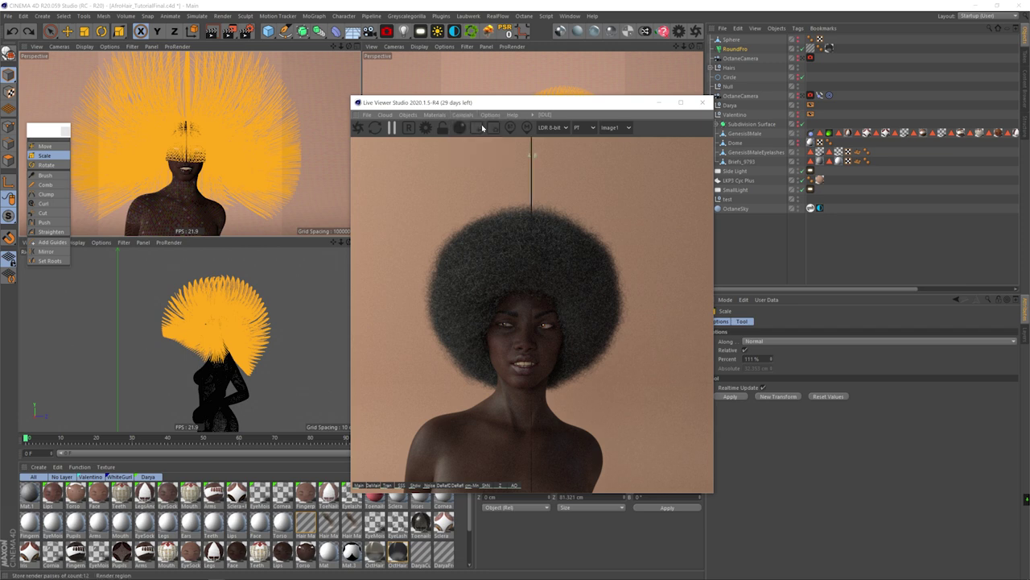
Step: Clump the RoundPro hair guides toward Center at about 28.6% strength with Keep Lengths on
{"action": "left_click_drag", "start_coordinate": [520, 105], "coordinate": [475, 149]}
{"action": "left_click", "coordinate": [46, 194]}
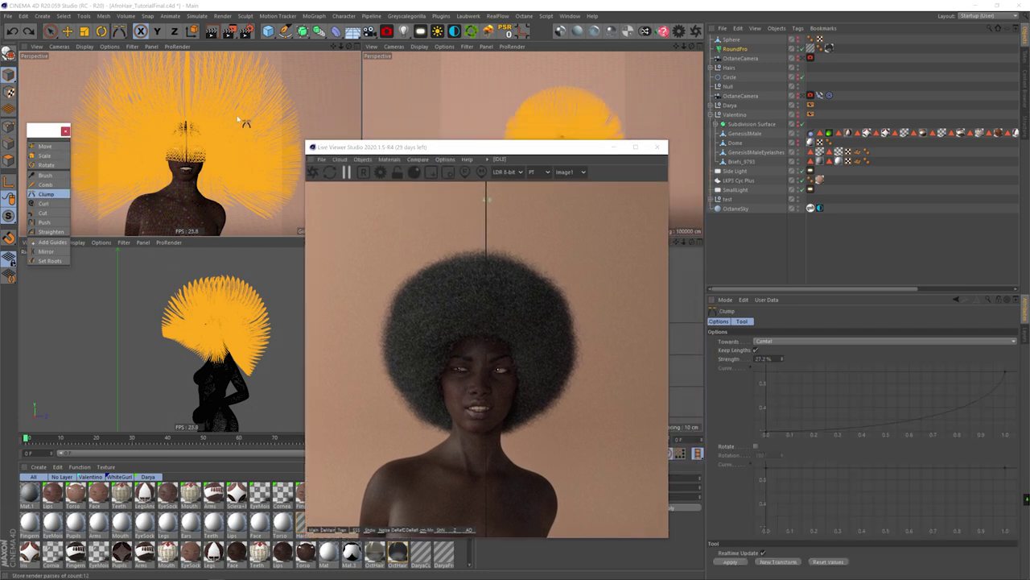
{"action": "left_click_drag", "start_coordinate": [508, 143], "coordinate": [281, 88]}
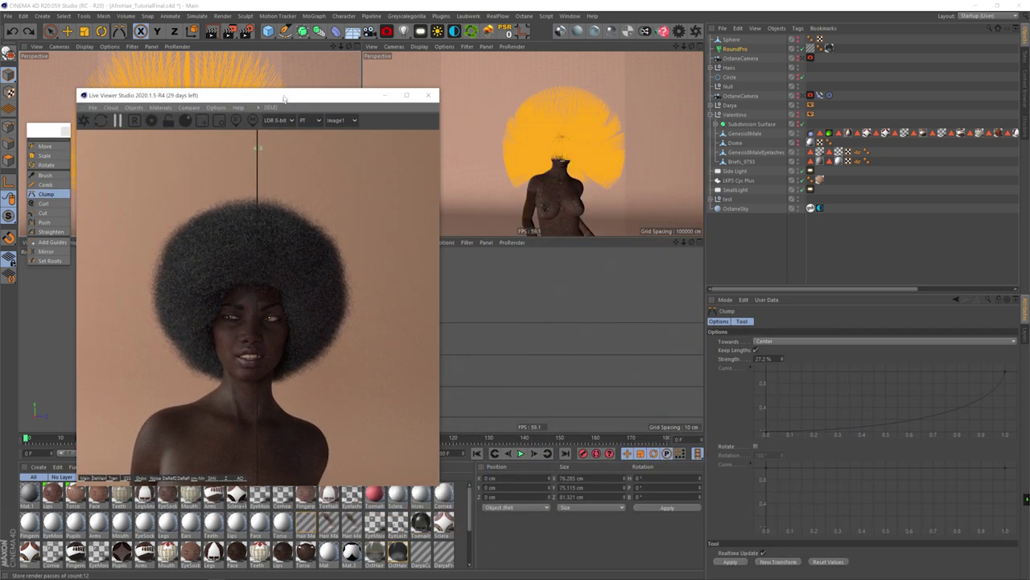
{"action": "left_click_drag", "start_coordinate": [563, 145], "coordinate": [595, 145]}
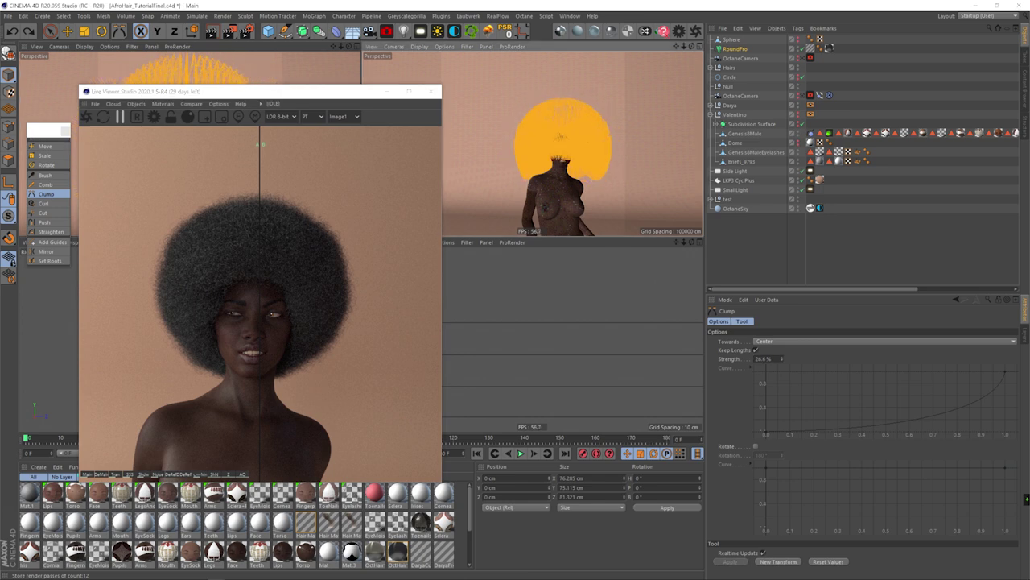
{"action": "left_click_drag", "start_coordinate": [335, 93], "coordinate": [521, 62]}
Step: Scale the hair guides up along Normal with Relative on, and clump them lightly toward Center
{"action": "left_click", "coordinate": [46, 155]}
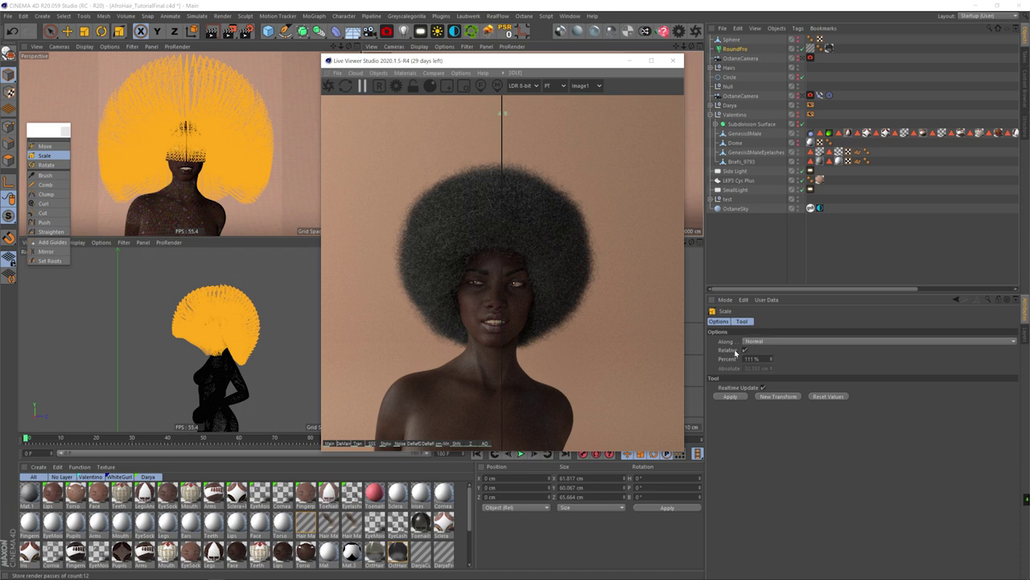
{"action": "mouse_move", "coordinate": [177, 106]}
{"action": "left_mouse_down"}
{"action": "mouse_move", "coordinate": [233, 105]}
{"action": "mouse_move", "coordinate": [216, 95]}
{"action": "left_mouse_up"}
{"action": "left_click", "coordinate": [46, 195]}
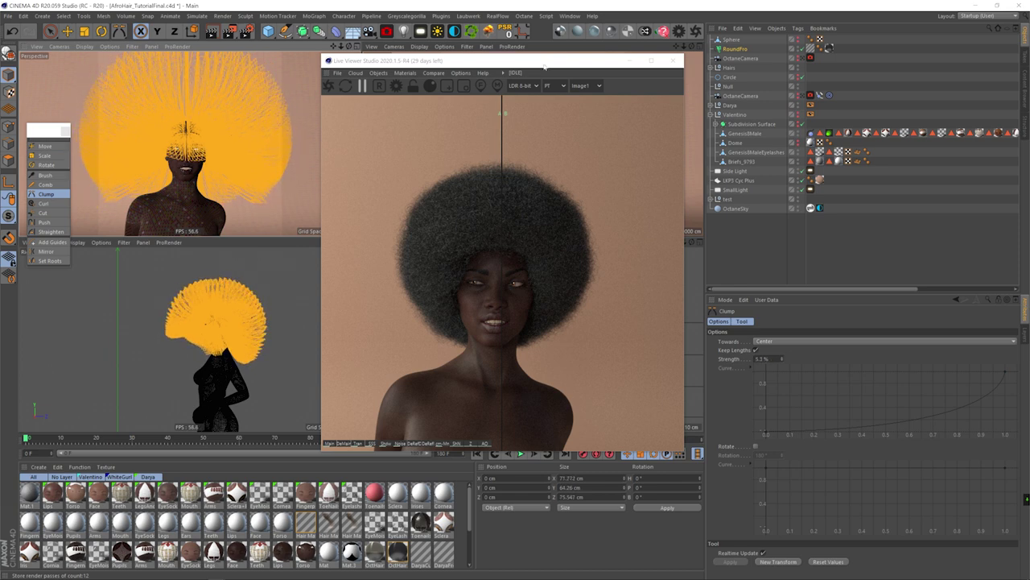
Step: Scale the RoundPro hair guides up along Normal to about 110.5% with Relative on, and restart the Live Viewer render
{"action": "left_click", "coordinate": [743, 50]}
{"action": "left_click", "coordinate": [777, 321]}
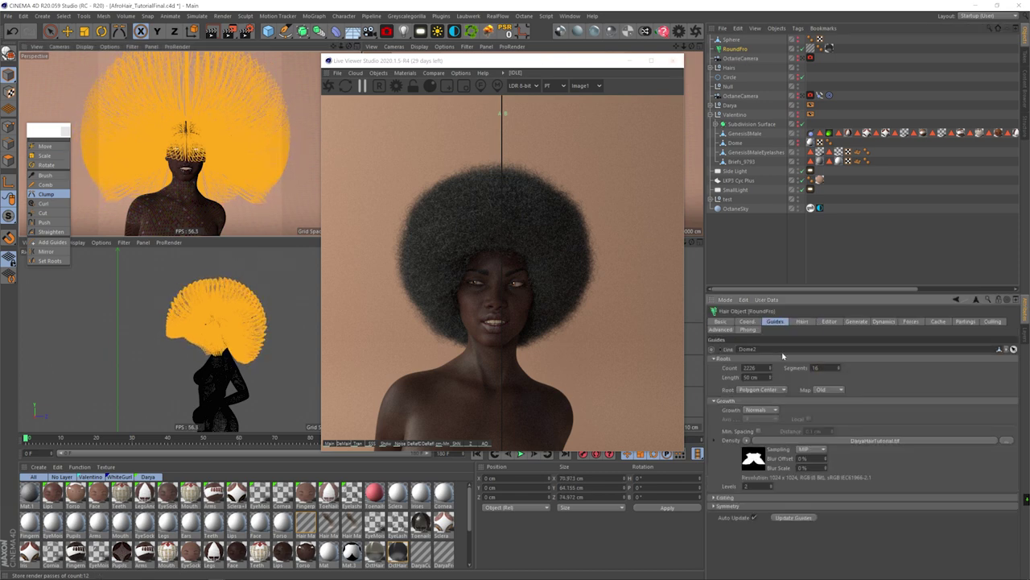
{"action": "left_click", "coordinate": [44, 155]}
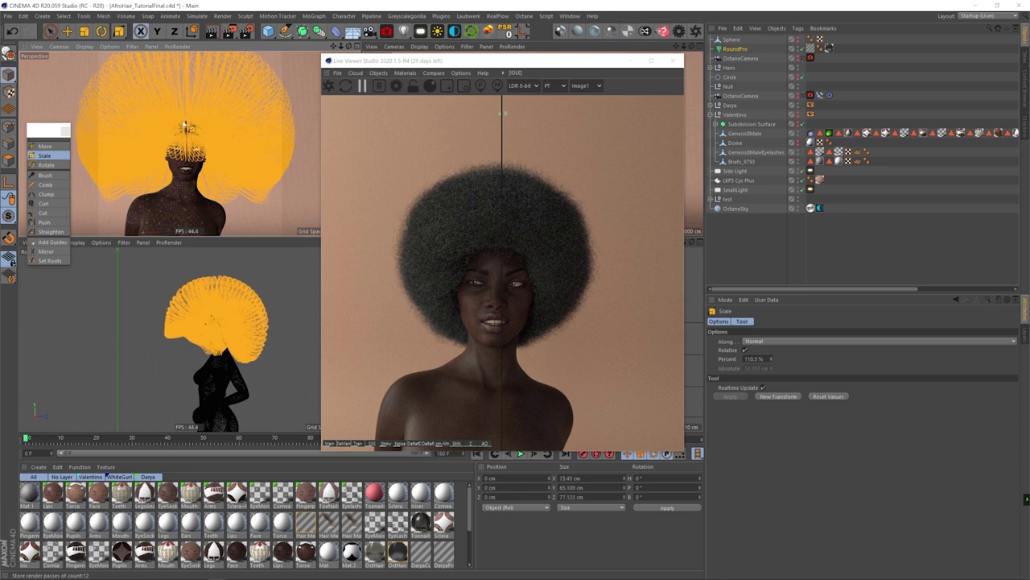
{"action": "left_click", "coordinate": [330, 87]}
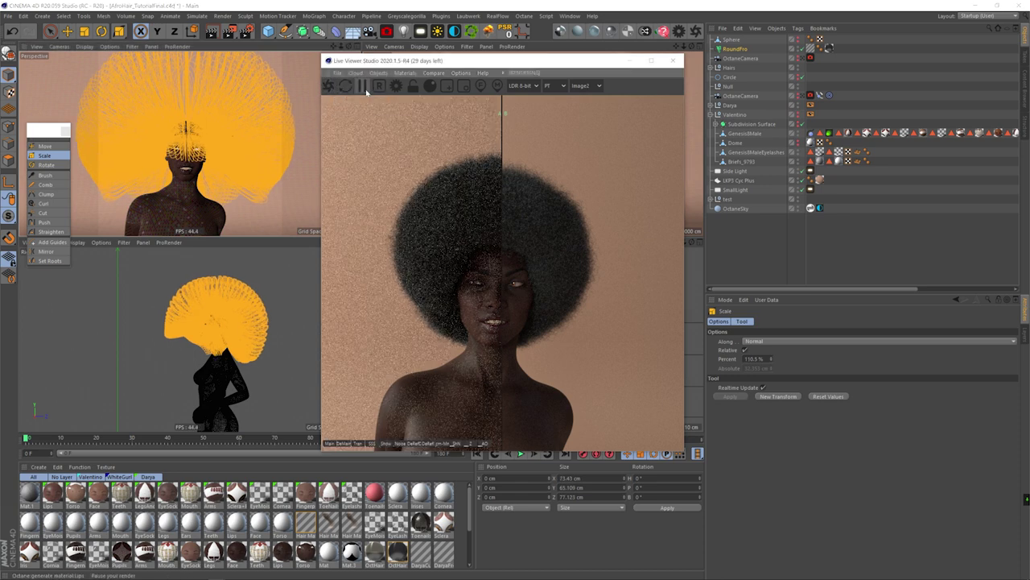
Step: Set the hair material's Scale to 90%, re-render, and compare the new afro with the stored render
{"action": "double_click", "coordinate": [302, 528]}
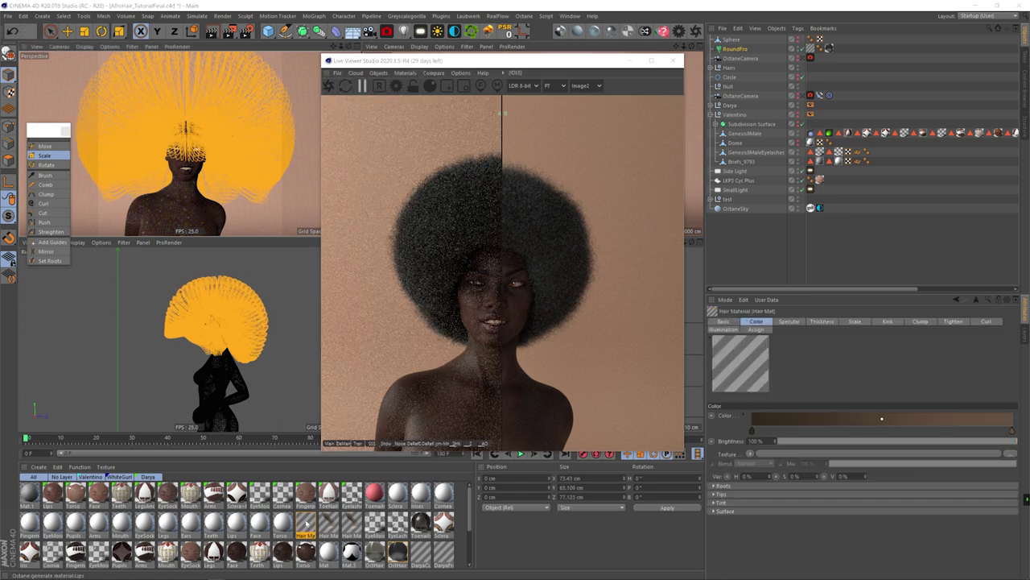
{"action": "left_click", "coordinate": [328, 85]}
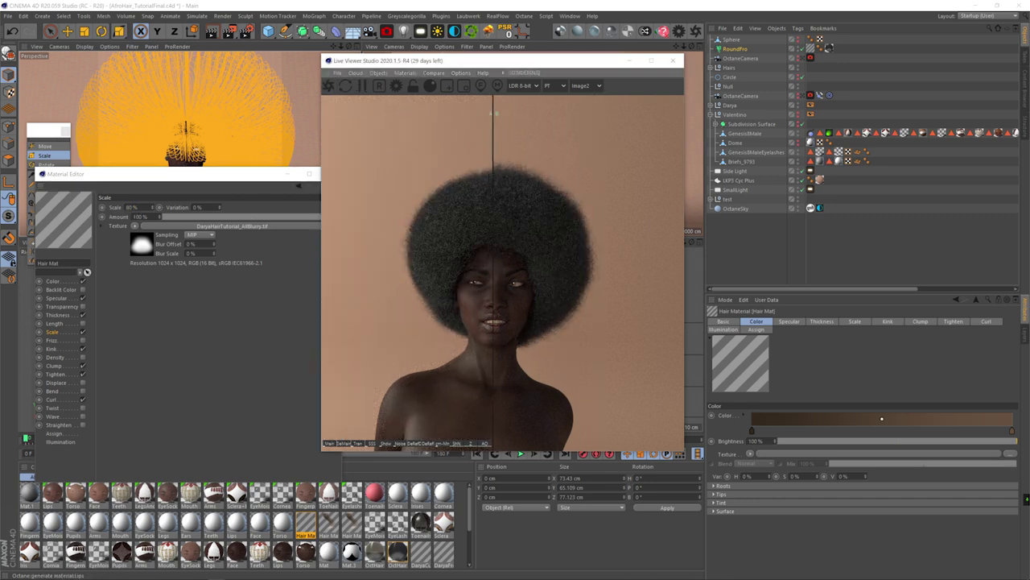
{"action": "left_click", "coordinate": [87, 191]}
{"action": "left_click_drag", "start_coordinate": [492, 181], "coordinate": [403, 184]}
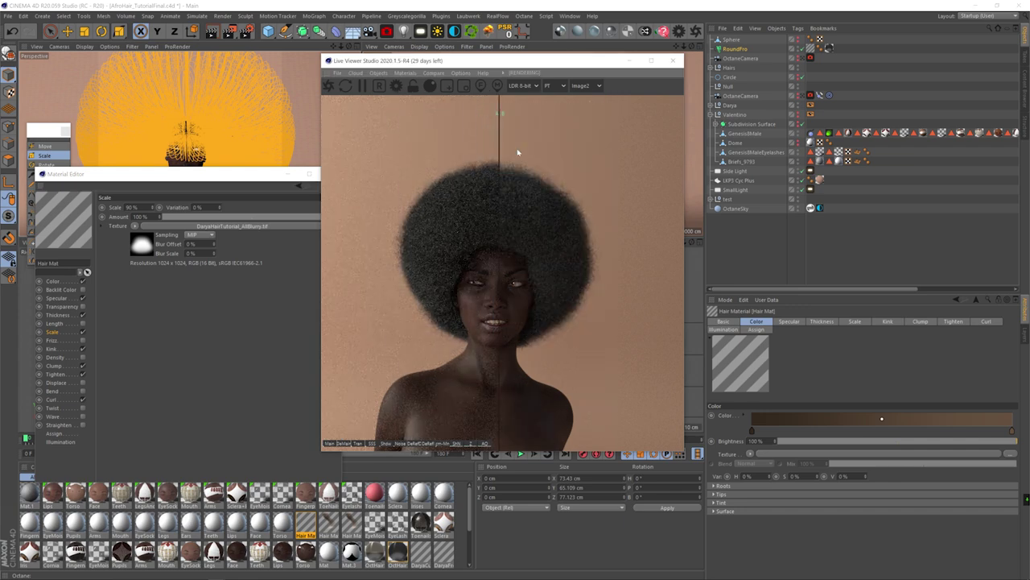
{"action": "left_click_drag", "start_coordinate": [499, 148], "coordinate": [604, 148]}
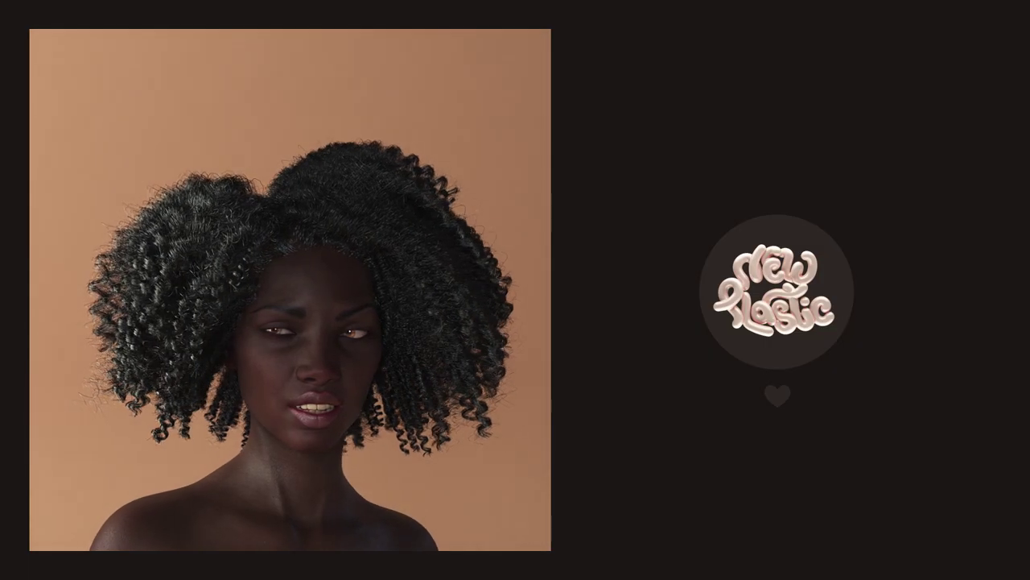